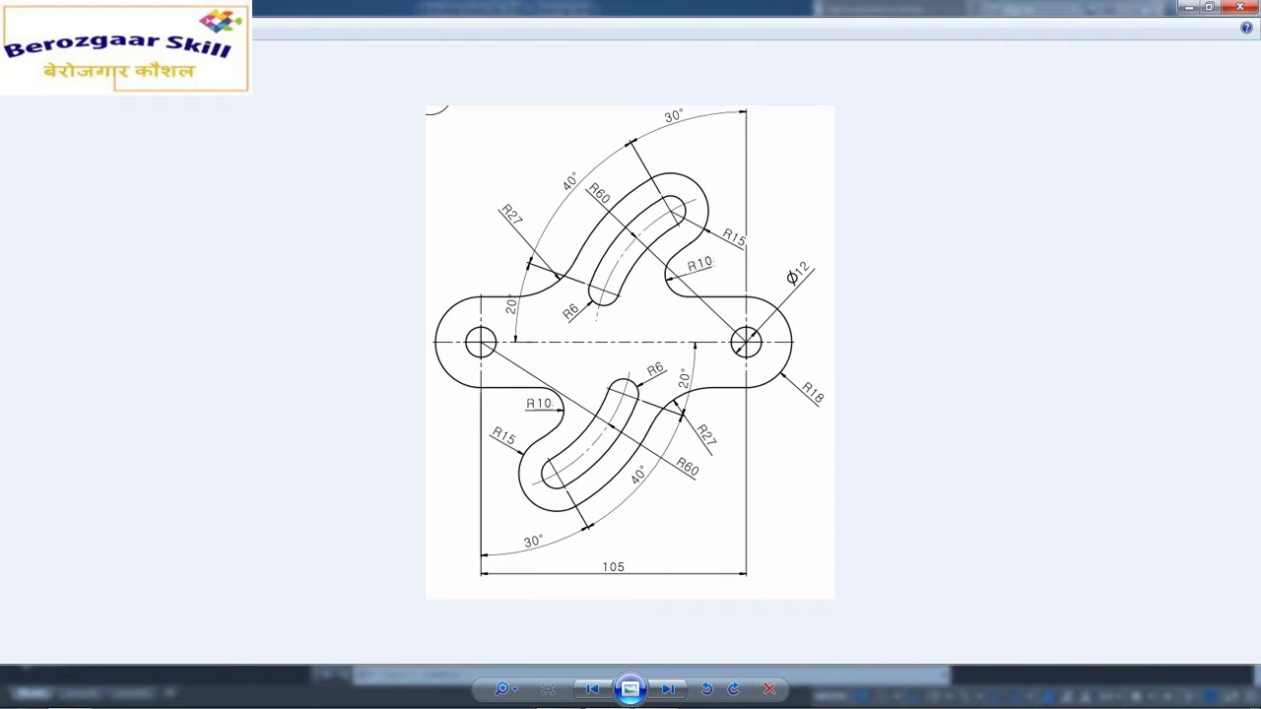
# Step: Switch to AutoCAD and copy the vertical line 105 units to the right along the horizontal line
pyautogui.click(656, 694)
pyautogui.click(532, 356)
pyautogui.click(482, 325)
pyautogui.click(209, 67)
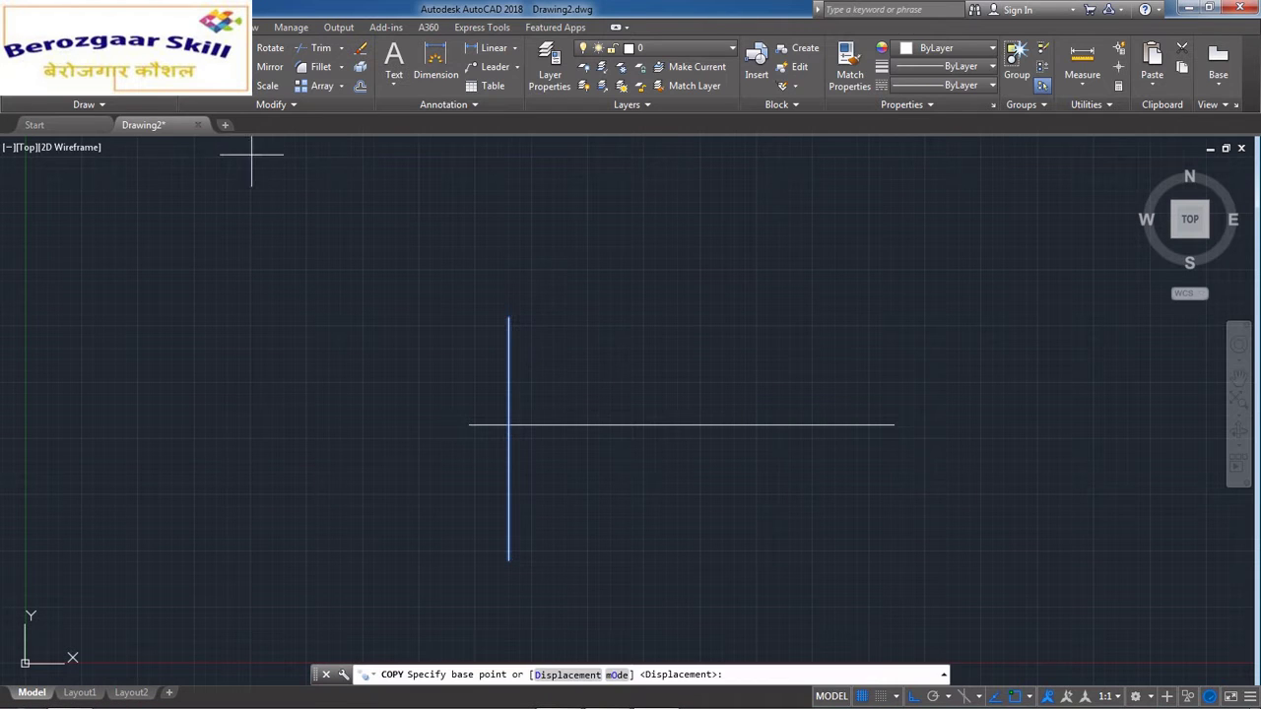
pyautogui.click(509, 317)
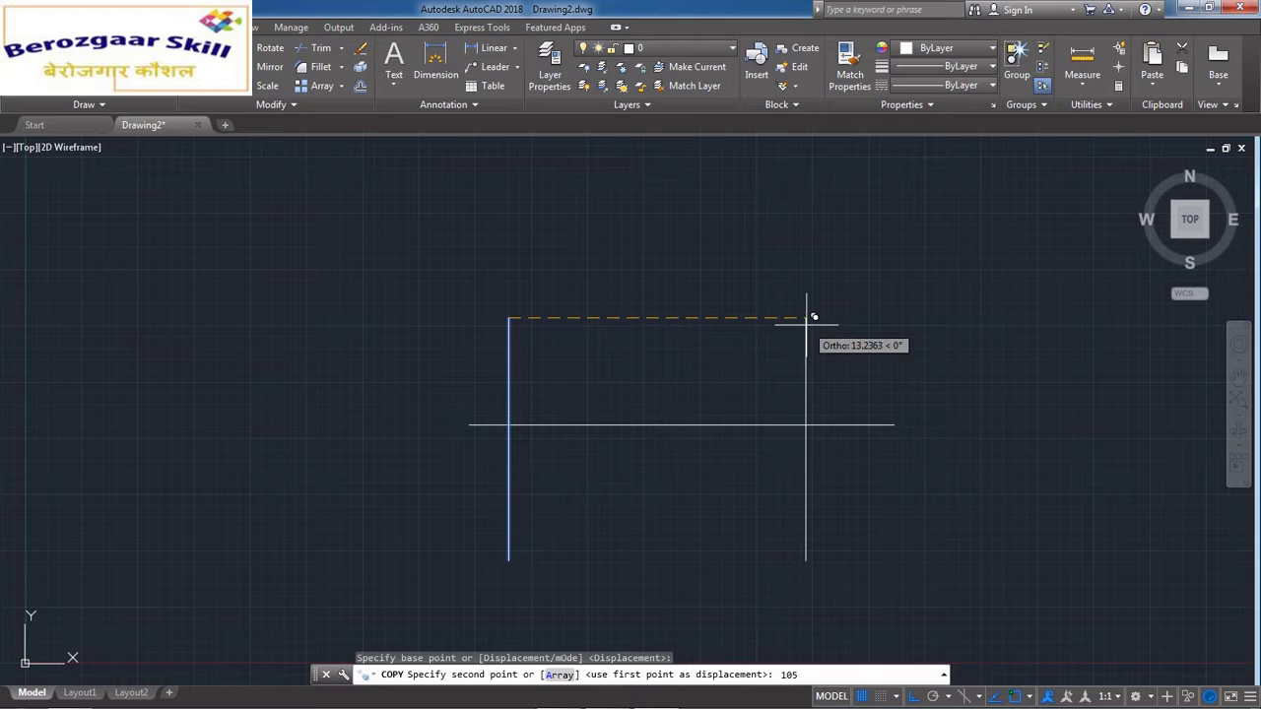
pyautogui.press('Return')
pyautogui.press('Escape')
pyautogui.scroll(-5, 679, 394)
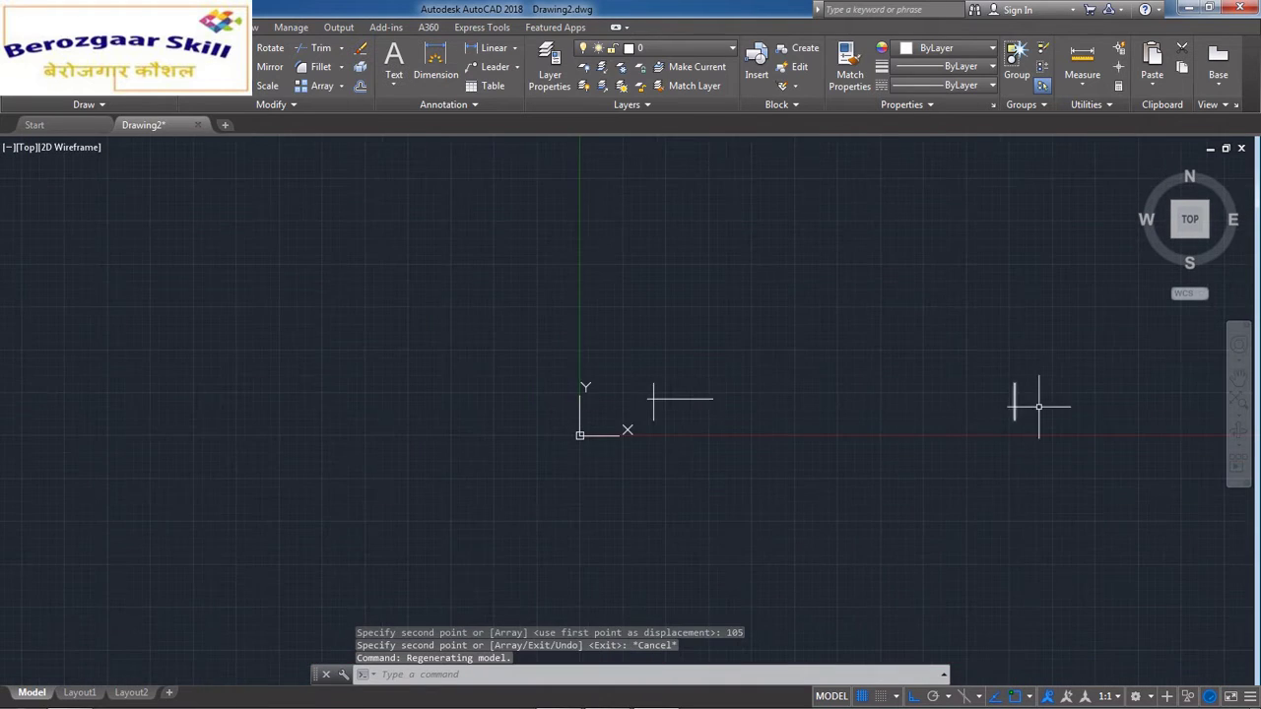
# Step: Stretch the right end of the horizontal line past the copied vertical line
pyautogui.click(354, 402)
pyautogui.click(381, 402)
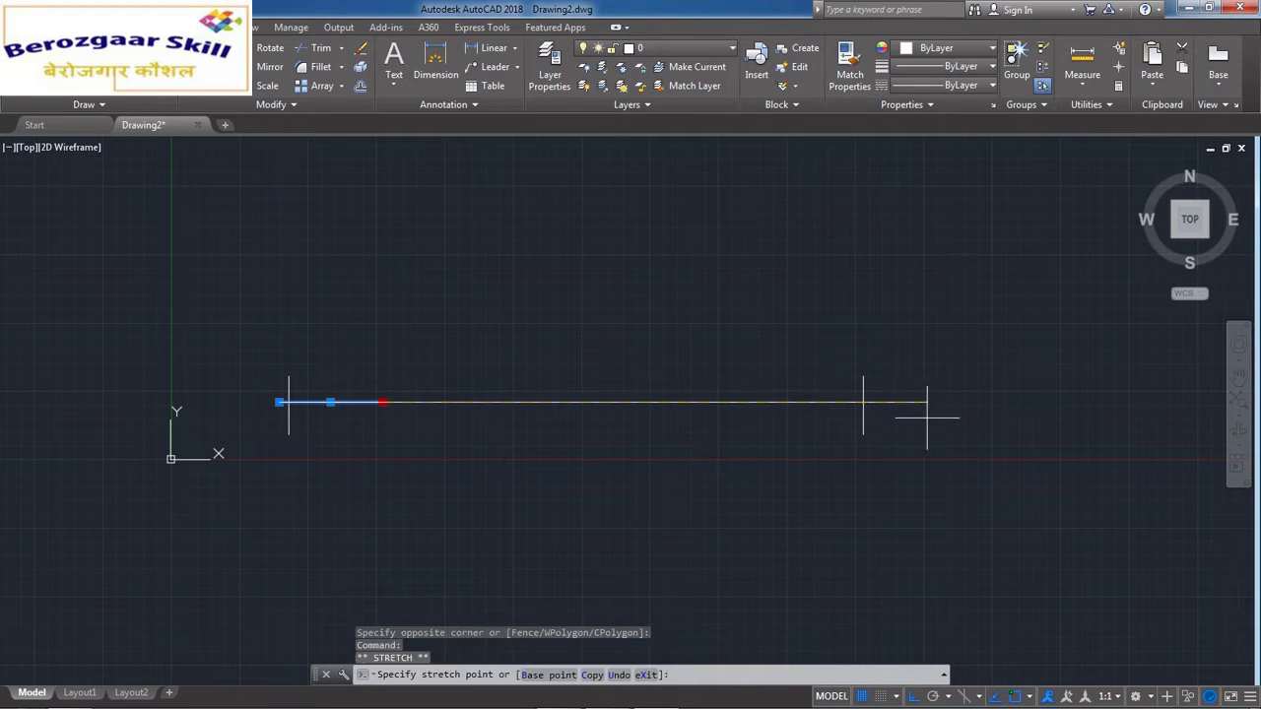
pyautogui.press('Escape')
pyautogui.scroll(-3, 394, 414)
pyautogui.scroll(3, 365, 400)
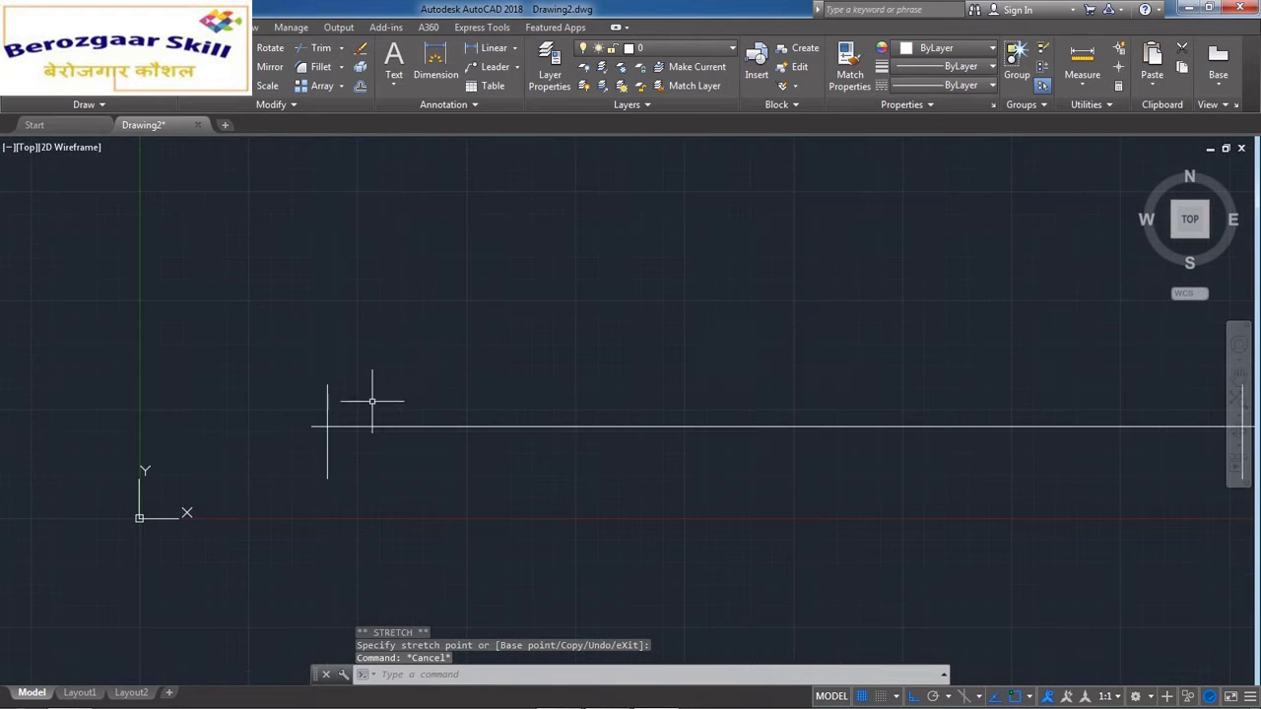
# Step: Stretch the upper end of the left vertical line far above the horizontal line
pyautogui.scroll(-3, 365, 400)
pyautogui.click(372, 399)
pyautogui.click(333, 382)
pyautogui.click(354, 391)
pyautogui.click(355, 174)
pyautogui.press('Escape')
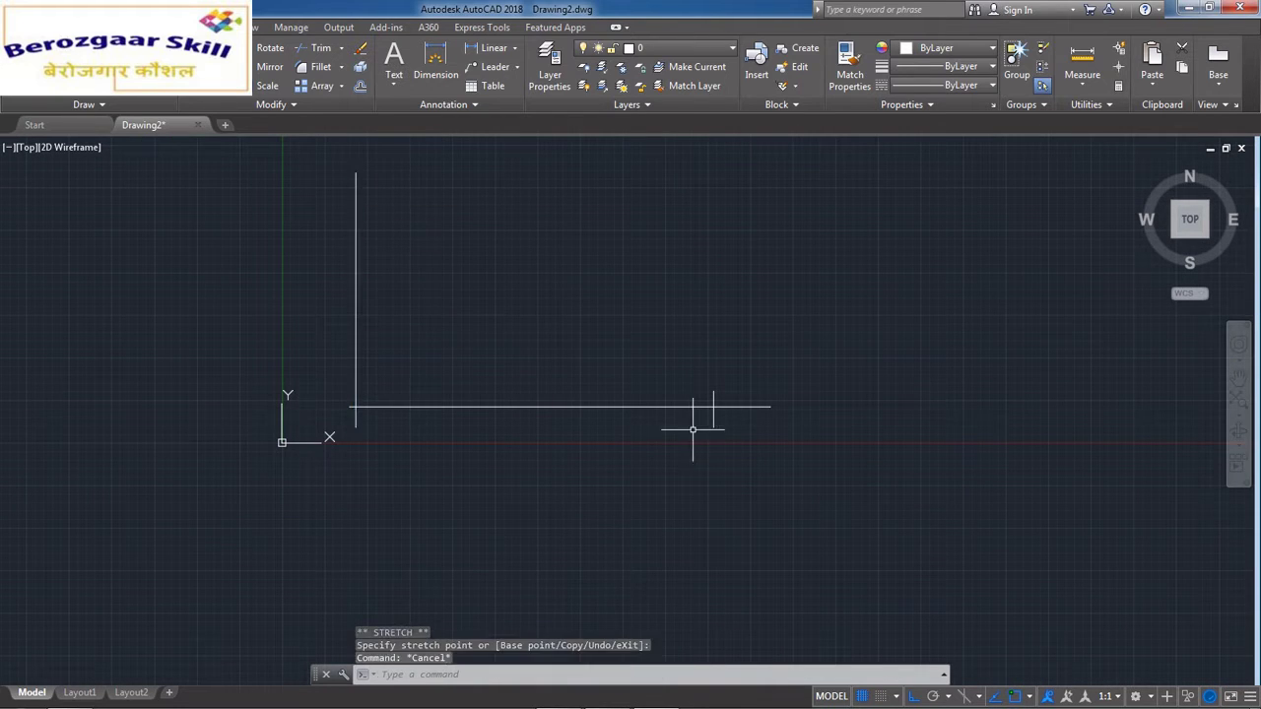
# Step: Stretch both ends of the right vertical line farther above and below the horizontal line
pyautogui.click(731, 433)
pyautogui.click(698, 421)
pyautogui.click(713, 389)
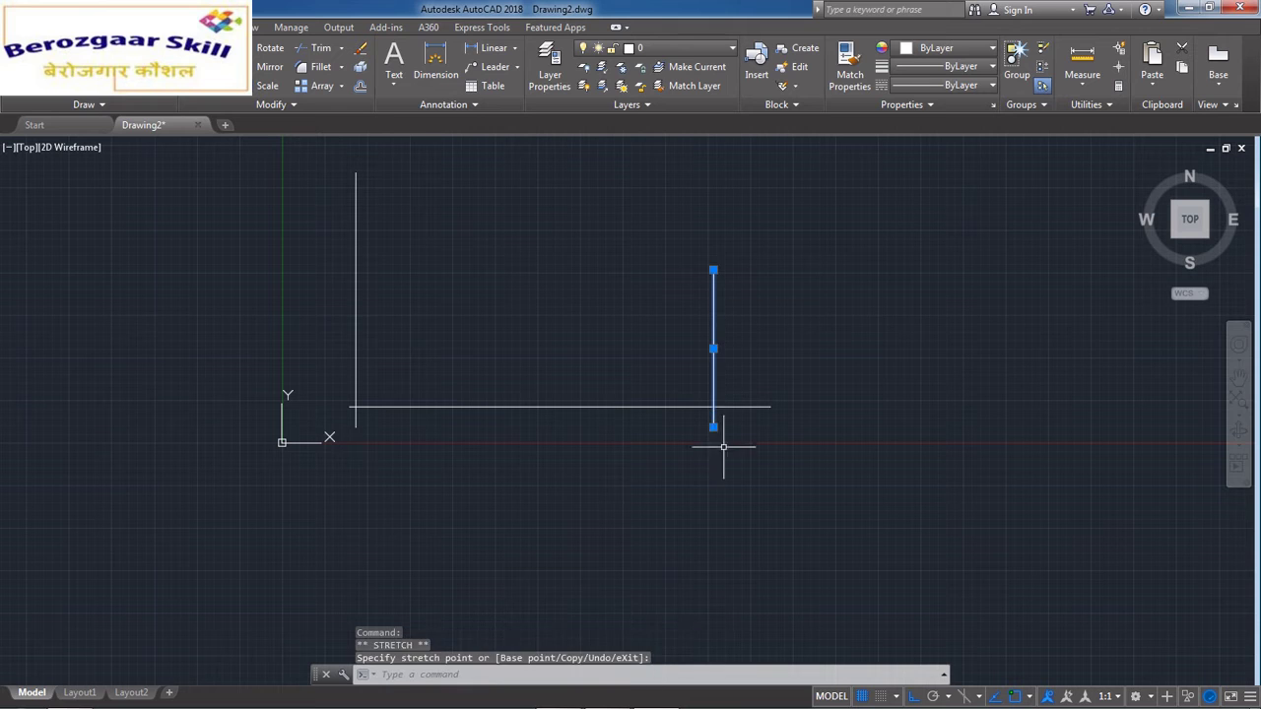
pyautogui.click(722, 525)
# Step: Move the left vertical line down by its midpoint so it is centred on the horizontal line
pyautogui.click(372, 359)
pyautogui.click(318, 349)
pyautogui.click(355, 299)
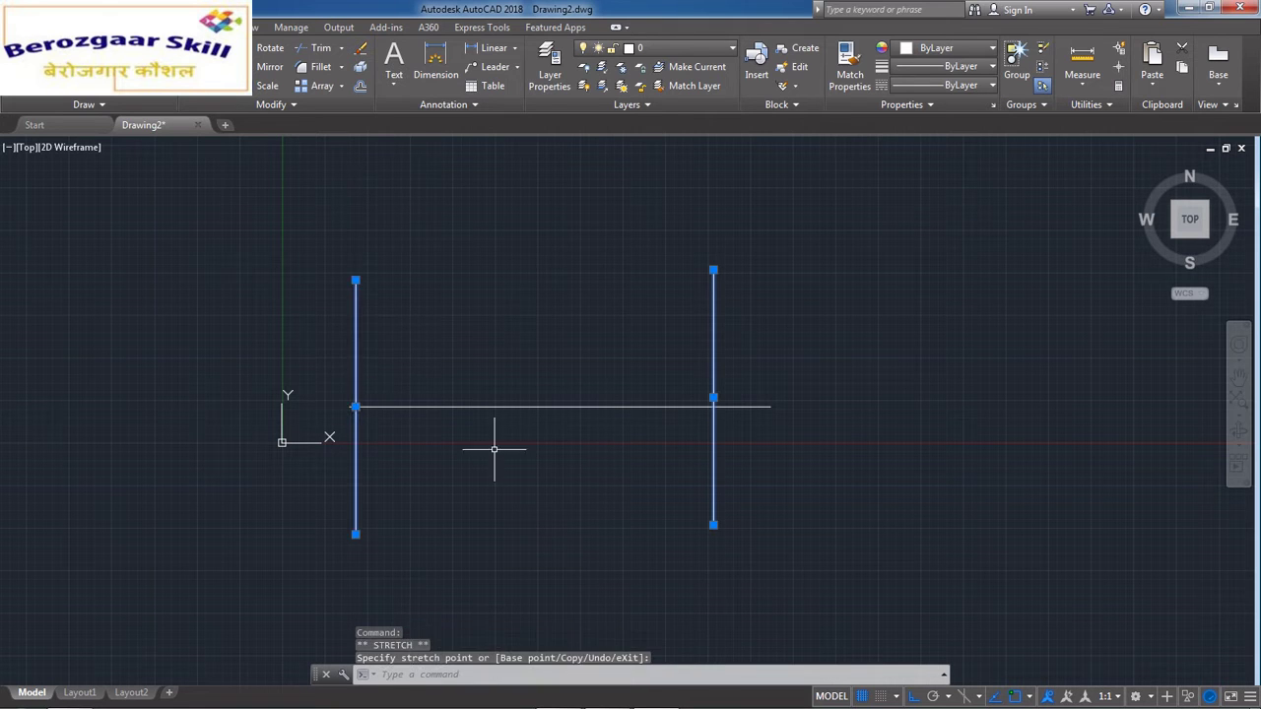
pyautogui.click(413, 454)
pyautogui.press('Escape')
# Step: Stretch the left end of the horizontal line well beyond the left vertical line
pyautogui.scroll(4, 334, 413)
pyautogui.click(384, 421)
pyautogui.click(374, 378)
pyautogui.click(375, 396)
pyautogui.click(138, 396)
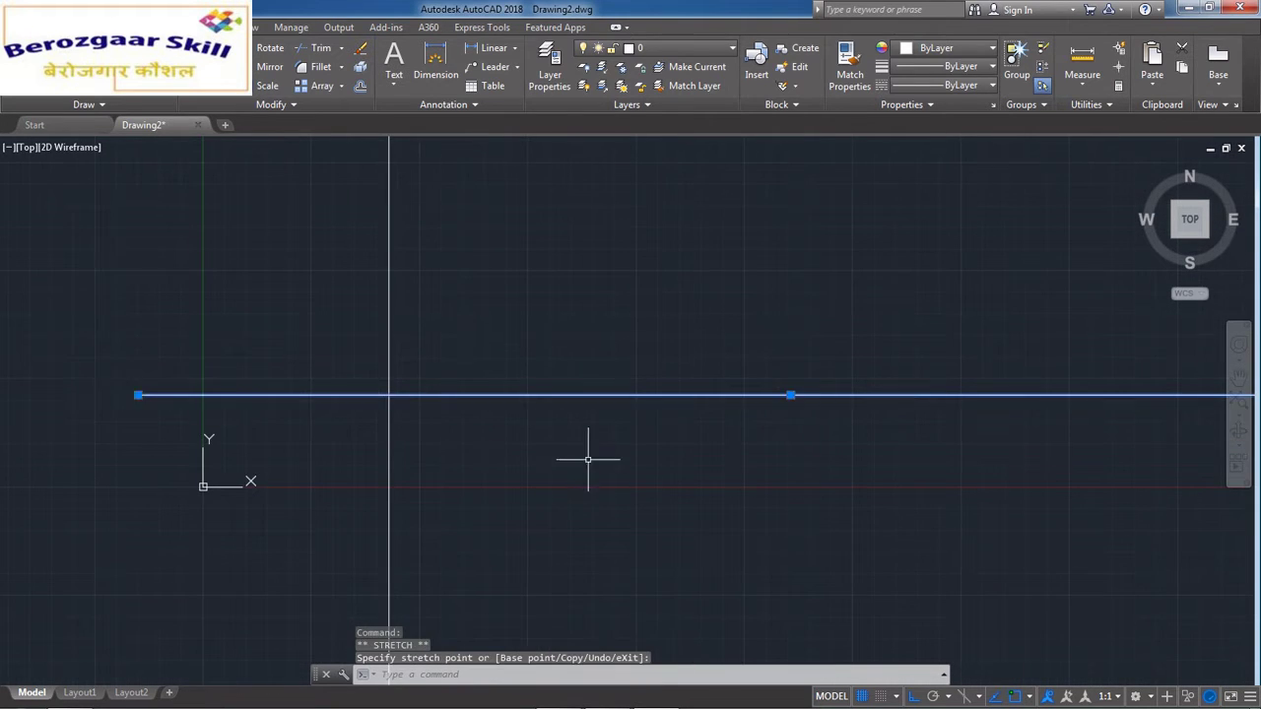
pyautogui.scroll(-6, 588, 459)
pyautogui.press('Escape')
# Step: Extend the horizontal line's right end farther beyond the right vertical line
pyautogui.click(805, 454)
pyautogui.click(798, 444)
pyautogui.click(903, 444)
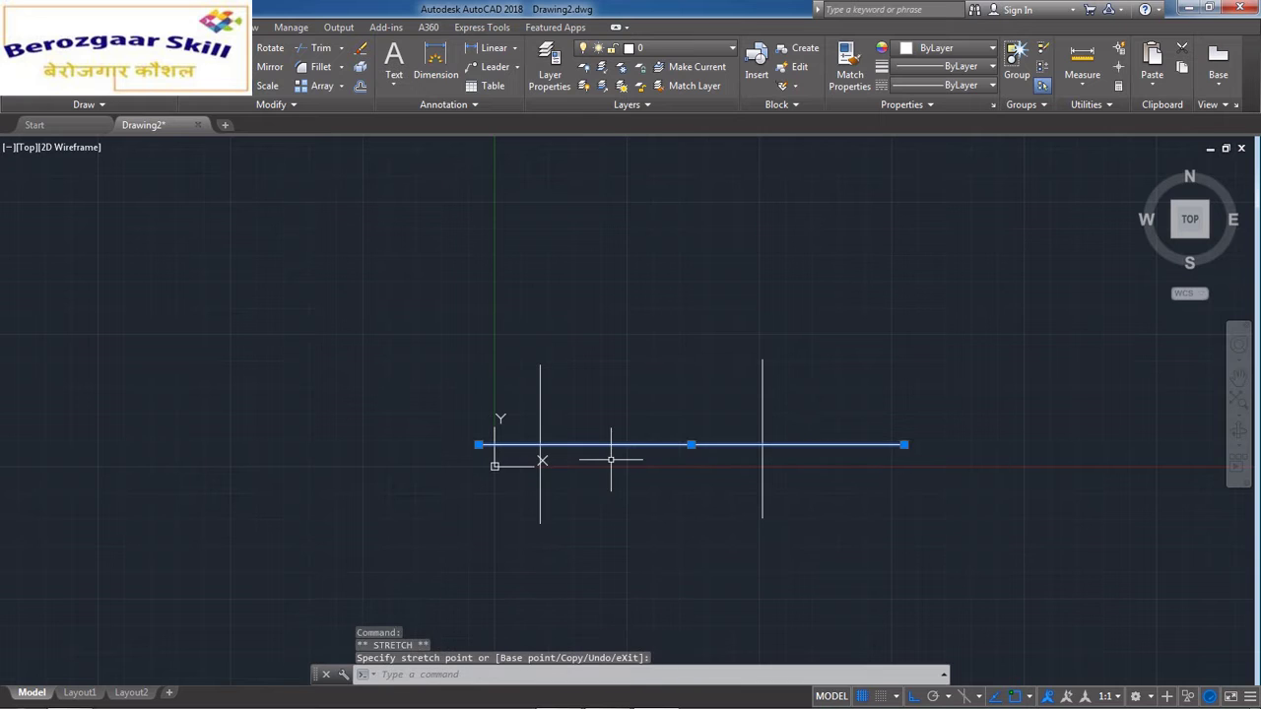
pyautogui.scroll(2, 611, 459)
pyautogui.scroll(-2, 565, 470)
pyautogui.press('Escape')
# Step: Set the UCSICON option to Noorigin so the coordinate icon is displayed away from the origin
pyautogui.write('ucsicon')
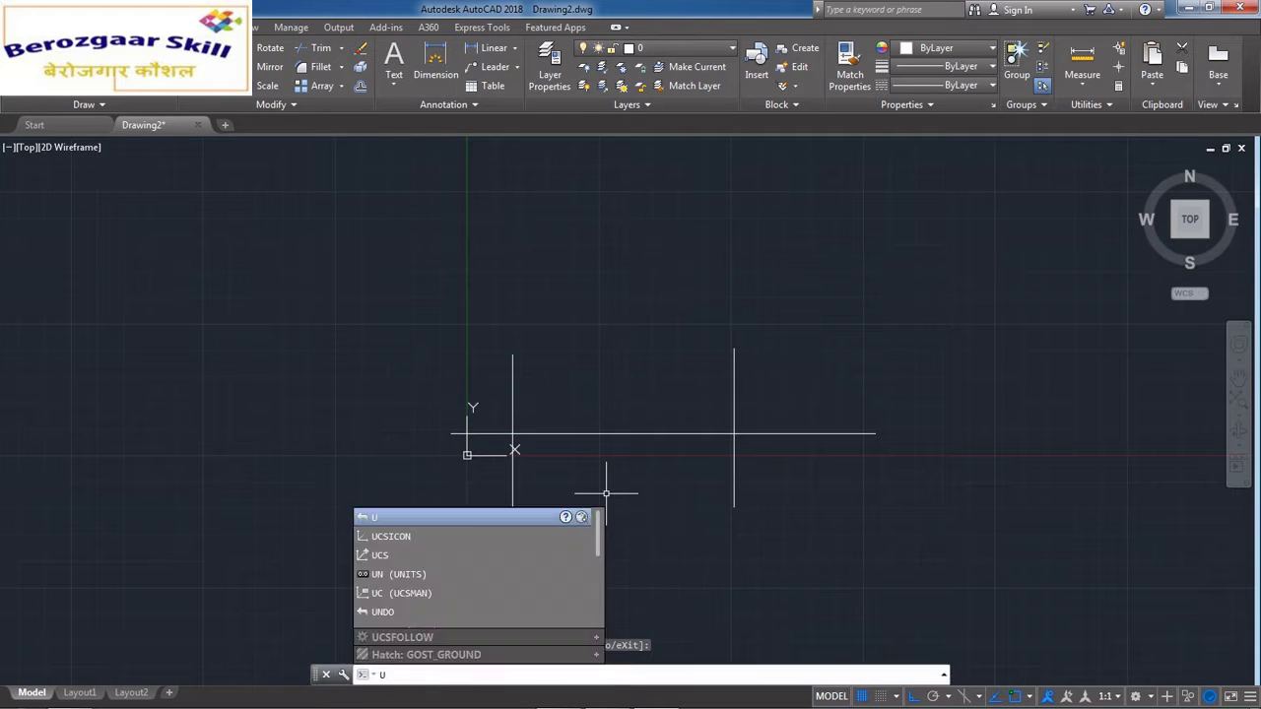
pyautogui.press('Return')
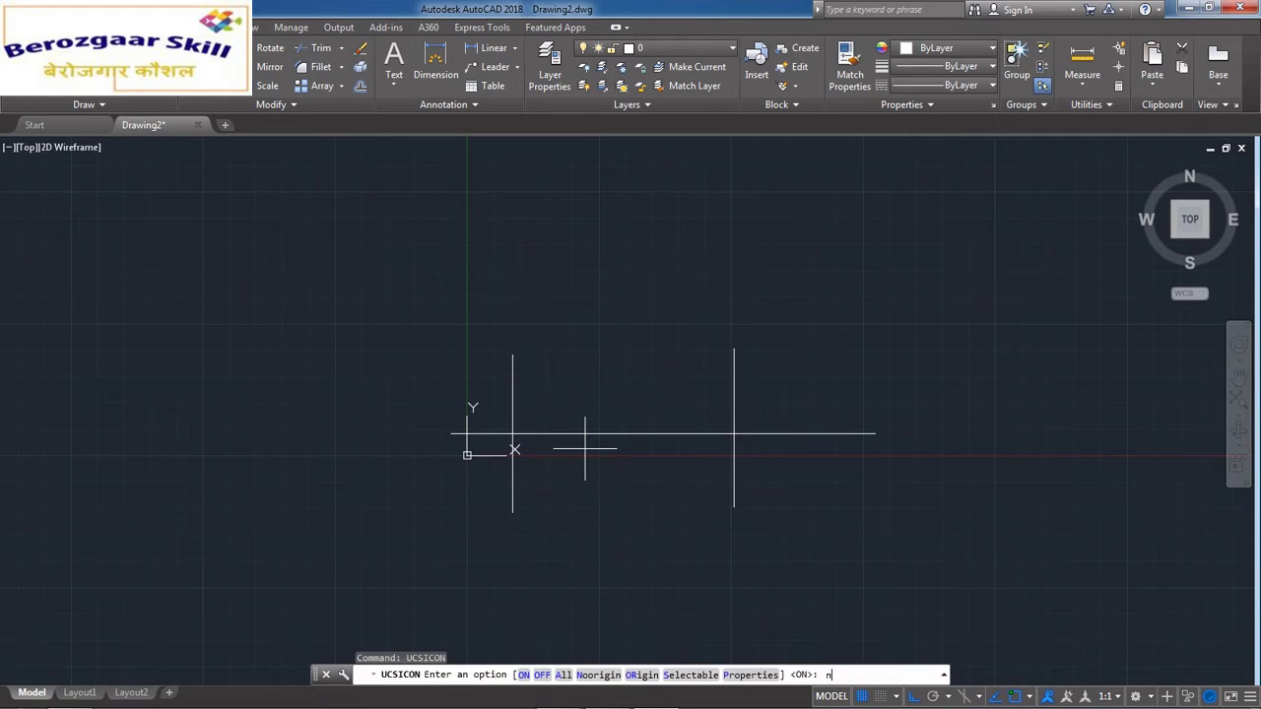
pyautogui.write('n')
pyautogui.press('Return')
pyautogui.scroll(3, 563, 444)
pyautogui.scroll(-1, 551, 457)
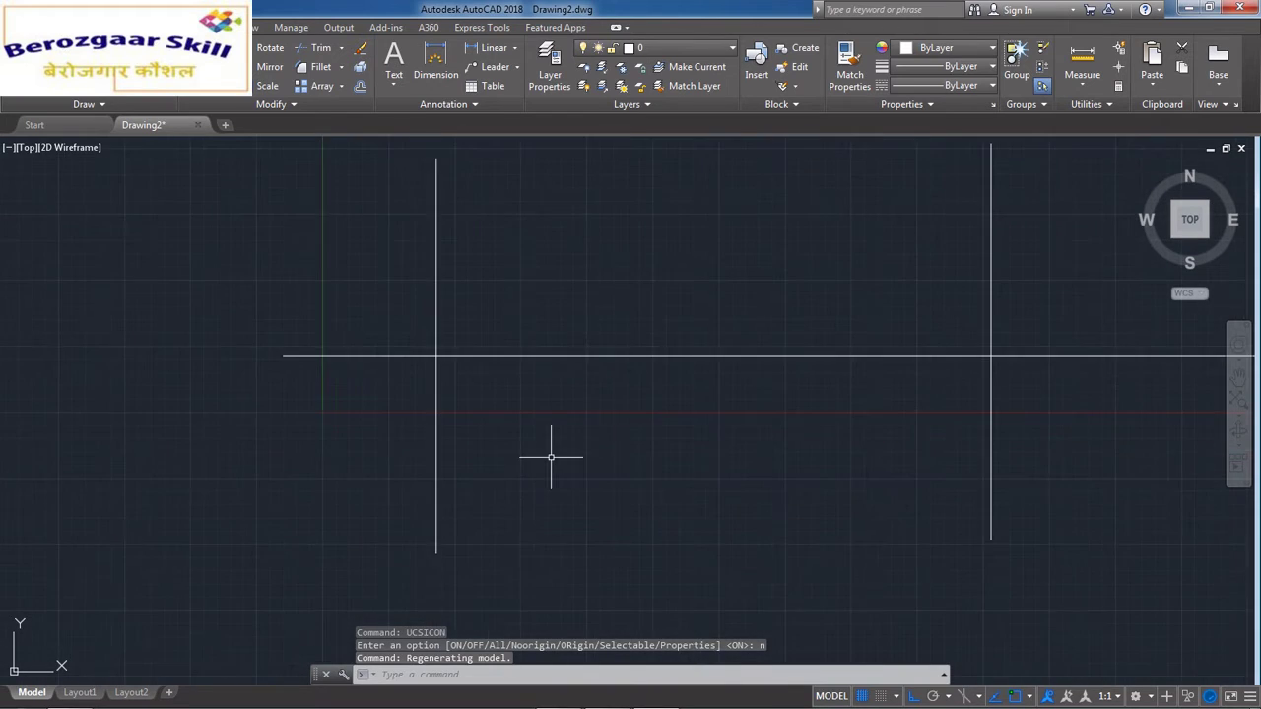
pyautogui.scroll(-2, 550, 457)
# Step: Switch to the reference image and examine the hole diameter and outer radius of the plate's rounded ends
pyautogui.moveTo(639, 706)
pyautogui.click(540, 695)
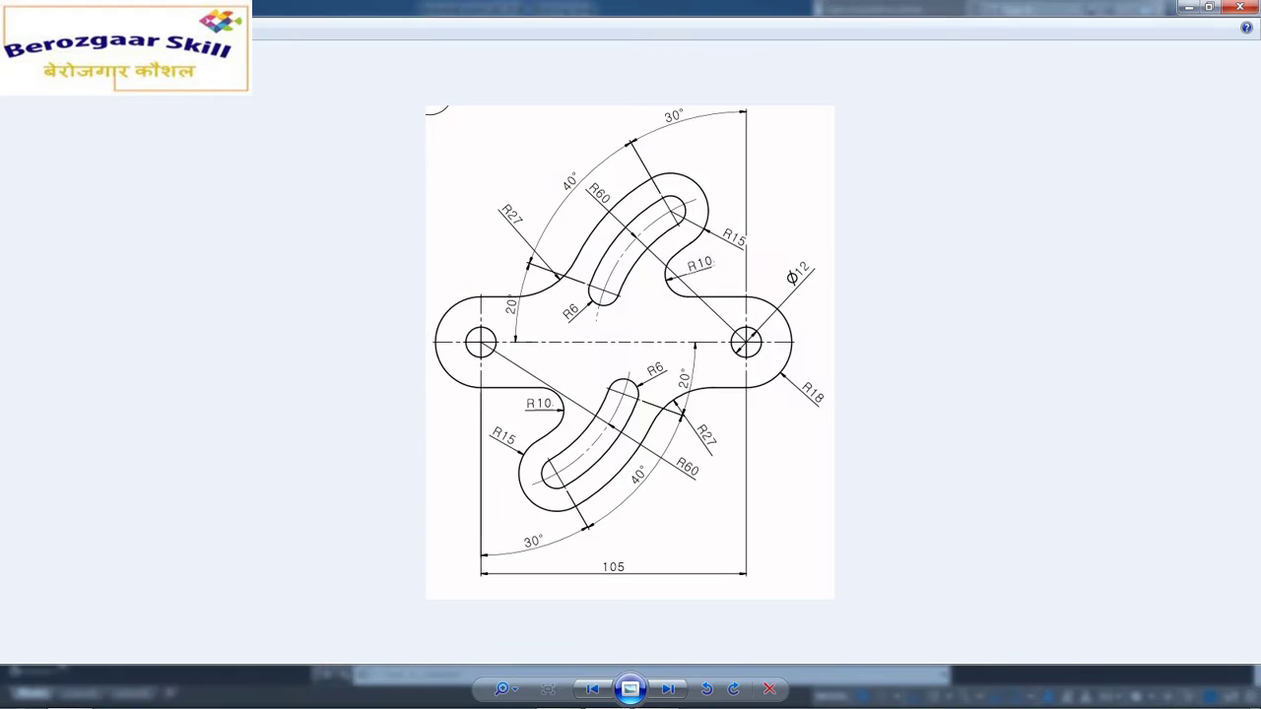
pyautogui.scroll(3, 630, 325)
pyautogui.scroll(-3, 630, 325)
pyautogui.scroll(3, 631, 340)
pyautogui.scroll(-1, 631, 340)
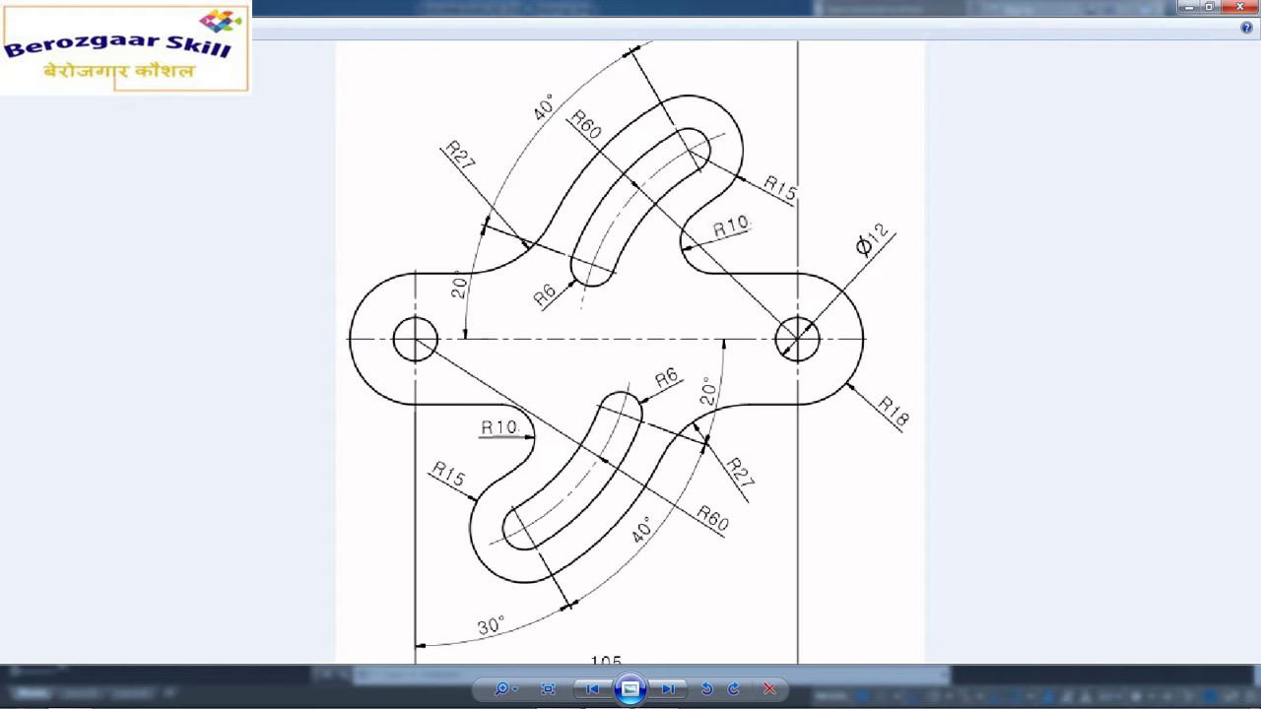
pyautogui.scroll(-2, 630, 340)
pyautogui.scroll(2, 630, 340)
pyautogui.scroll(-2, 630, 340)
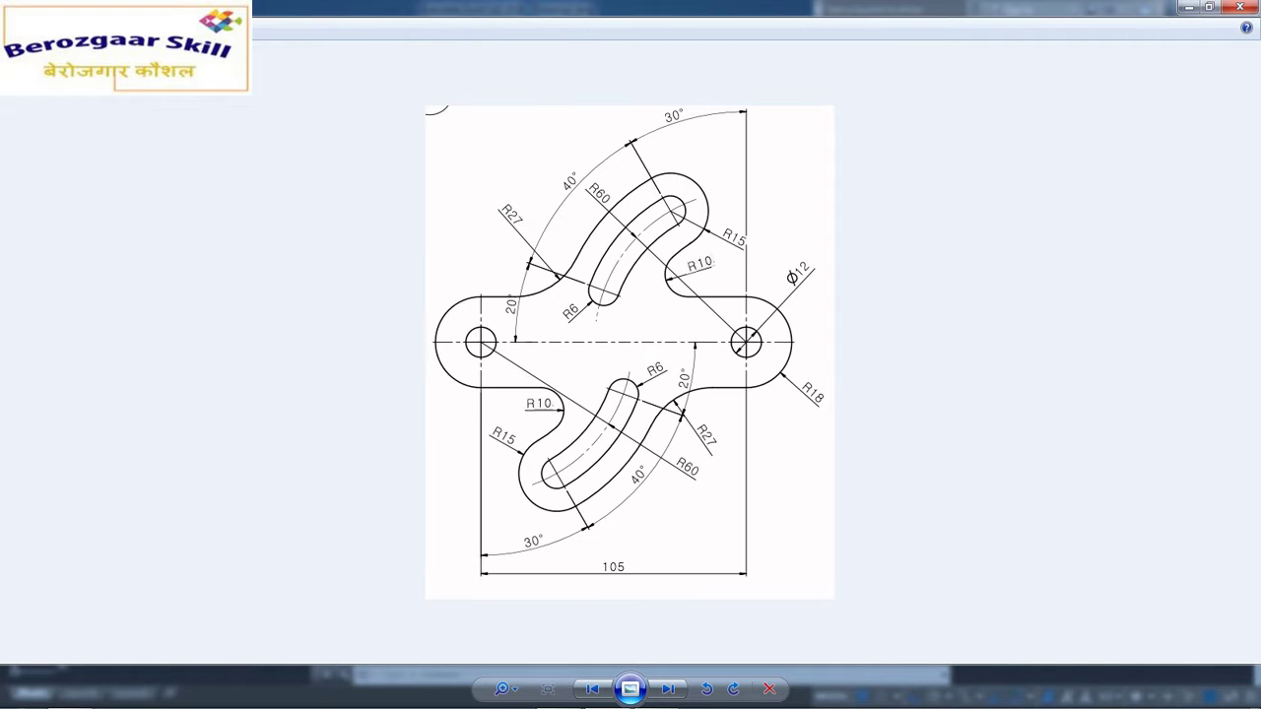
# Step: Return to AutoCAD and draw a circle of radius 6 at the left centerline intersection
pyautogui.click(655, 693)
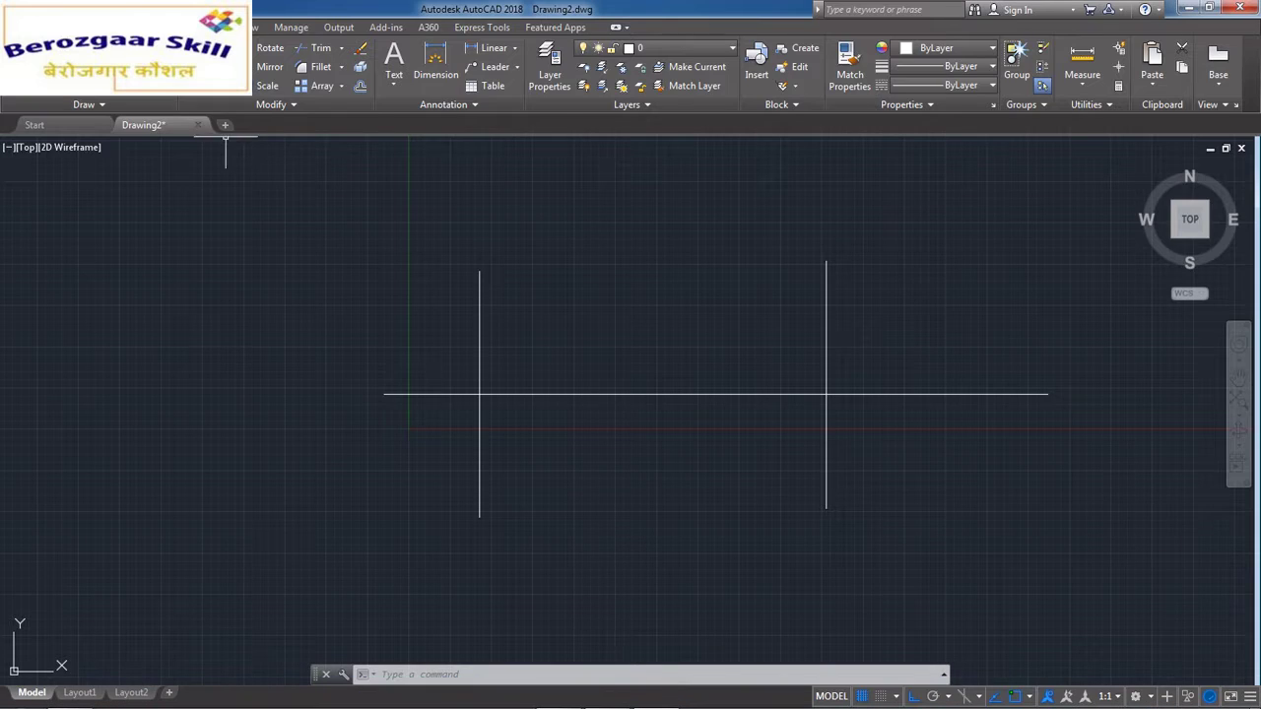
pyautogui.click(102, 61)
pyautogui.click(480, 395)
pyautogui.write('r')
pyautogui.press('Return')
pyautogui.write('6')
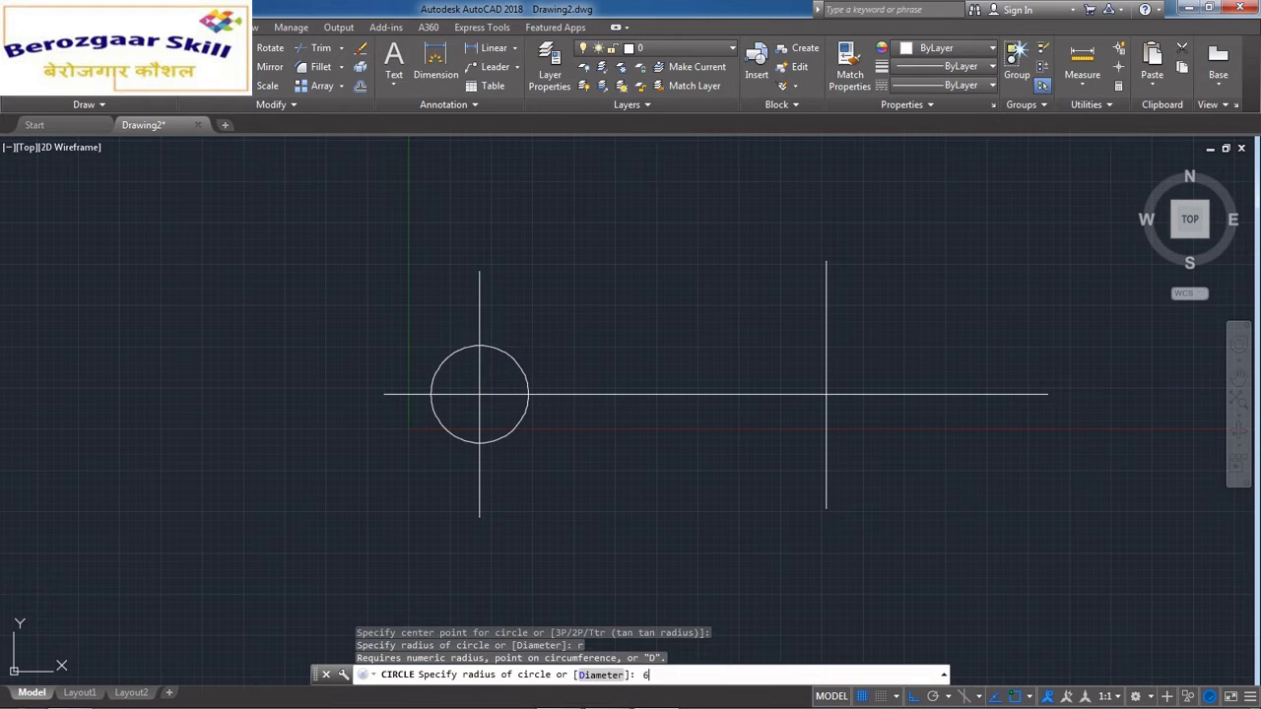
pyautogui.press('Return')
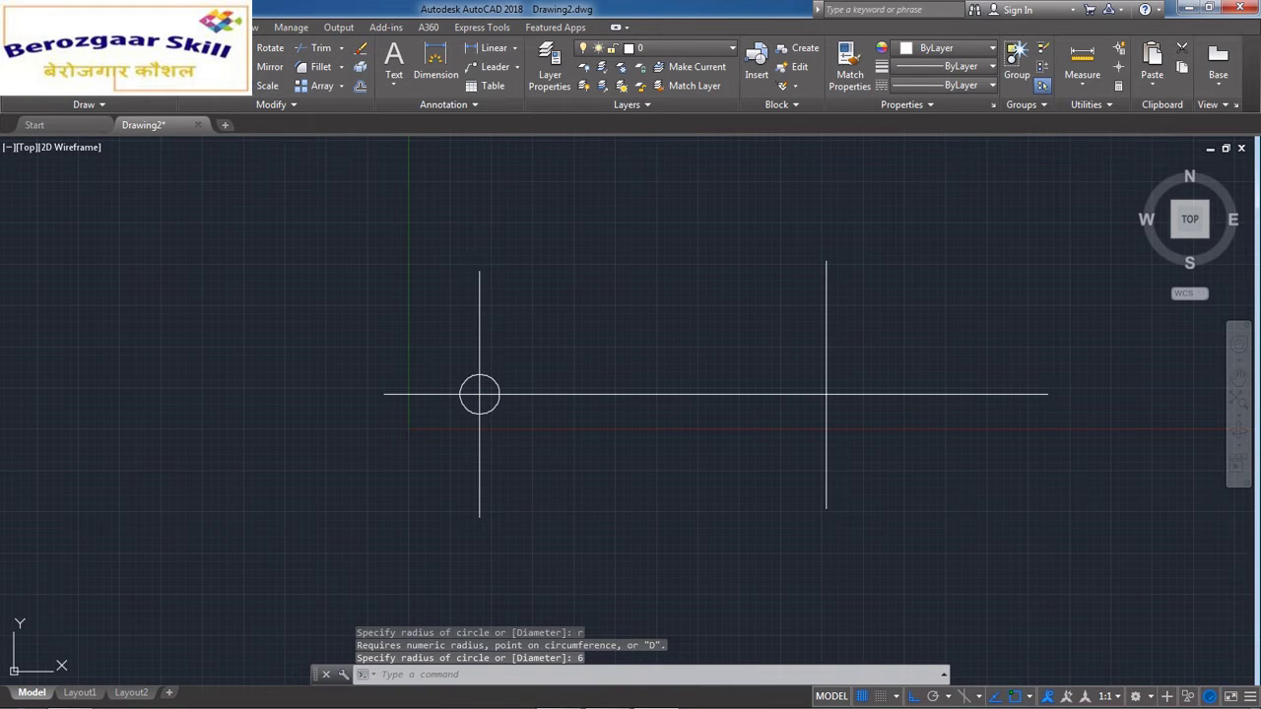
# Step: Draw a concentric circle of radius 18 around the small circle at the left intersection
pyautogui.rightClick(640, 296)
pyautogui.click(675, 304)
pyautogui.rightClick(713, 313)
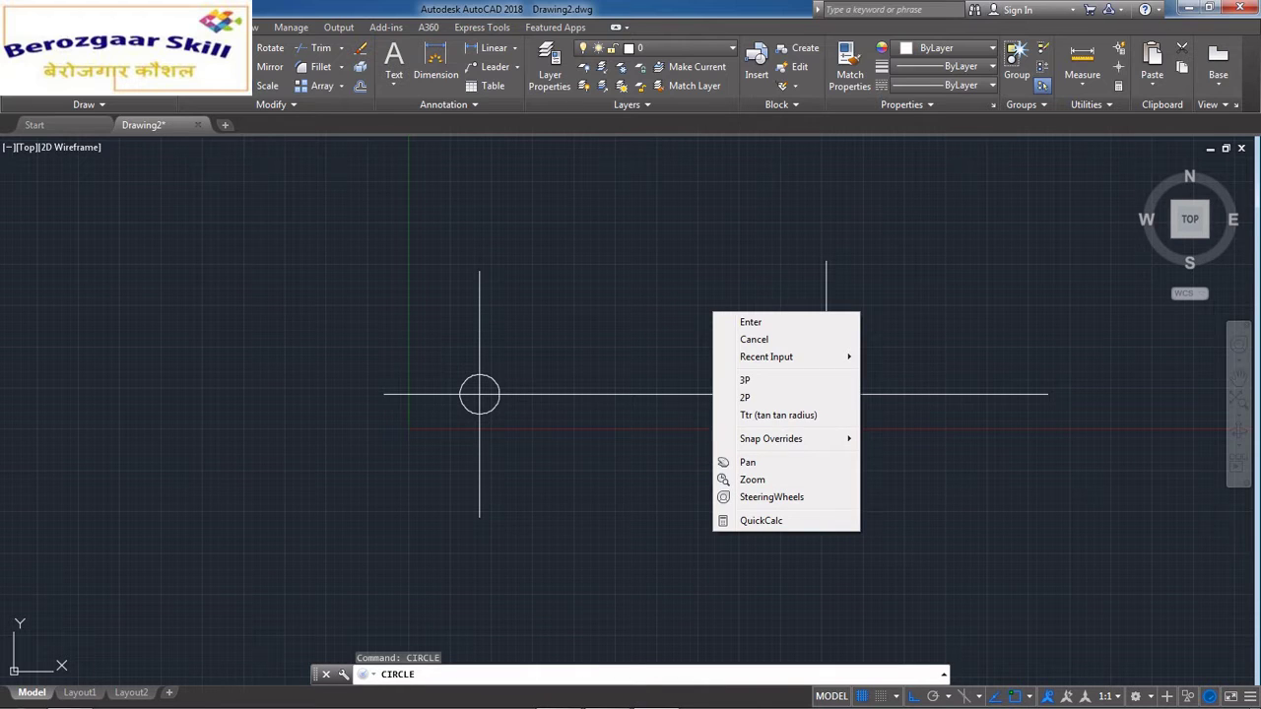
pyautogui.rightClick(480, 397)
pyautogui.click(515, 408)
pyautogui.rightClick(518, 411)
pyautogui.click(256, 310)
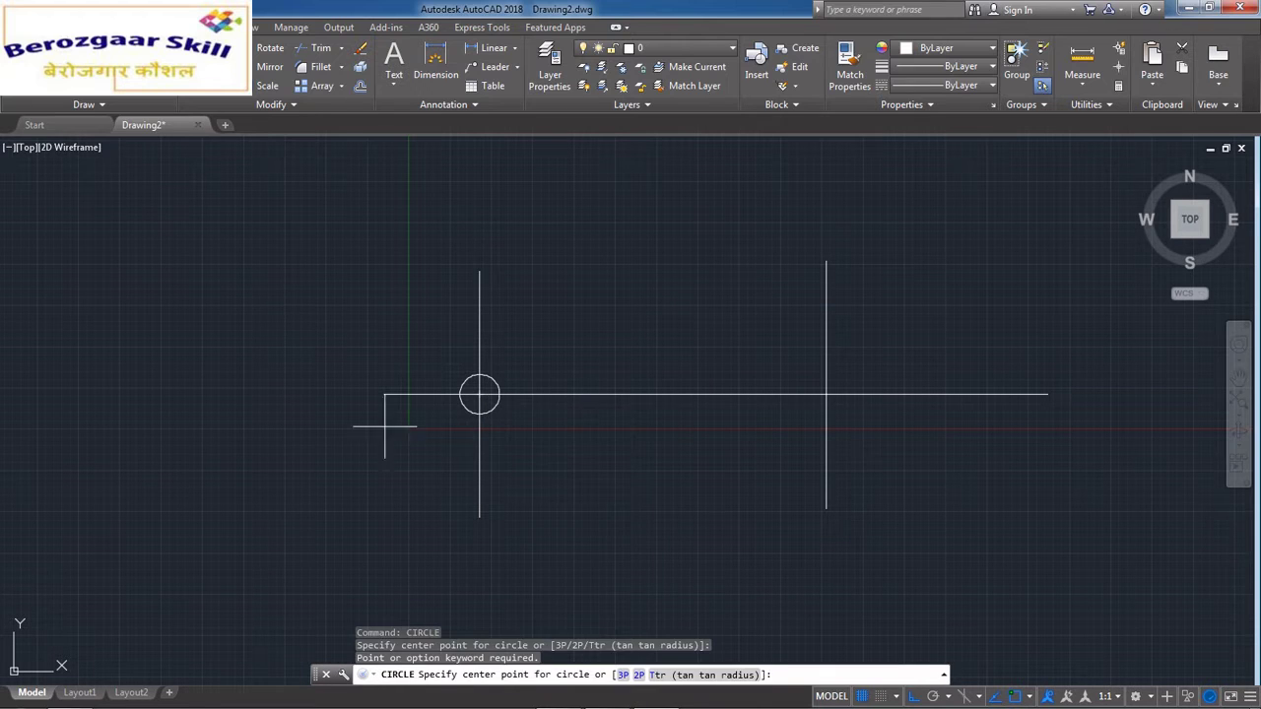
pyautogui.click(480, 394)
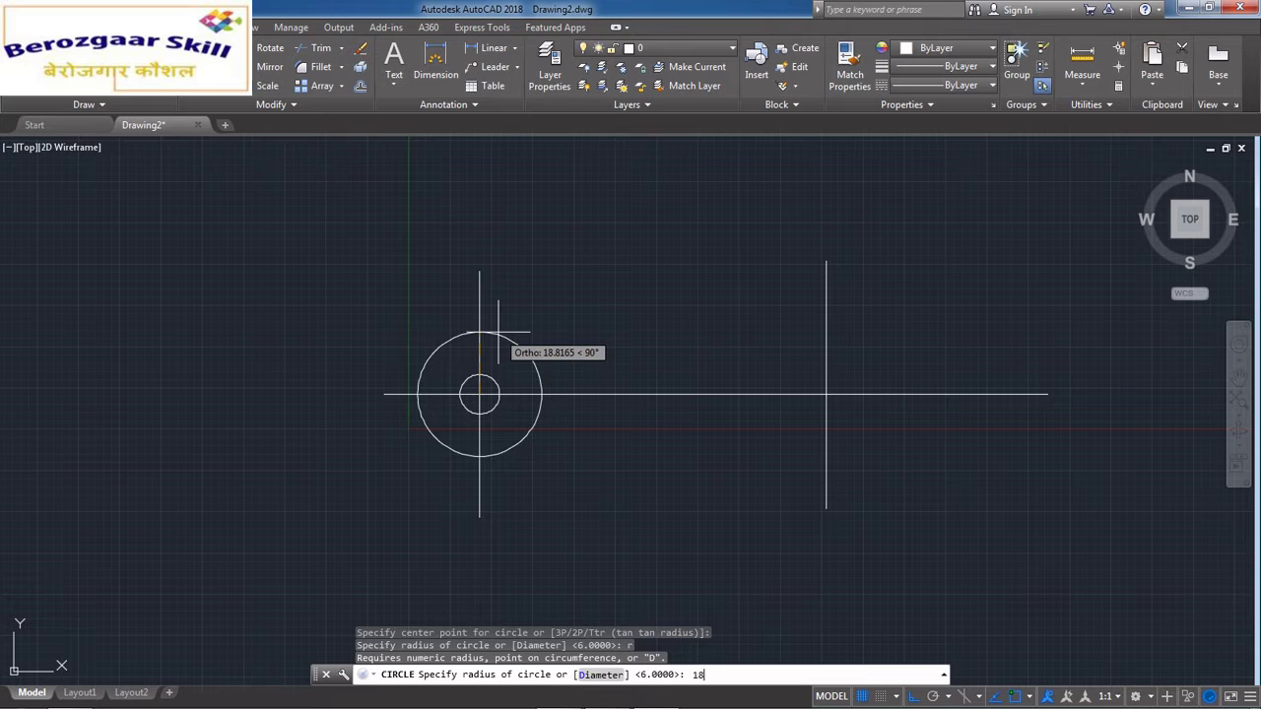
pyautogui.write('18')
pyautogui.press('Return')
# Step: Copy both concentric circles from the left centerline intersection to the right one
pyautogui.click(542, 453)
pyautogui.click(493, 409)
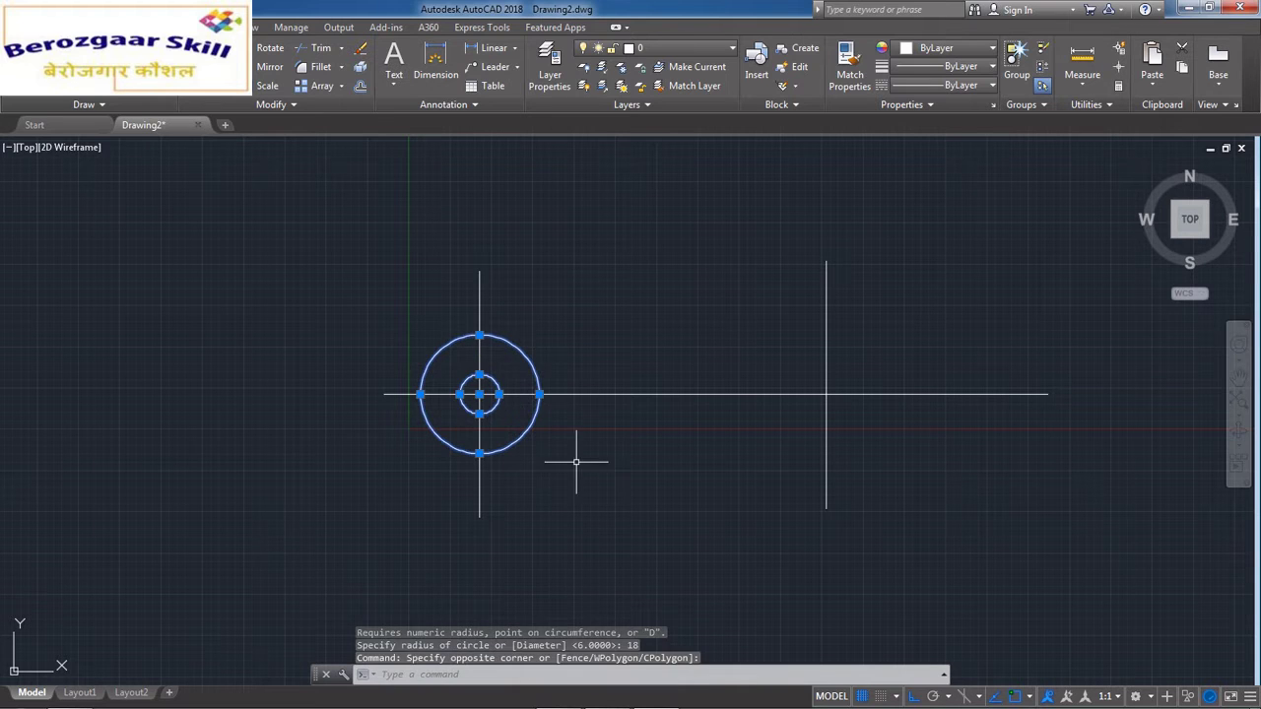
pyautogui.write('co')
pyautogui.press('Return')
pyautogui.click(480, 394)
pyautogui.click(825, 394)
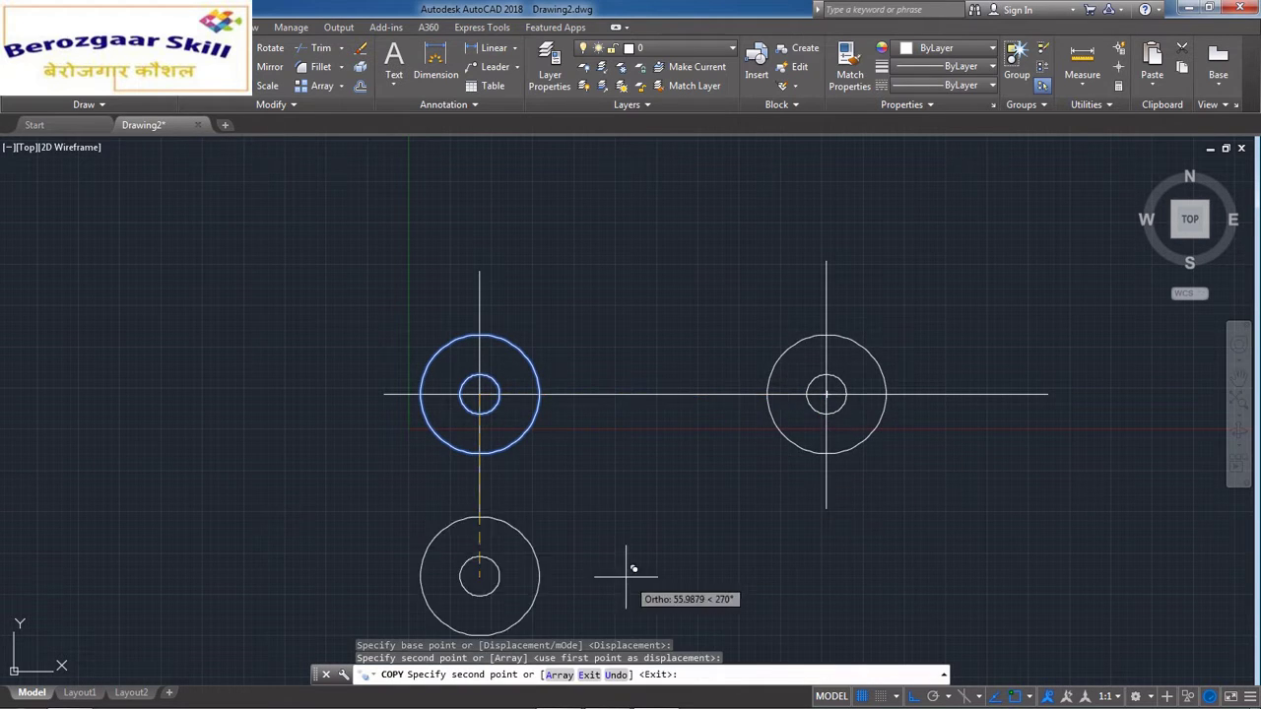
pyautogui.press('Escape')
pyautogui.scroll(-2, 605, 479)
pyautogui.scroll(4, 676, 444)
pyautogui.scroll(-2, 560, 434)
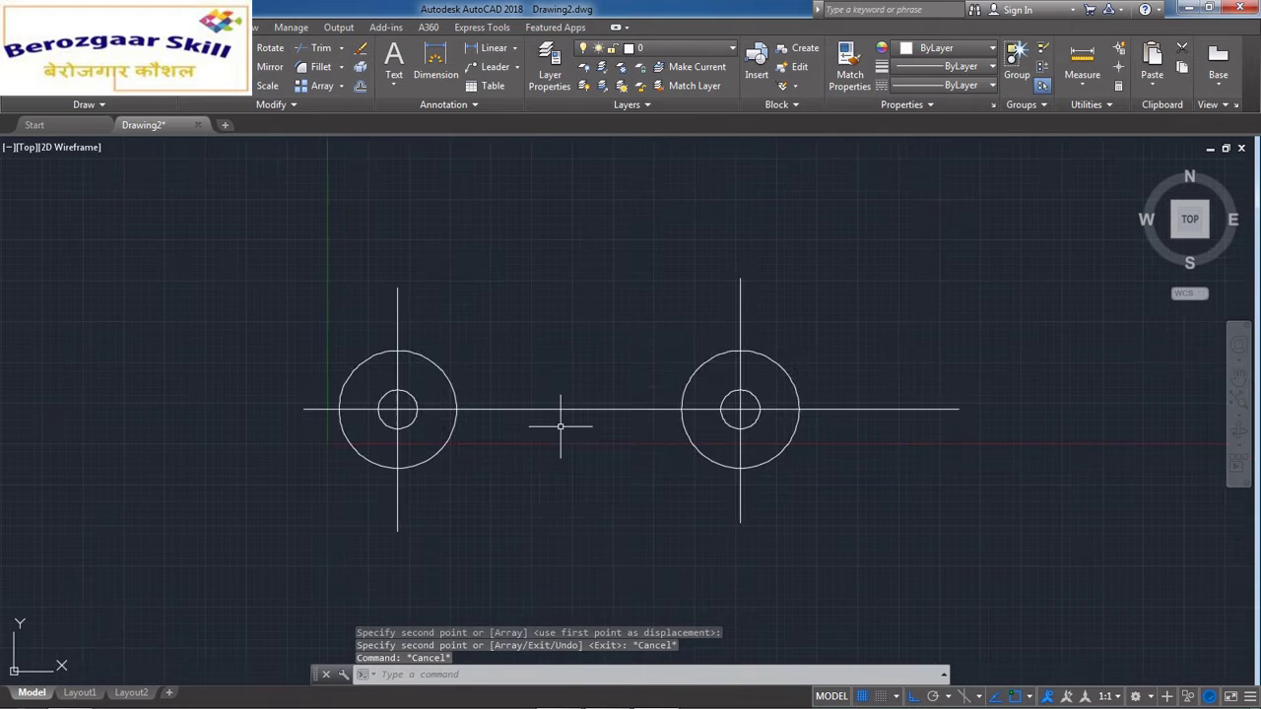
# Step: Draw a vertical line about 54 units long upward from the centre of the right circles
pyautogui.scroll(2, 543, 464)
pyautogui.scroll(-4, 439, 387)
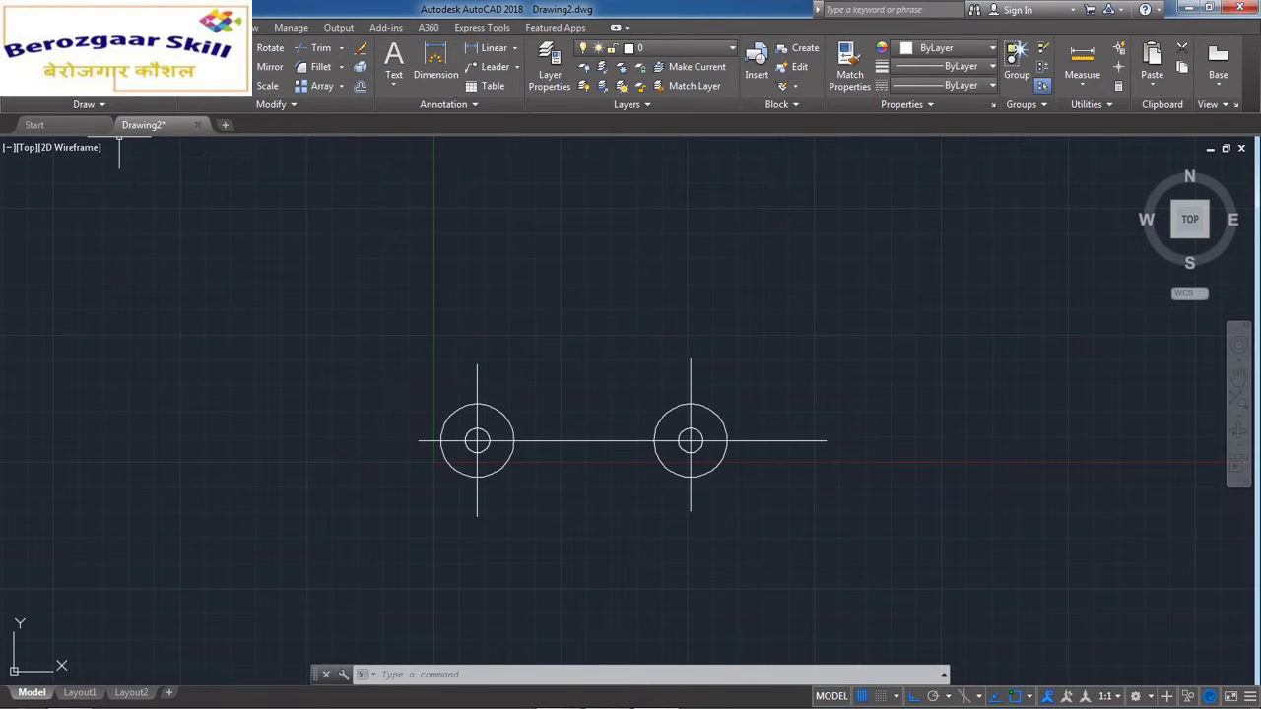
pyautogui.write('l')
pyautogui.press('Return')
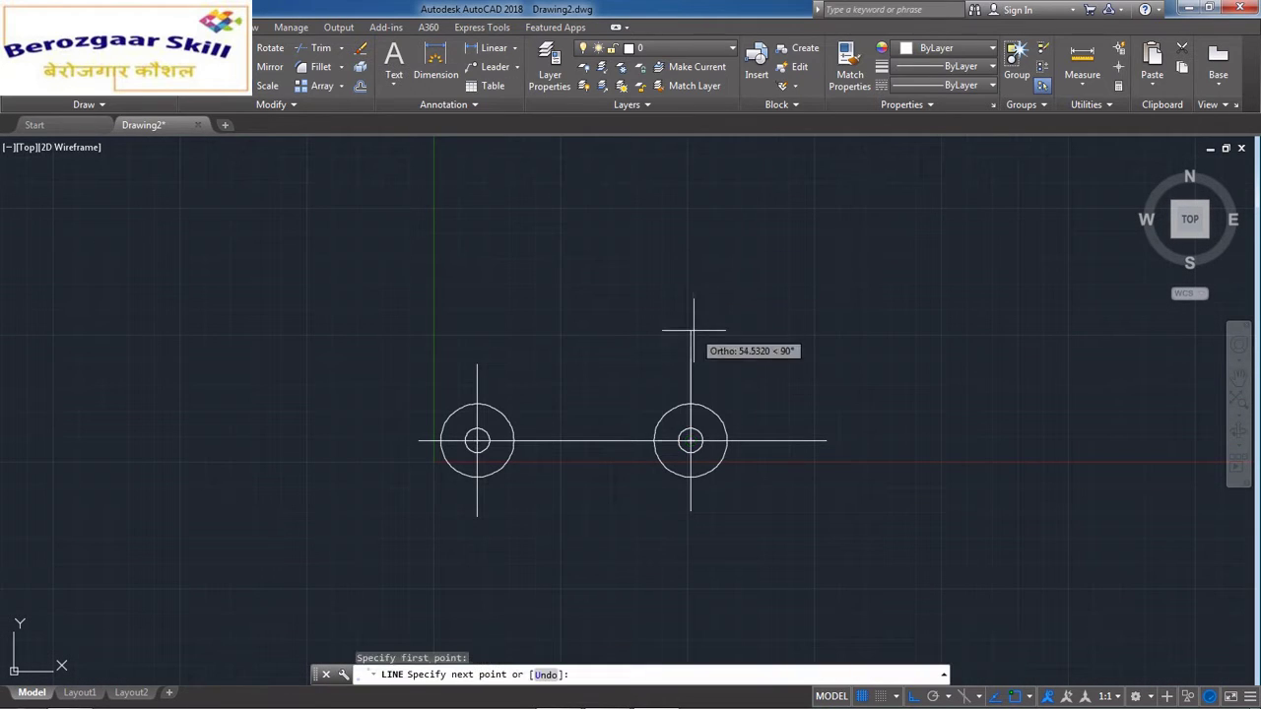
pyautogui.press('Escape')
# Step: Draw a vertical line about 64 units long downward from the centre of the left circles
pyautogui.press('Return')
pyautogui.scroll(4, 496, 312)
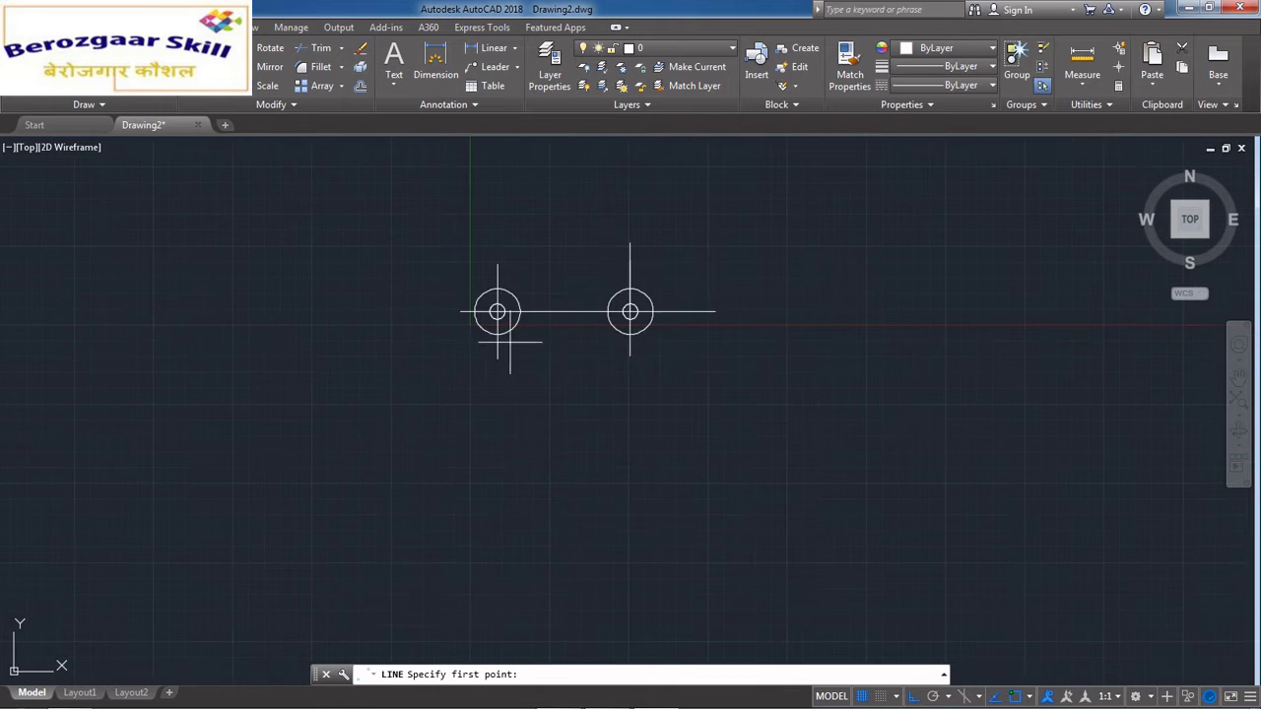
pyautogui.click(488, 312)
pyautogui.scroll(-5, 492, 315)
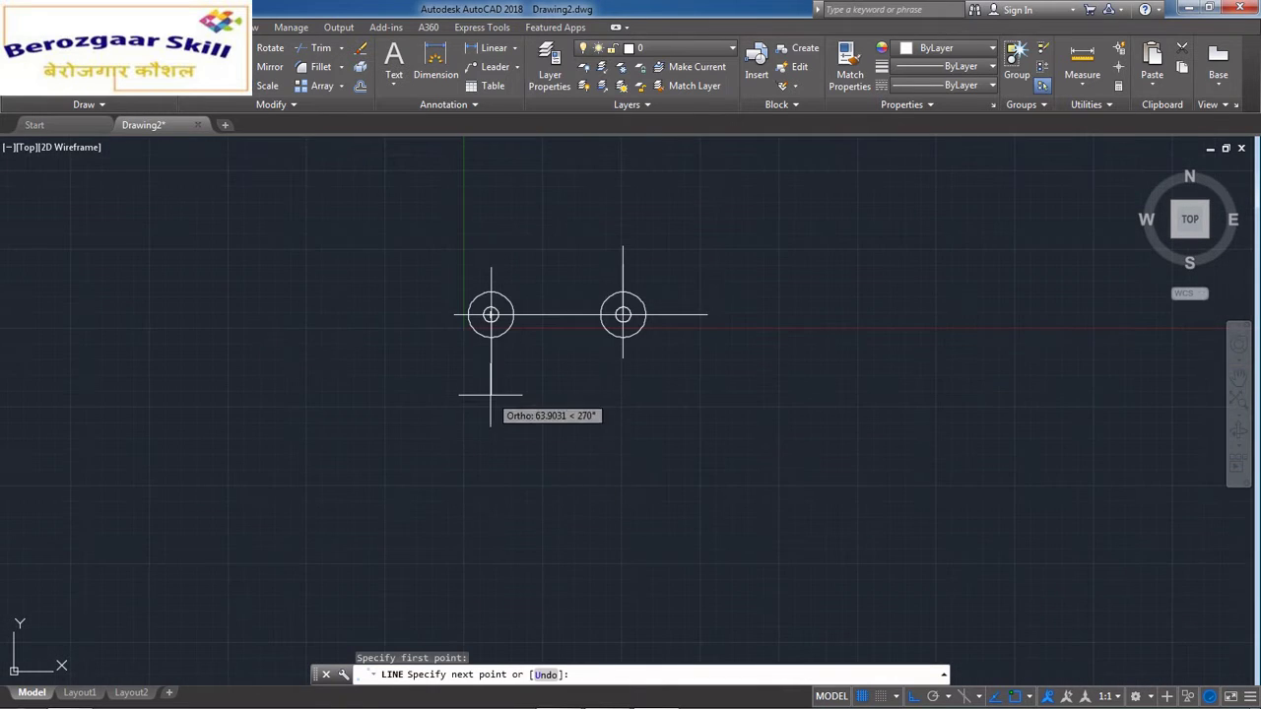
pyautogui.press('Escape')
pyautogui.scroll(4, 535, 344)
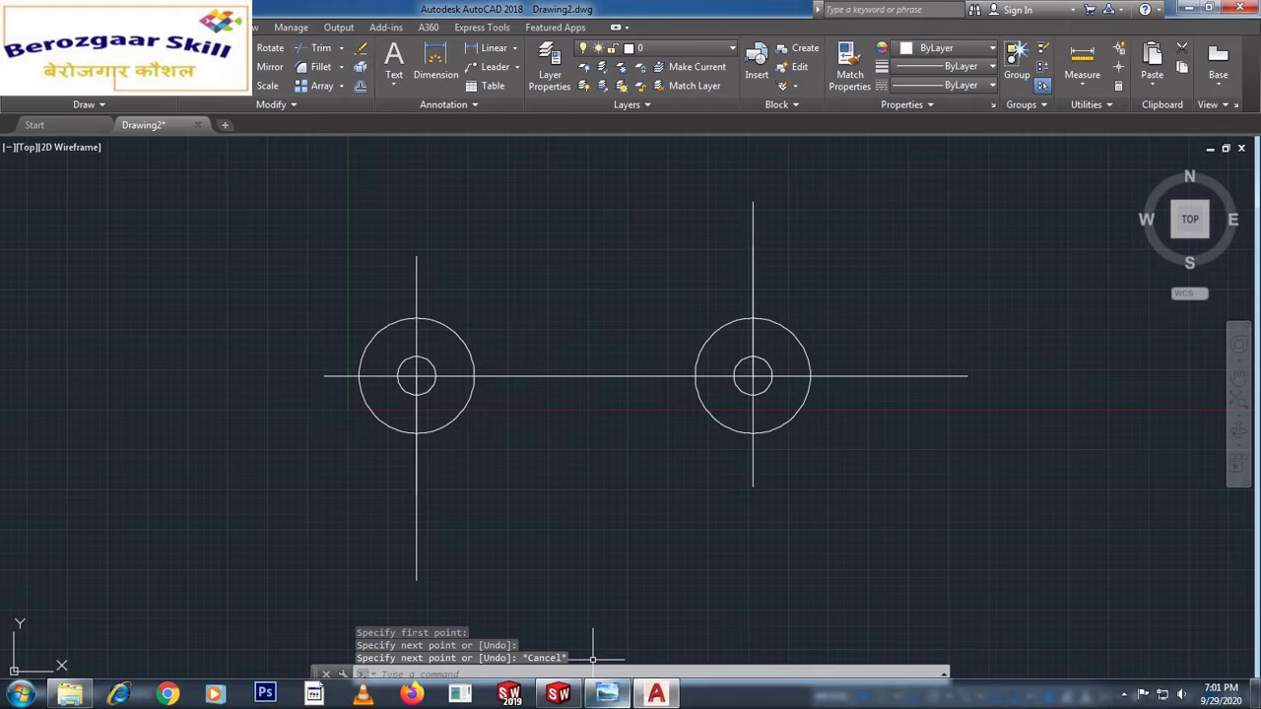
# Step: Switch to the reference image and examine the angles that locate the curved slots
pyautogui.click(607, 693)
pyautogui.scroll(3, 631, 352)
pyautogui.scroll(-2, 631, 353)
pyautogui.scroll(1, 630, 353)
pyautogui.scroll(-2, 630, 353)
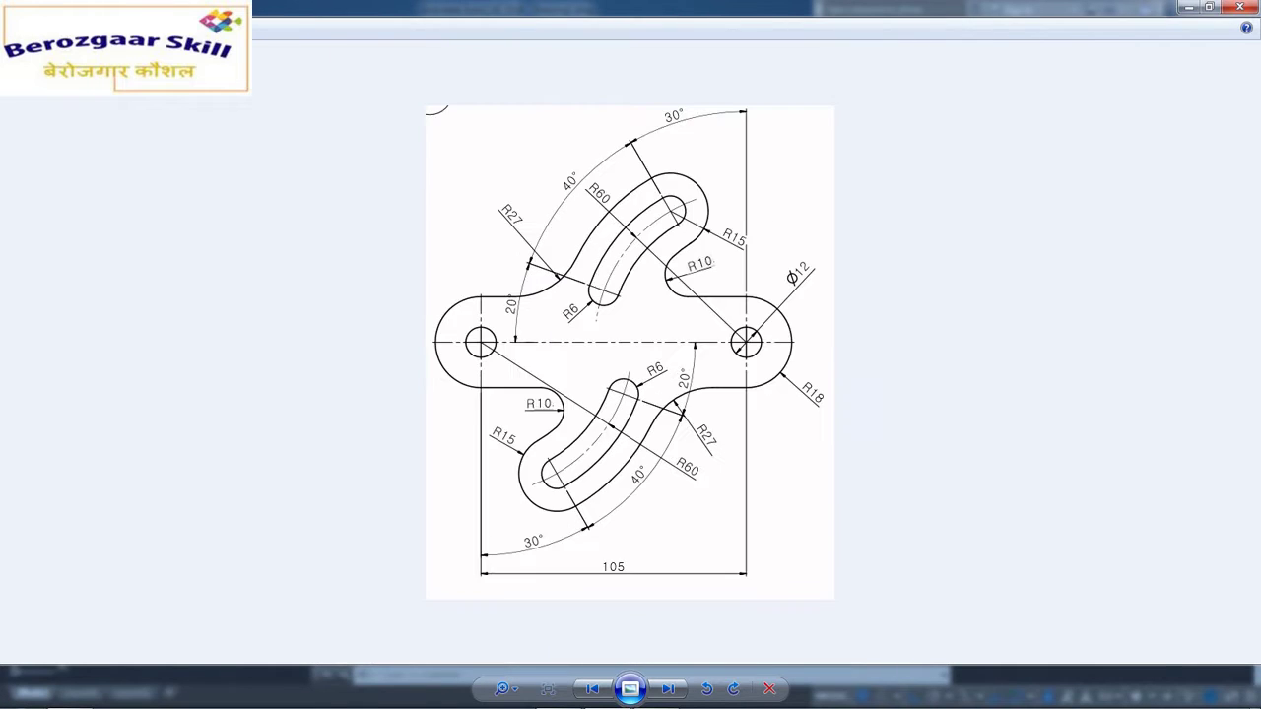
pyautogui.scroll(2, 631, 353)
pyautogui.scroll(-2, 631, 353)
# Step: Return to AutoCAD and rotate the upper line at the right circles by 30 degrees about their centre
pyautogui.click(661, 694)
pyautogui.scroll(-4, 717, 450)
pyautogui.scroll(4, 731, 384)
pyautogui.click(727, 408)
pyautogui.click(697, 388)
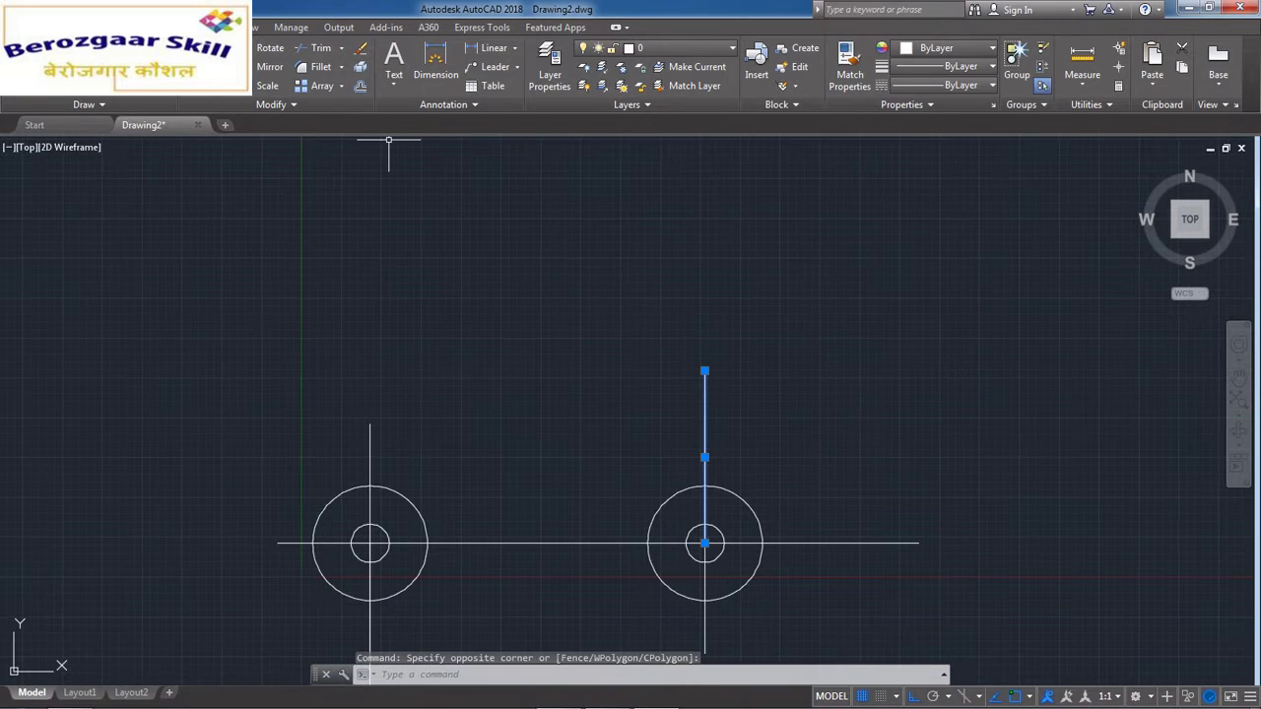
pyautogui.click(270, 47)
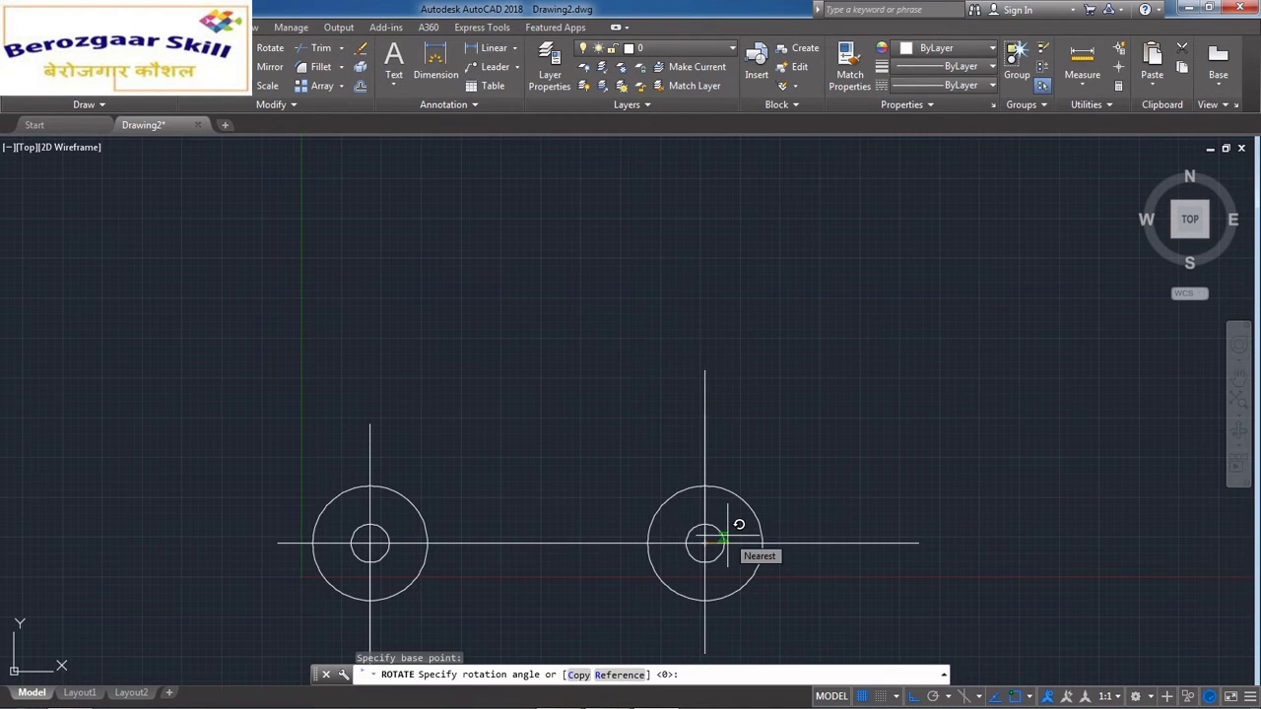
pyautogui.write('30')
pyautogui.press('Return')
pyautogui.scroll(-3, 759, 415)
pyautogui.scroll(3, 763, 423)
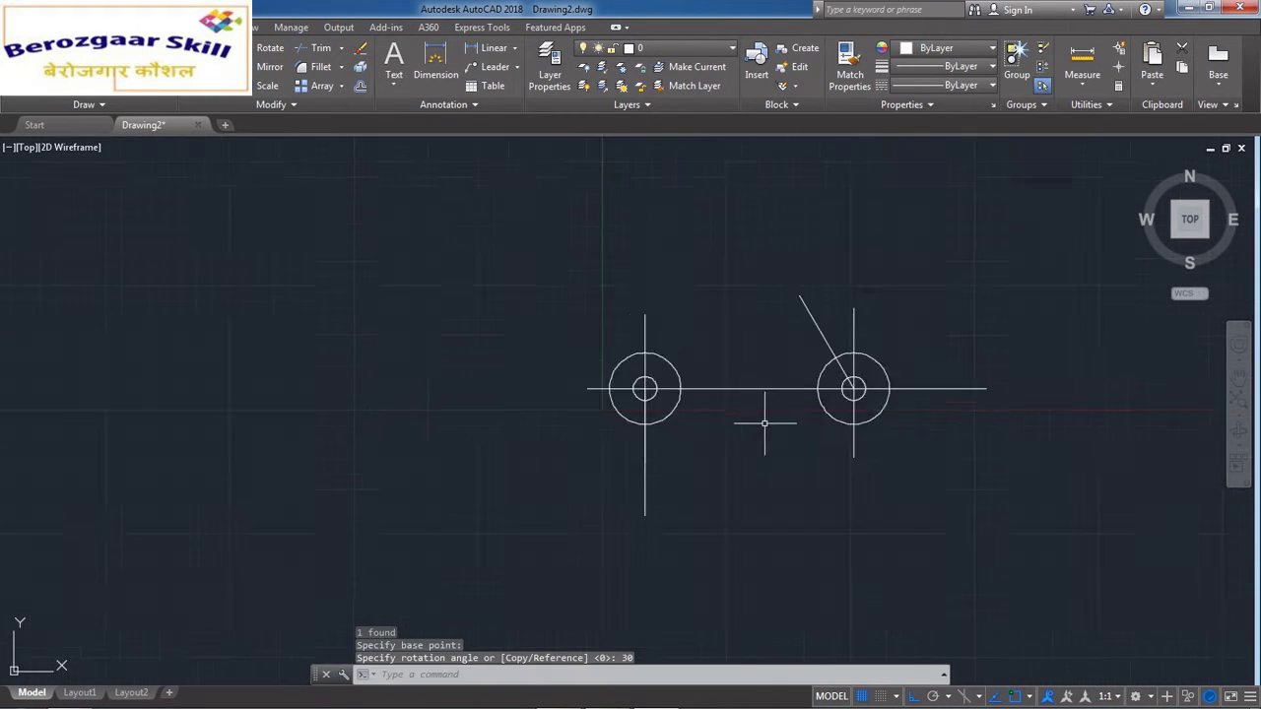
pyautogui.click(690, 434)
pyautogui.click(565, 453)
pyautogui.press('Escape')
# Step: Rotate the long lower line at the left circles by 30 degrees about their centre
pyautogui.click(687, 515)
pyautogui.click(587, 530)
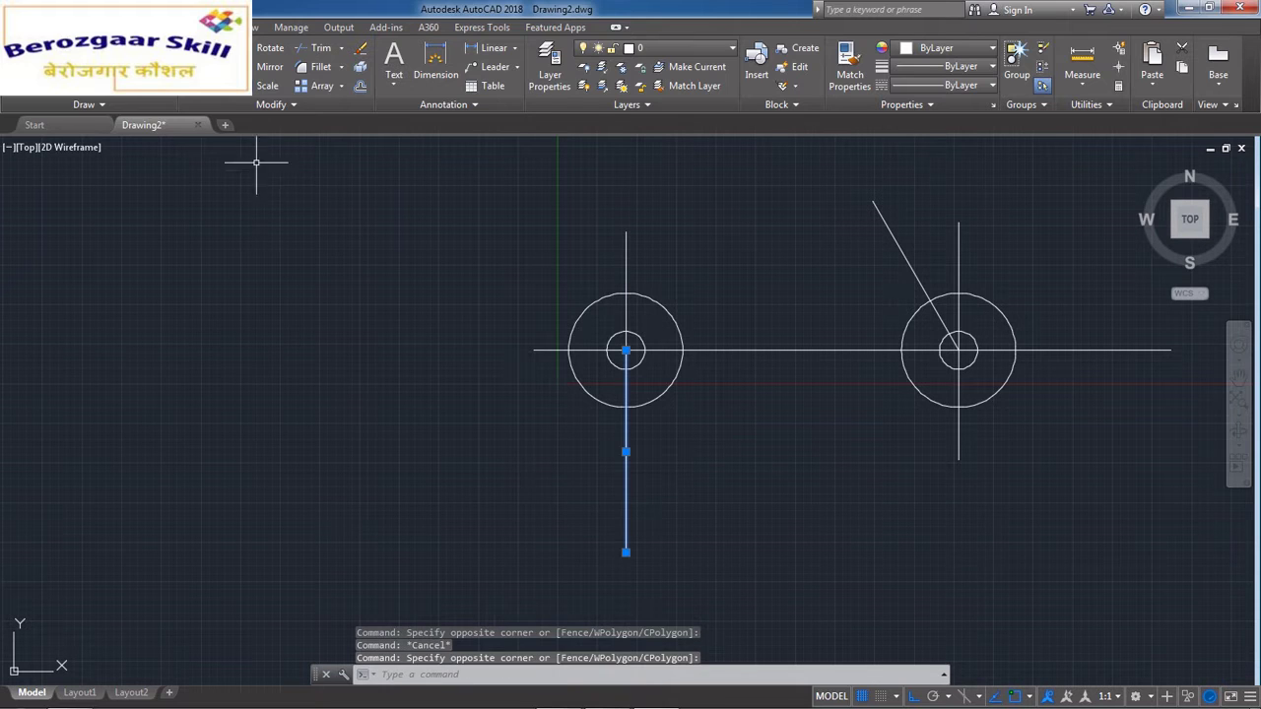
pyautogui.click(270, 48)
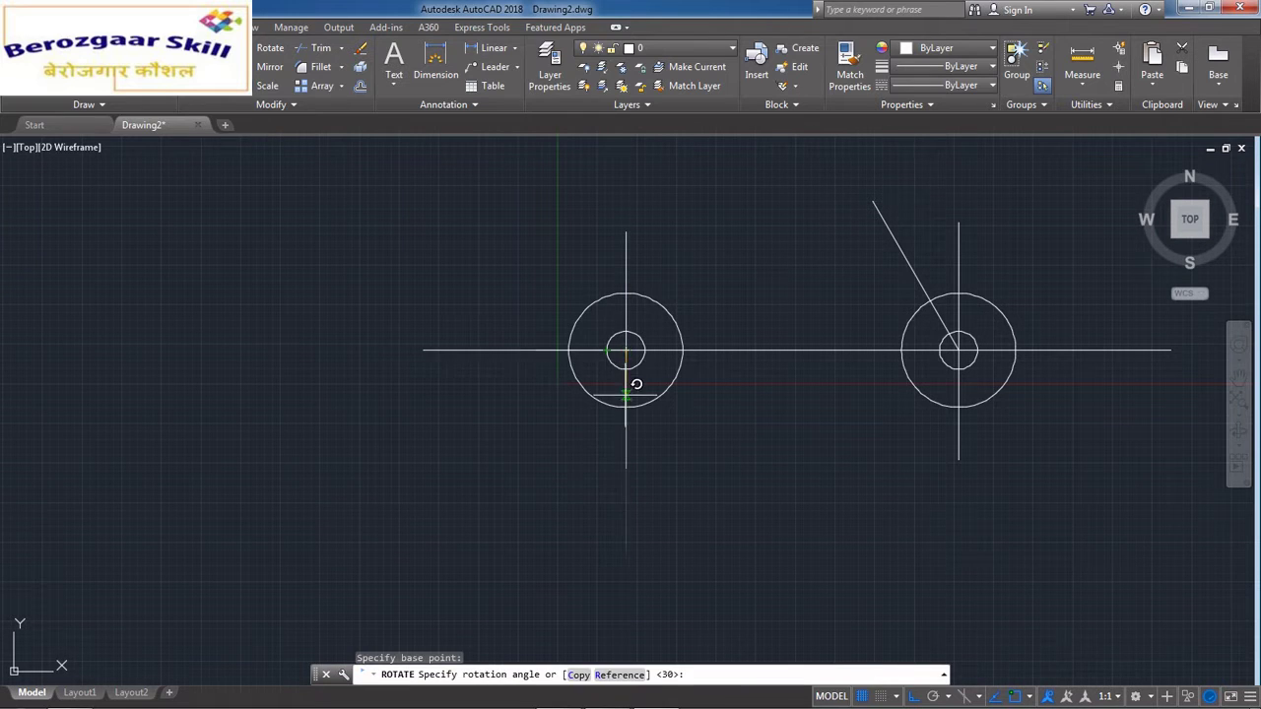
pyautogui.write('30')
pyautogui.press('Return')
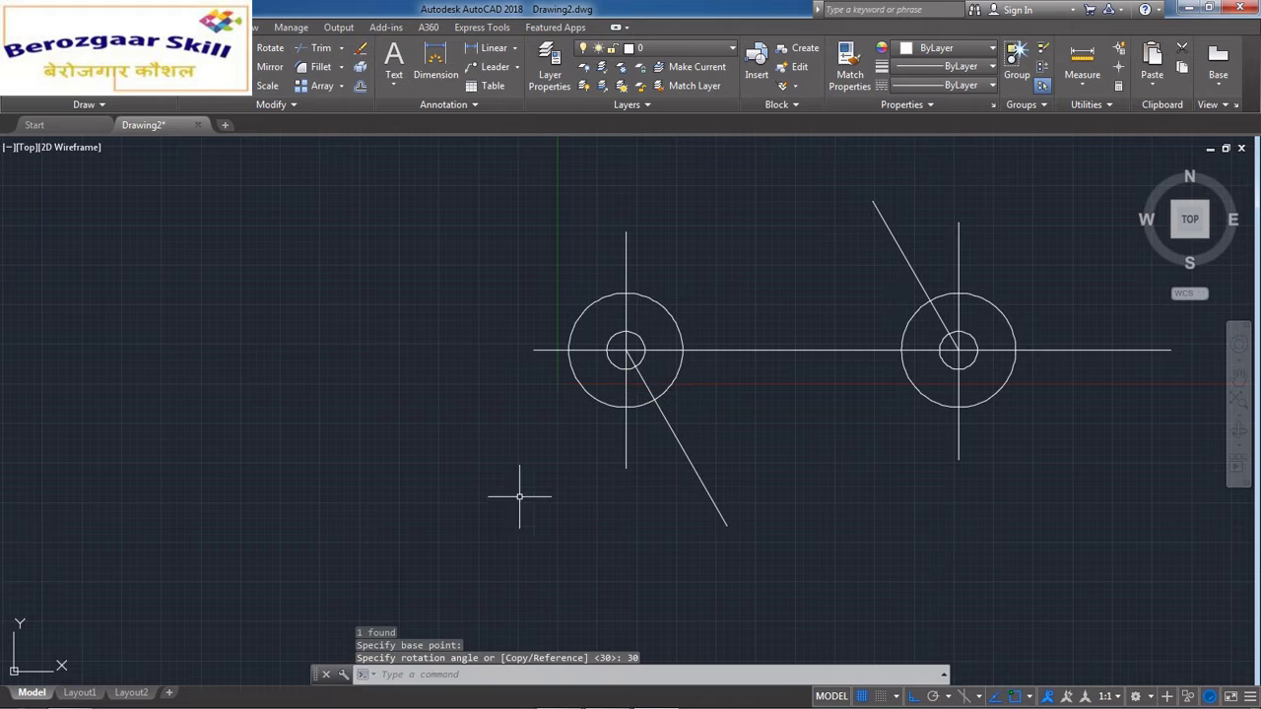
pyautogui.scroll(-2, 521, 493)
pyautogui.scroll(1, 597, 503)
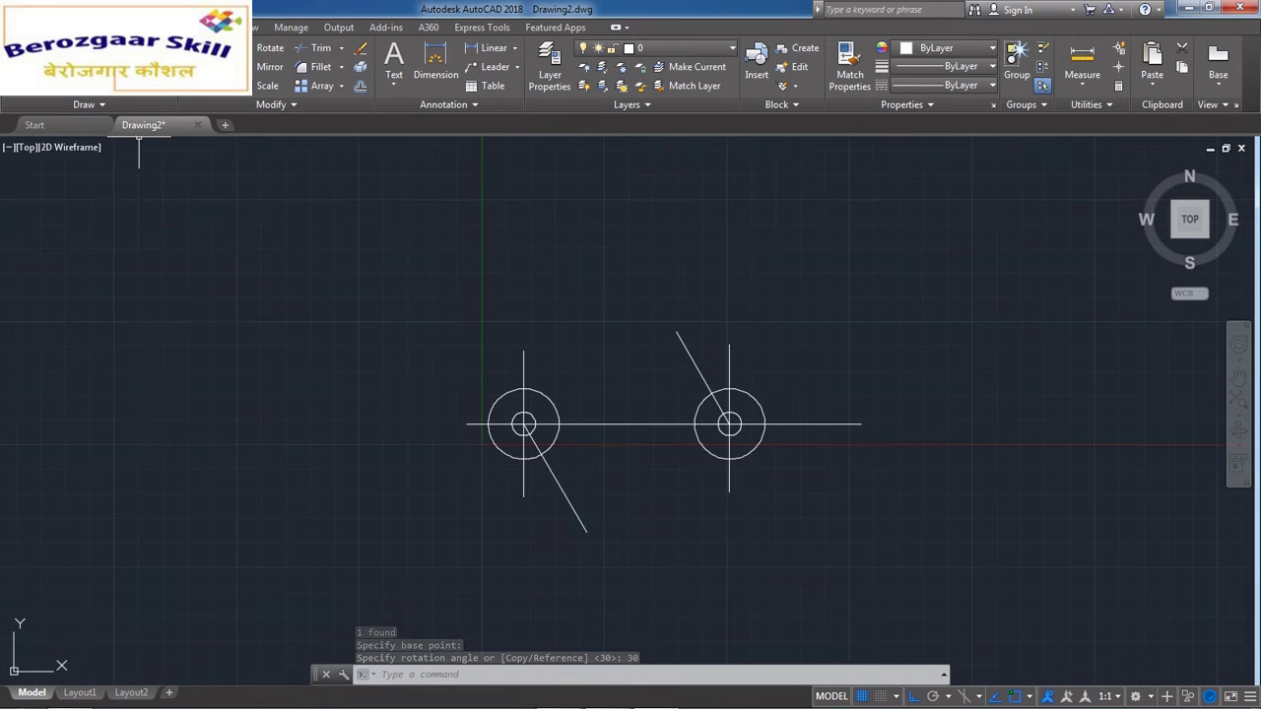
# Step: Draw a new long vertical line downward from the centre of the left circles
pyautogui.write('l')
pyautogui.press('Return')
pyautogui.scroll(-2, 496, 316)
pyautogui.scroll(6, 496, 394)
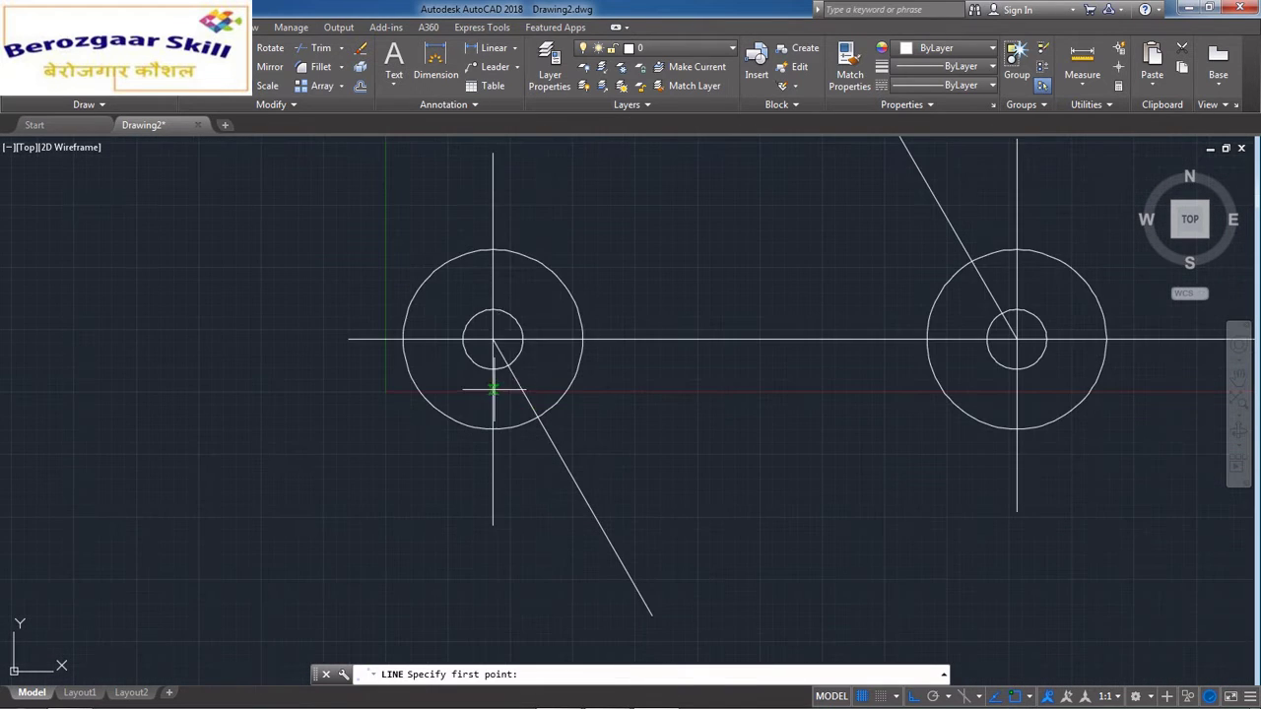
pyautogui.click(492, 340)
pyautogui.scroll(-3, 494, 340)
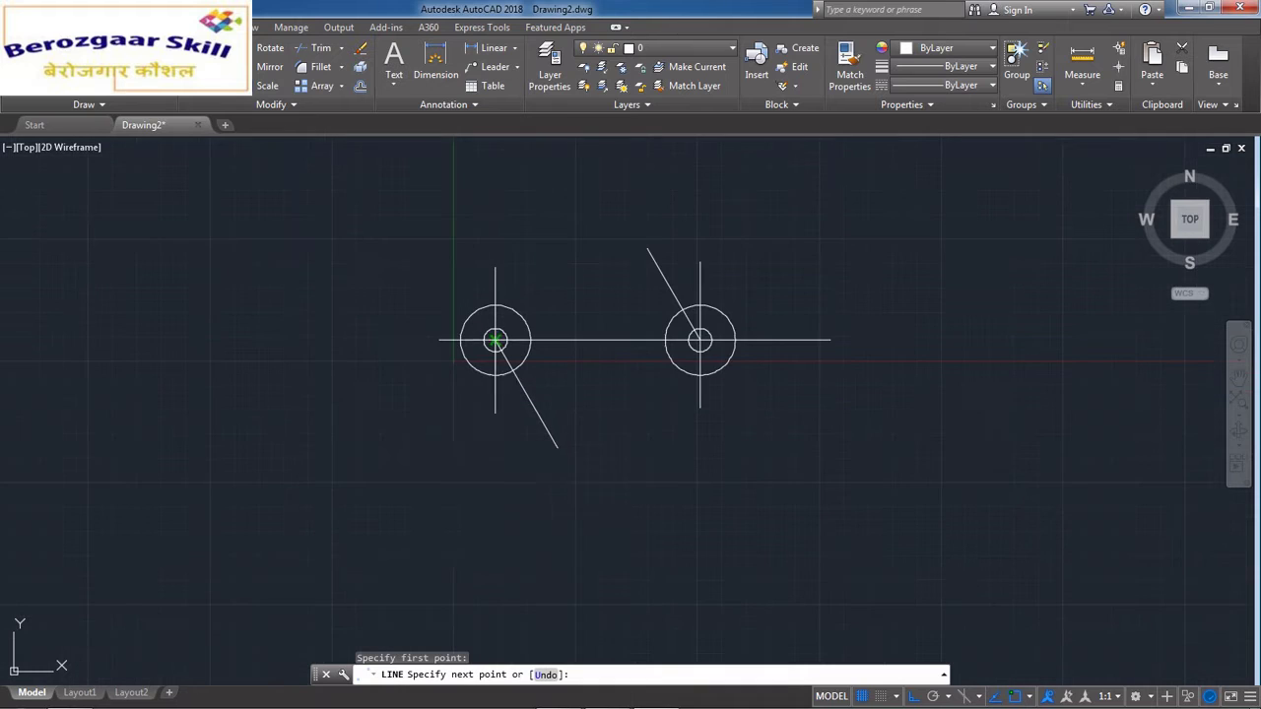
pyautogui.click(497, 492)
pyautogui.press('Escape')
# Step: Draw a new long vertical line upward from the centre of the right circles
pyautogui.press('Return')
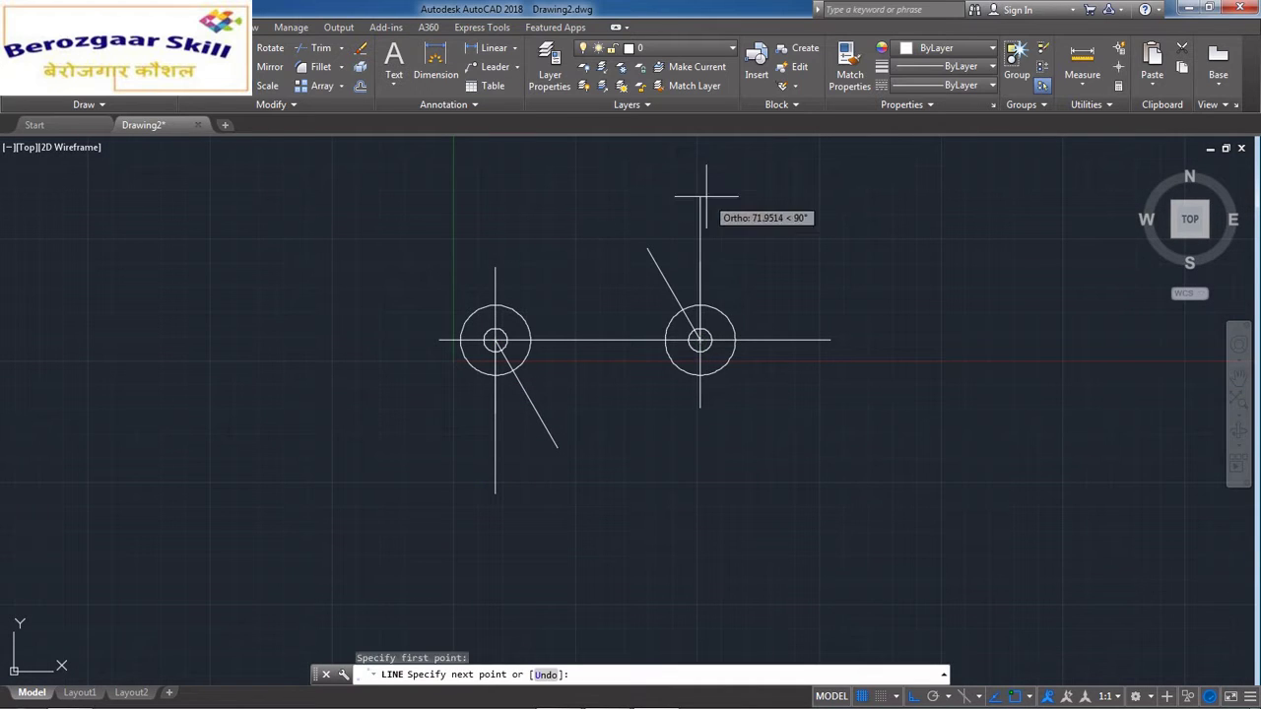
pyautogui.press('Escape')
pyautogui.scroll(-2, 690, 359)
pyautogui.scroll(4, 627, 337)
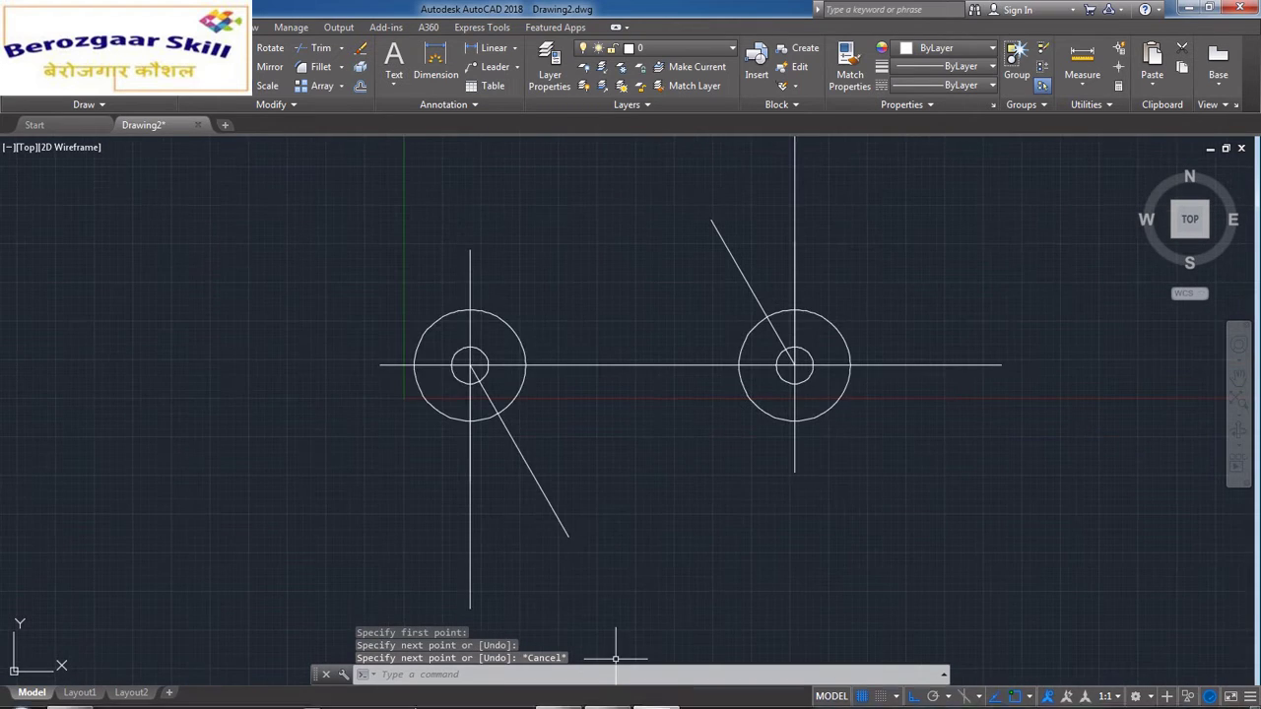
# Step: Switch to the reference image and examine the angles of the second slot-end line at each hole
pyautogui.click(608, 693)
pyautogui.scroll(2, 629, 425)
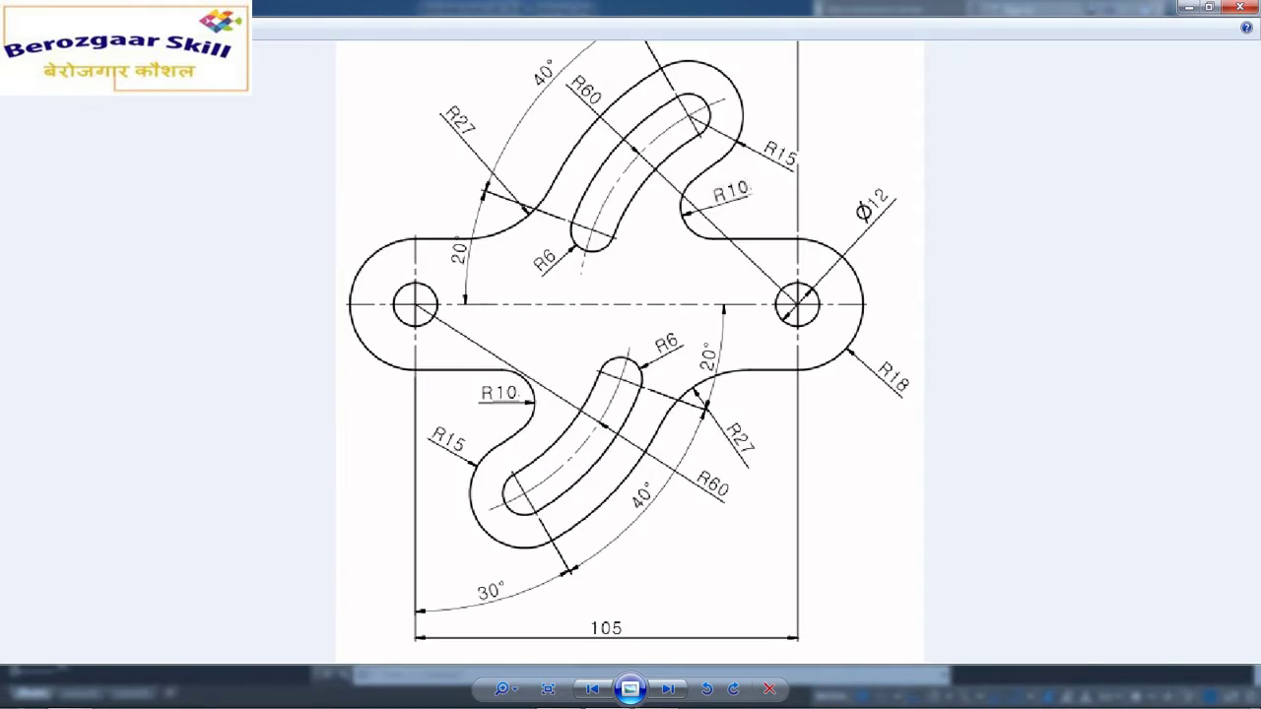
pyautogui.scroll(-2, 631, 410)
pyautogui.scroll(5, 629, 464)
pyautogui.scroll(-4, 625, 513)
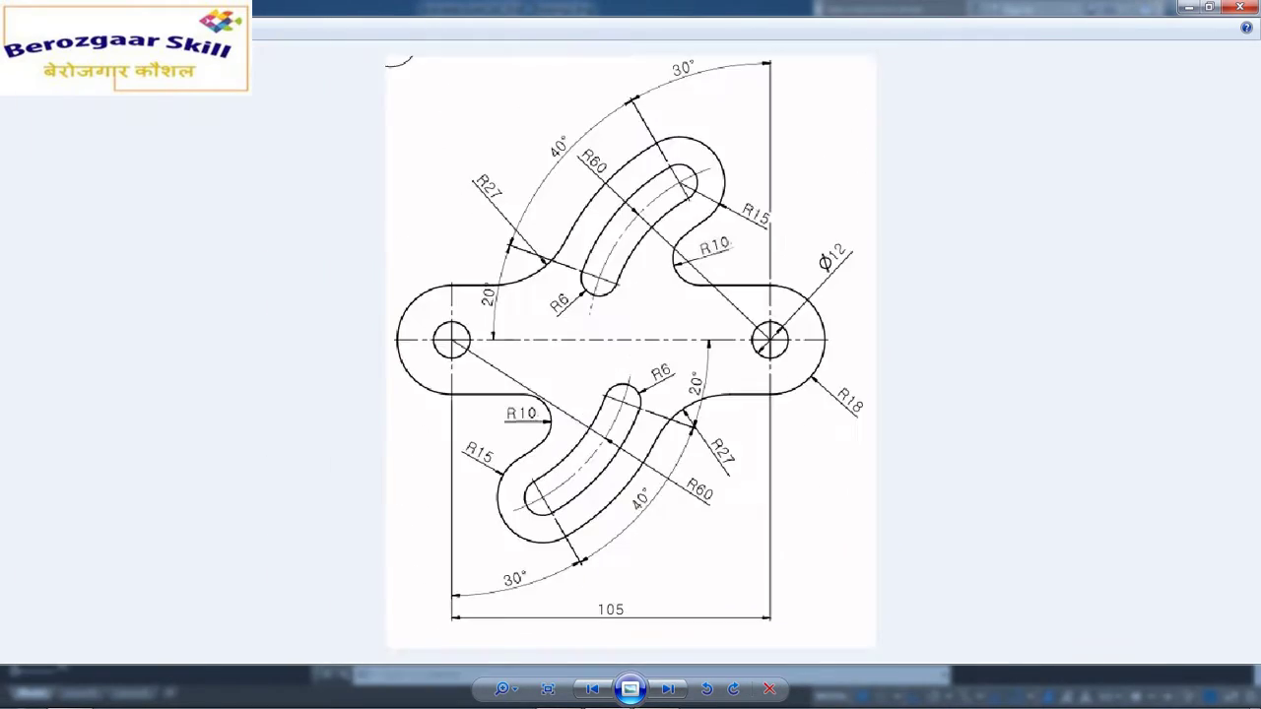
pyautogui.scroll(5, 628, 125)
pyautogui.scroll(-5, 630, 355)
# Step: Return to AutoCAD and rotate the new lower vertical line at the left circles by 70 degrees about their centre
pyautogui.click(652, 694)
pyautogui.click(484, 587)
pyautogui.click(459, 571)
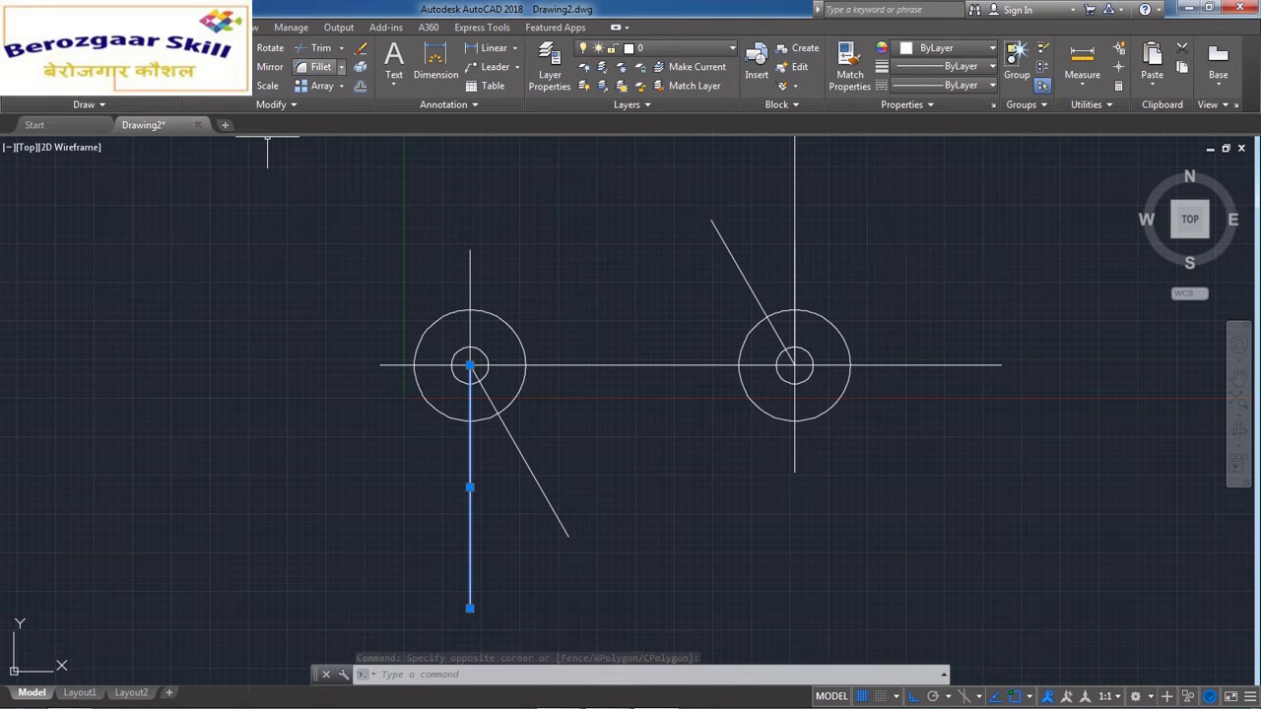
pyautogui.click(270, 48)
pyautogui.click(470, 366)
pyautogui.write('7')
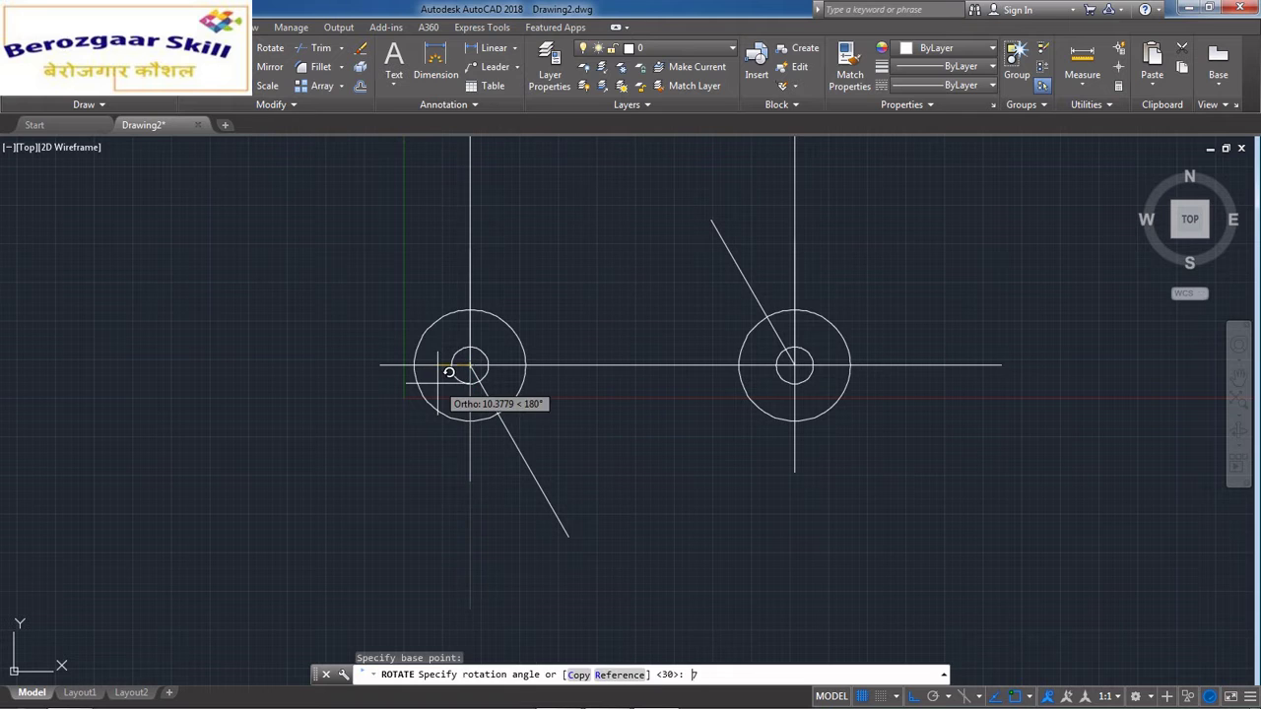
pyautogui.write('0')
pyautogui.press('Return')
# Step: Rotate the new upper vertical line at the right circles by 70 degrees about their centre
pyautogui.scroll(-2, 718, 463)
pyautogui.scroll(4, 727, 267)
pyautogui.click(840, 237)
pyautogui.click(777, 258)
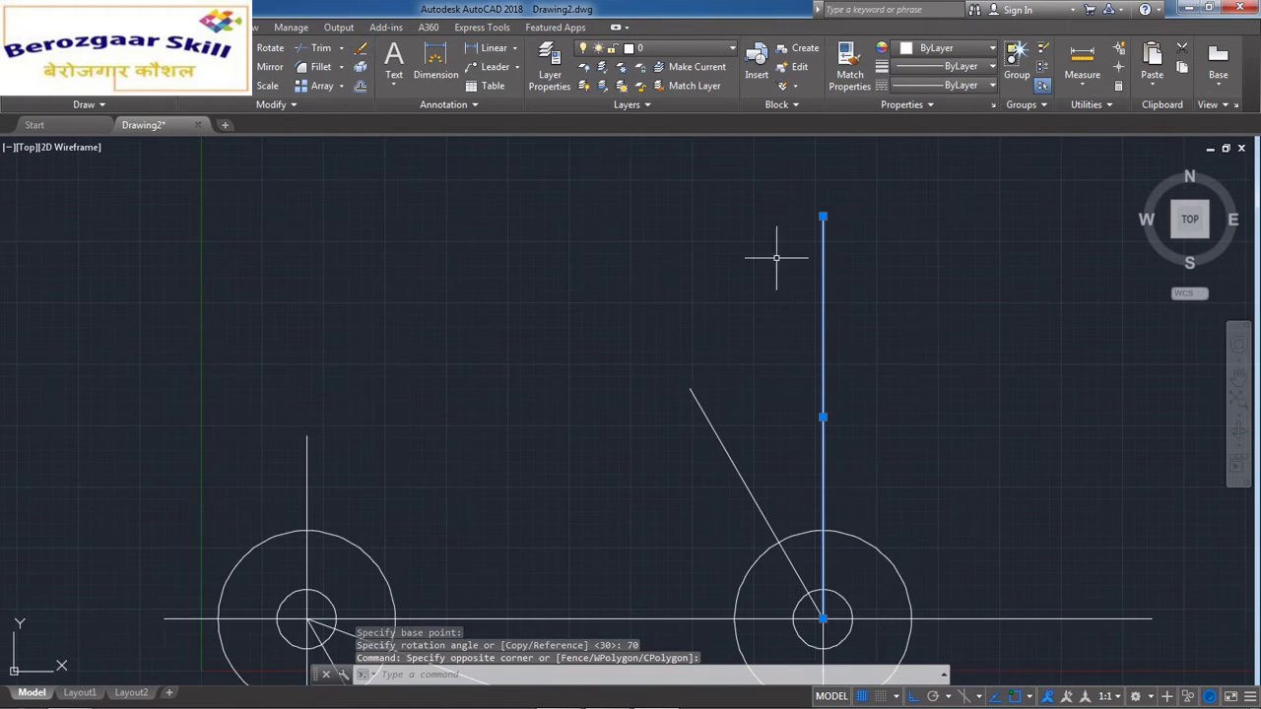
pyautogui.click(270, 47)
pyautogui.scroll(-2, 459, 210)
pyautogui.scroll(3, 591, 394)
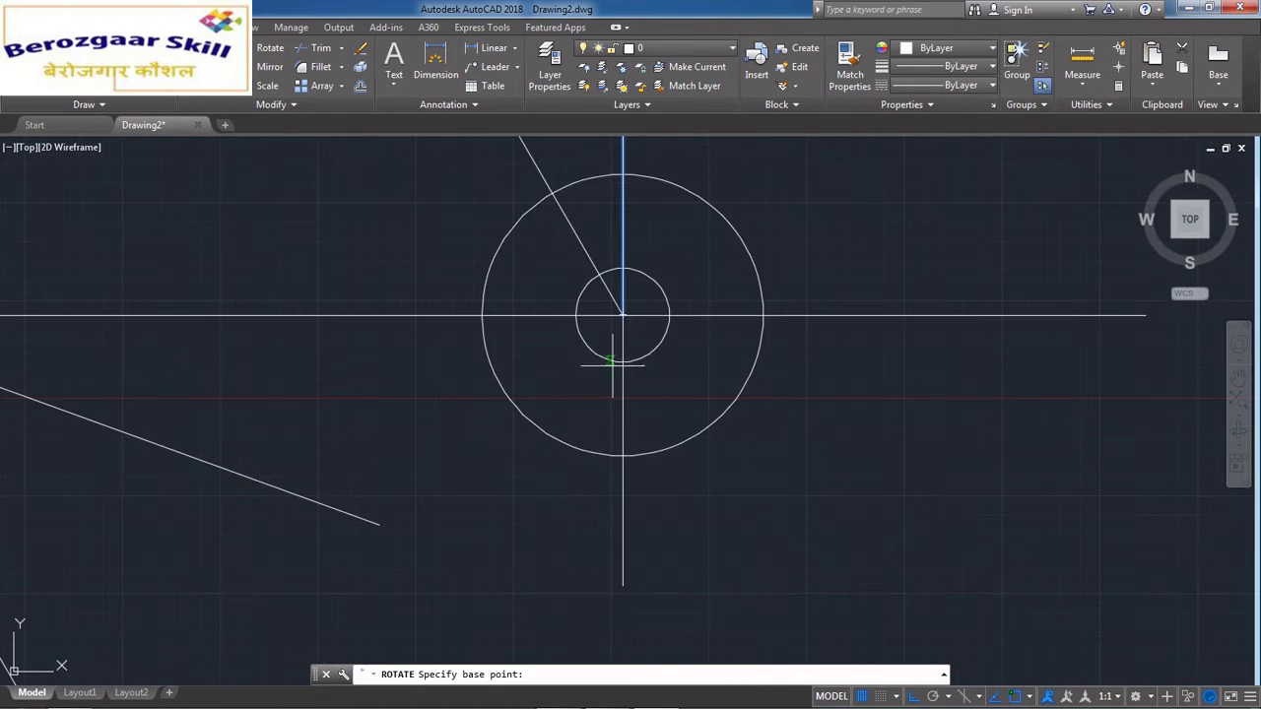
pyautogui.click(622, 316)
pyautogui.scroll(-3, 669, 449)
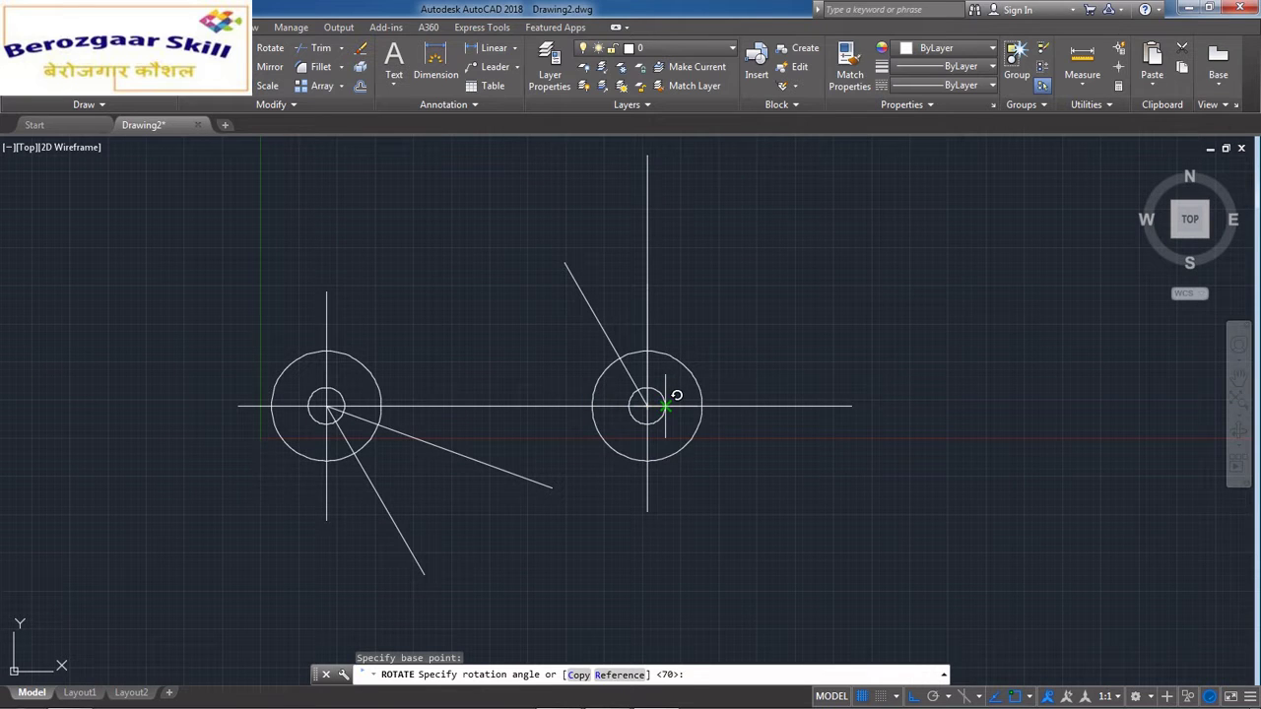
pyautogui.write('70')
pyautogui.press('Return')
pyautogui.scroll(-3, 758, 491)
pyautogui.scroll(3, 683, 504)
pyautogui.moveTo(659, 506); pyautogui.dragTo(612, 488, button='middle')
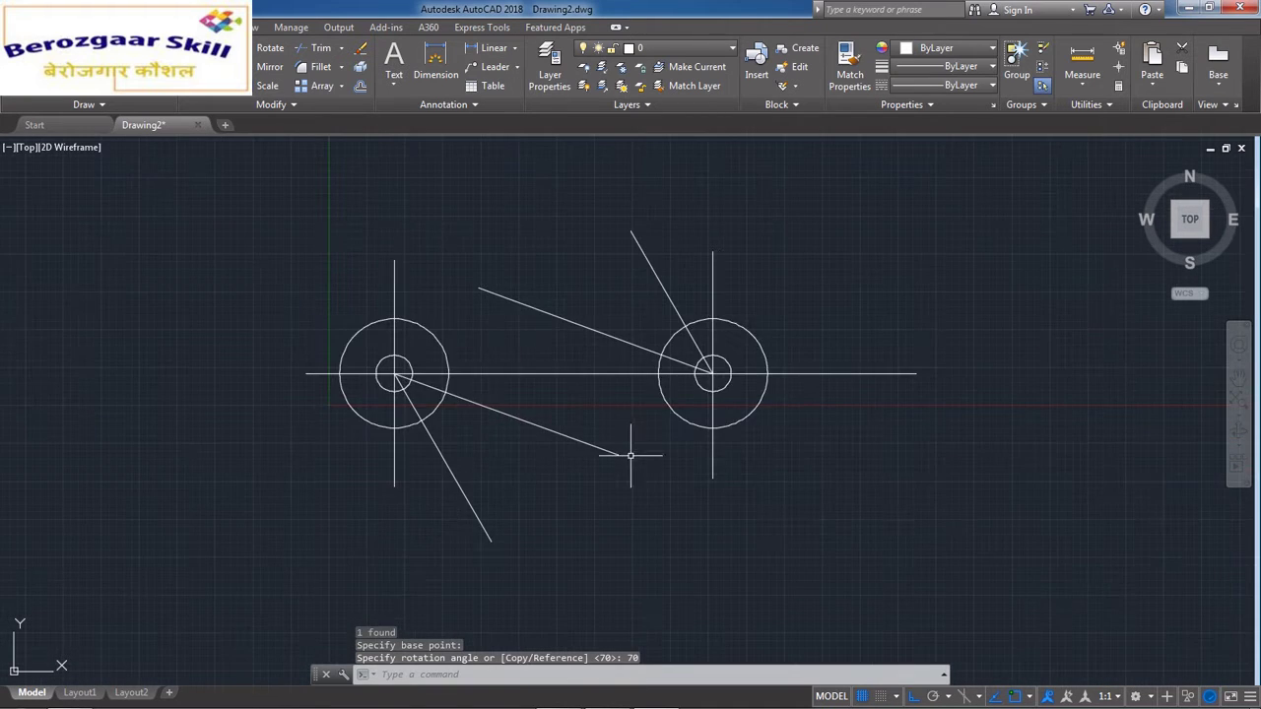
# Step: Load the CENTERX2 linetype from acad.lin into the drawing
pyautogui.scroll(2, 631, 455)
pyautogui.click(946, 66)
pyautogui.click(904, 165)
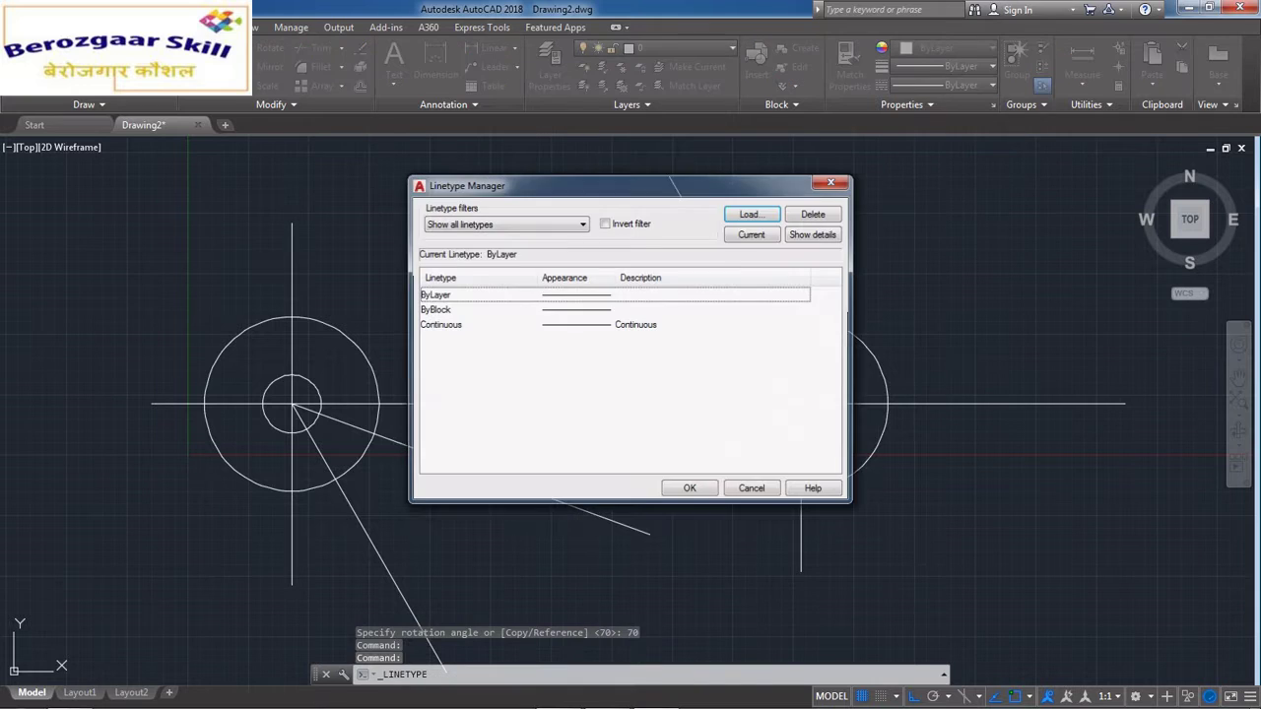
pyautogui.click(749, 214)
pyautogui.scroll(-5, 749, 345)
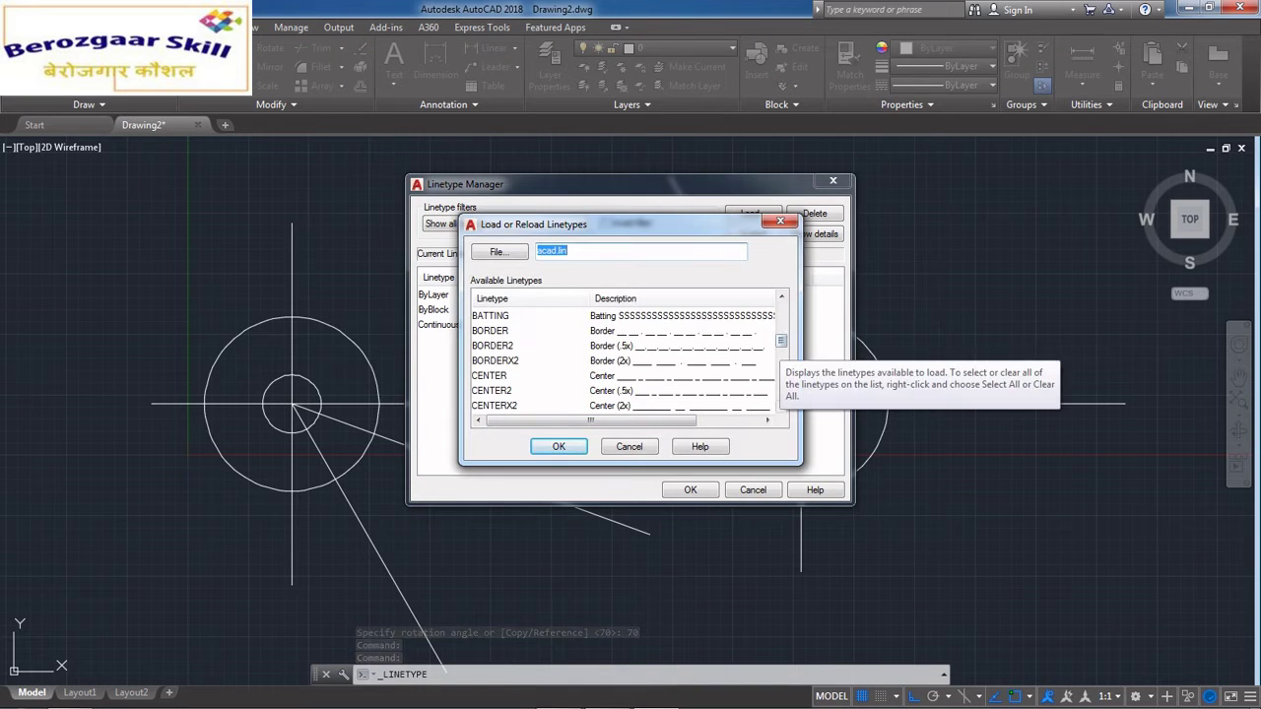
pyautogui.click(492, 390)
pyautogui.click(495, 405)
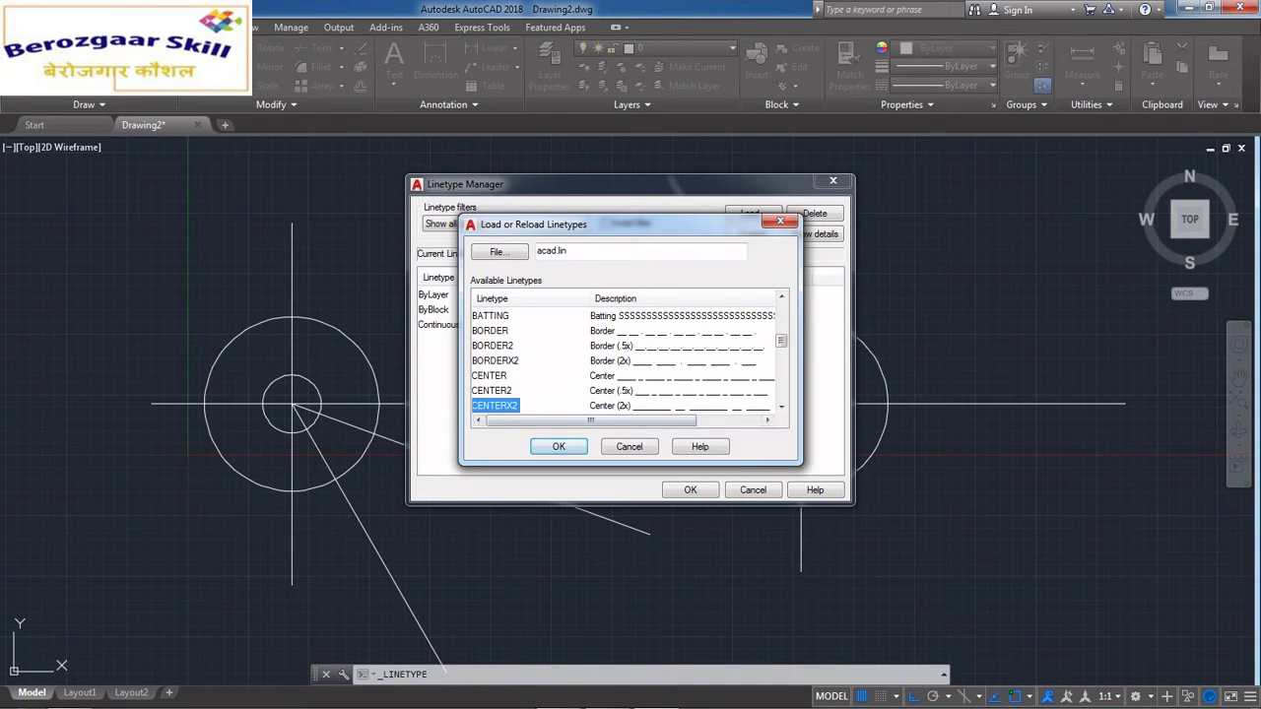
pyautogui.click(559, 446)
pyautogui.press('Return')
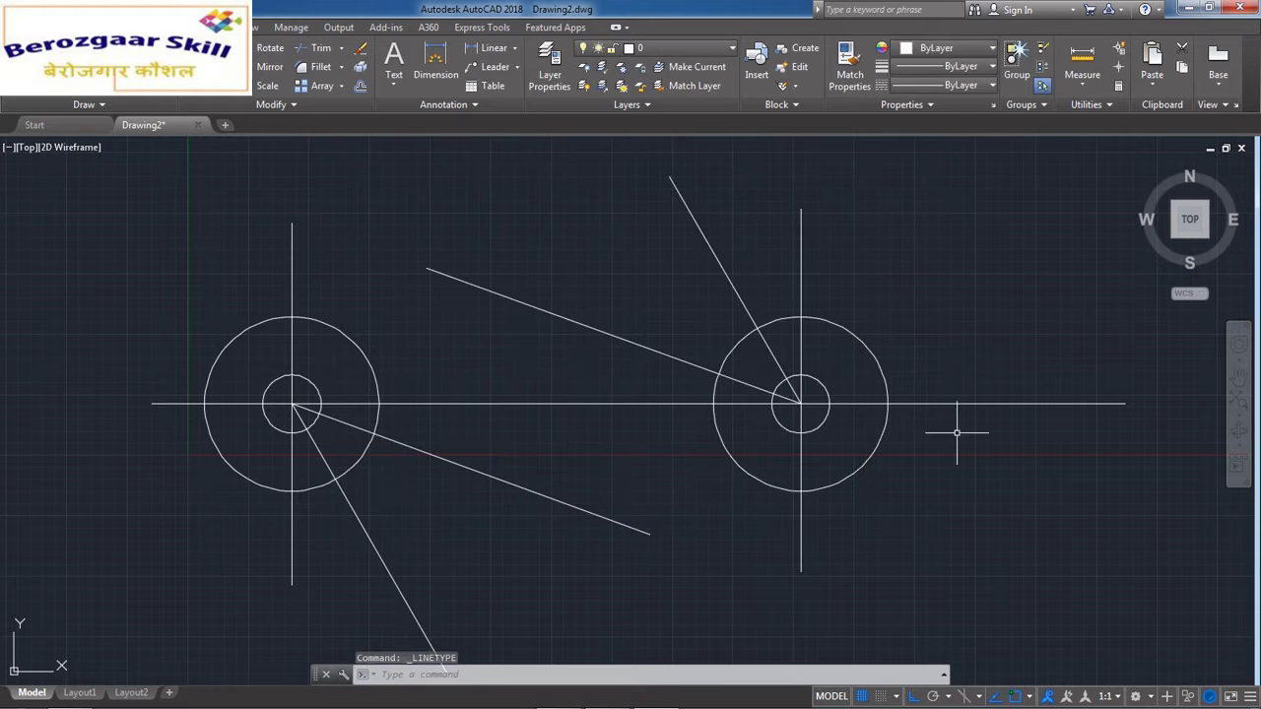
# Step: Give the long horizontal centreline the CENTERX2 linetype and a red colour
pyautogui.click(962, 428)
pyautogui.click(920, 226)
pyautogui.click(991, 85)
pyautogui.click(970, 144)
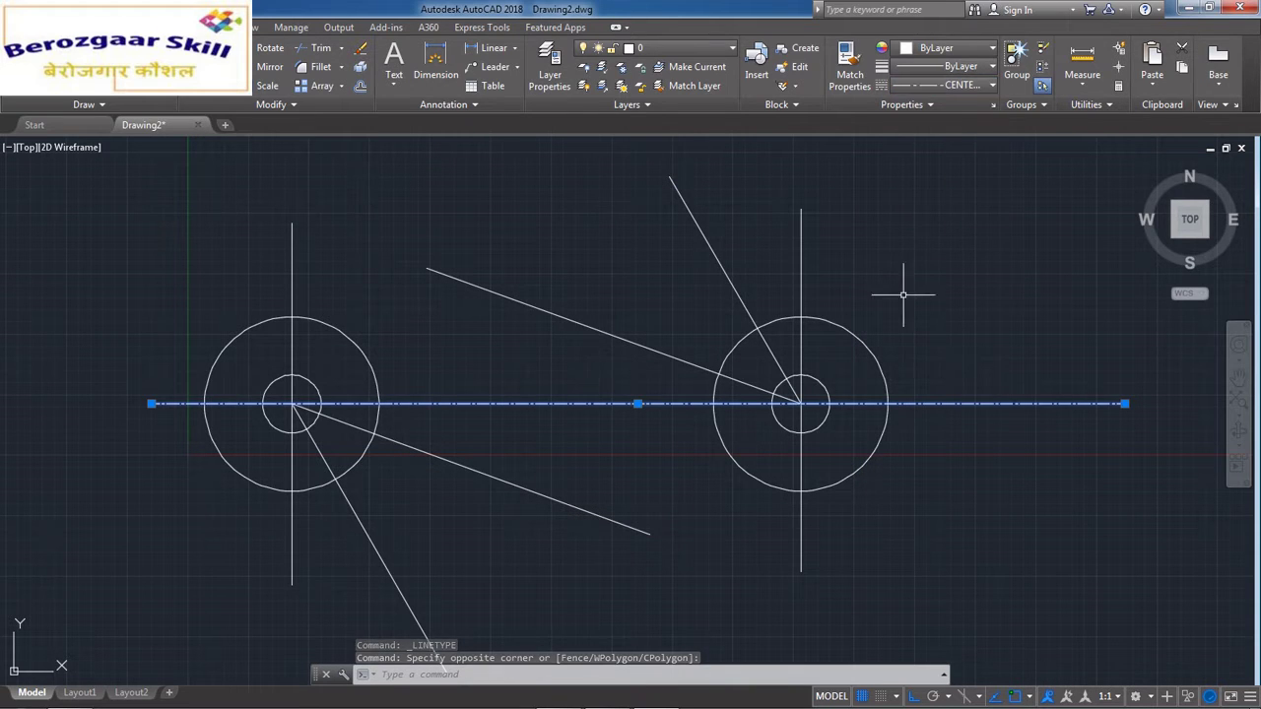
pyautogui.click(991, 47)
pyautogui.click(904, 203)
pyautogui.press('Escape')
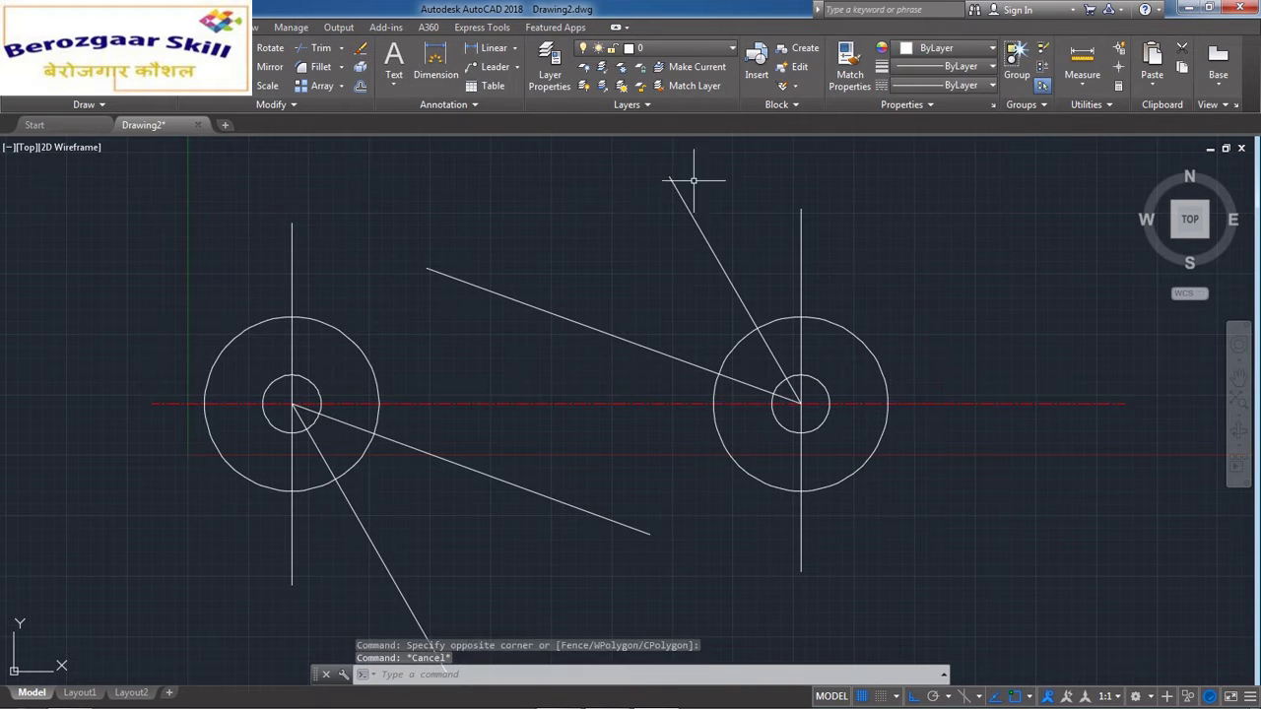
# Step: Match the horizontal centreline's properties onto the vertical centrelines and the four angled lines
pyautogui.click(849, 67)
pyautogui.click(954, 416)
pyautogui.click(958, 402)
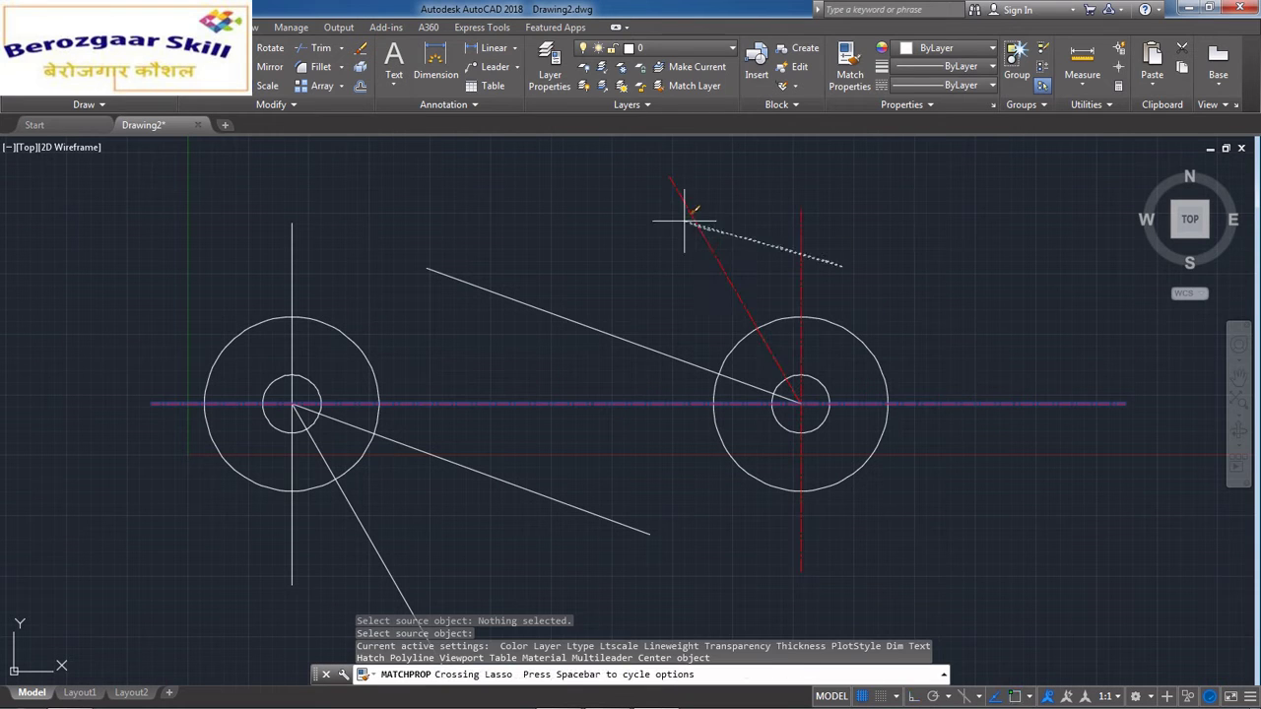
pyautogui.moveTo(684, 222); pyautogui.dragTo(682, 225)
pyautogui.click(552, 314)
pyautogui.click(293, 266)
pyautogui.click(428, 453)
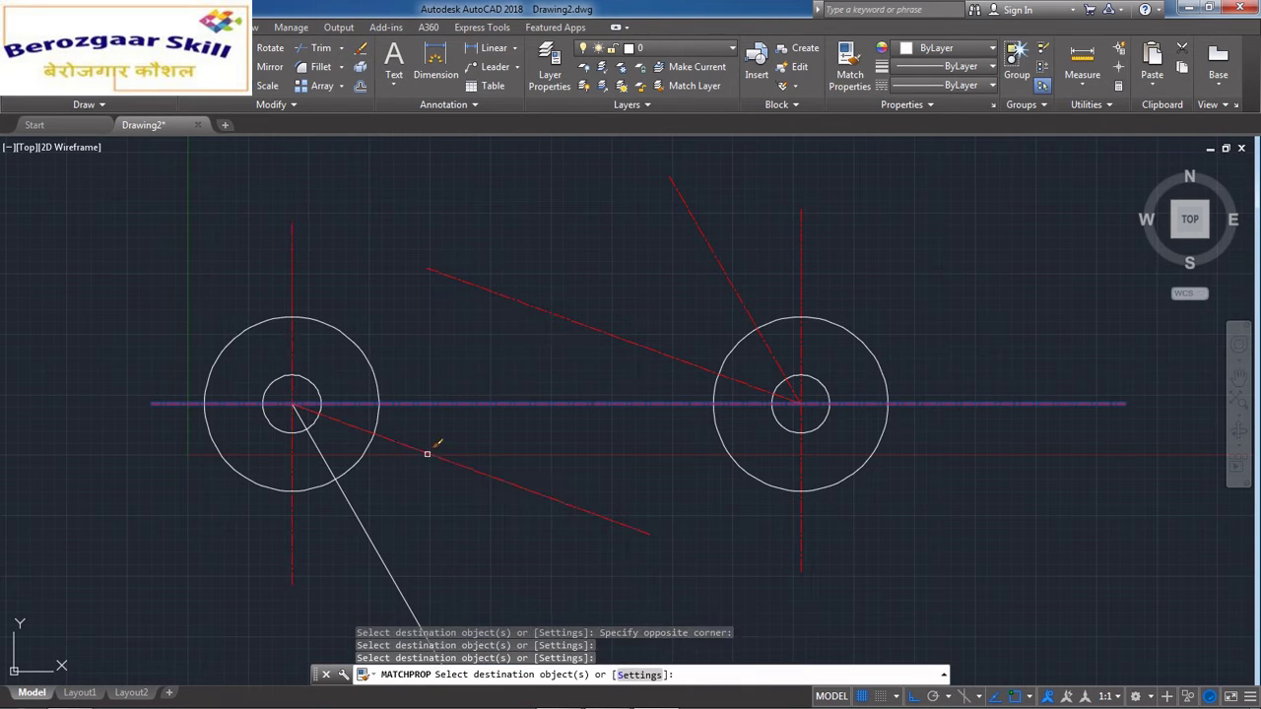
pyautogui.click(368, 533)
pyautogui.scroll(-1, 568, 436)
pyautogui.press('Escape')
pyautogui.press('Escape')
pyautogui.scroll(-2, 584, 369)
pyautogui.scroll(4, 579, 374)
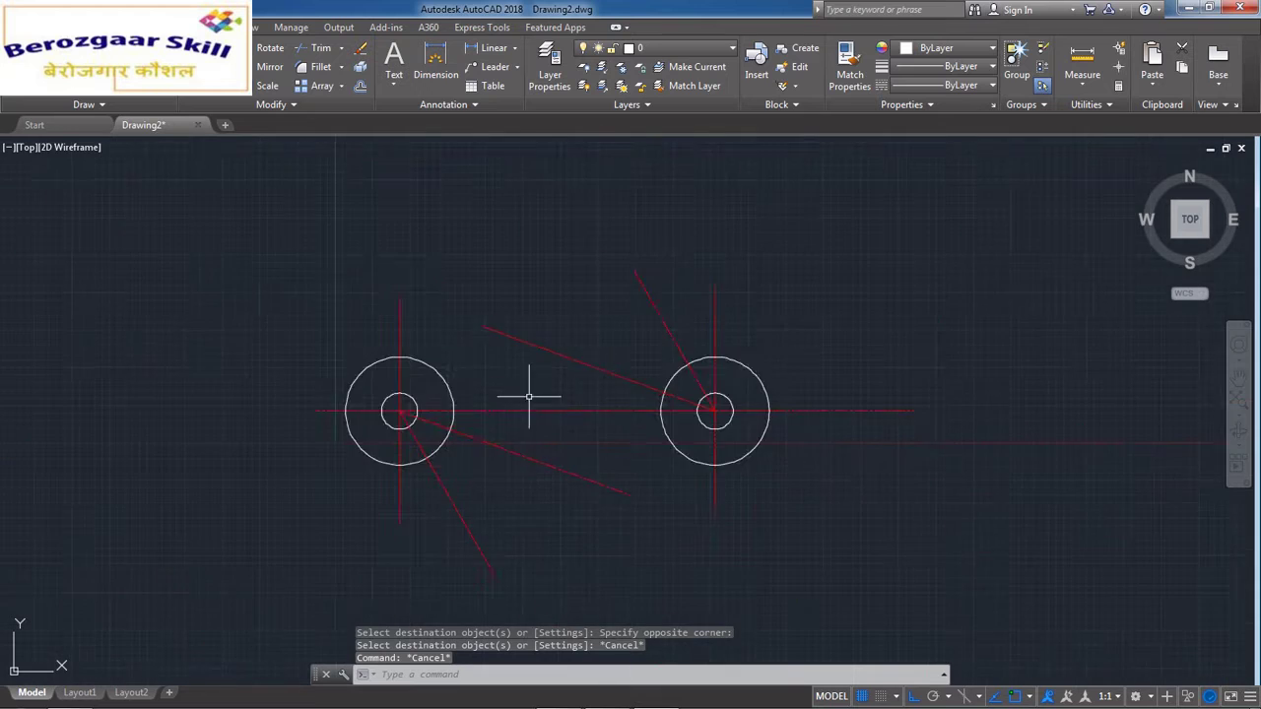
pyautogui.scroll(-3, 671, 431)
pyautogui.scroll(2, 620, 433)
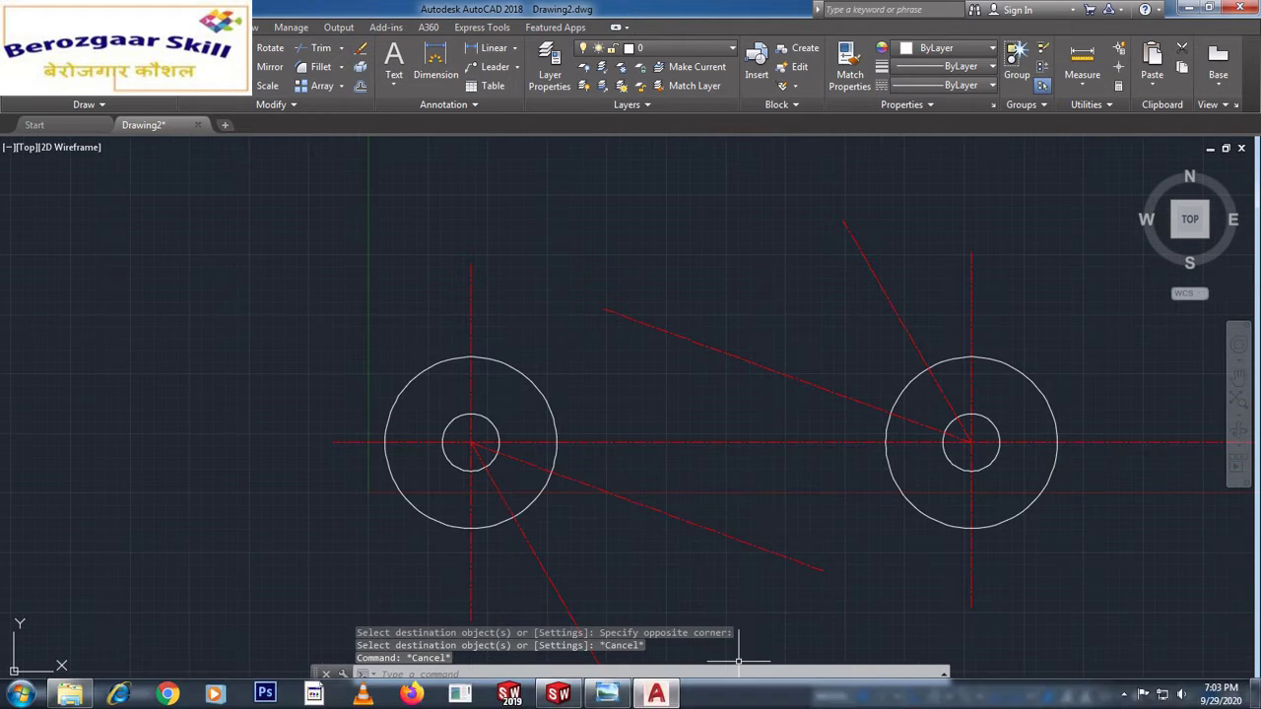
# Step: Switch to the reference image and examine the radii that define the curved slots and their surrounding outline
pyautogui.click(606, 694)
pyautogui.scroll(-1, 631, 353)
pyautogui.scroll(3, 631, 353)
pyautogui.scroll(-3, 630, 353)
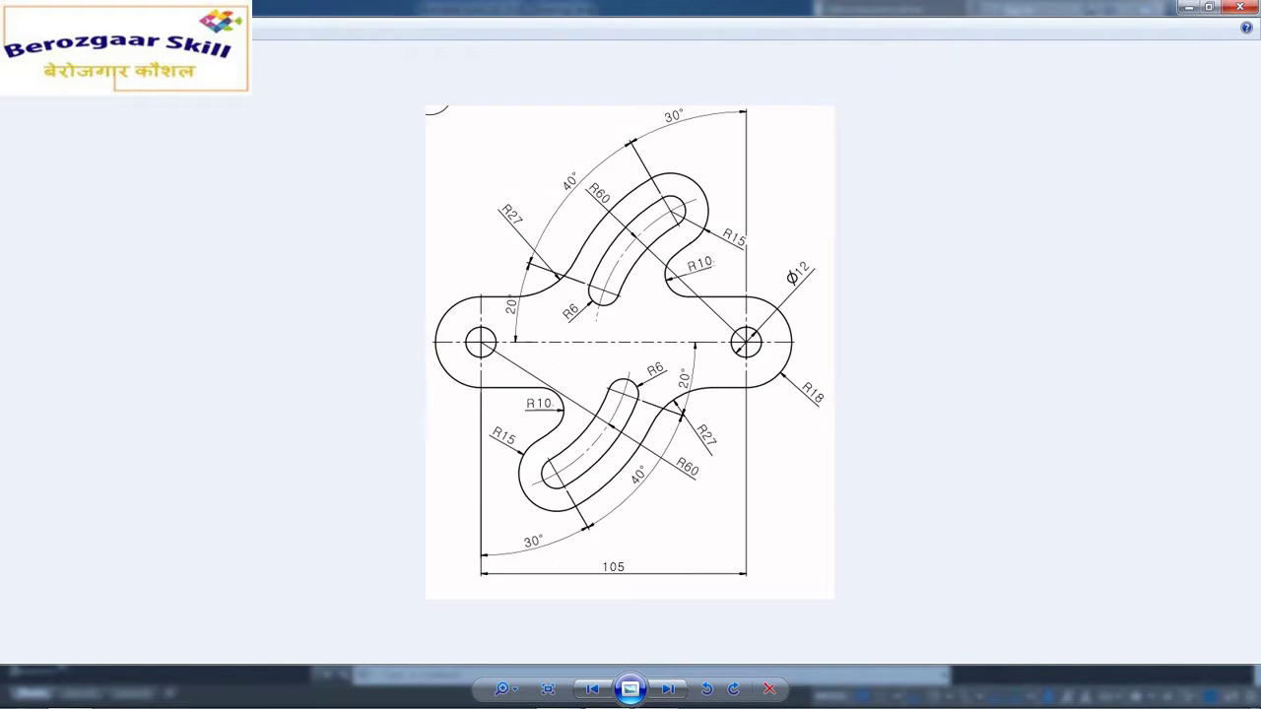
pyautogui.scroll(2, 628, 284)
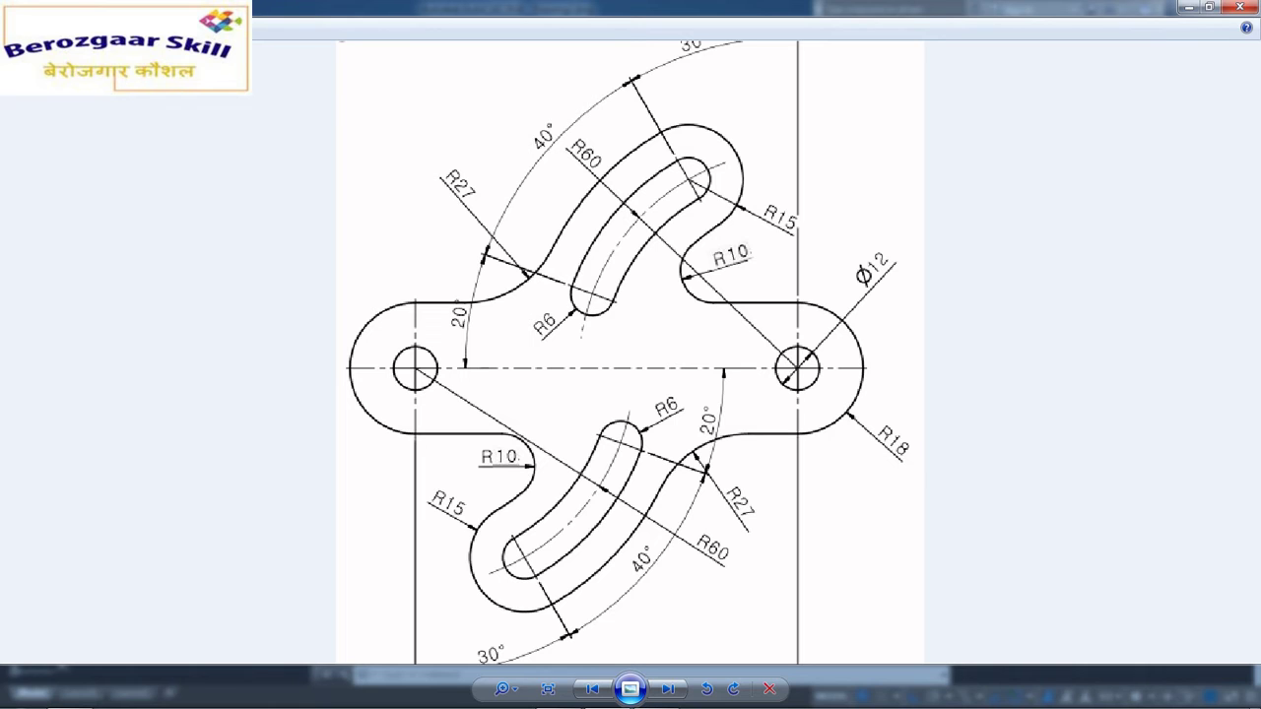
pyautogui.scroll(-2, 630, 353)
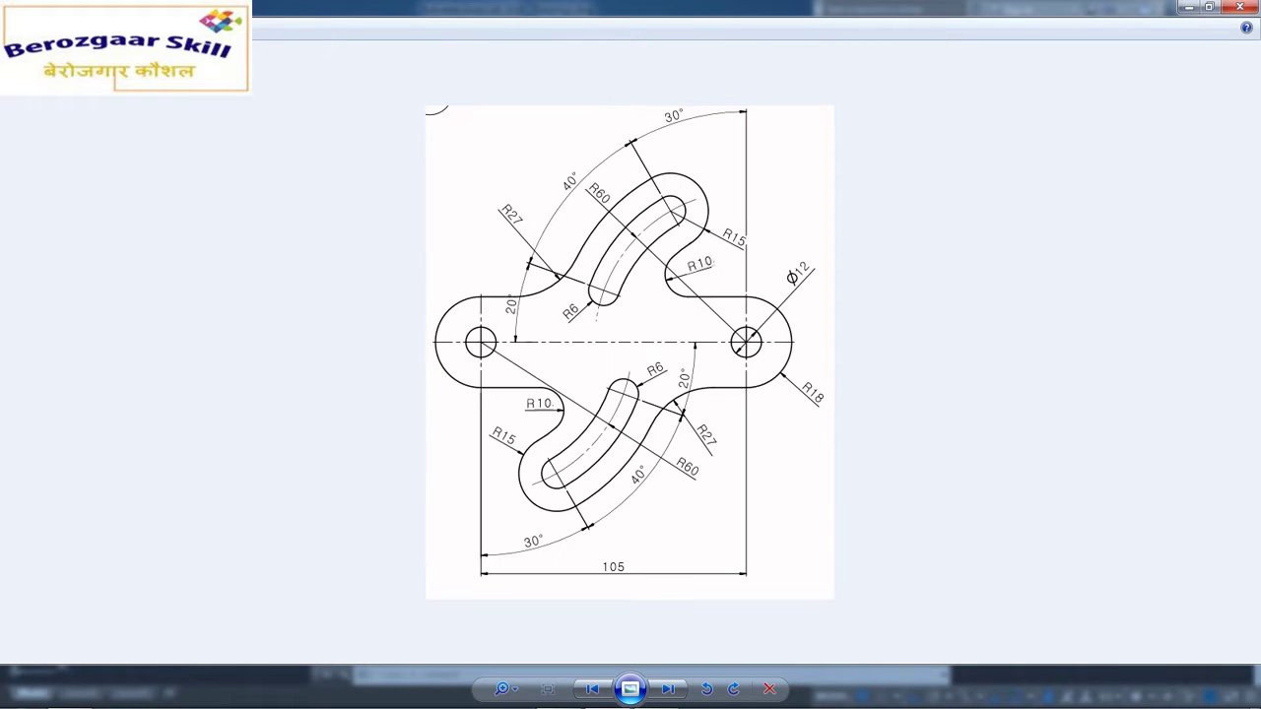
pyautogui.scroll(3, 631, 352)
pyautogui.scroll(-3, 630, 352)
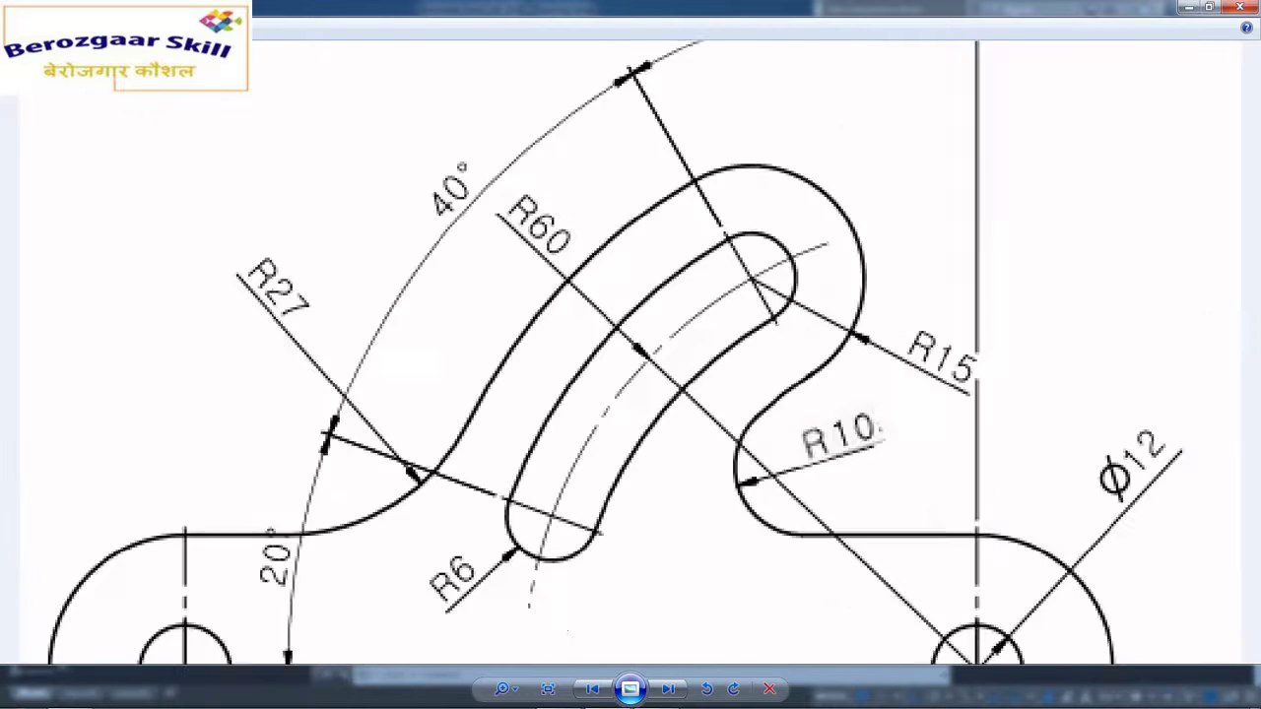
pyautogui.scroll(4, 635, 495)
pyautogui.scroll(-5, 630, 353)
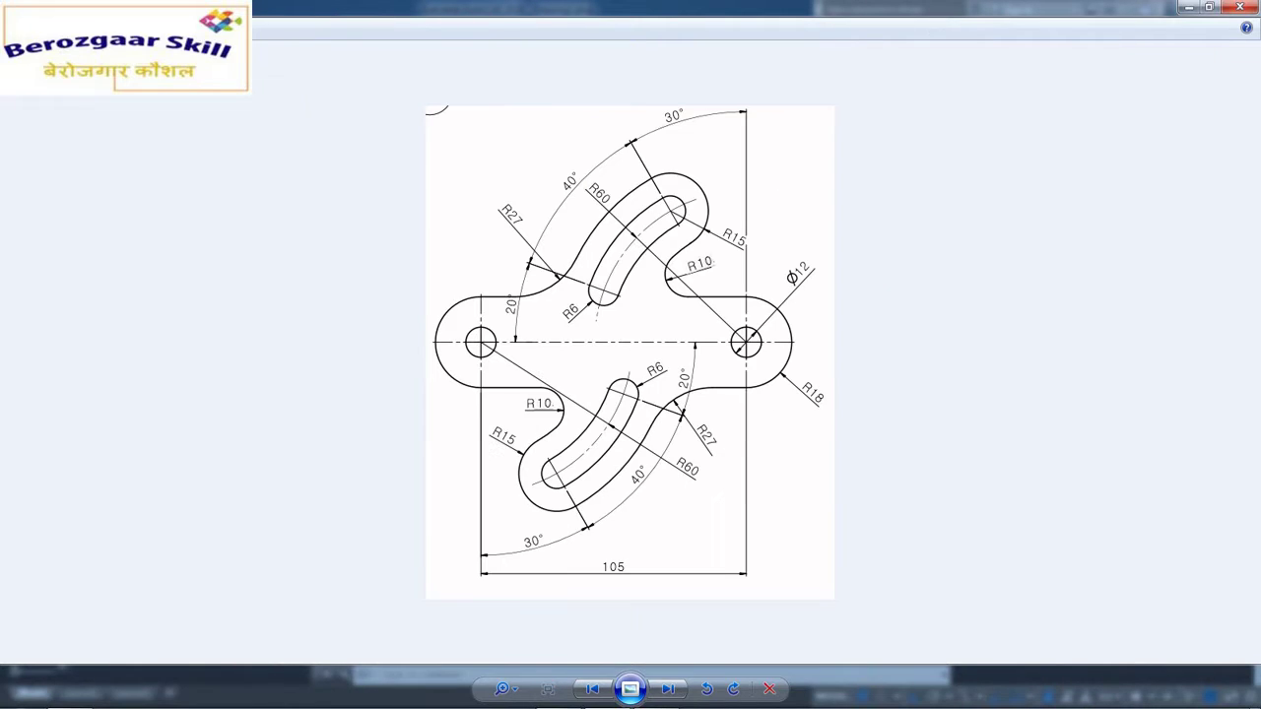
# Step: Return to AutoCAD and draw a circle of radius 60 centred on the left circles
pyautogui.click(656, 700)
pyautogui.click(98, 57)
pyautogui.scroll(-4, 585, 418)
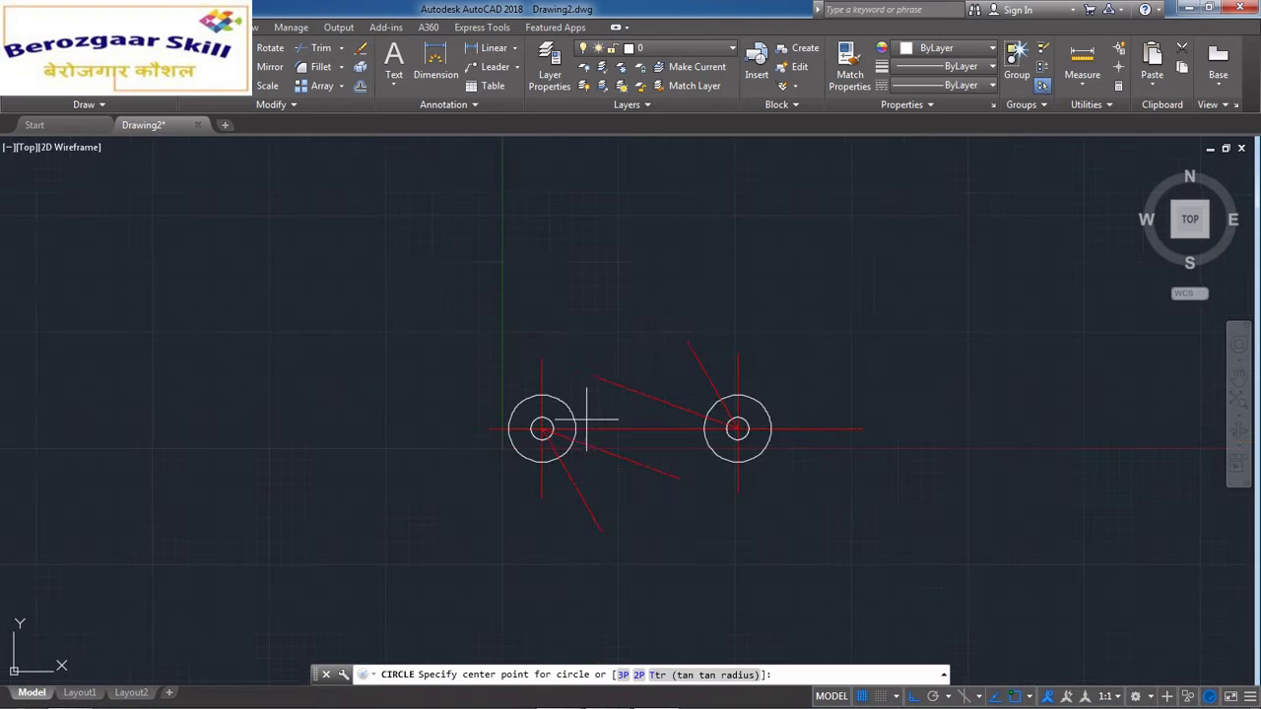
pyautogui.scroll(4, 572, 436)
pyautogui.click(514, 414)
pyautogui.scroll(-4, 511, 386)
pyautogui.write('r')
pyautogui.press('Return')
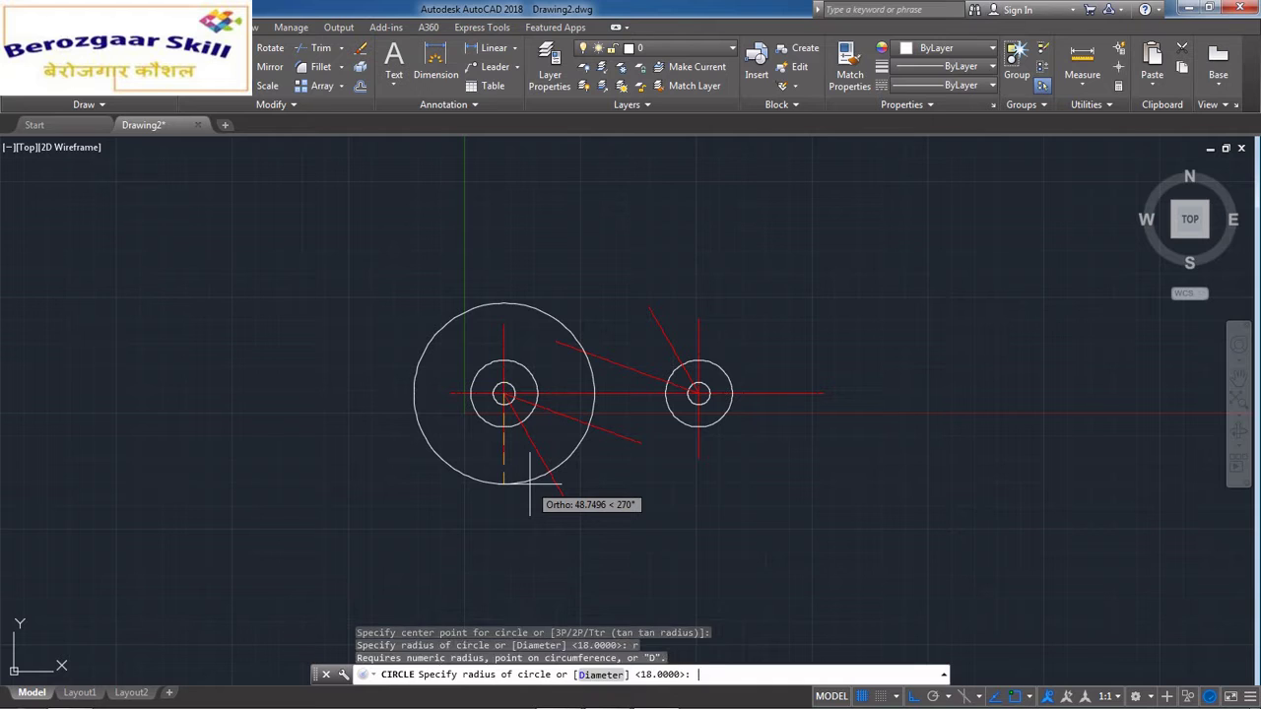
pyautogui.write('60')
pyautogui.press('Return')
# Step: Draw another circle of radius 60 centred on the right circles
pyautogui.rightClick(825, 248)
pyautogui.click(857, 264)
pyautogui.scroll(4, 698, 392)
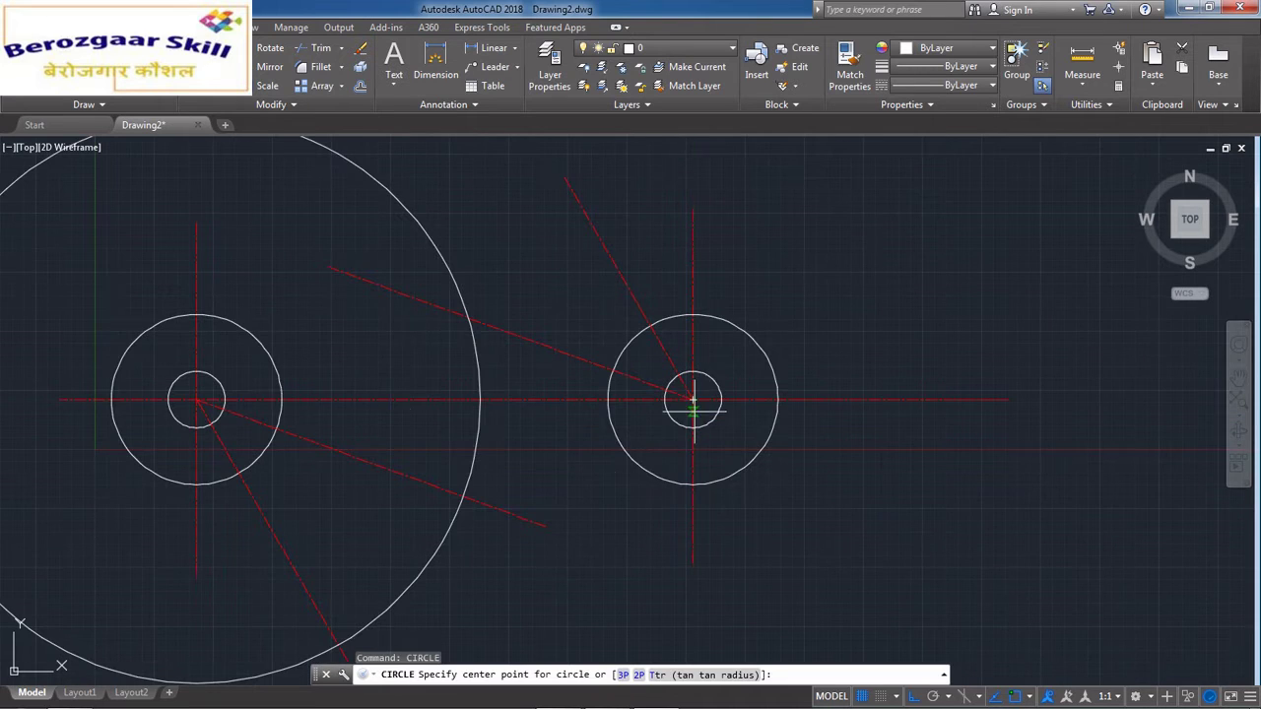
pyautogui.click(692, 400)
pyautogui.write('r')
pyautogui.press('Return')
pyautogui.write('60')
pyautogui.press('Return')
pyautogui.scroll(-4, 742, 286)
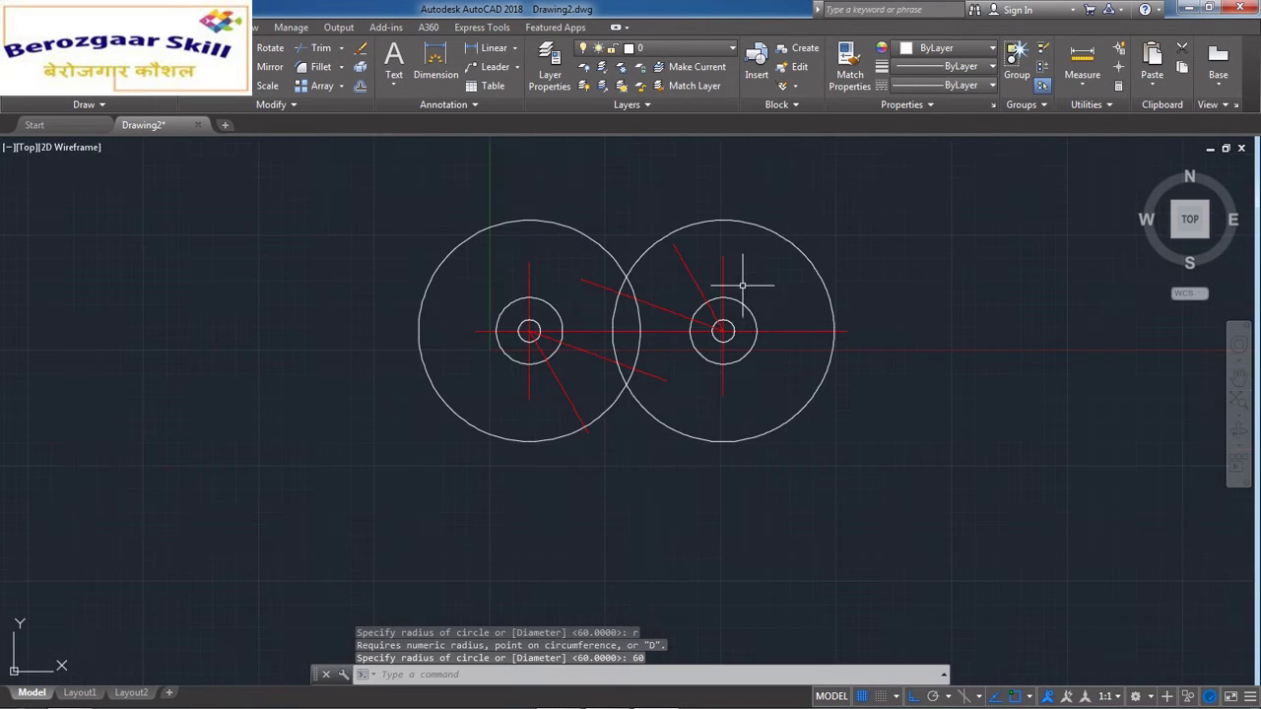
# Step: Match the right vertical centreline's properties onto both radius 60 circles
pyautogui.click(850, 67)
pyautogui.click(723, 267)
pyautogui.click(730, 220)
pyautogui.click(588, 237)
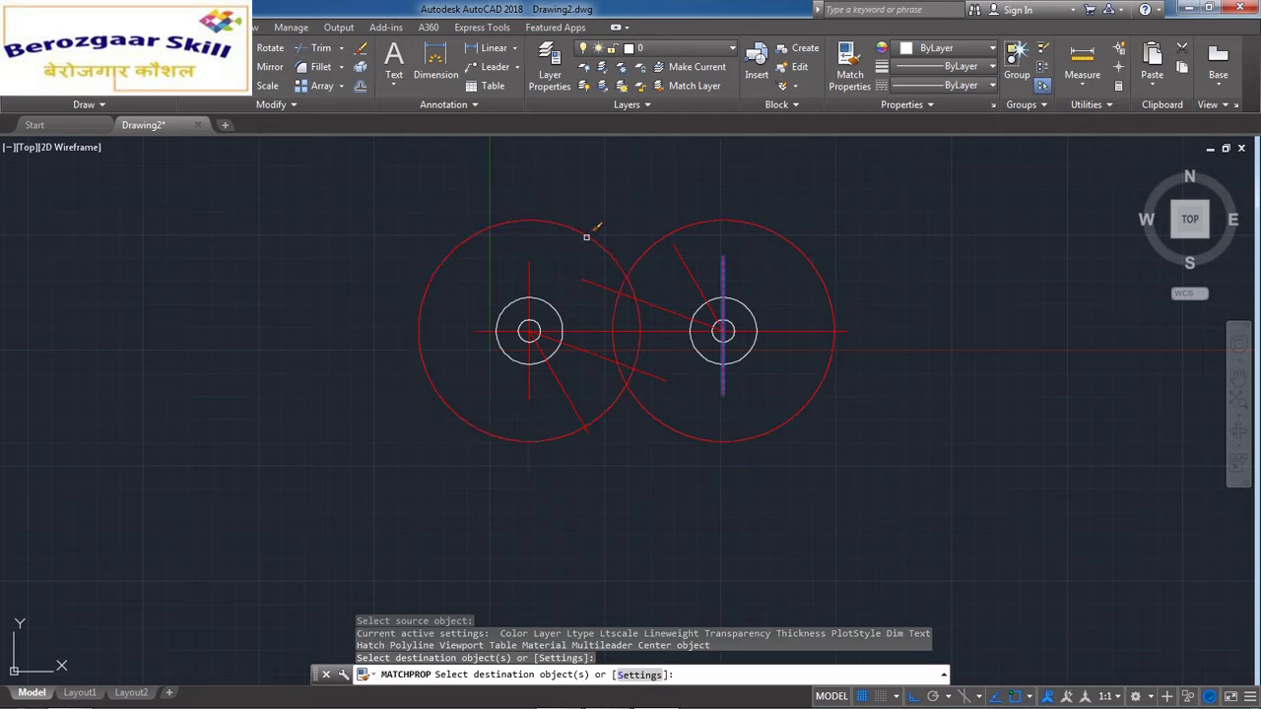
pyautogui.press('Escape')
# Step: Extend the steeper angled line from the right circles' centre to meet the right radius 60 circle
pyautogui.scroll(-3, 689, 360)
pyautogui.scroll(7, 625, 351)
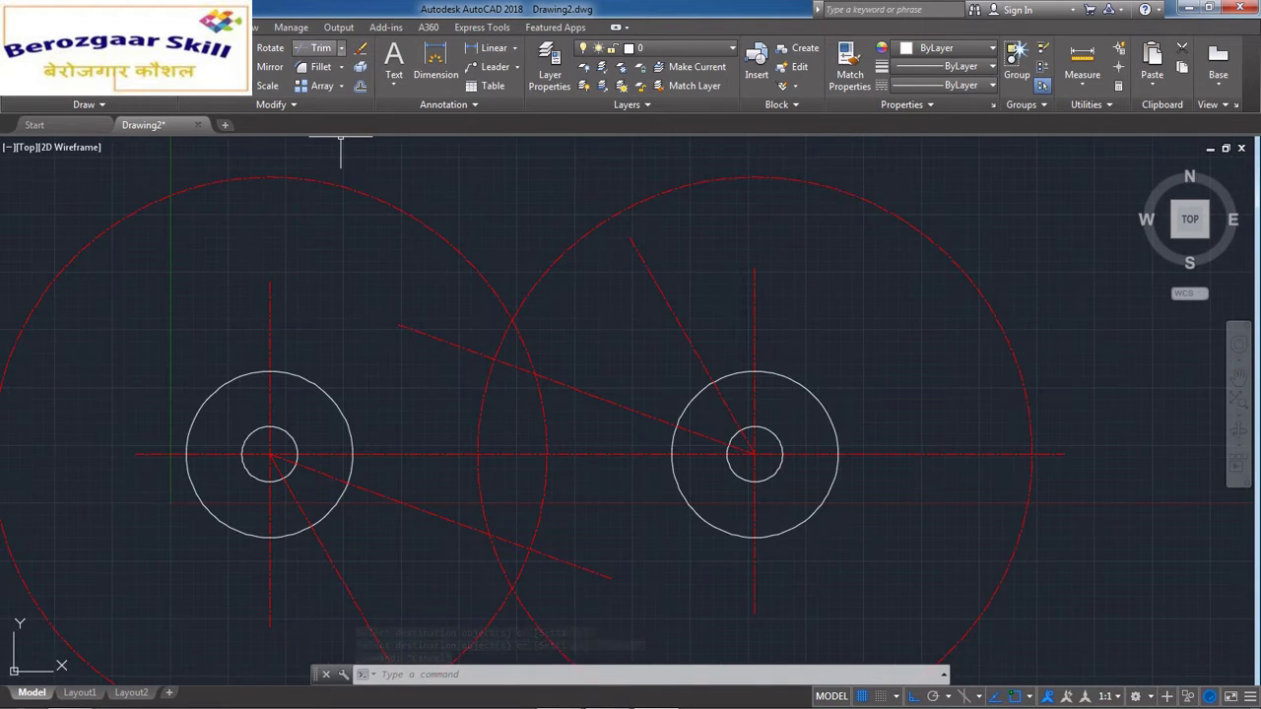
pyautogui.click(325, 105)
pyautogui.click(574, 230)
pyautogui.press('Return')
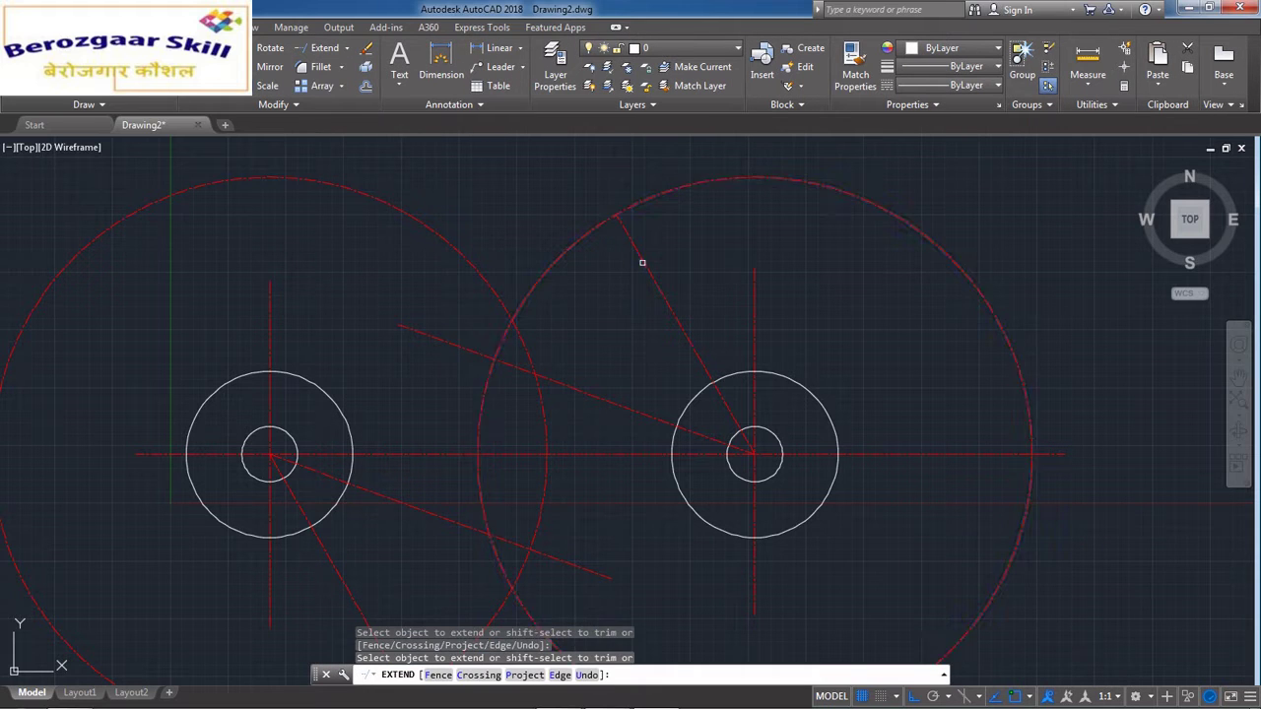
pyautogui.scroll(-2, 631, 258)
pyautogui.press('Escape')
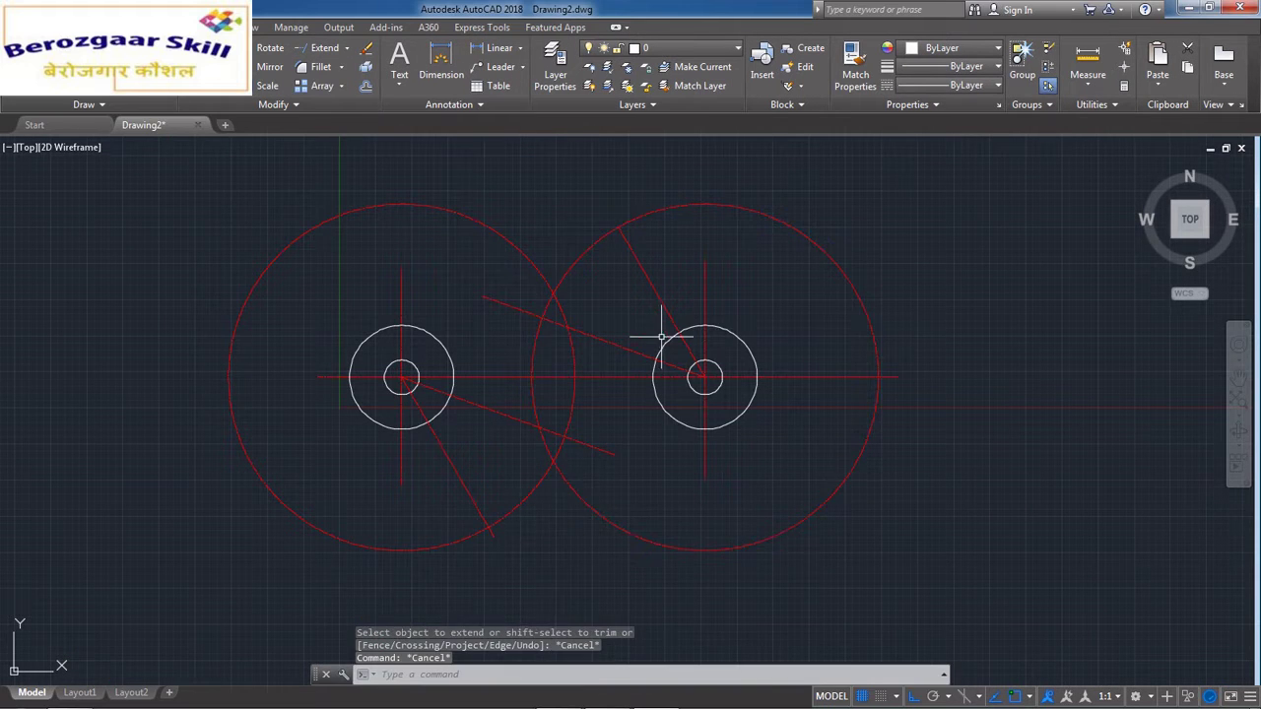
pyautogui.scroll(4, 647, 338)
pyautogui.scroll(-2, 738, 440)
pyautogui.rightClick(535, 268)
pyautogui.click(580, 279)
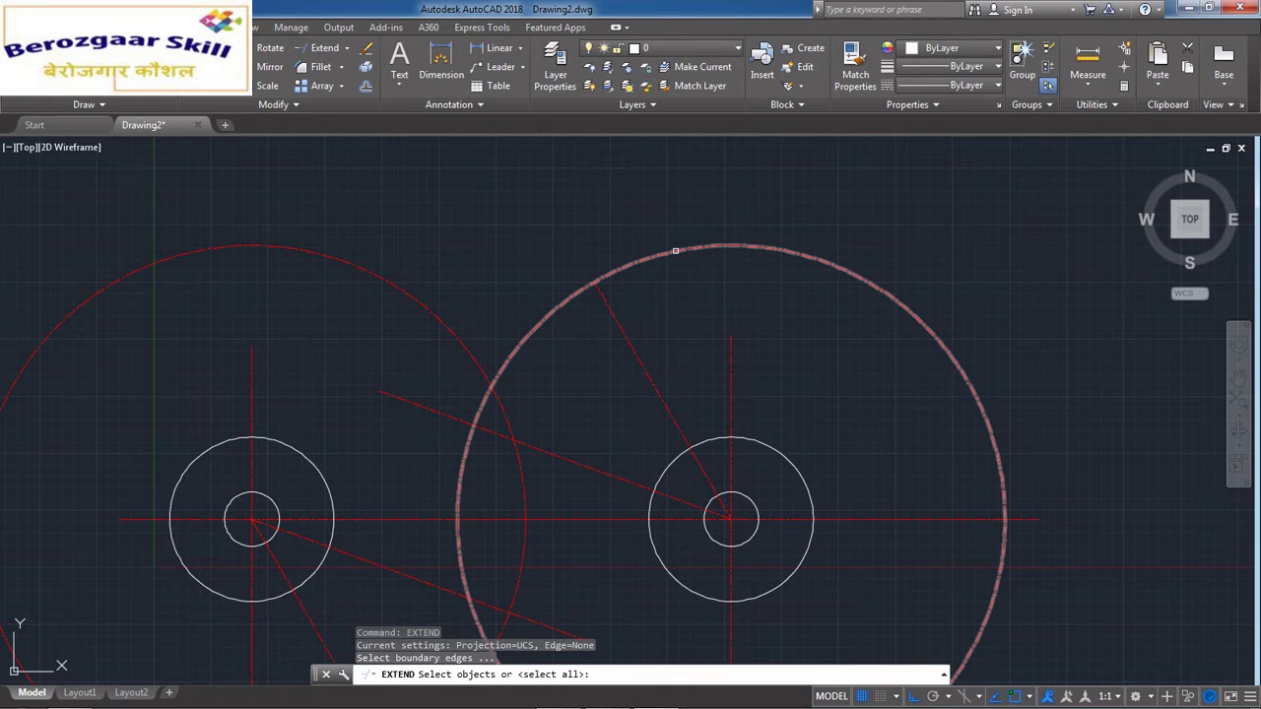
pyautogui.press('Escape')
pyautogui.scroll(-2, 676, 248)
pyautogui.scroll(2, 667, 292)
pyautogui.scroll(-4, 689, 444)
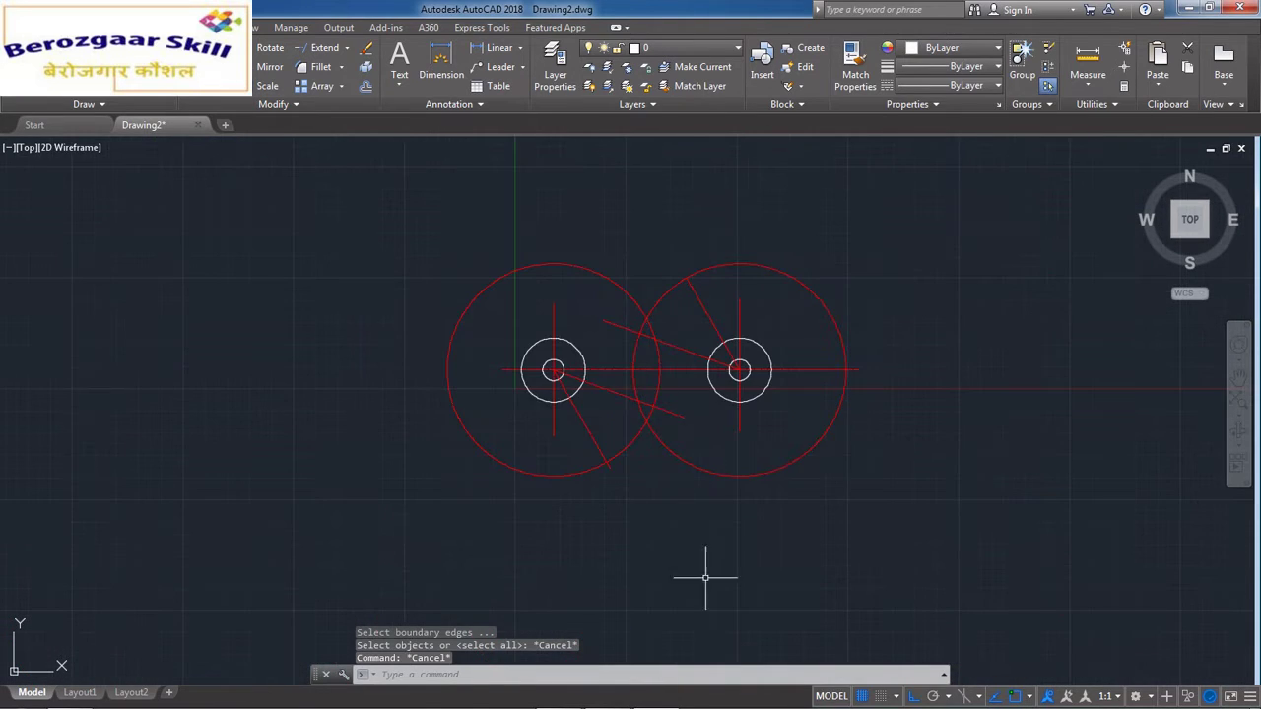
# Step: Switch to the reference image and examine the end radii of the curved slots and the outline around them
pyautogui.click(581, 695)
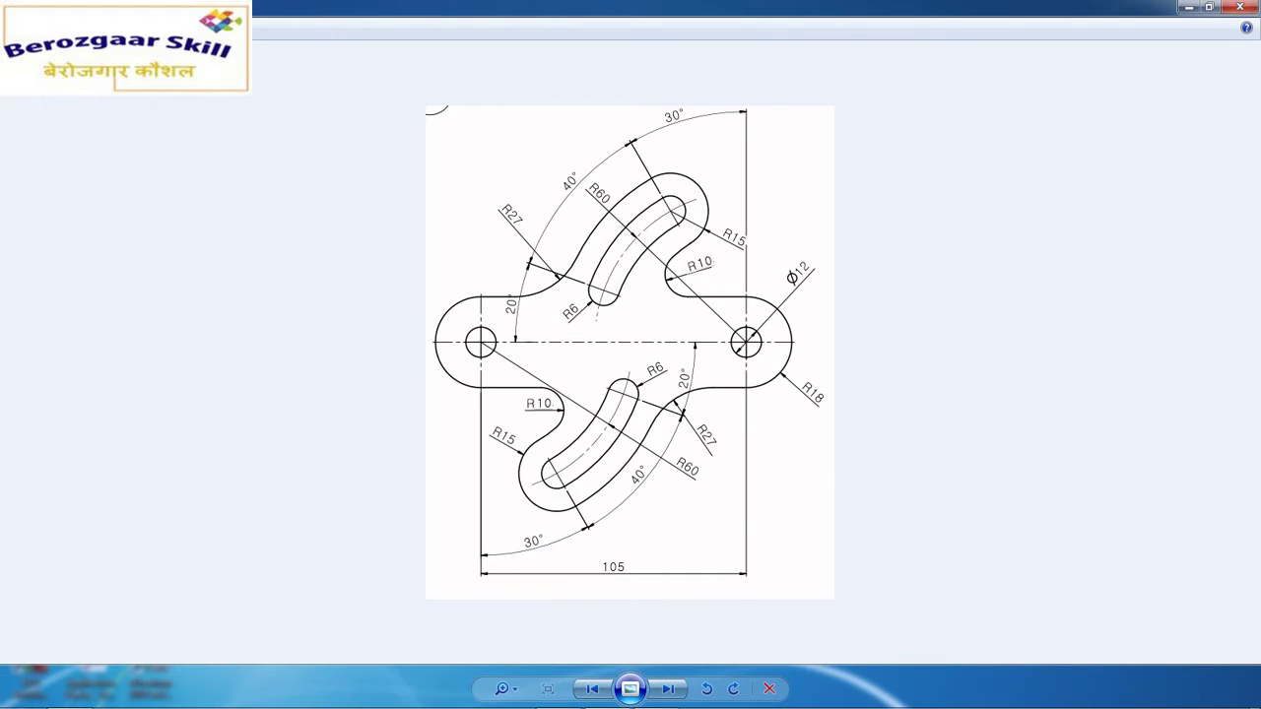
pyautogui.scroll(3, 631, 212)
pyautogui.moveTo(631, 212); pyautogui.dragTo(631, 235)
pyautogui.scroll(3, 633, 352)
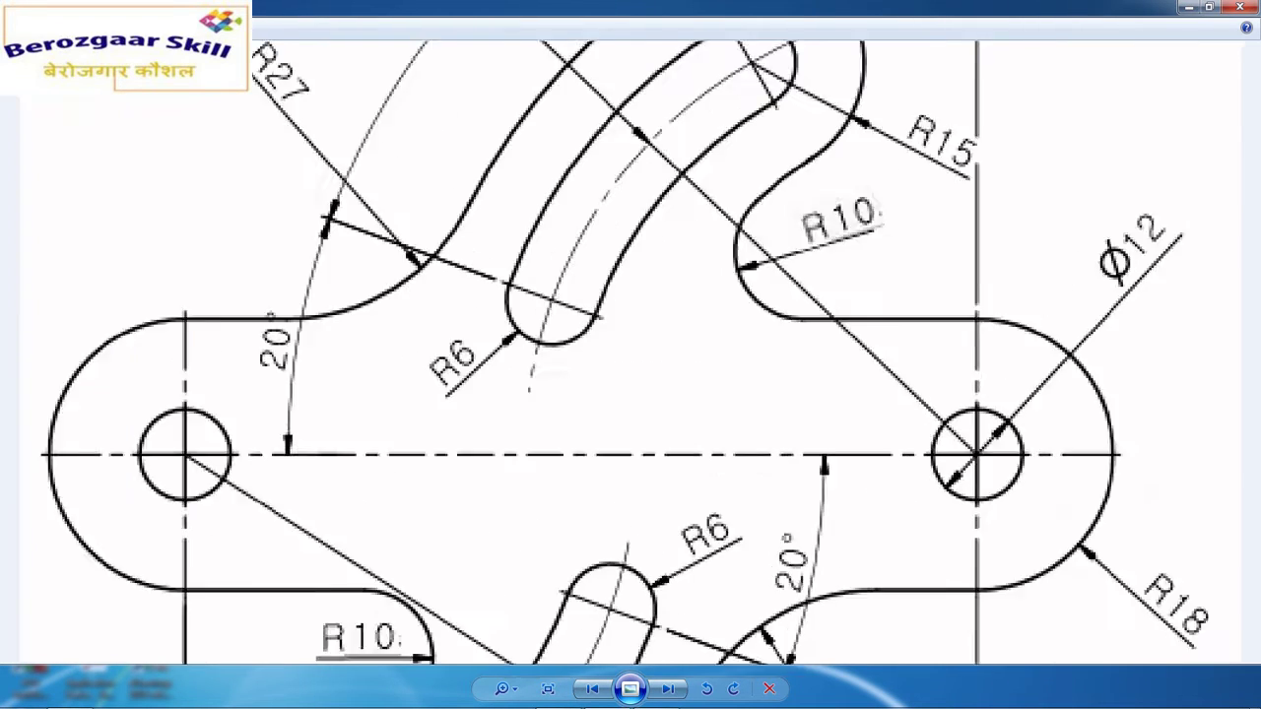
pyautogui.scroll(-2, 633, 351)
pyautogui.scroll(1, 634, 352)
pyautogui.scroll(-5, 630, 276)
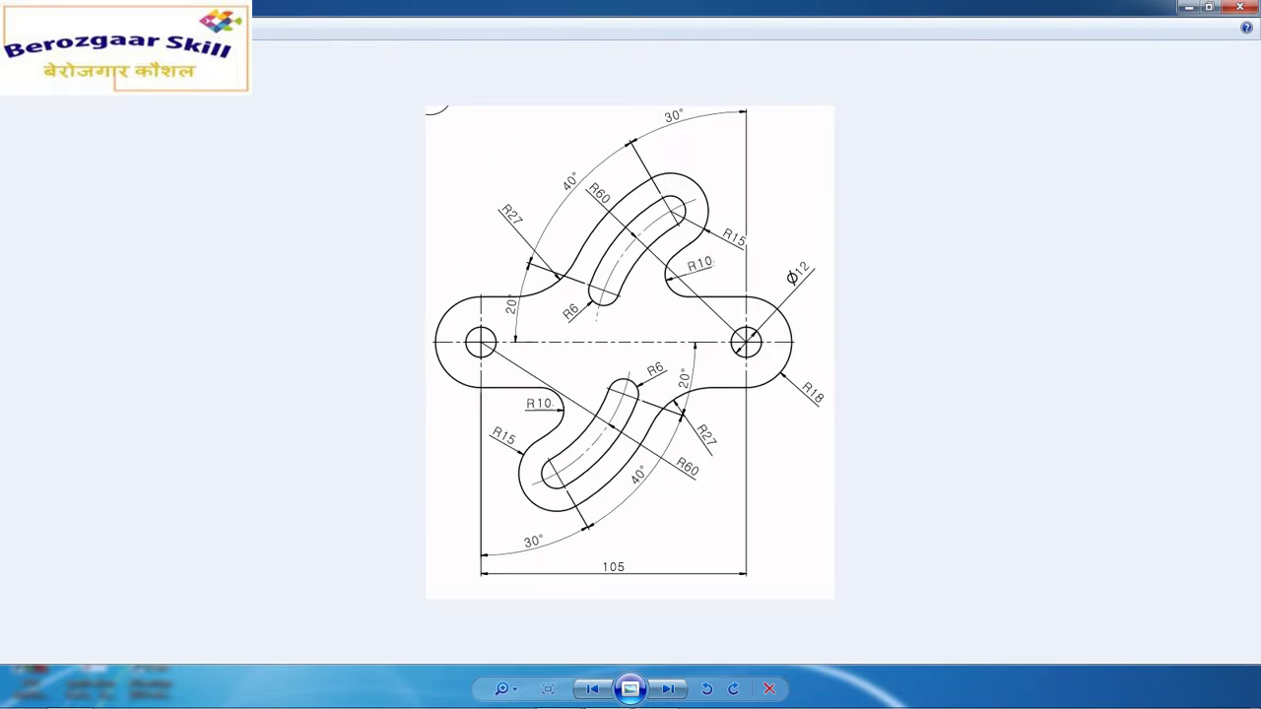
pyautogui.scroll(2, 631, 276)
pyautogui.scroll(-2, 631, 276)
# Step: Return to AutoCAD and draw a circle of radius 6 where the steeper upper angled line meets the right radius 60 circle
pyautogui.click(656, 694)
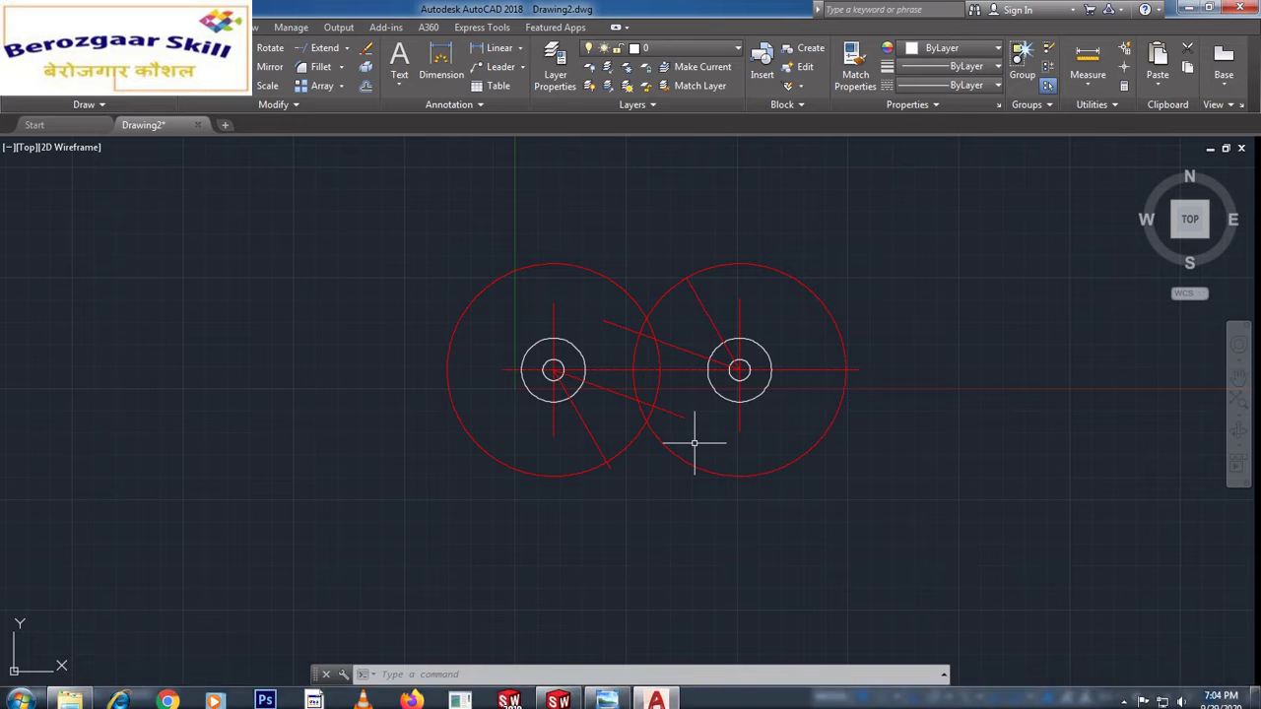
pyautogui.scroll(6, 706, 286)
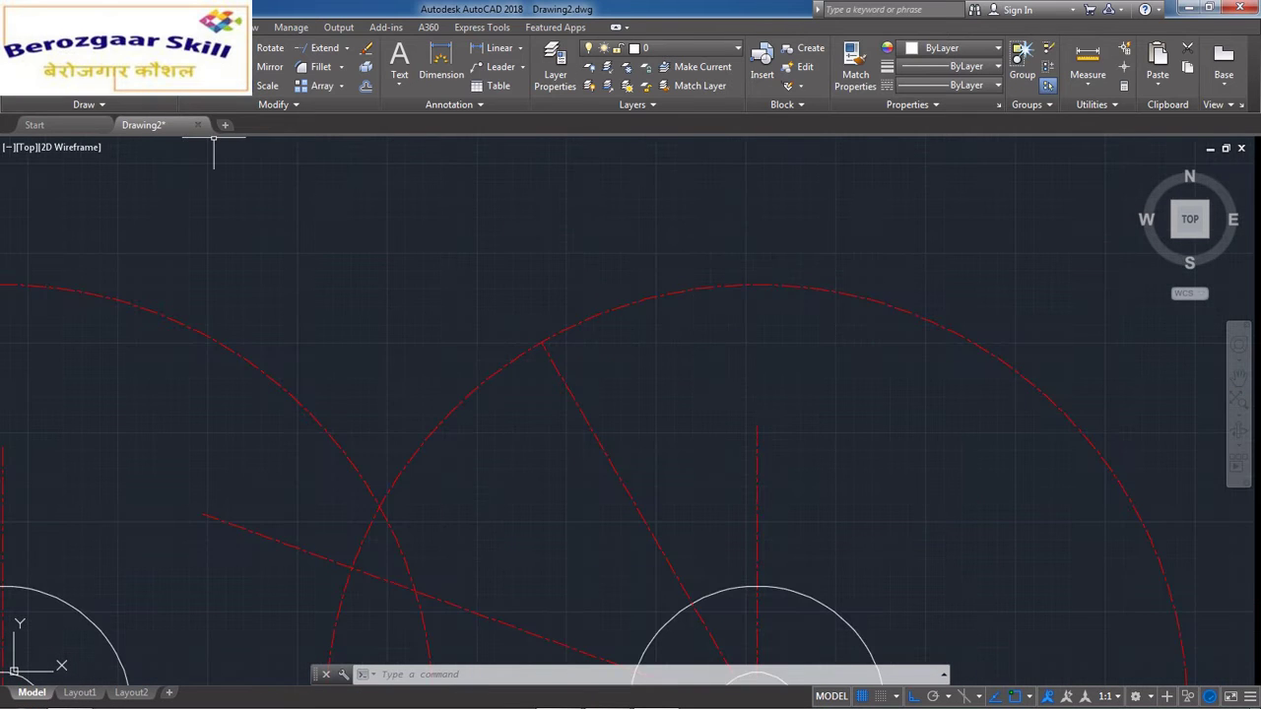
pyautogui.click(96, 57)
pyautogui.moveTo(593, 468); pyautogui.dragTo(579, 375, button='middle')
pyautogui.scroll(4, 532, 252)
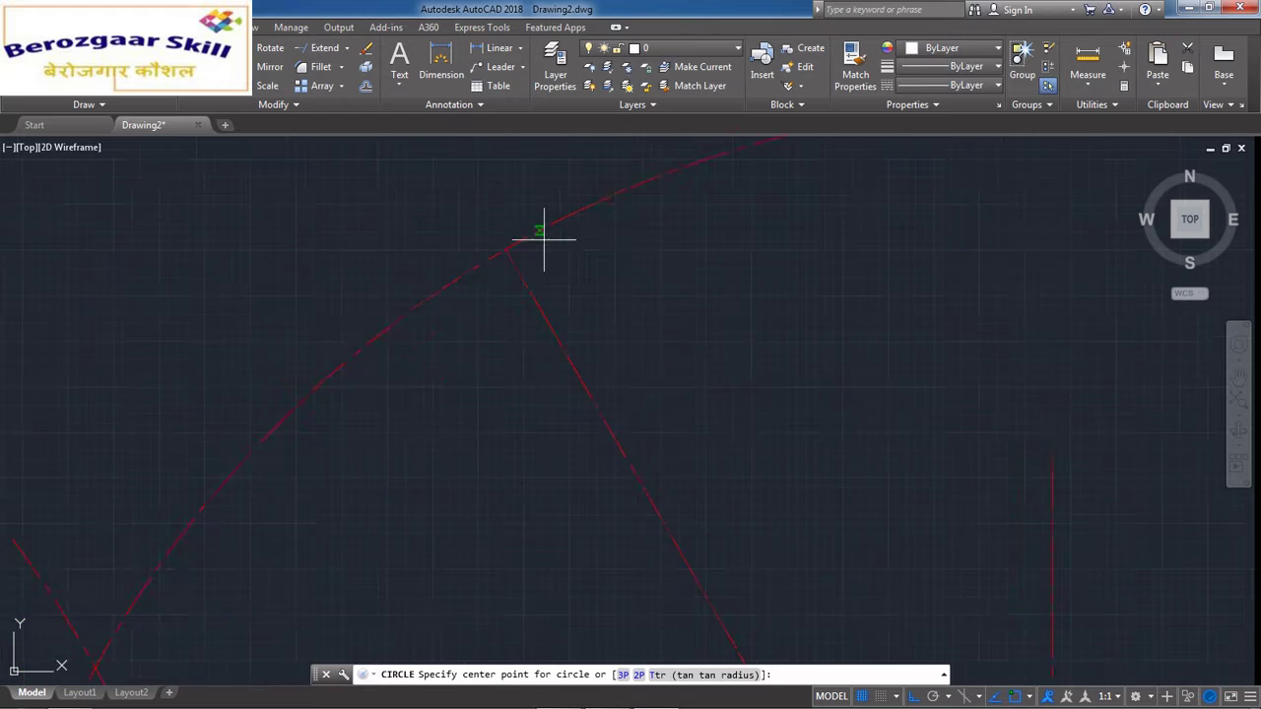
pyautogui.click(446, 264)
pyautogui.scroll(-1, 552, 392)
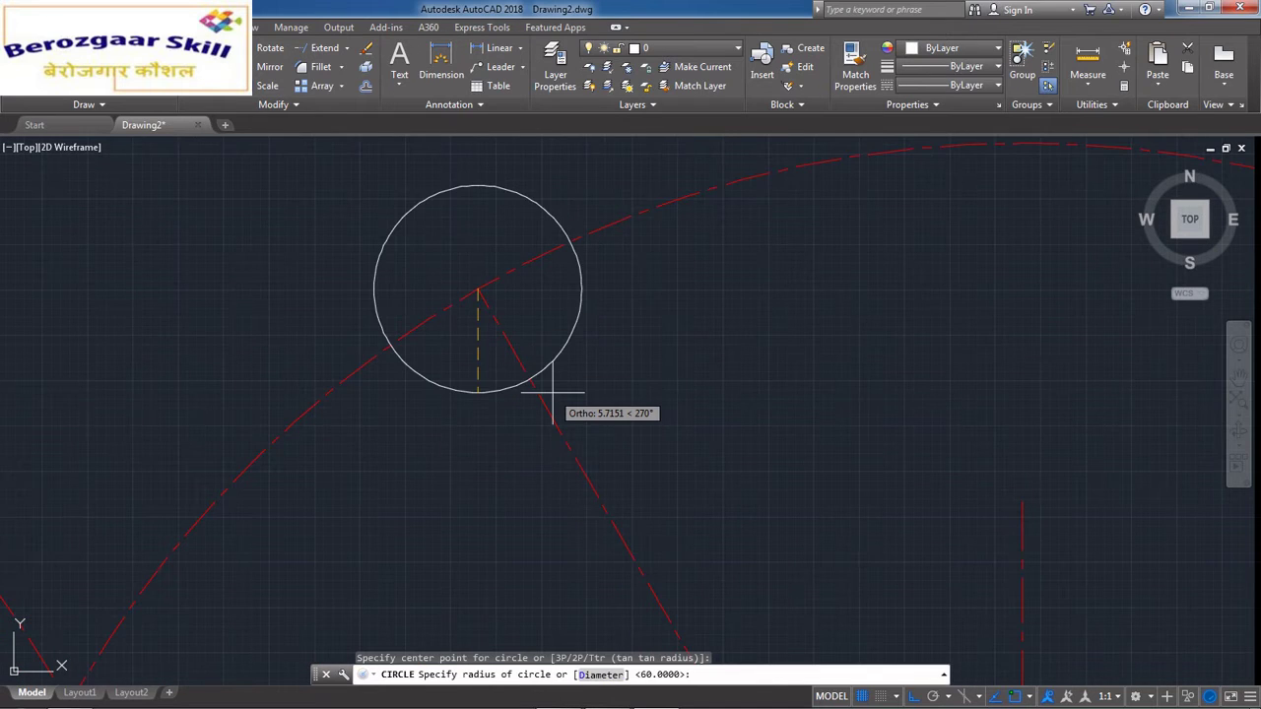
pyautogui.press('Return')
pyautogui.write('6')
pyautogui.press('Return')
pyautogui.scroll(-6, 537, 392)
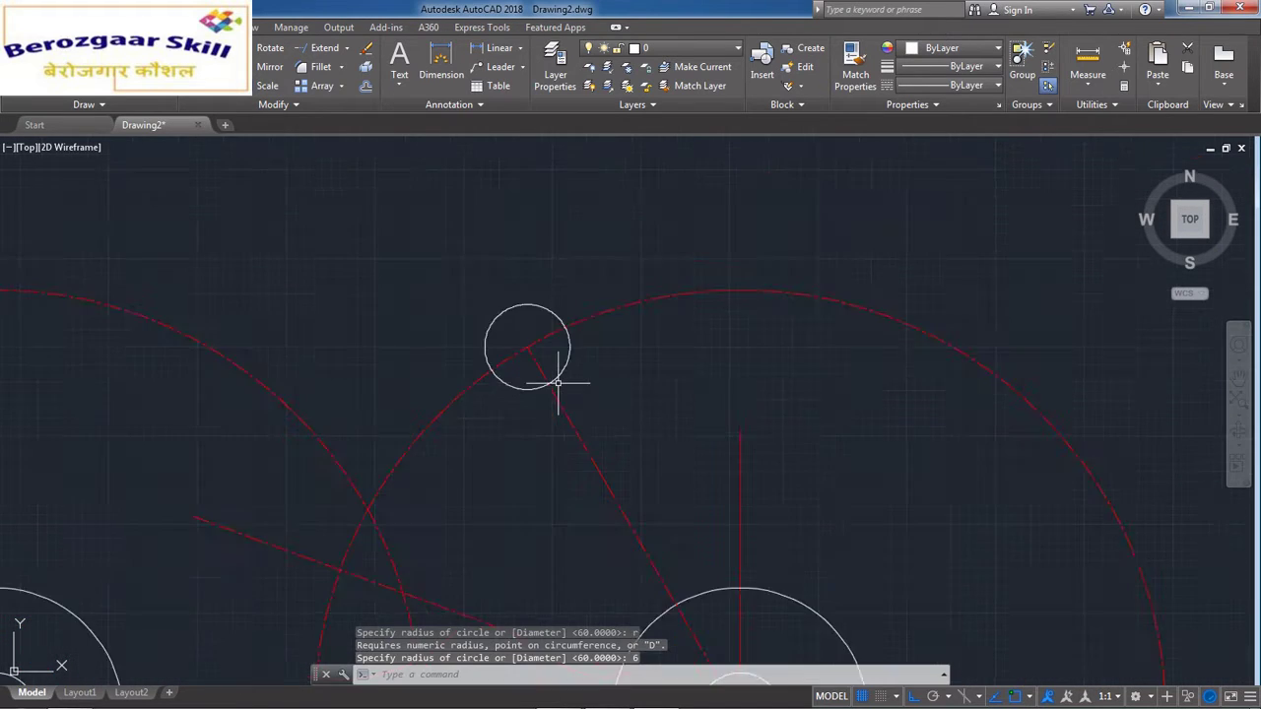
# Step: Copy the radius 6 circle from its centre to where the shallower upper angled line crosses the right radius 60 circle
pyautogui.click(547, 385)
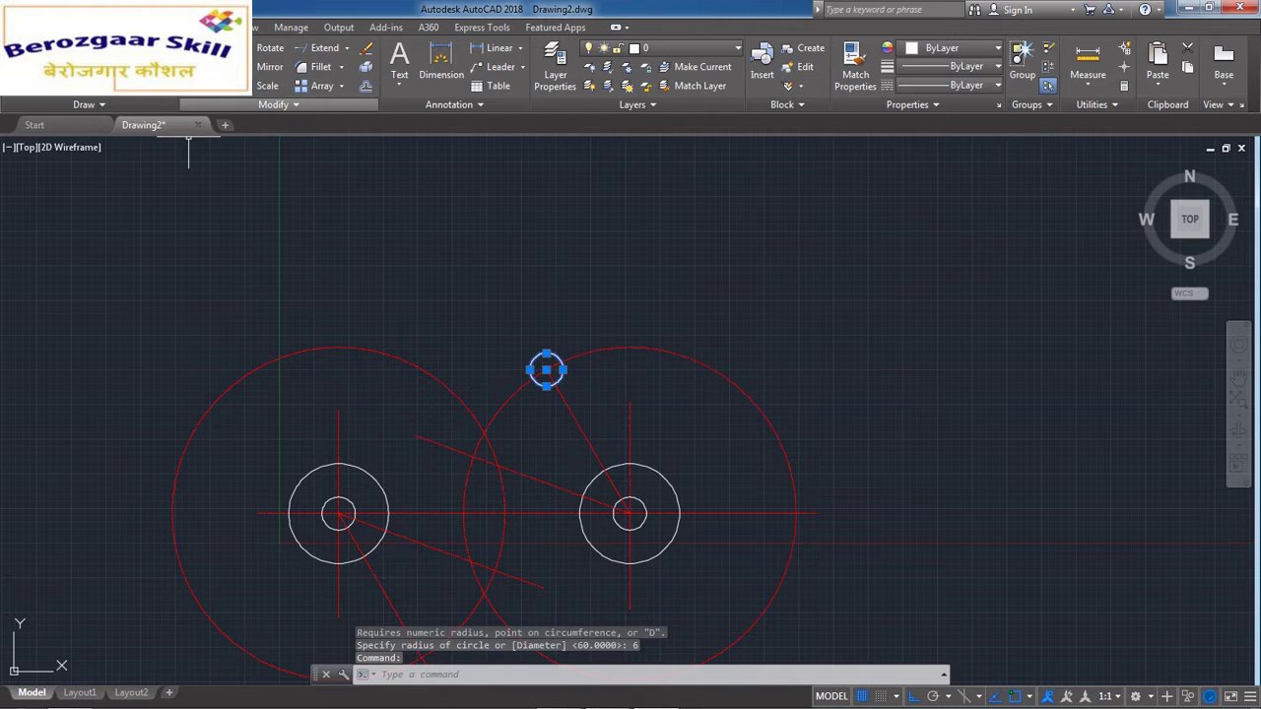
pyautogui.click(203, 67)
pyautogui.scroll(8, 545, 377)
pyautogui.click(557, 329)
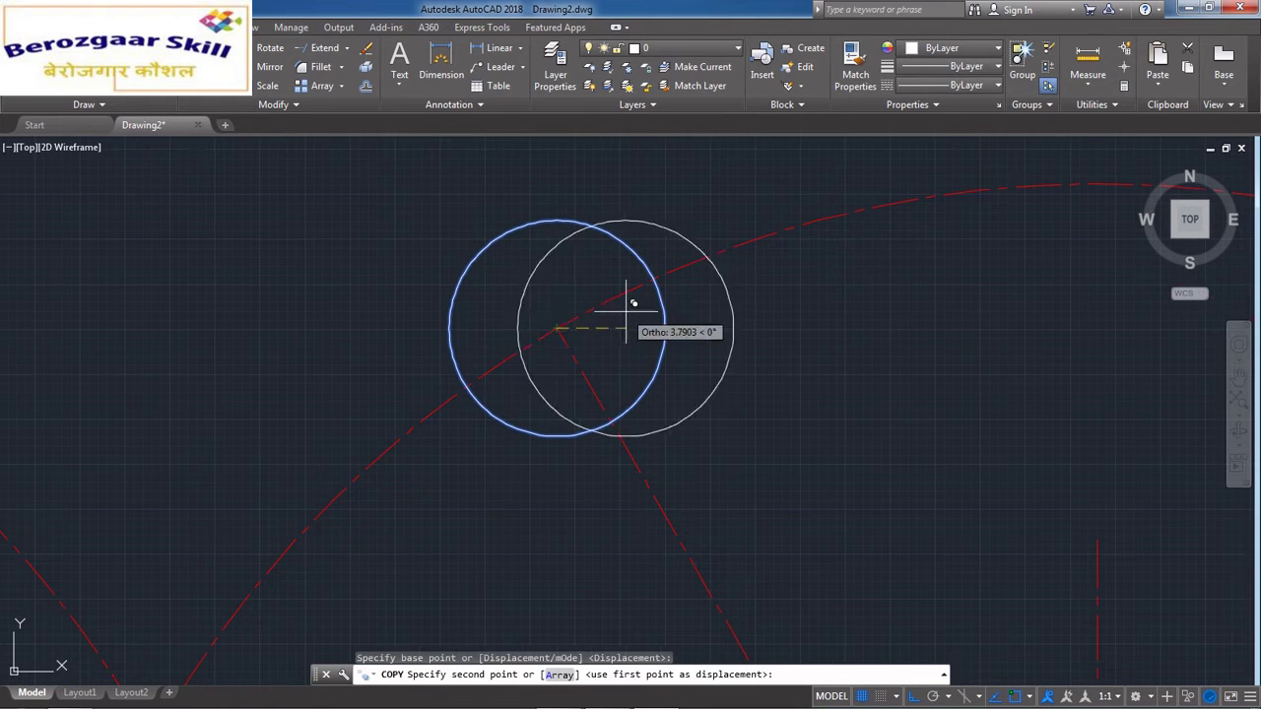
pyautogui.scroll(-8, 532, 392)
pyautogui.click(537, 391)
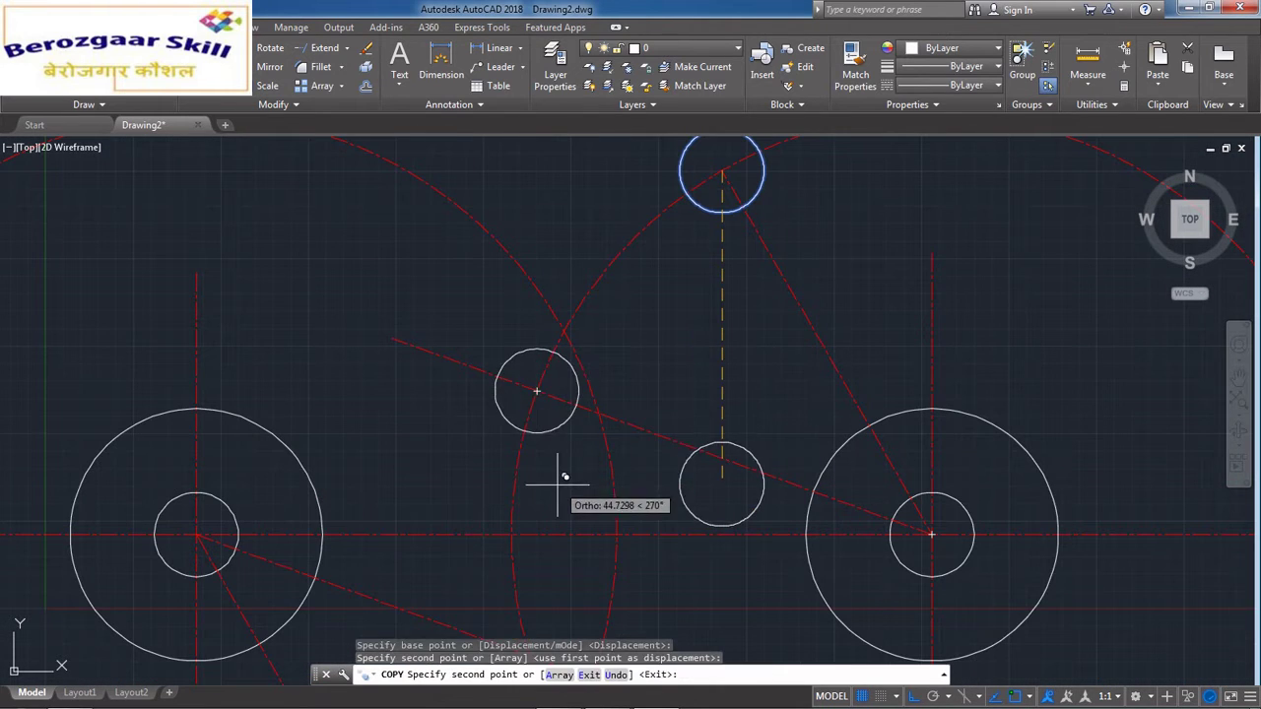
pyautogui.scroll(-4, 457, 484)
pyautogui.press('Return')
# Step: Draw a circle of radius 15 concentric with the upper radius 6 circle
pyautogui.write('c')
pyautogui.press('Return')
pyautogui.scroll(5, 538, 347)
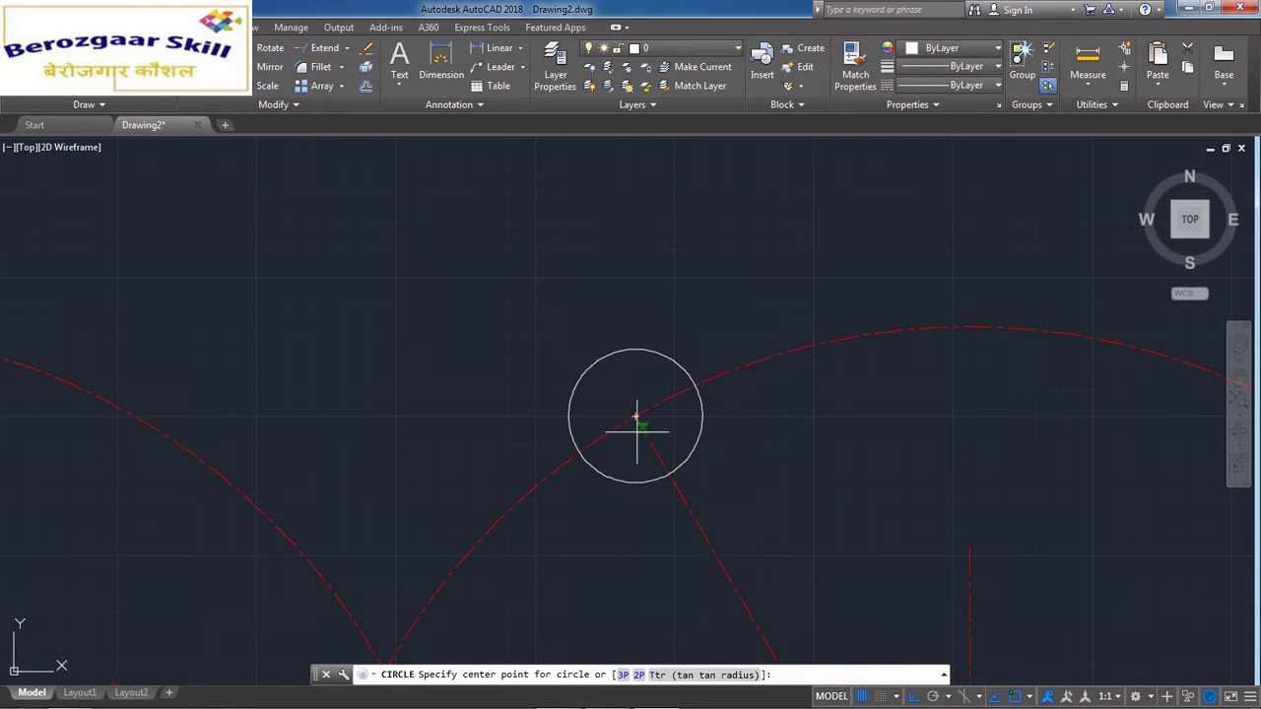
pyautogui.click(636, 416)
pyautogui.scroll(2, 622, 320)
pyautogui.write('r')
pyautogui.press('Return')
pyautogui.write('15')
pyautogui.press('Return')
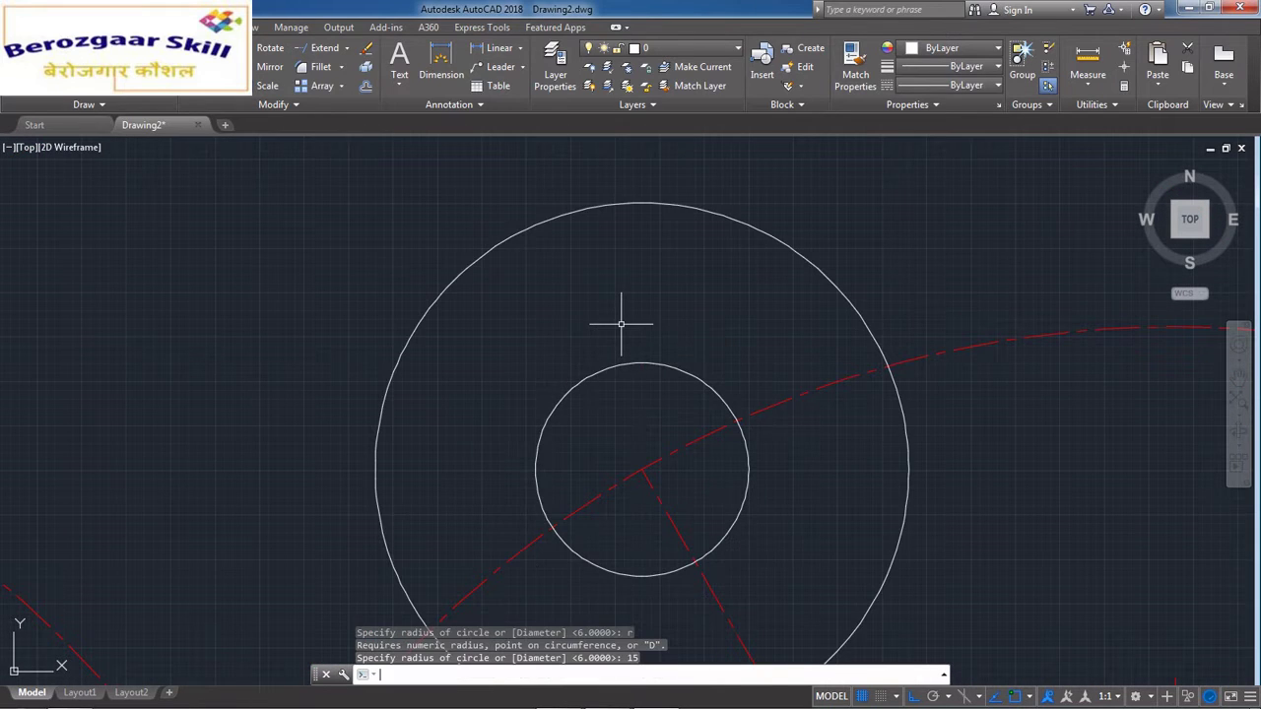
# Step: Copy the radius 15 circle from its centre onto the centre of the lower radius 6 circle
pyautogui.scroll(-2, 404, 340)
pyautogui.scroll(-2, 718, 500)
pyautogui.scroll(2, 582, 503)
pyautogui.click(662, 475)
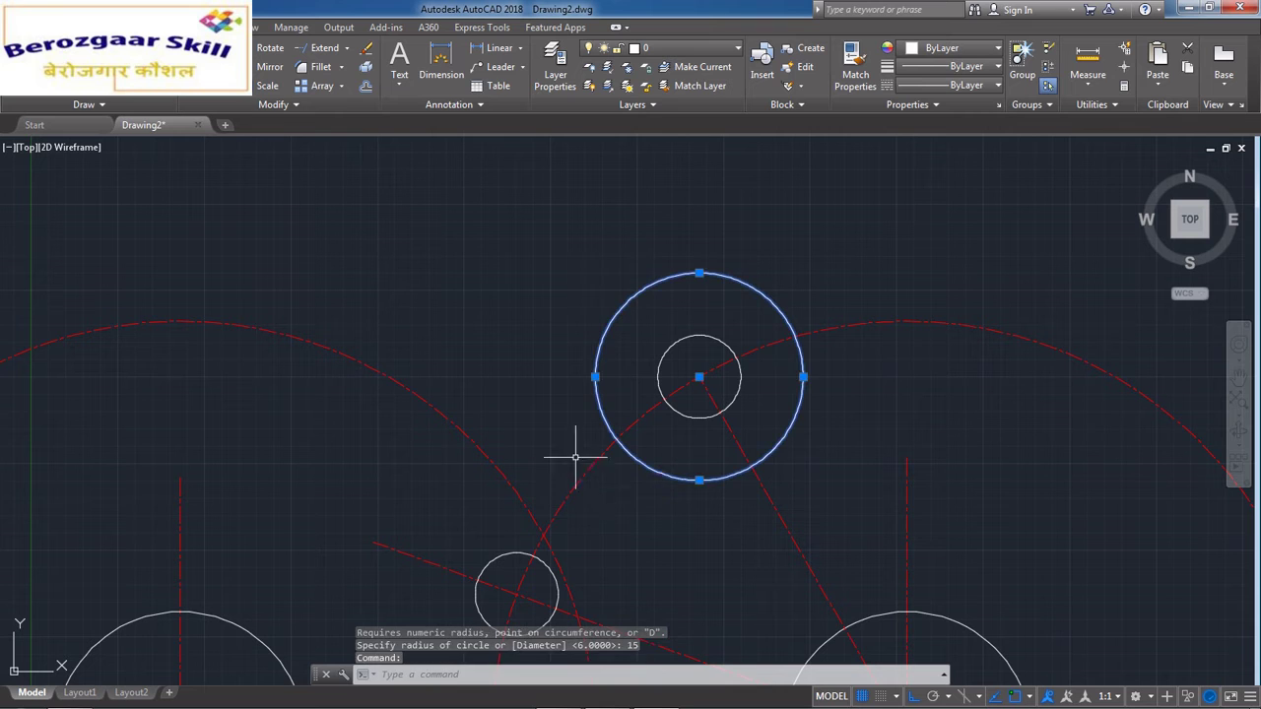
pyautogui.click(205, 67)
pyautogui.click(699, 377)
pyautogui.scroll(-2, 690, 369)
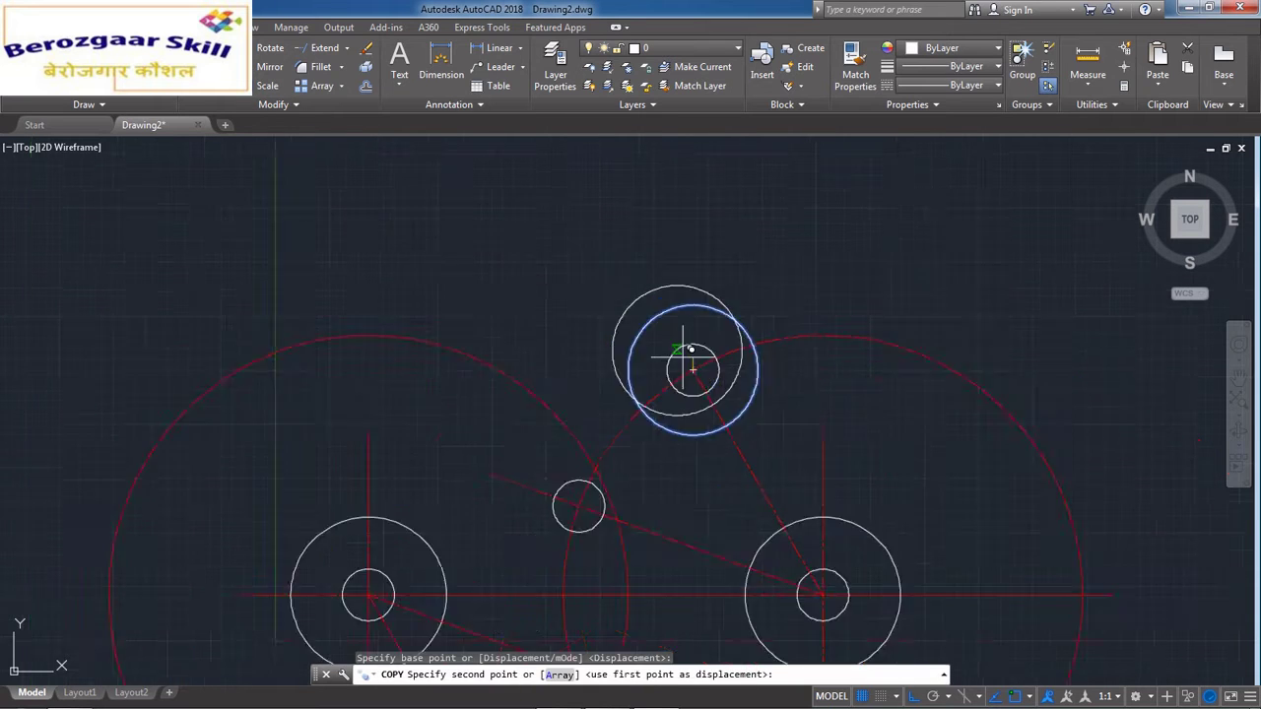
pyautogui.scroll(-1, 630, 423)
pyautogui.click(591, 420)
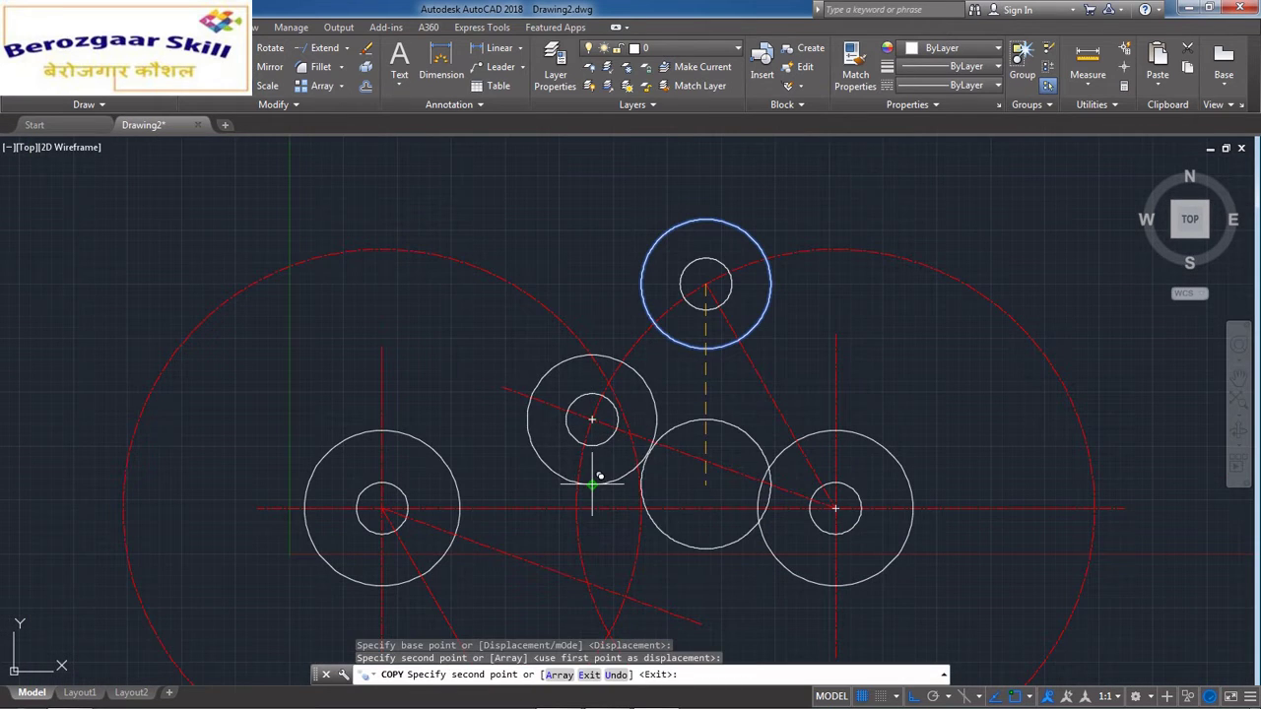
pyautogui.press('Escape')
# Step: Switch to the reference image and examine how arcs join the ends of the upper curved slot and its outline
pyautogui.scroll(-1, 618, 442)
pyautogui.scroll(1, 625, 444)
pyautogui.scroll(-2, 631, 444)
pyautogui.scroll(2, 713, 443)
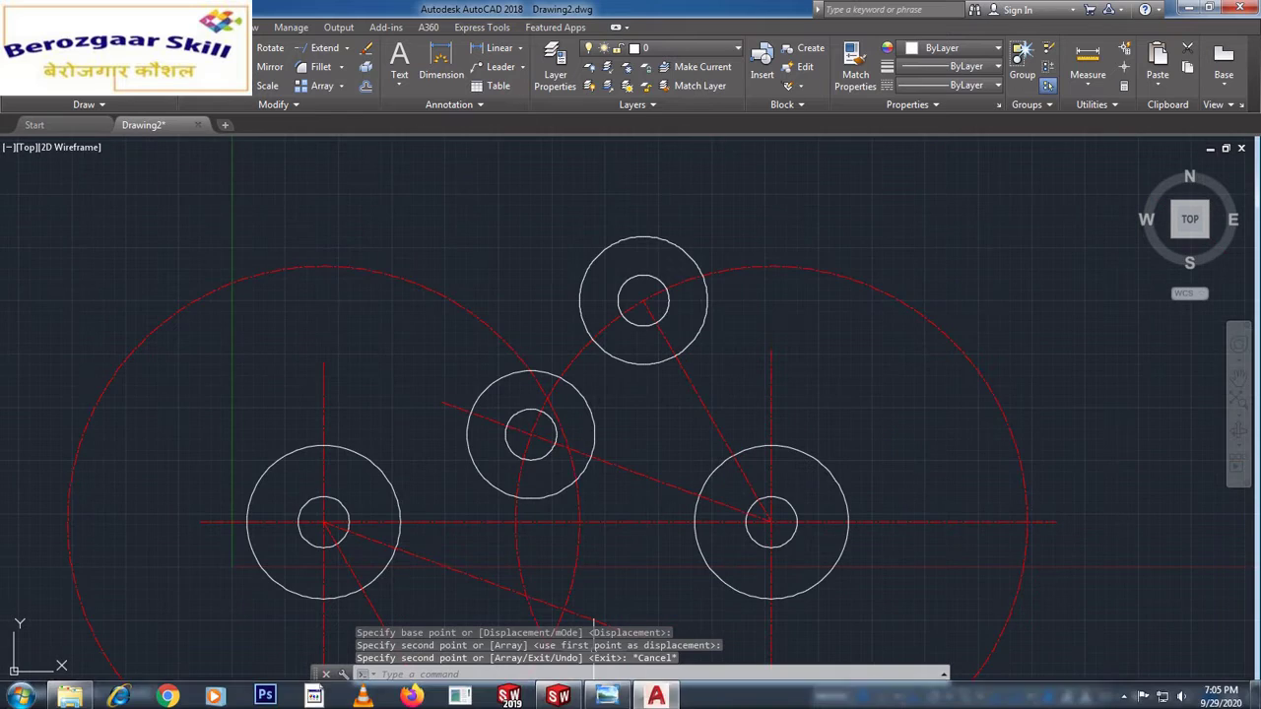
pyautogui.click(606, 697)
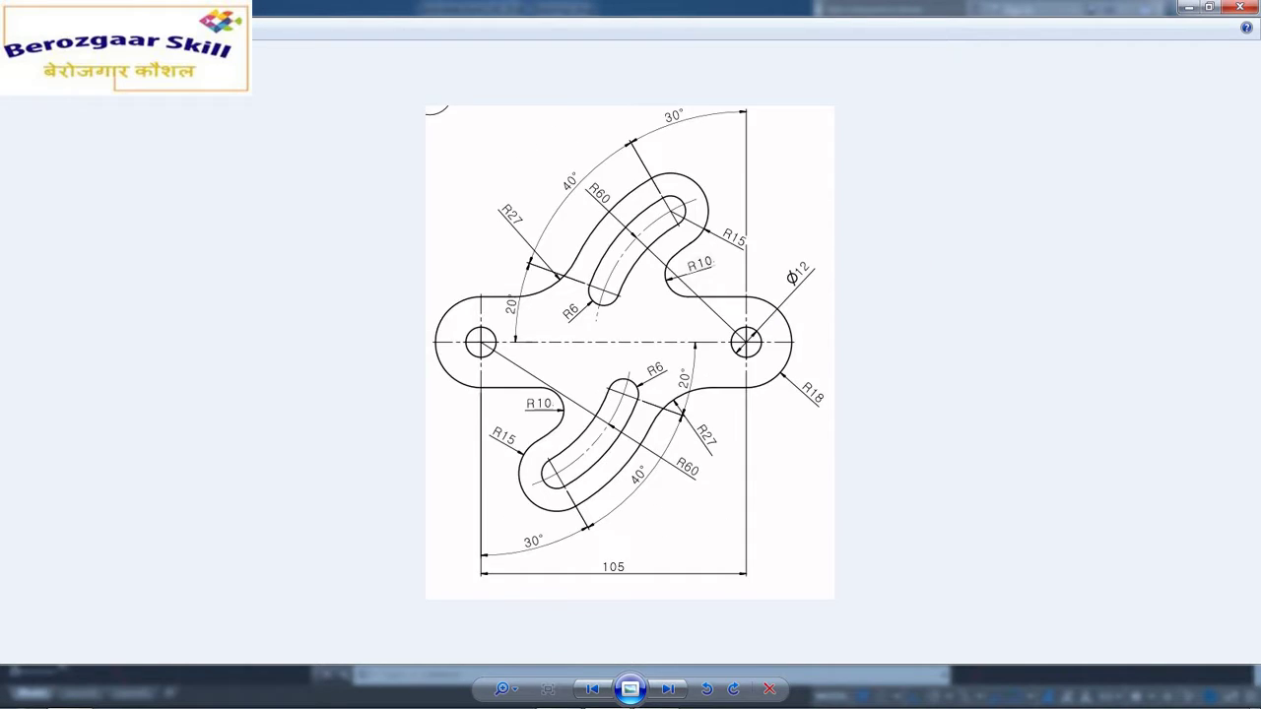
pyautogui.scroll(2, 629, 253)
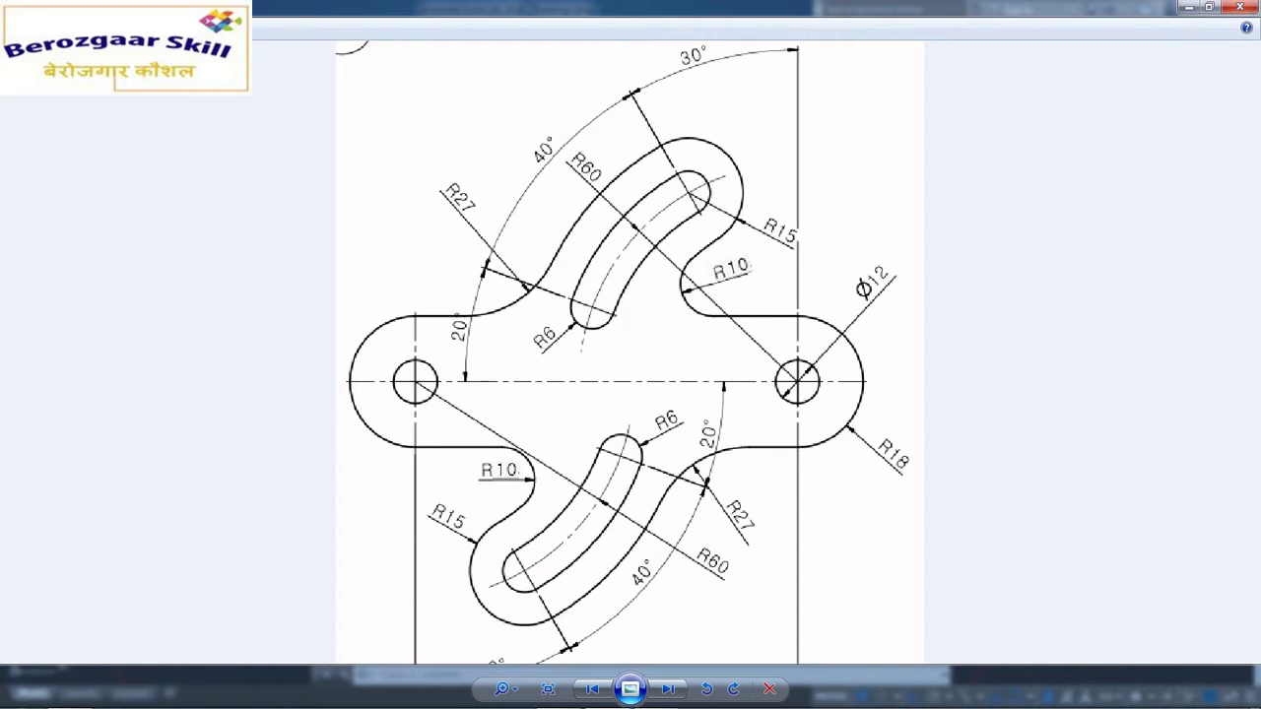
pyautogui.scroll(-1, 630, 253)
pyautogui.scroll(2, 629, 253)
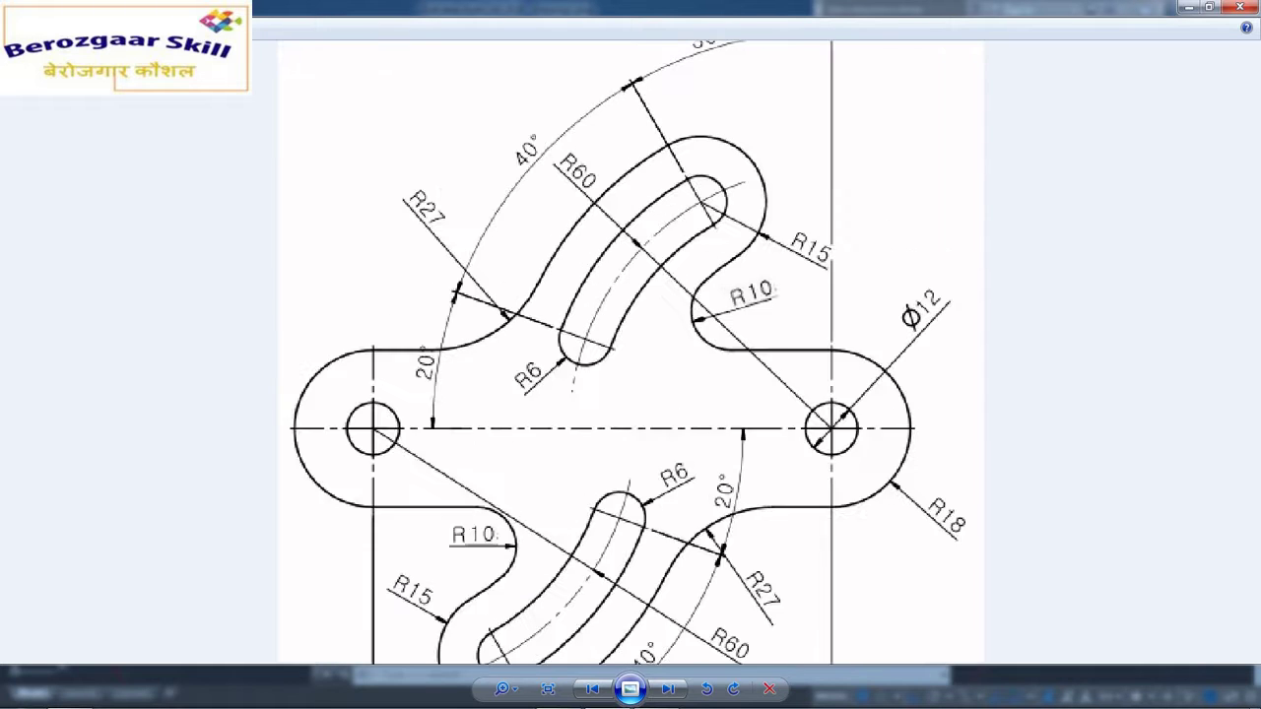
pyautogui.scroll(-1, 629, 253)
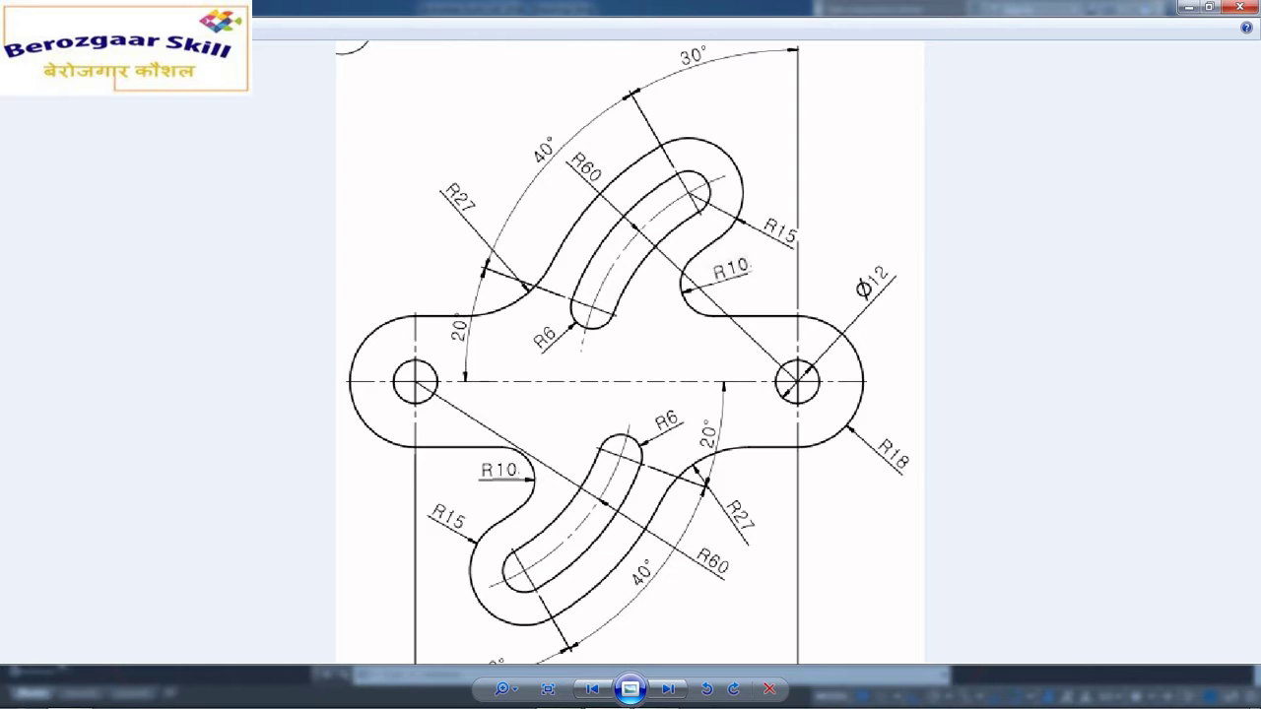
pyautogui.scroll(-1, 629, 254)
# Step: Return to AutoCAD and draw the upper slot's outer arc between the two radius 6 circles, centred on the right circles
pyautogui.click(656, 687)
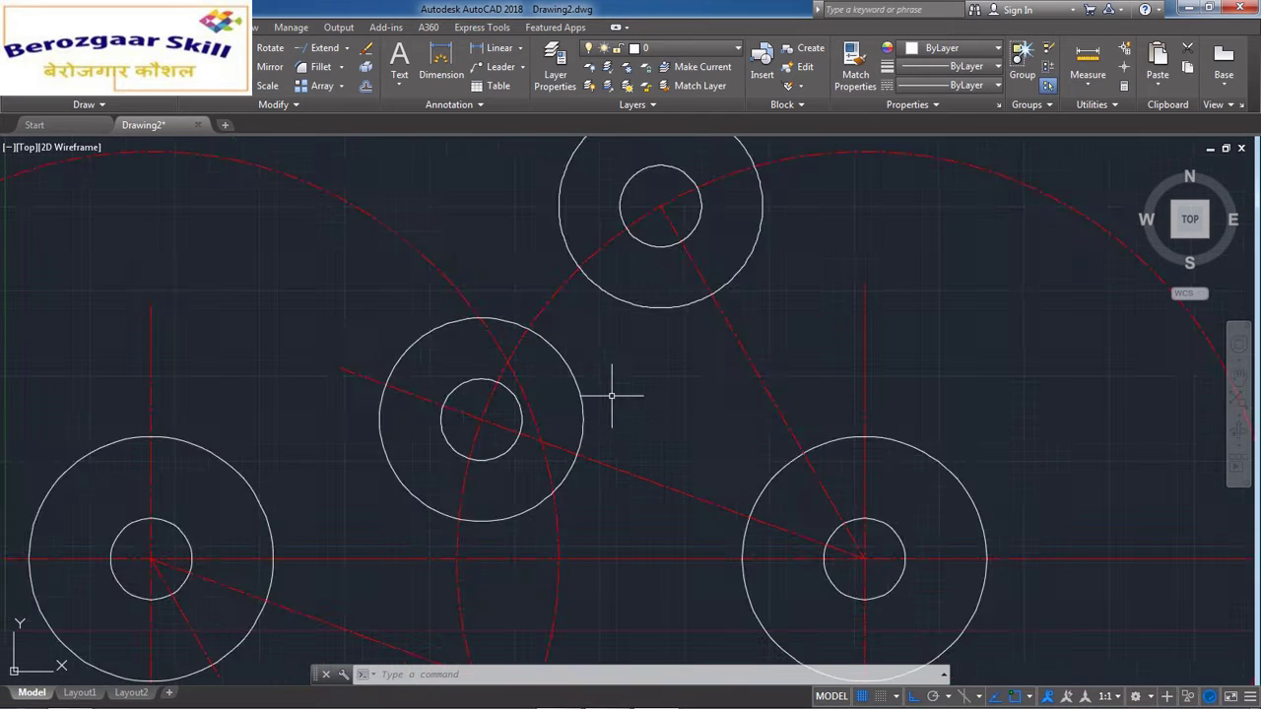
pyautogui.moveTo(611, 396); pyautogui.dragTo(721, 392, button='middle')
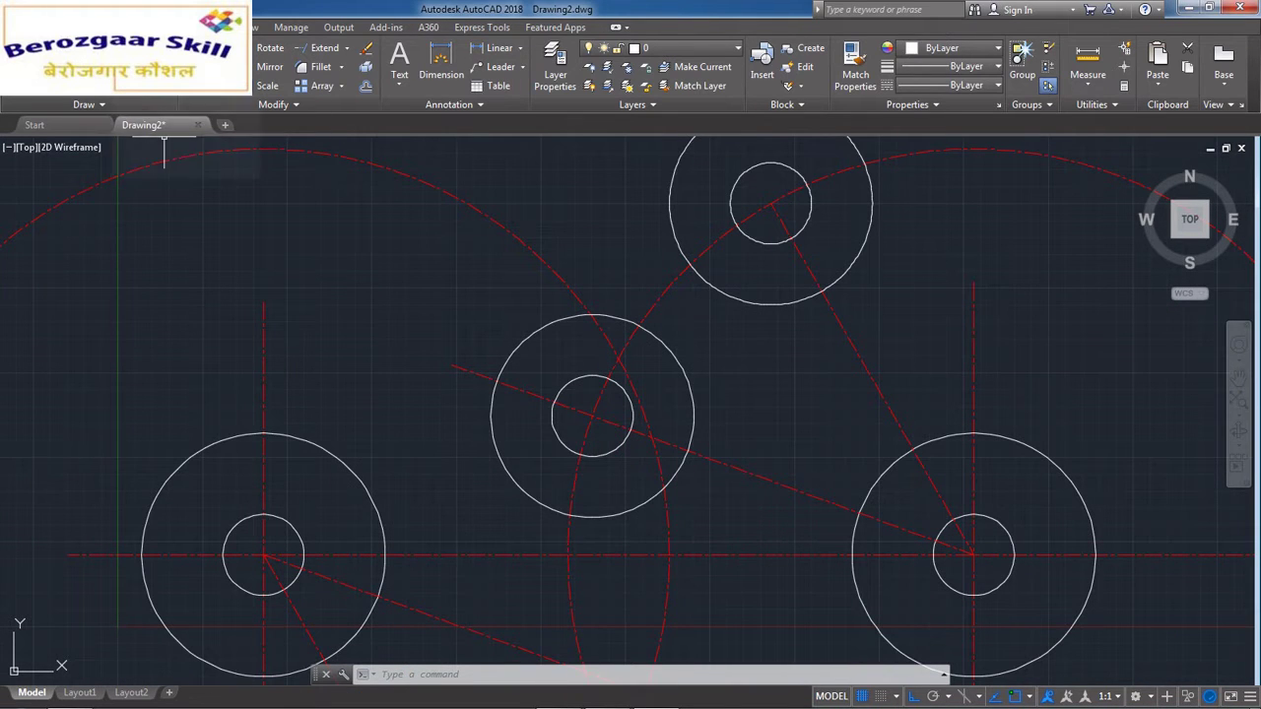
pyautogui.click(133, 83)
pyautogui.click(148, 345)
pyautogui.moveTo(973, 555); pyautogui.dragTo(808, 412, button='middle')
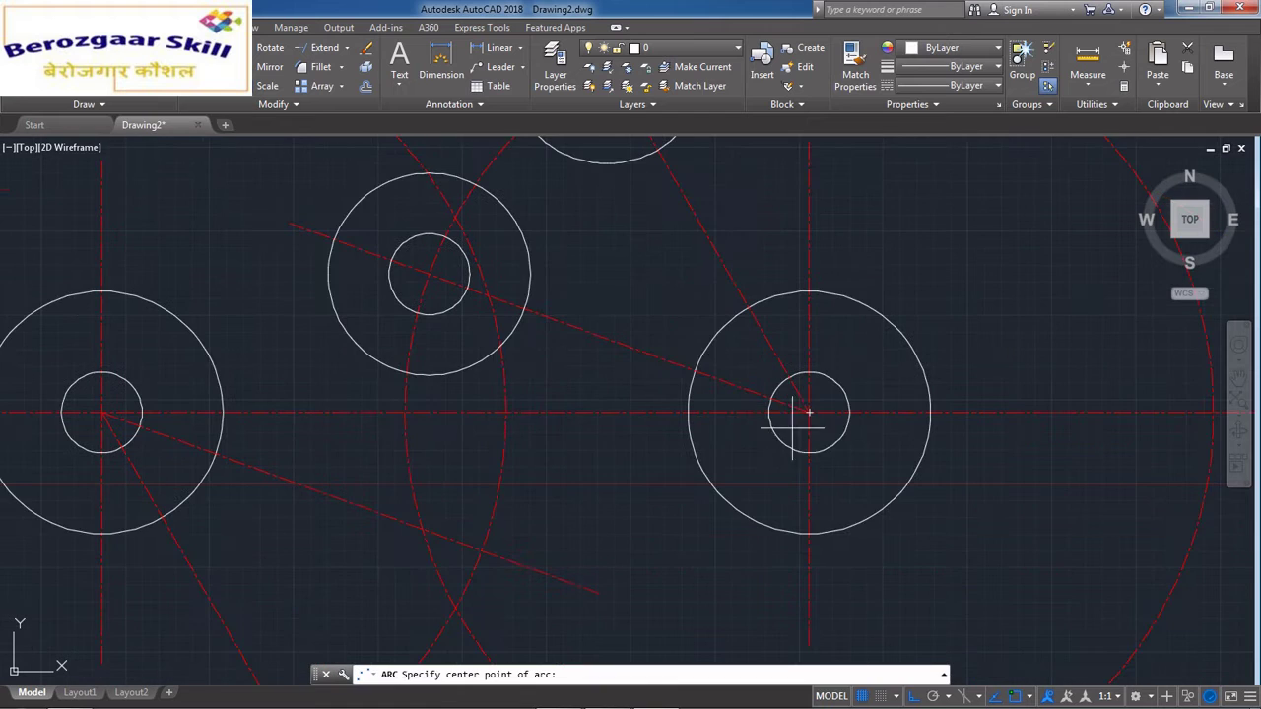
pyautogui.click(809, 412)
pyautogui.scroll(-4, 809, 411)
pyautogui.click(730, 279)
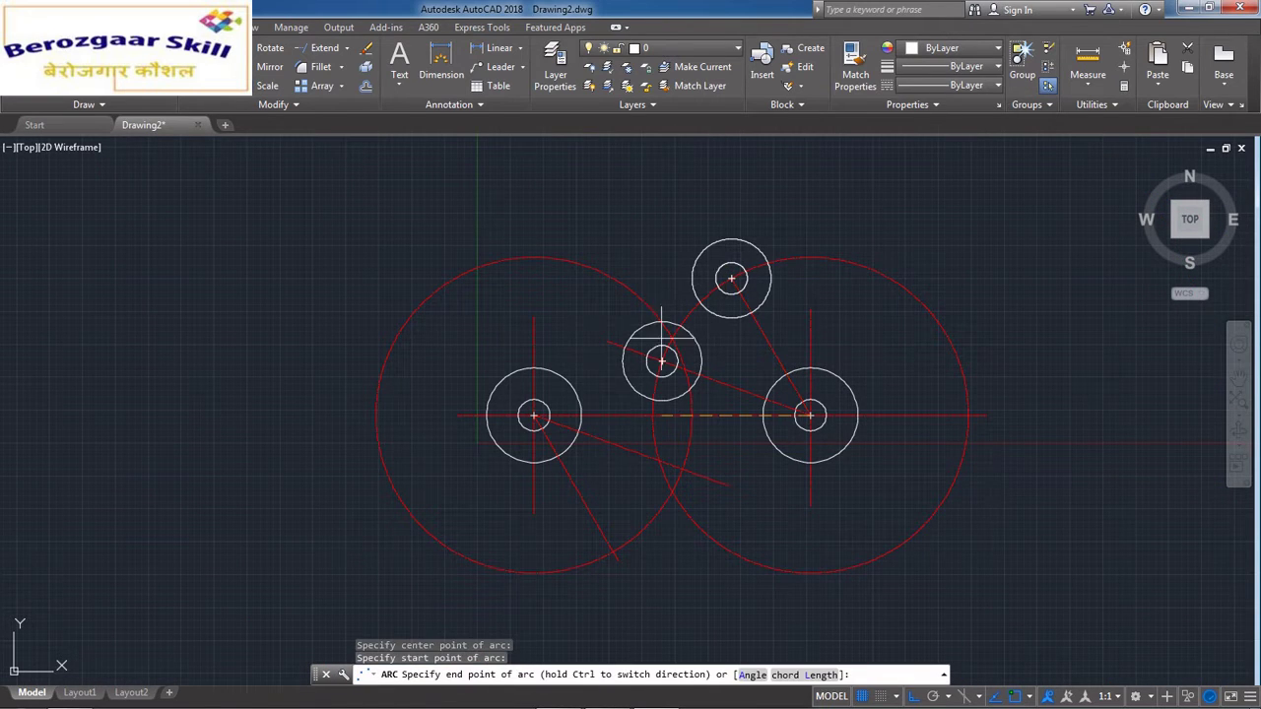
pyautogui.scroll(8, 647, 361)
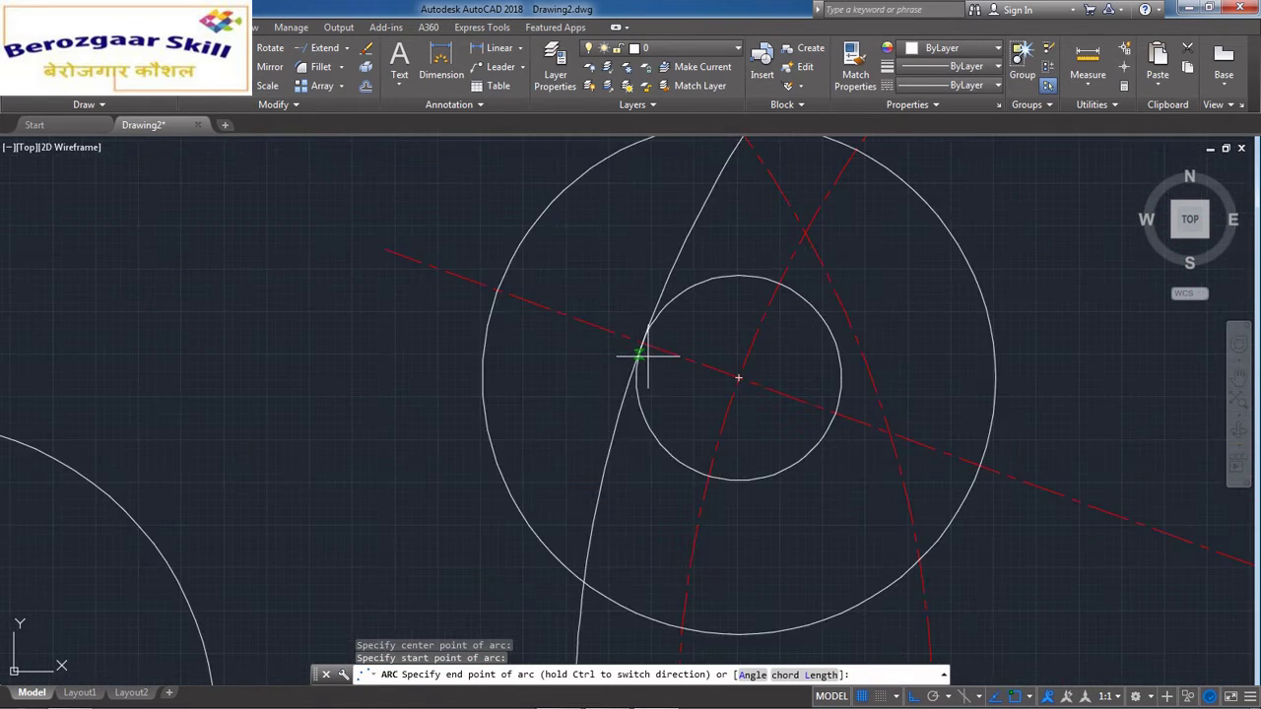
pyautogui.click(641, 355)
pyautogui.scroll(-8, 641, 355)
pyautogui.rightClick(574, 263)
pyautogui.click(621, 272)
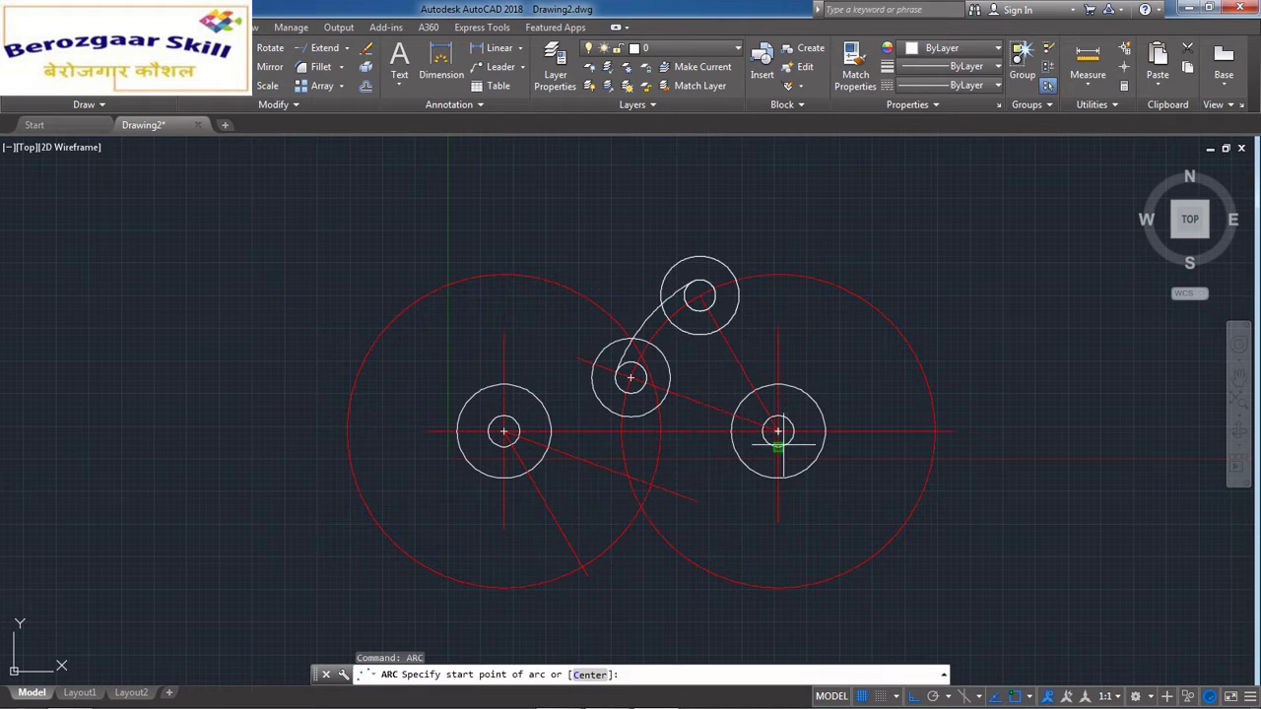
pyautogui.click(707, 309)
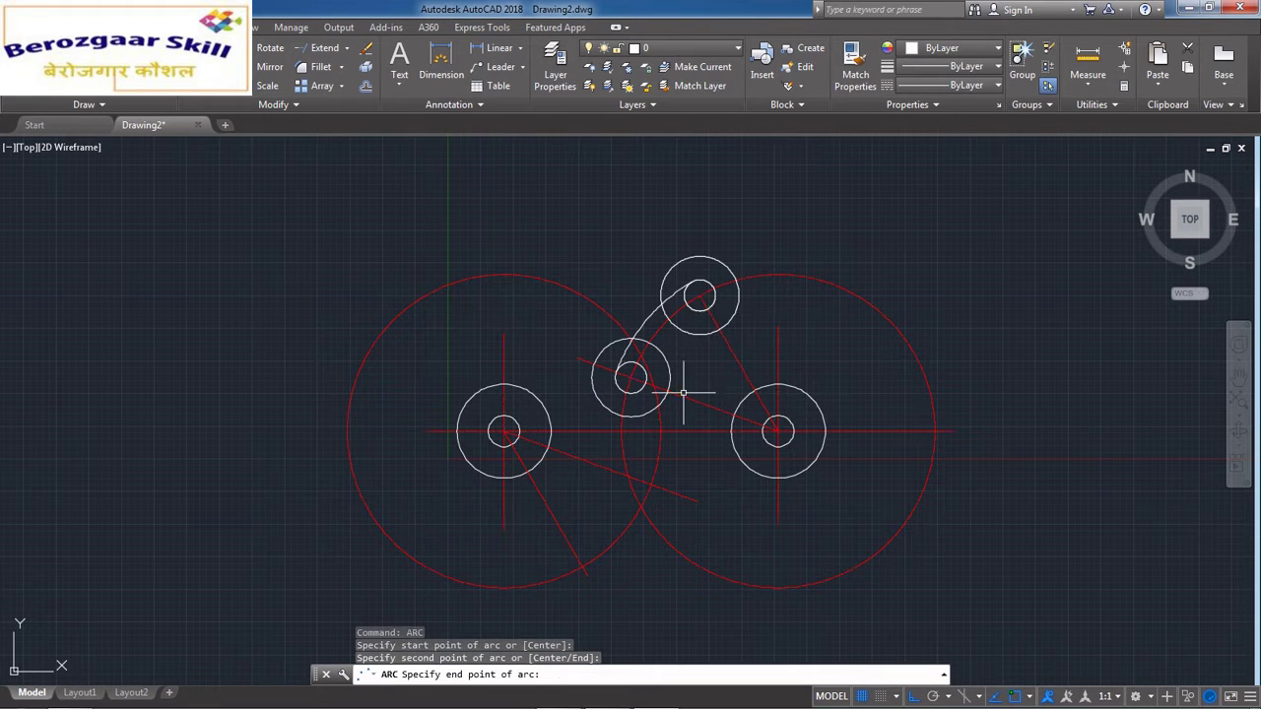
pyautogui.press('Escape')
pyautogui.press('Escape')
# Step: Draw the upper slot's inner arc between the two radius 6 circles, centred on the right-hand circles
pyautogui.click(132, 87)
pyautogui.click(177, 343)
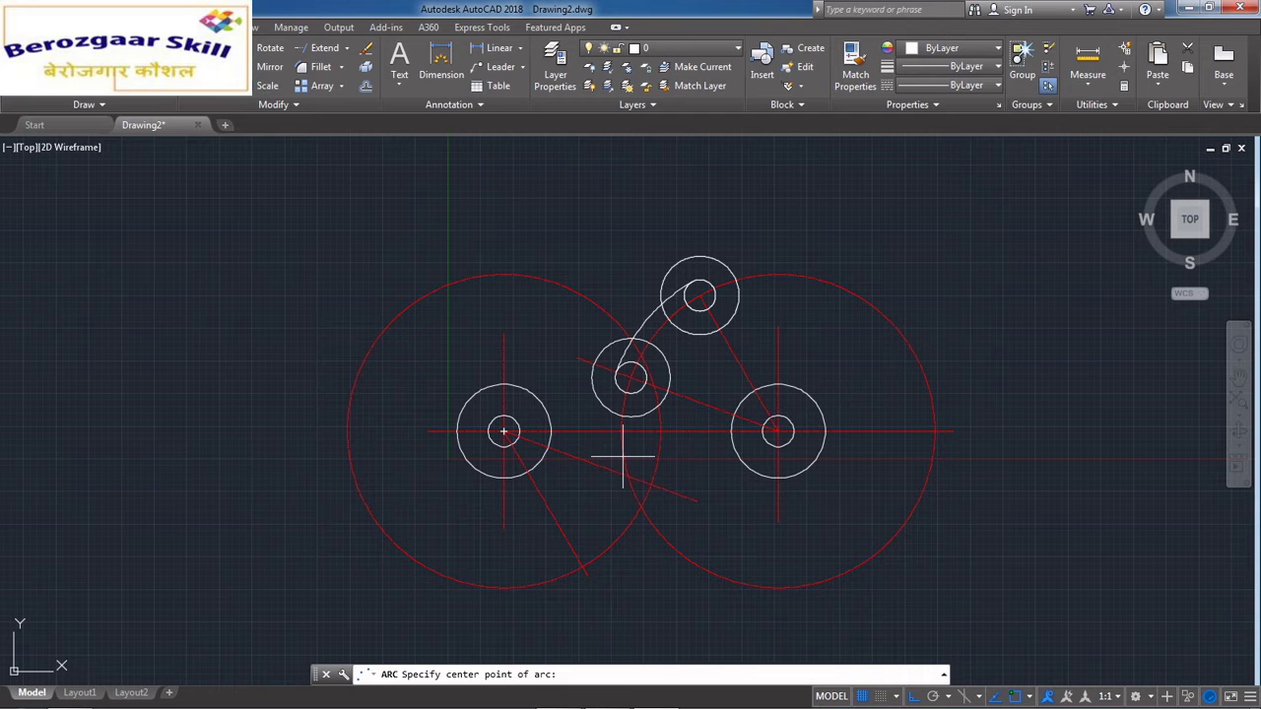
pyautogui.click(778, 431)
pyautogui.click(699, 294)
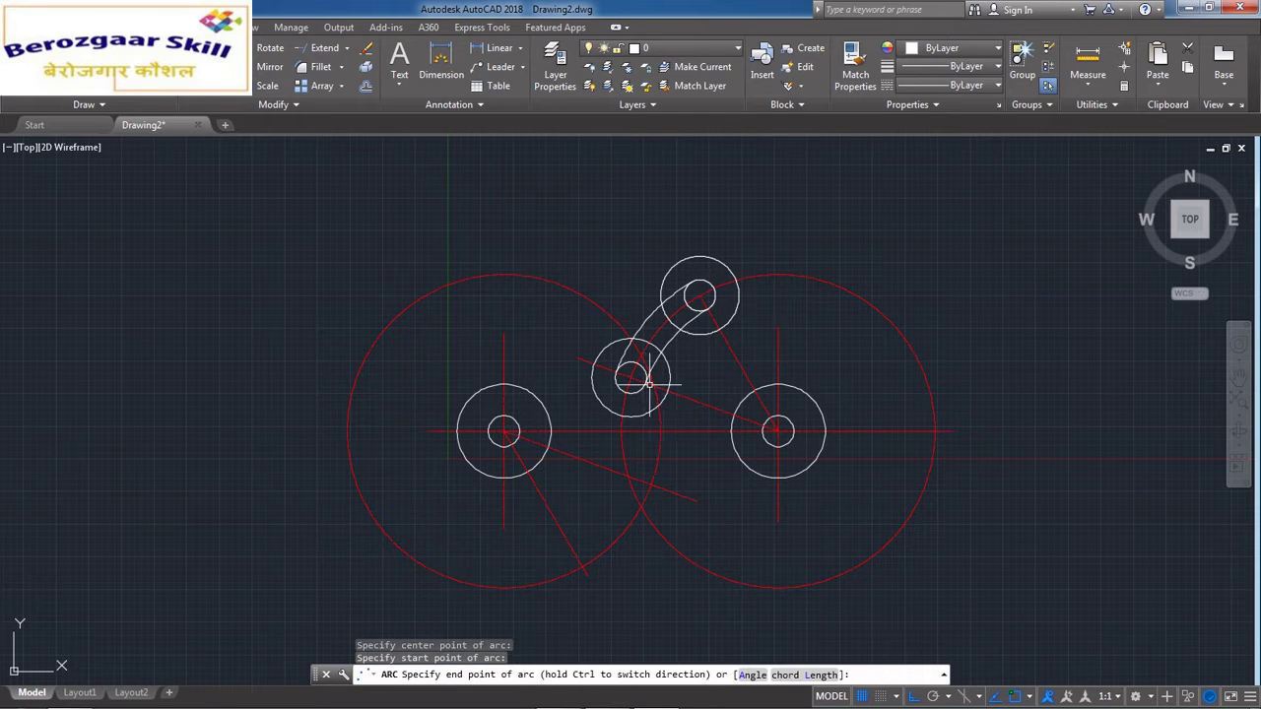
pyautogui.press('Escape')
pyautogui.scroll(-2, 646, 344)
pyautogui.scroll(4, 646, 345)
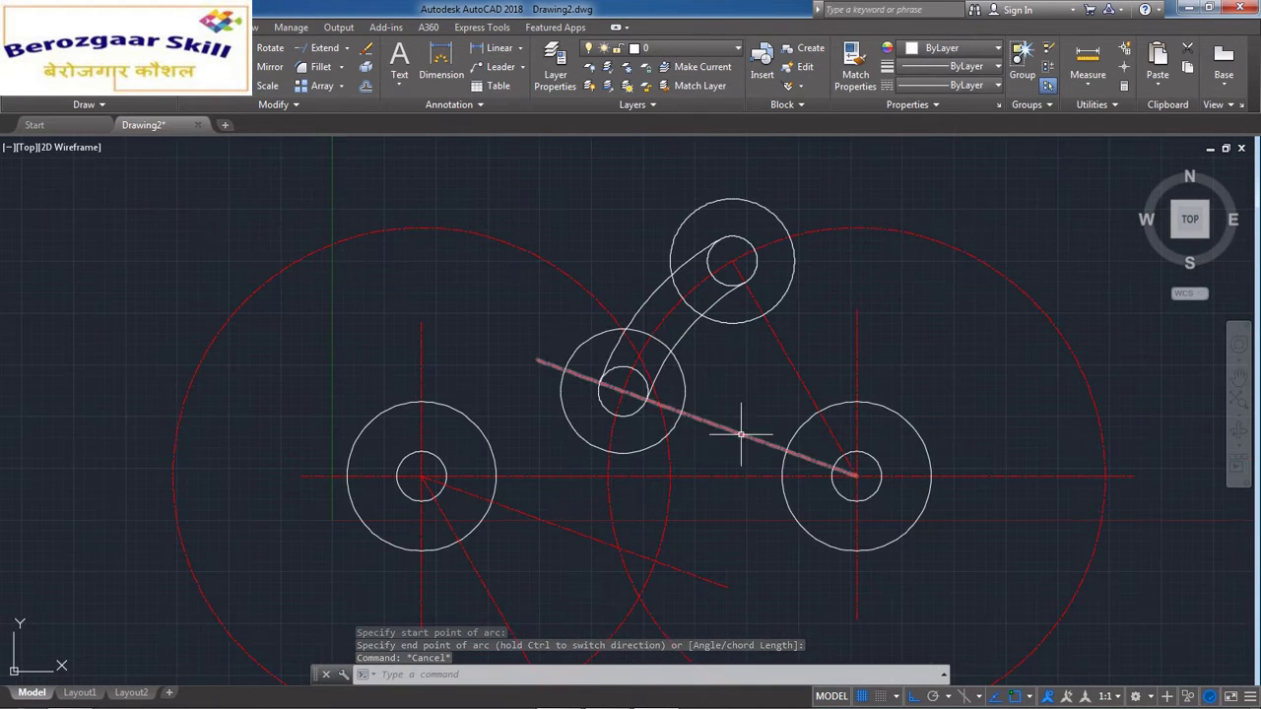
# Step: Check the upper slot in the reference image and, back in AutoCAD, erase the radius 15 circle around the lower radius 6 circle
pyautogui.click(650, 697)
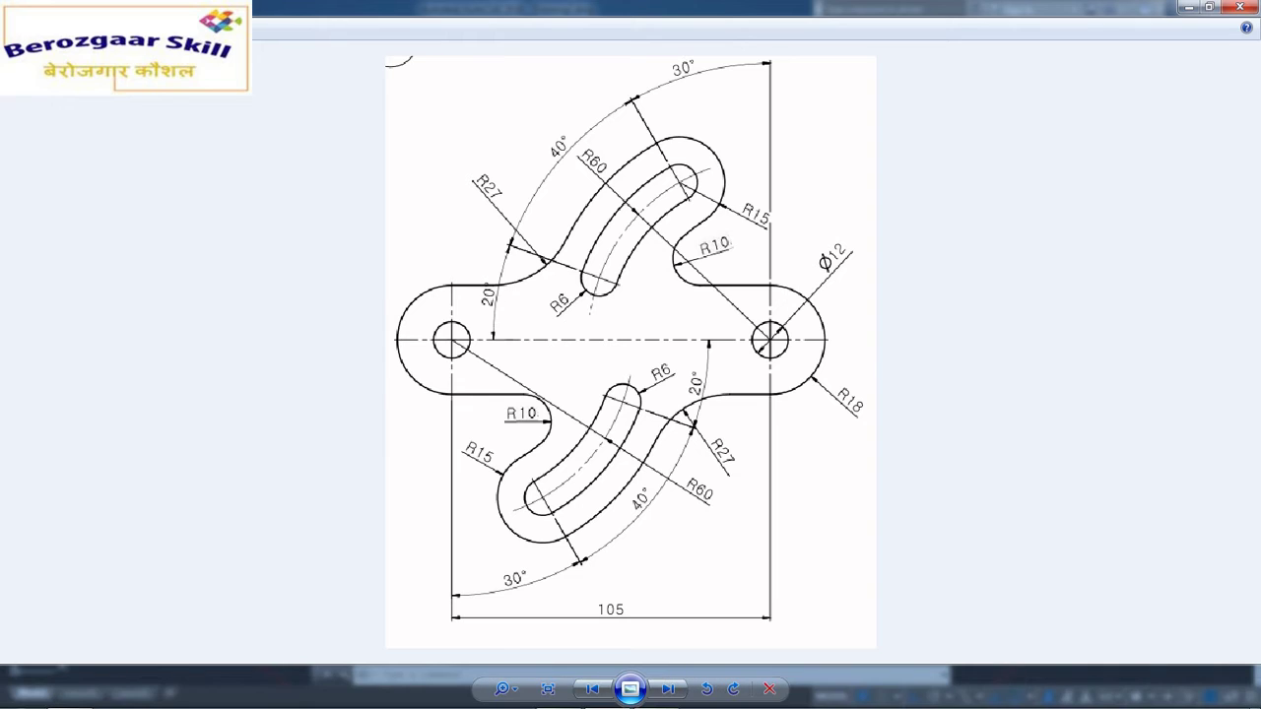
pyautogui.scroll(6, 645, 246)
pyautogui.scroll(-7, 645, 246)
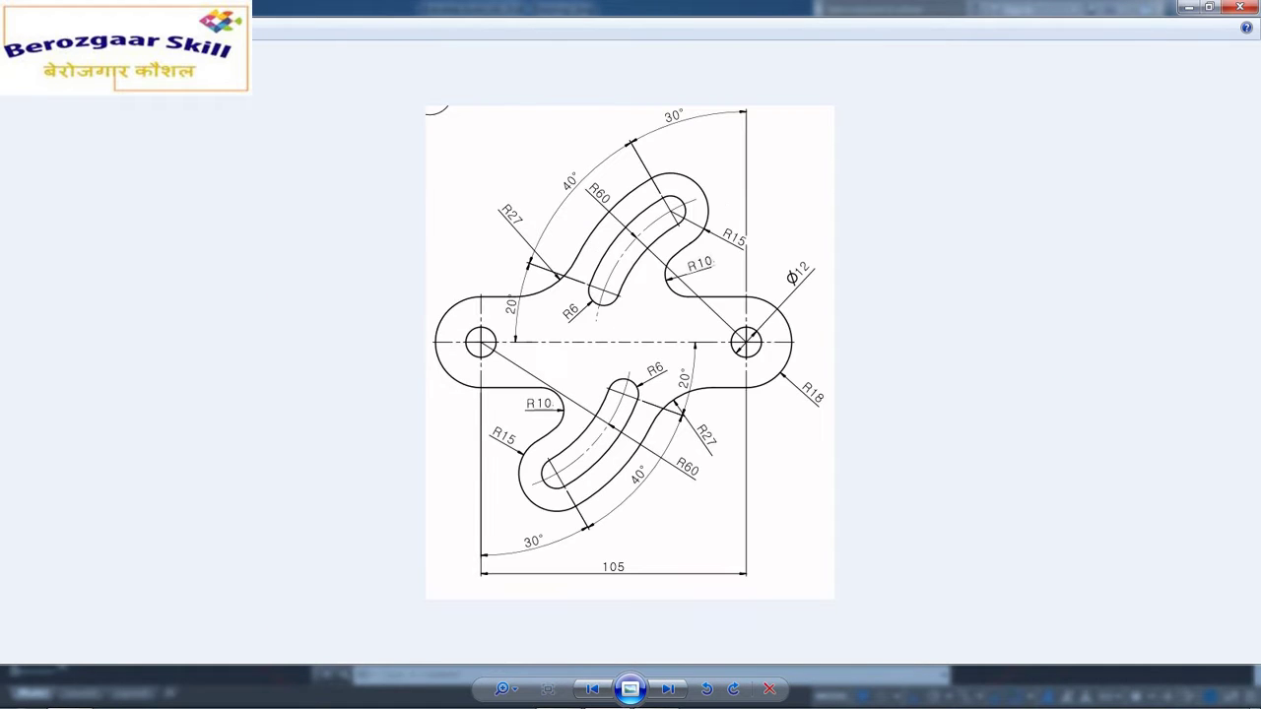
pyautogui.click(654, 696)
pyautogui.scroll(-2, 720, 334)
pyautogui.click(686, 400)
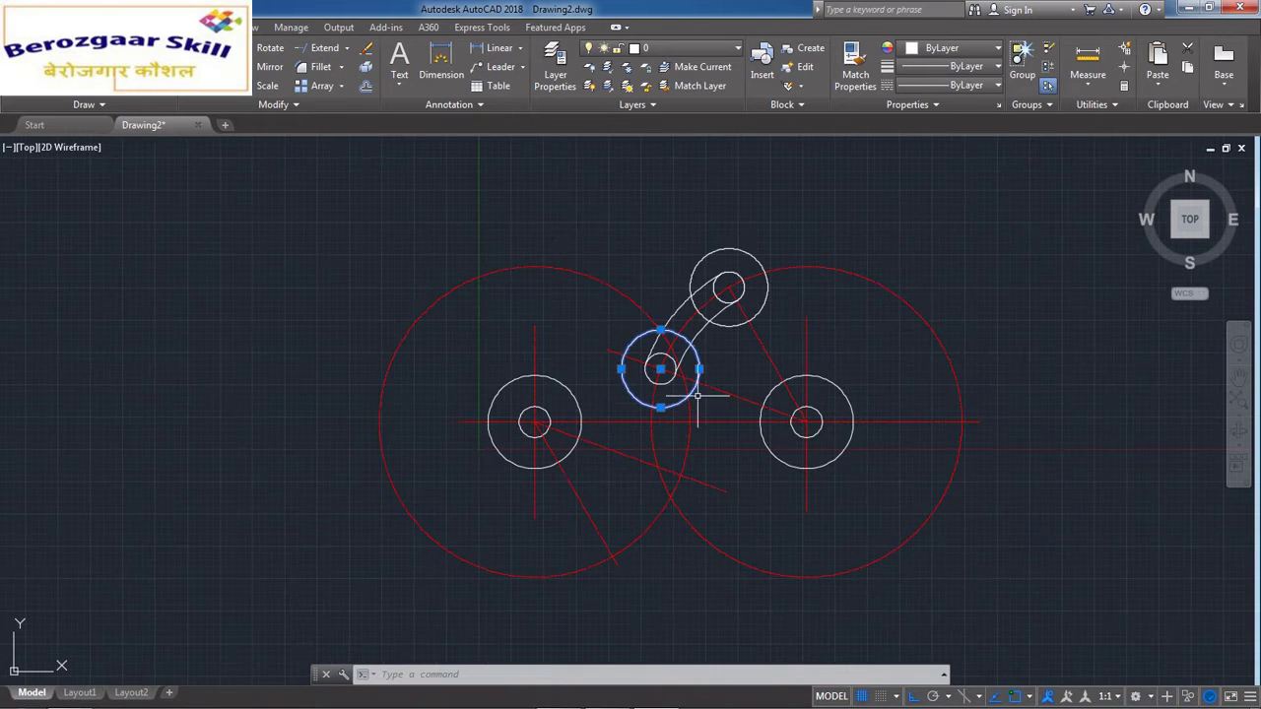
pyautogui.write('e')
pyautogui.press('Return')
pyautogui.scroll(-2, 676, 304)
pyautogui.scroll(4, 686, 417)
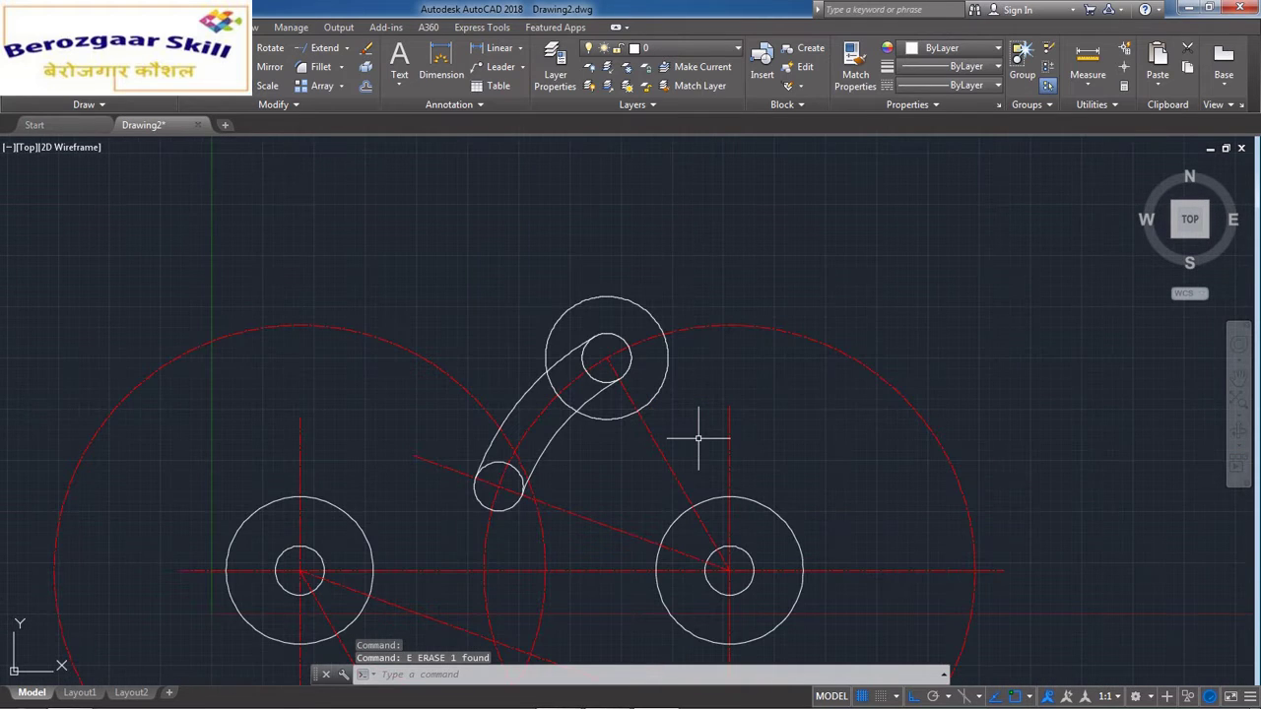
# Step: Draw a horizontal line leftwards from the top quadrant of the right-hand outer circle
pyautogui.click(20, 61)
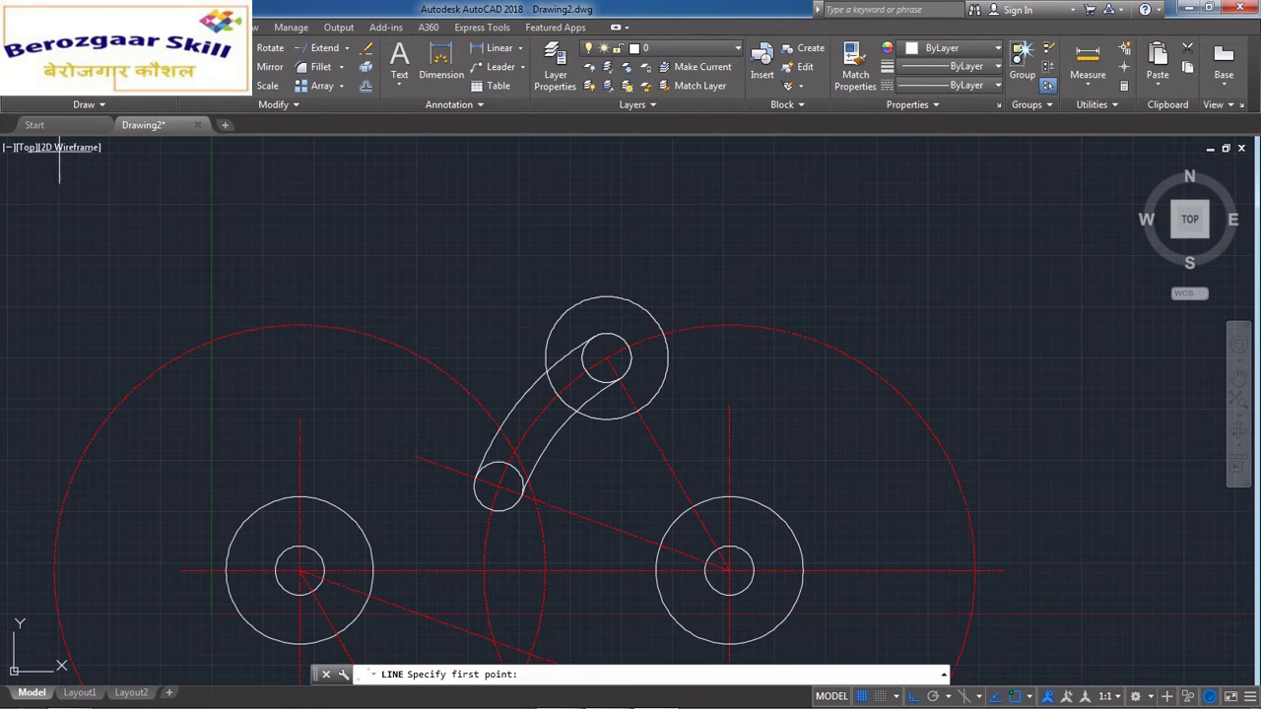
pyautogui.click(736, 505)
pyautogui.click(615, 501)
pyautogui.press('Escape')
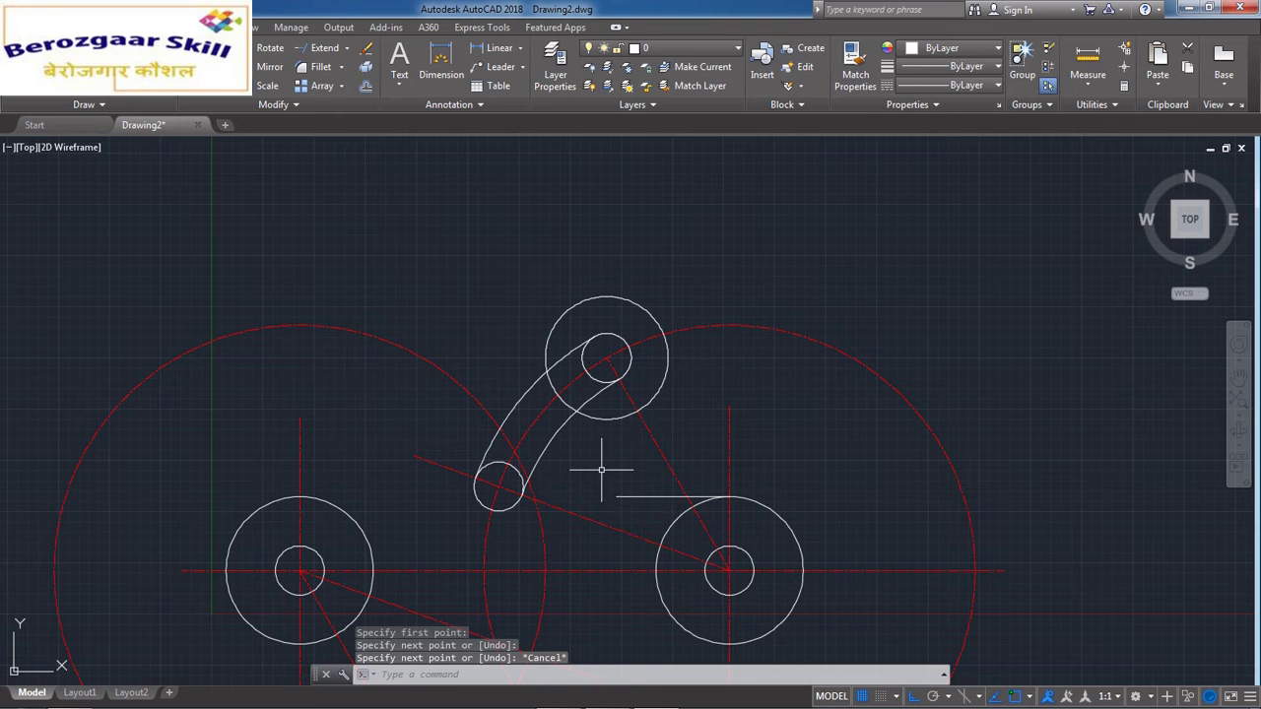
# Step: Fillet the upper radius 15 circle and the horizontal line with a radius of 10
pyautogui.click(320, 66)
pyautogui.write('r')
pyautogui.press('Return')
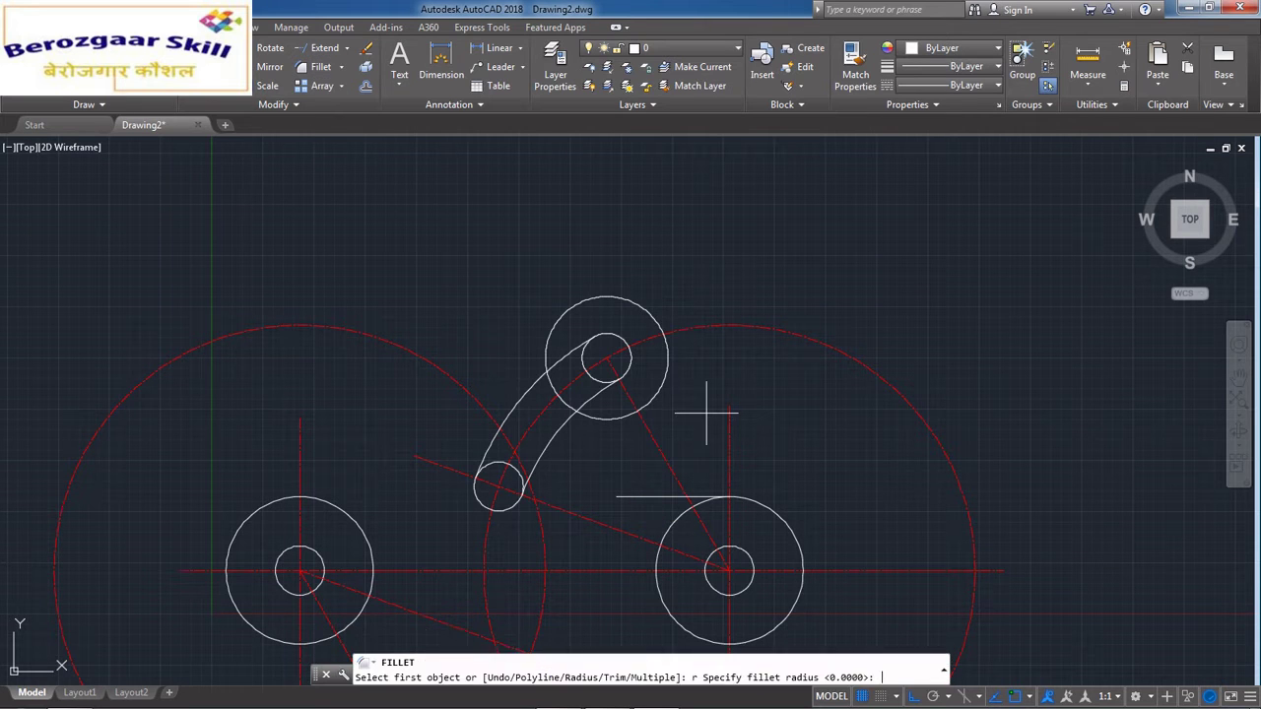
pyautogui.write('10')
pyautogui.press('Return')
pyautogui.click(652, 403)
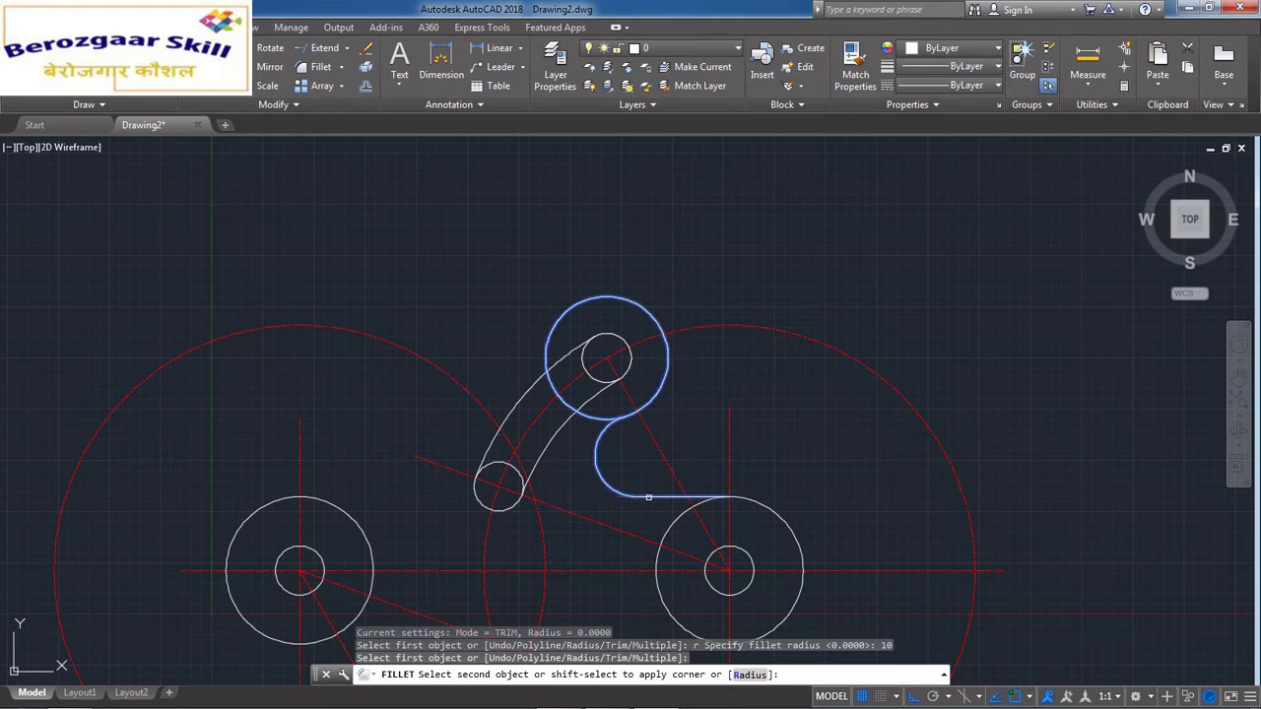
pyautogui.click(648, 498)
pyautogui.scroll(-1, 648, 394)
pyautogui.scroll(2, 653, 408)
pyautogui.scroll(-4, 653, 408)
pyautogui.scroll(3, 663, 430)
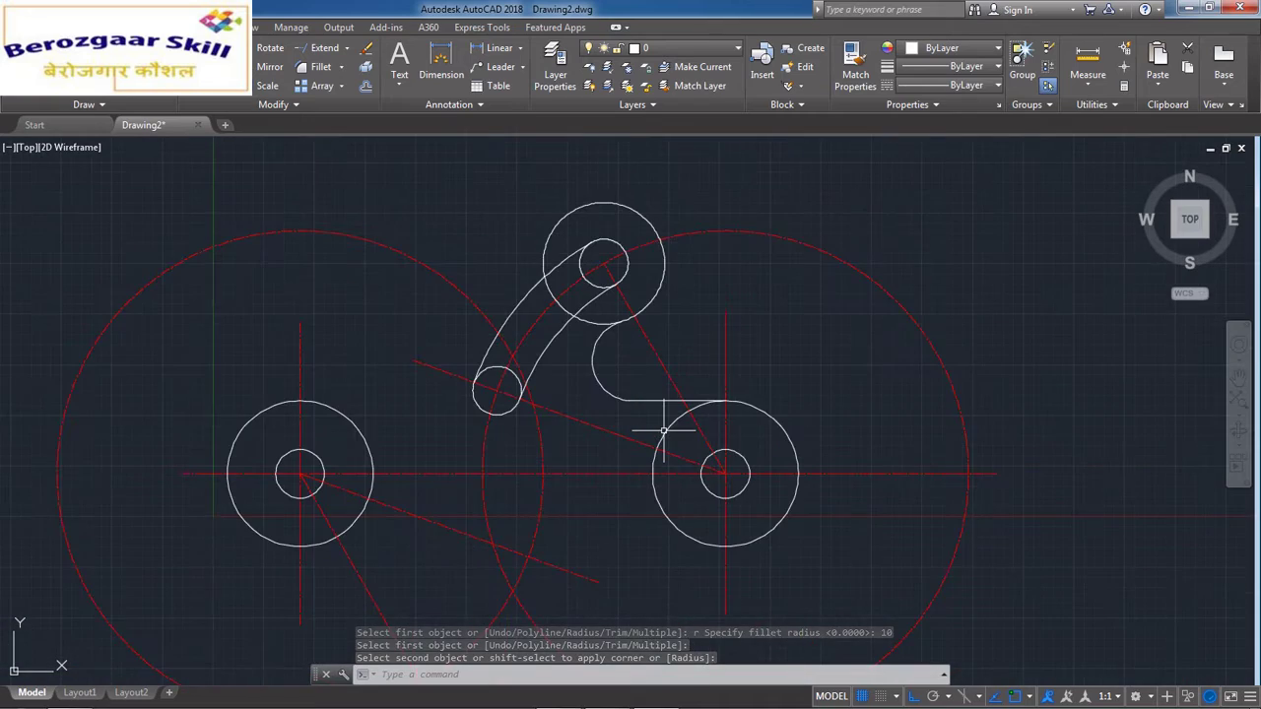
pyautogui.scroll(-1, 647, 365)
pyautogui.scroll(2, 648, 365)
pyautogui.scroll(-4, 643, 374)
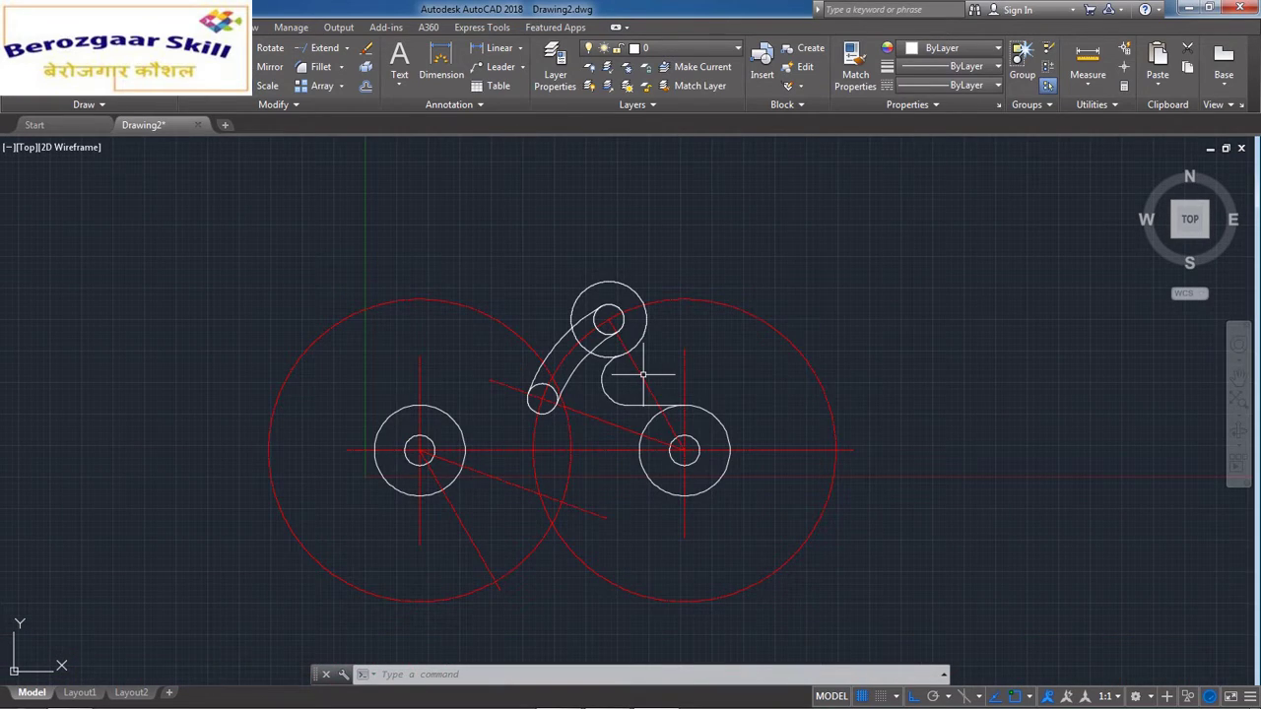
pyautogui.scroll(5, 567, 347)
pyautogui.scroll(-3, 614, 357)
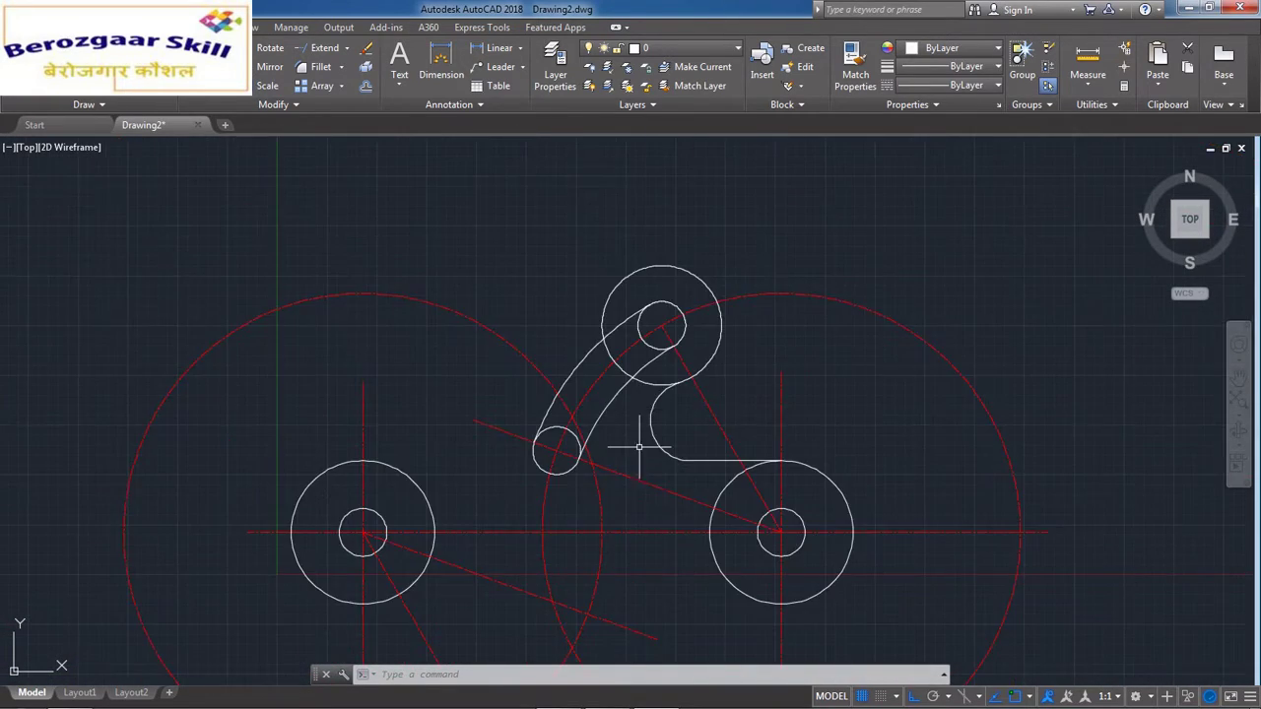
pyautogui.scroll(1, 647, 443)
pyautogui.scroll(-2, 651, 430)
# Step: Switch to the reference image and examine the outline around the upper slot and its radii
pyautogui.click(606, 693)
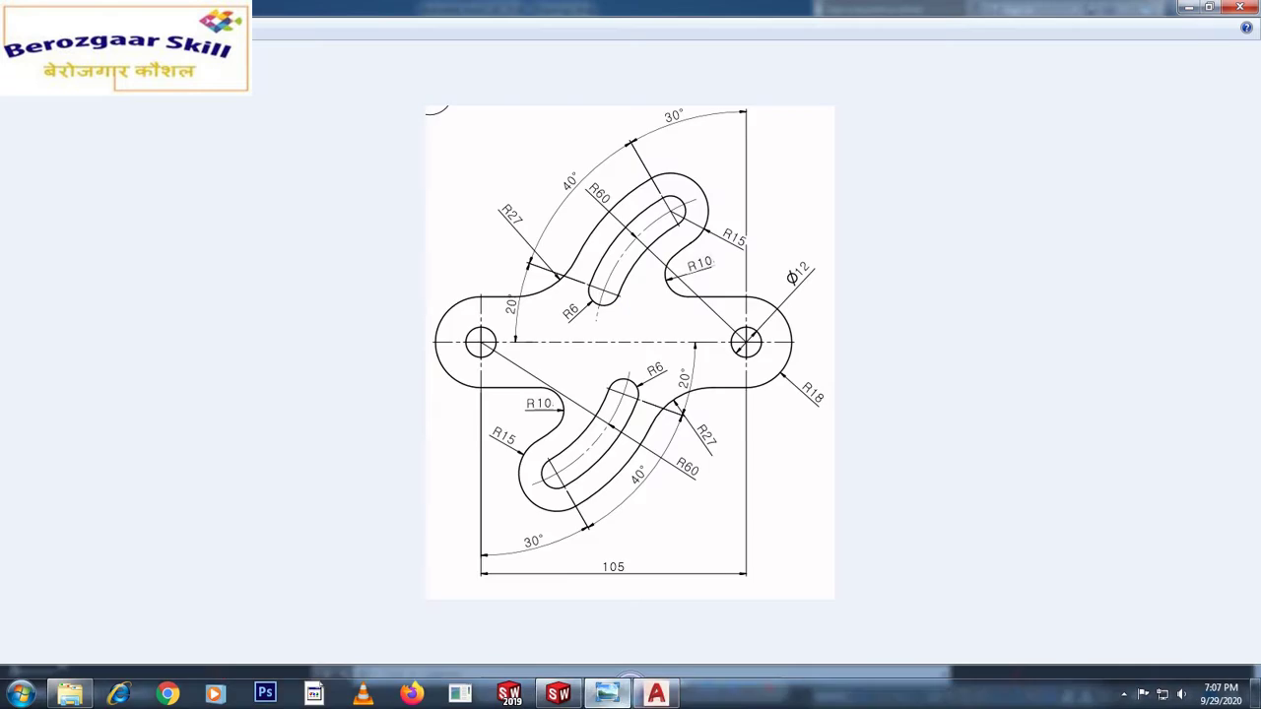
pyautogui.scroll(3, 628, 281)
pyautogui.scroll(-2, 628, 281)
pyautogui.scroll(4, 628, 232)
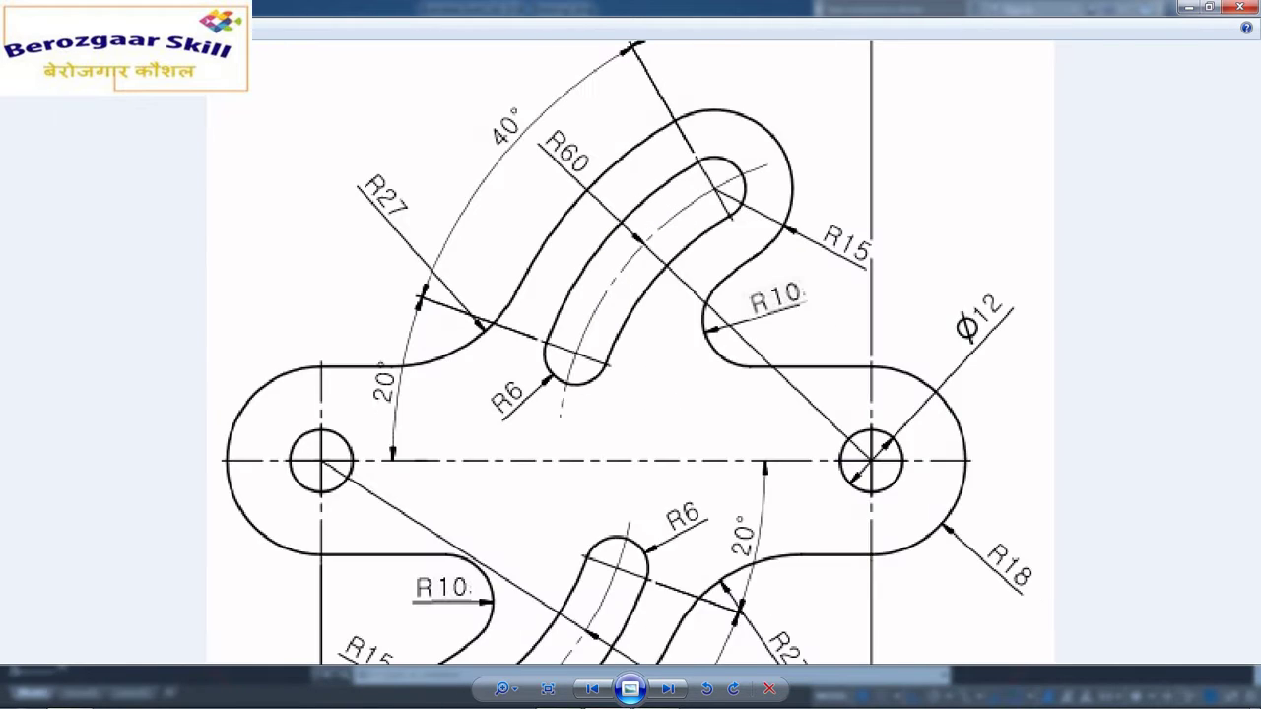
pyautogui.scroll(-3, 631, 353)
pyautogui.scroll(2, 630, 353)
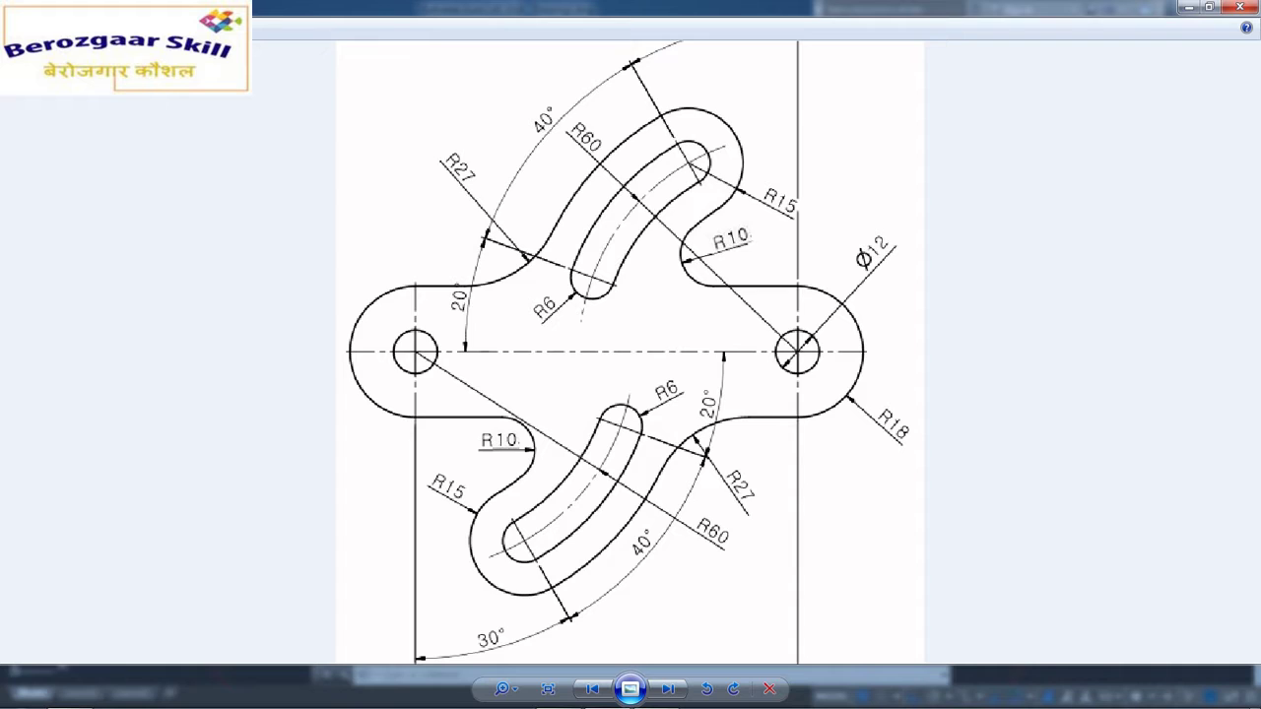
pyautogui.scroll(-2, 631, 352)
# Step: Return to AutoCAD and draw a circle of radius 75 centred on the right-hand circles
pyautogui.click(656, 690)
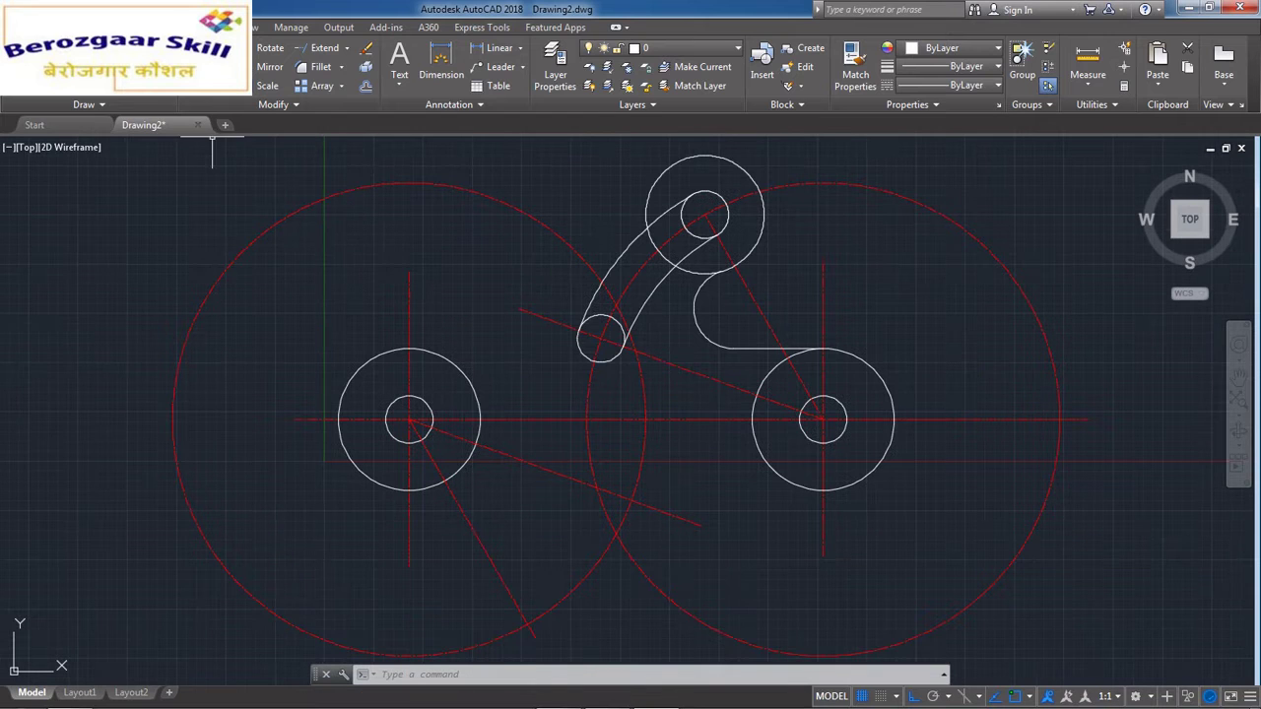
pyautogui.write('c')
pyautogui.press('Return')
pyautogui.click(822, 420)
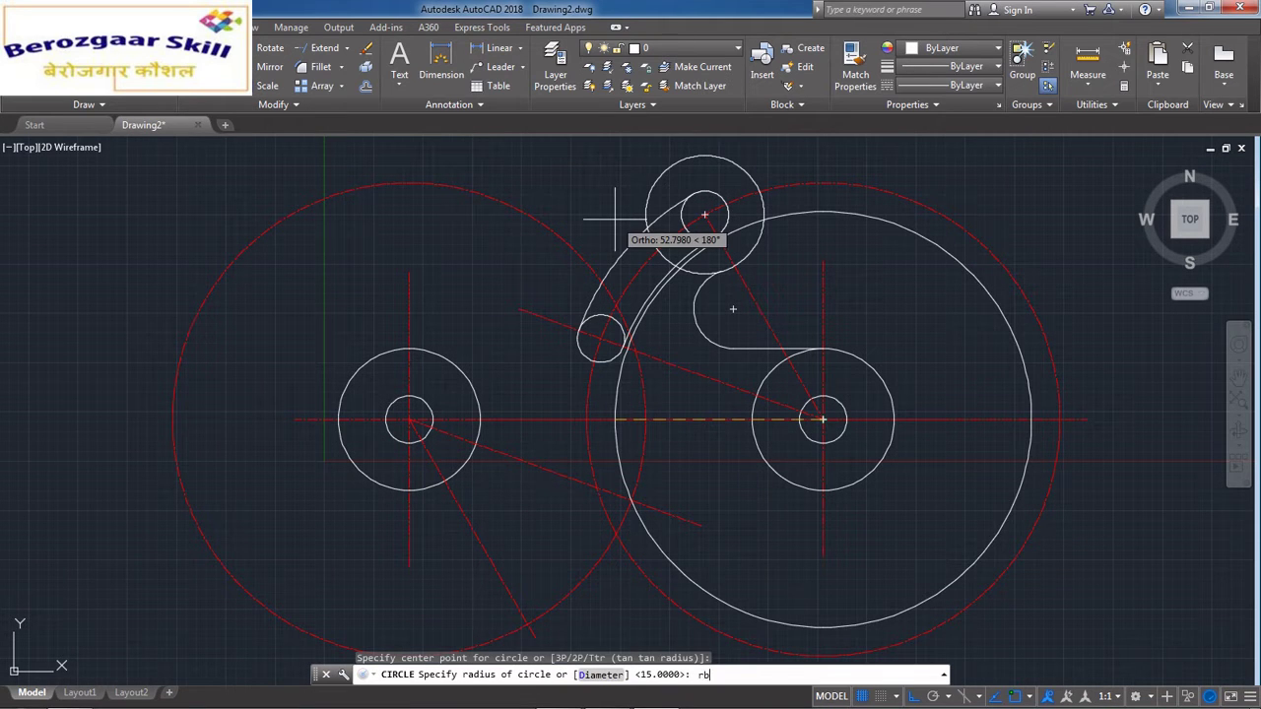
pyautogui.write('r')
pyautogui.press('Return')
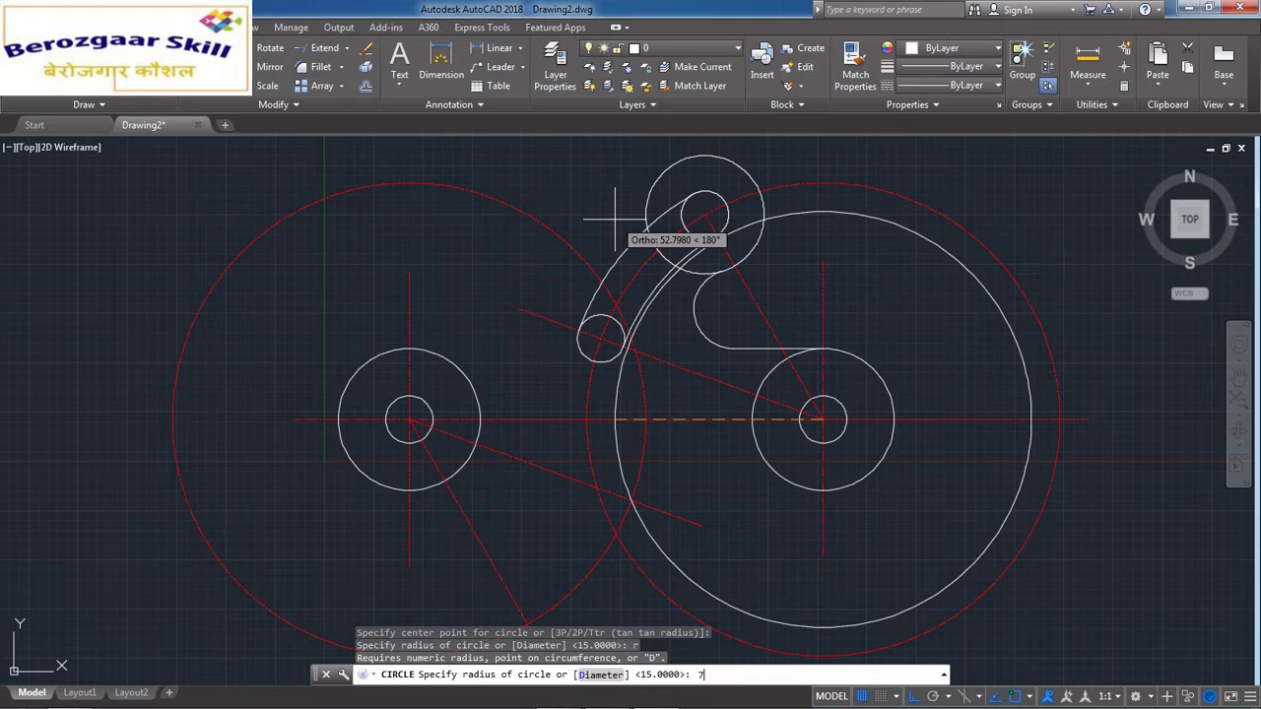
pyautogui.write('75')
pyautogui.press('Return')
pyautogui.scroll(-4, 676, 298)
pyautogui.scroll(2, 635, 345)
pyautogui.scroll(-2, 643, 359)
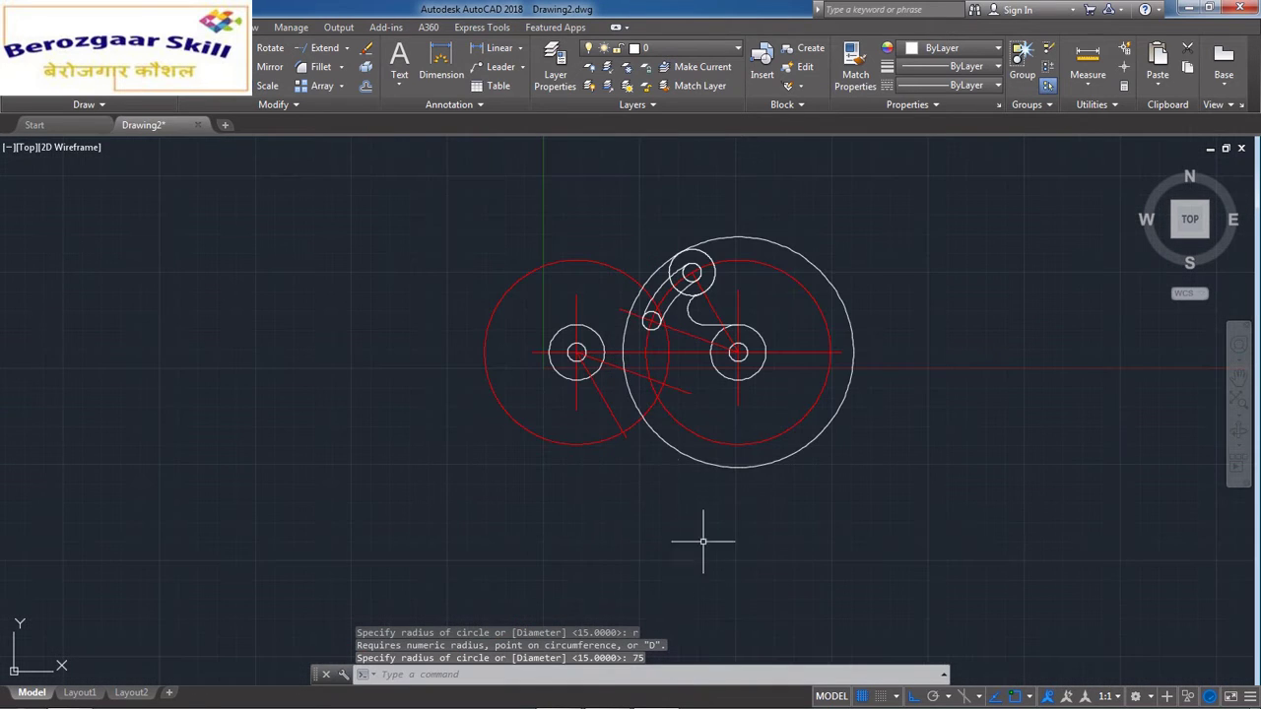
# Step: Check the outline in the reference image and, back in AutoCAD, fillet the radius 75 circle and the left-hand outer circle with radius 27
pyautogui.moveTo(731, 707)
pyautogui.click(612, 695)
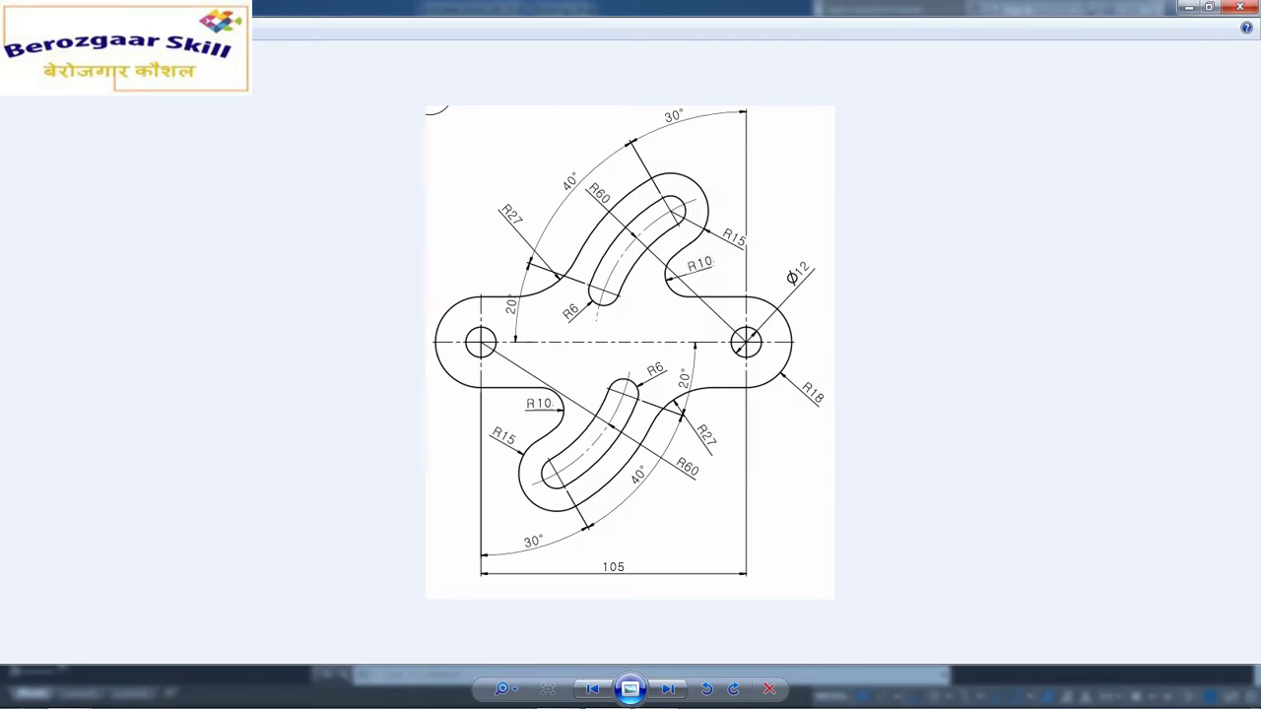
pyautogui.scroll(3, 625, 232)
pyautogui.scroll(-3, 626, 231)
pyautogui.click(654, 692)
pyautogui.scroll(5, 655, 355)
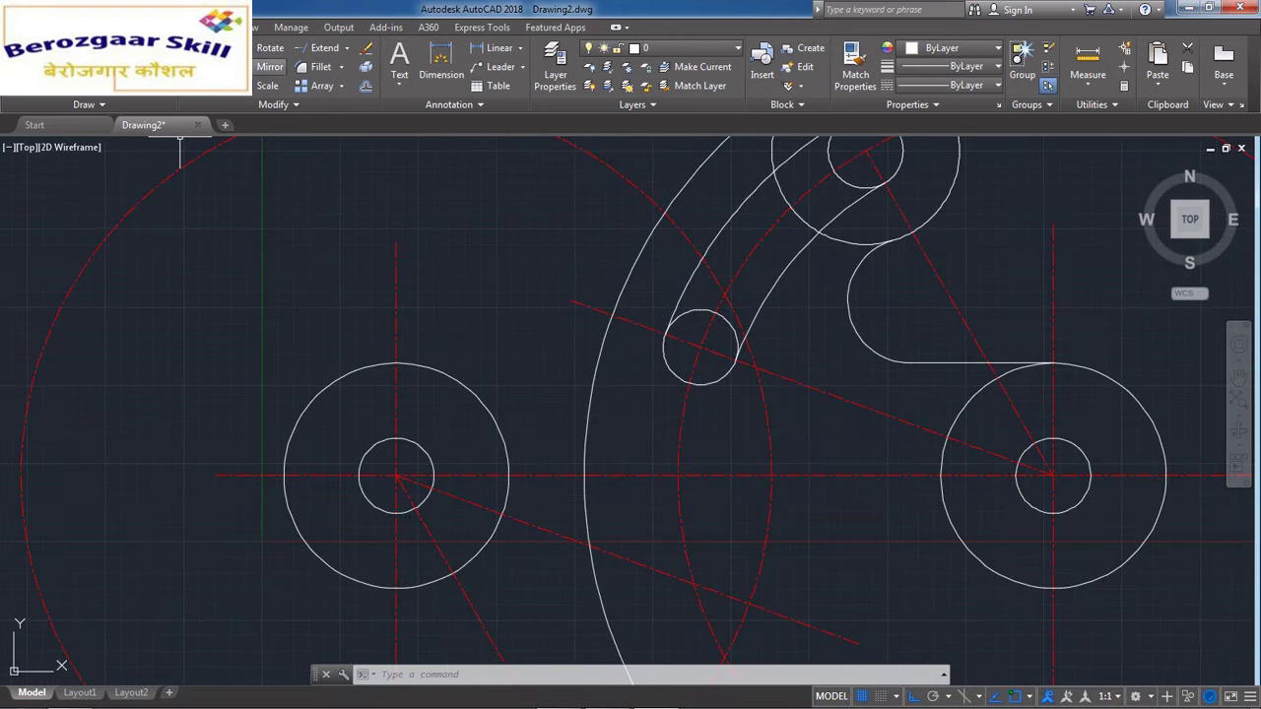
pyautogui.click(321, 66)
pyautogui.write('r')
pyautogui.press('Return')
pyautogui.write('27')
pyautogui.press('Return')
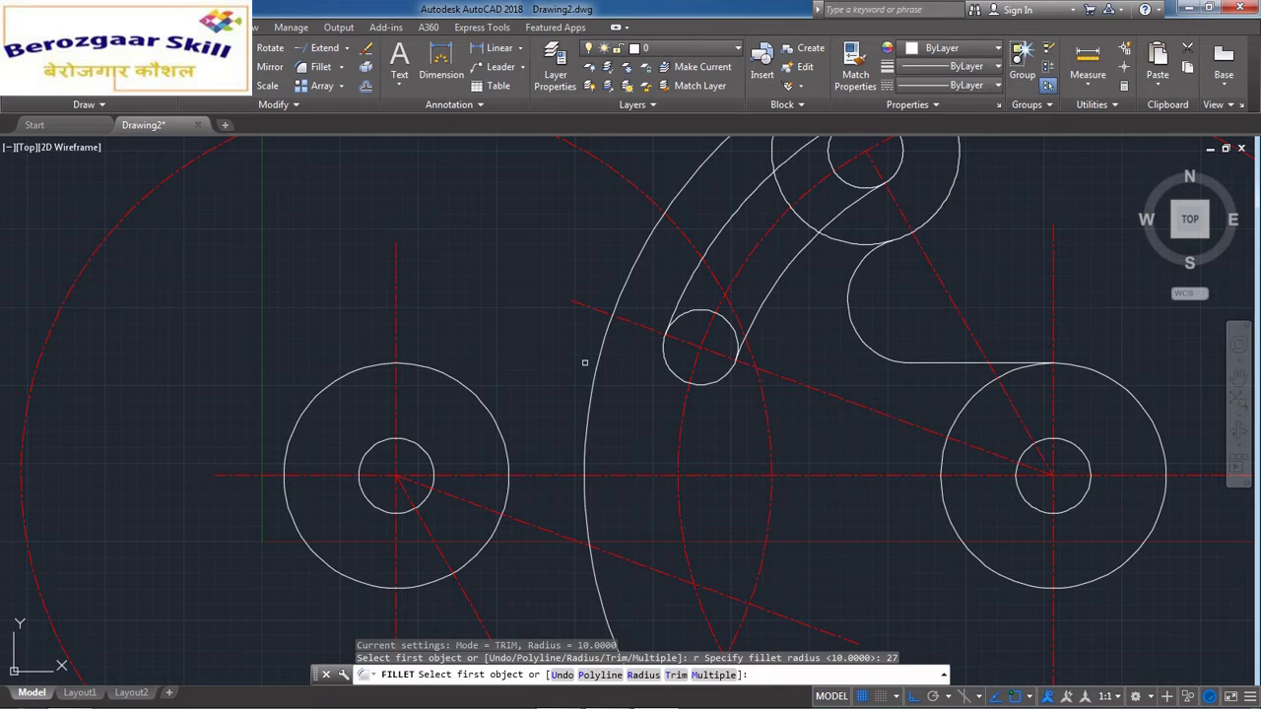
pyautogui.click(601, 356)
pyautogui.scroll(-3, 492, 402)
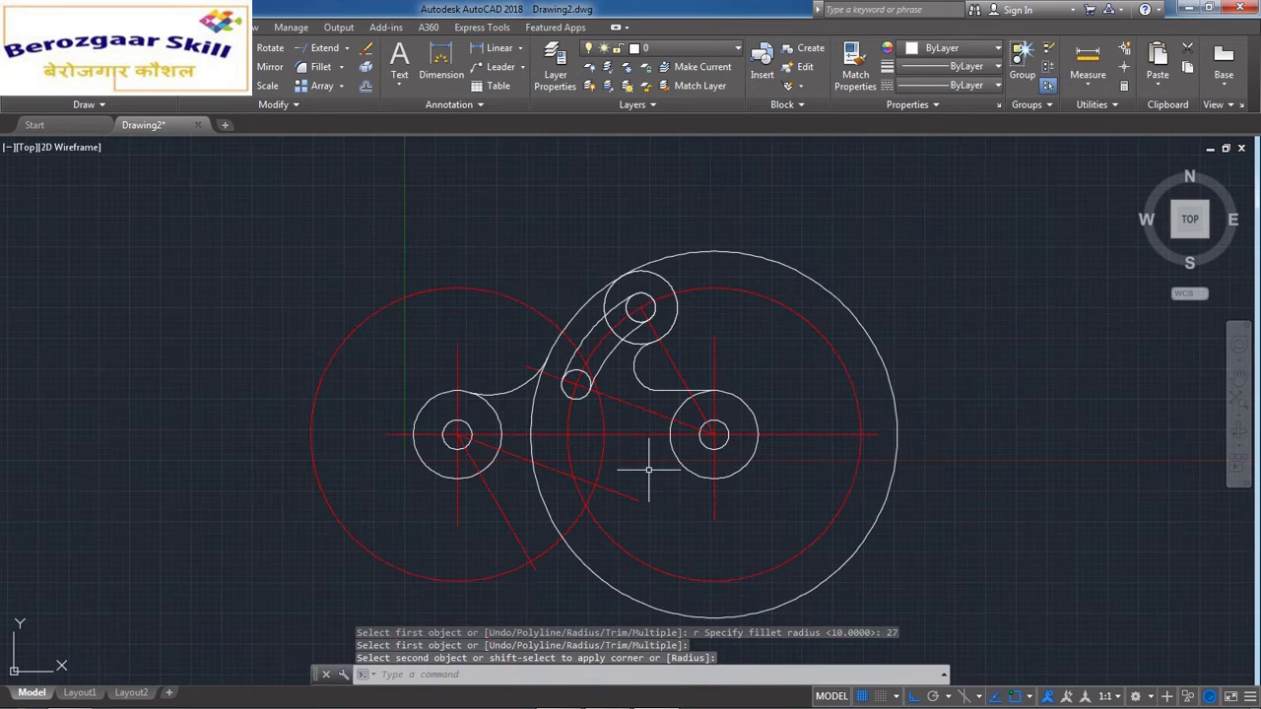
pyautogui.write('tr')
pyautogui.press('Return')
pyautogui.press('Return')
pyautogui.click(346, 48)
pyautogui.click(325, 73)
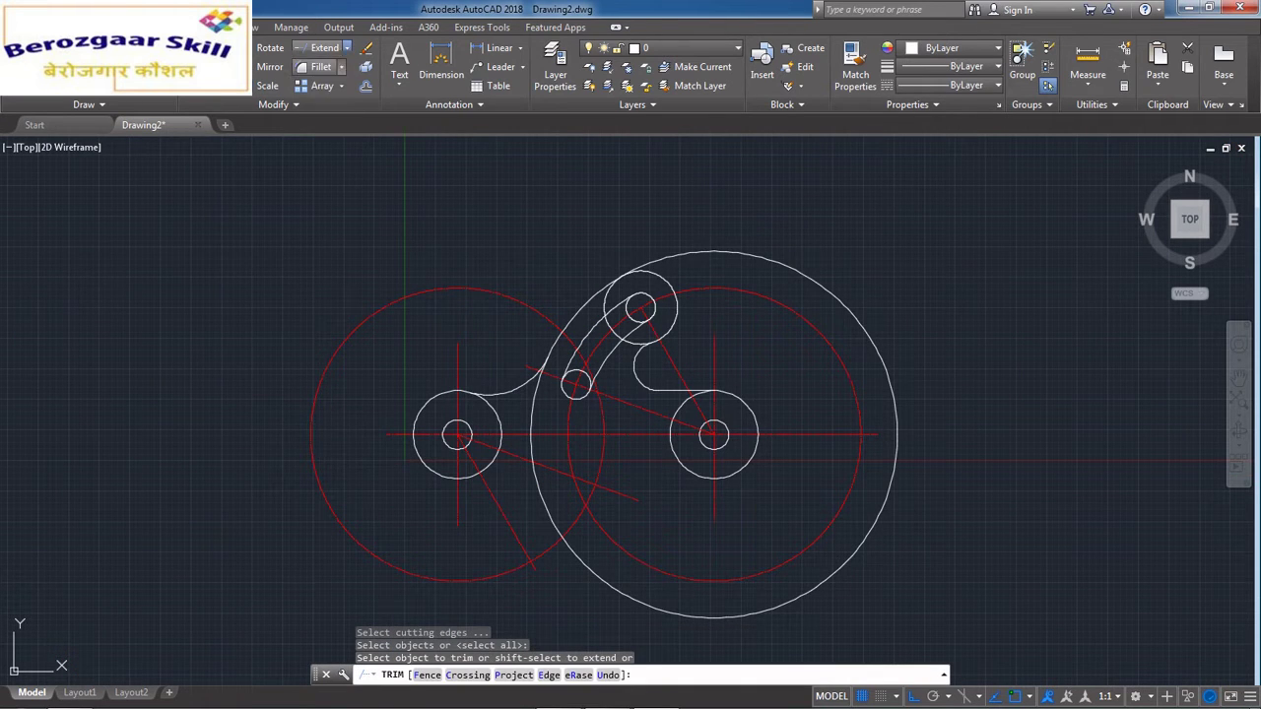
pyautogui.scroll(4, 499, 395)
pyautogui.scroll(-4, 532, 370)
pyautogui.click(558, 386)
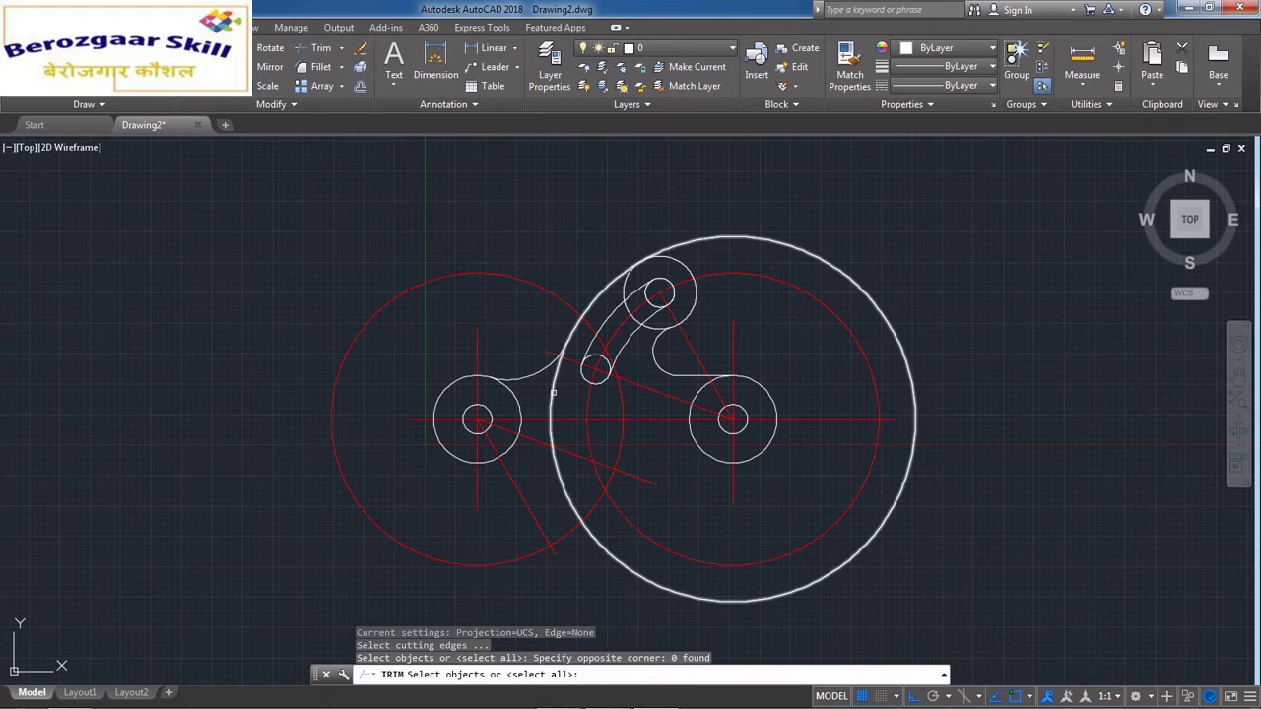
pyautogui.click(560, 396)
pyautogui.press('Escape')
# Step: Trim the radius 75 and upper radius 15 circles to leave only the outer outline around the upper slot
pyautogui.write('tr')
pyautogui.press('Return')
pyautogui.press('Return')
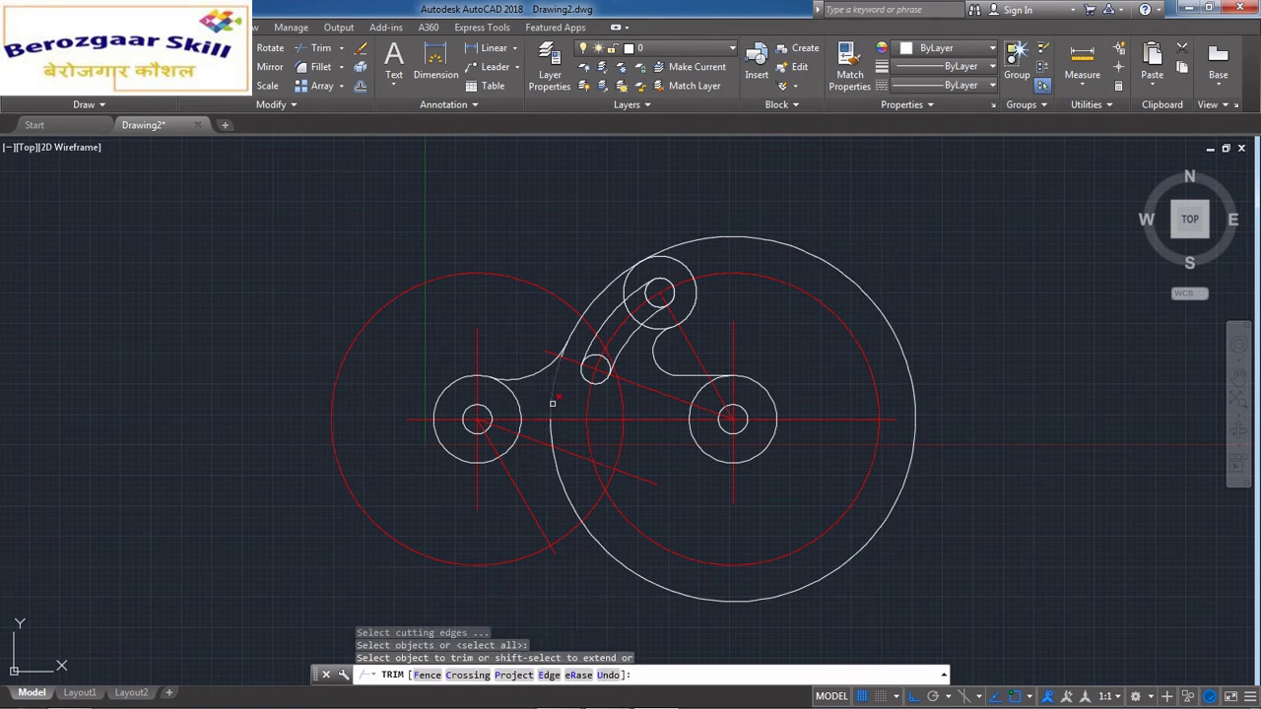
pyautogui.click(579, 522)
pyautogui.scroll(4, 587, 346)
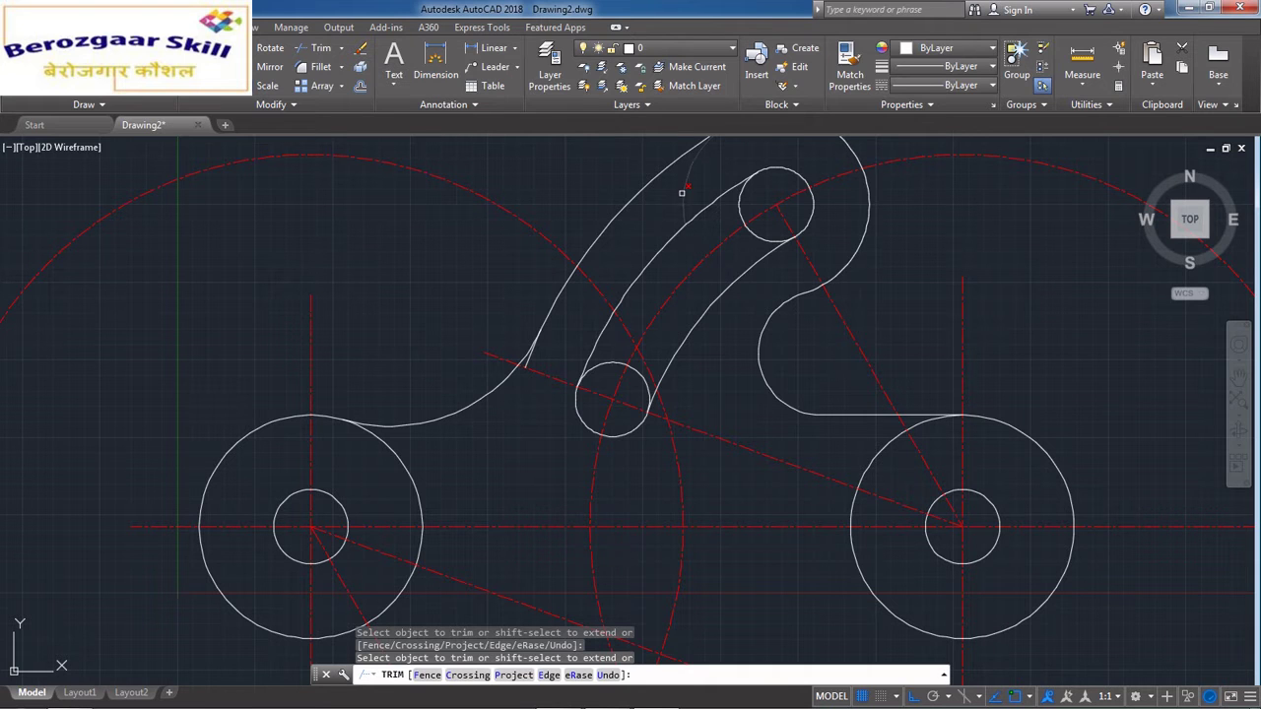
pyautogui.scroll(-4, 789, 312)
pyautogui.scroll(4, 716, 334)
# Step: Trim the leftover end of the radius 75 arc beyond its junction with the radius 27 fillet
pyautogui.scroll(6, 693, 332)
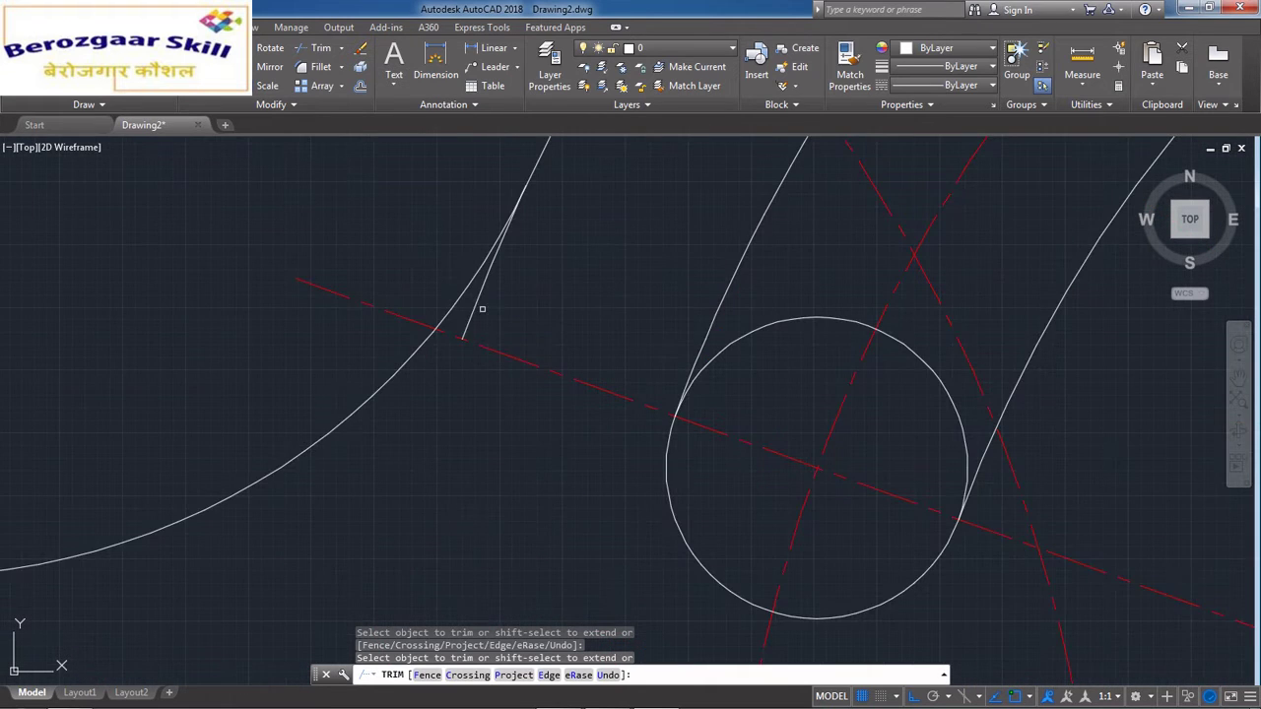
pyautogui.click(480, 310)
pyautogui.press('Escape')
pyautogui.scroll(-8, 555, 273)
pyautogui.scroll(4, 614, 292)
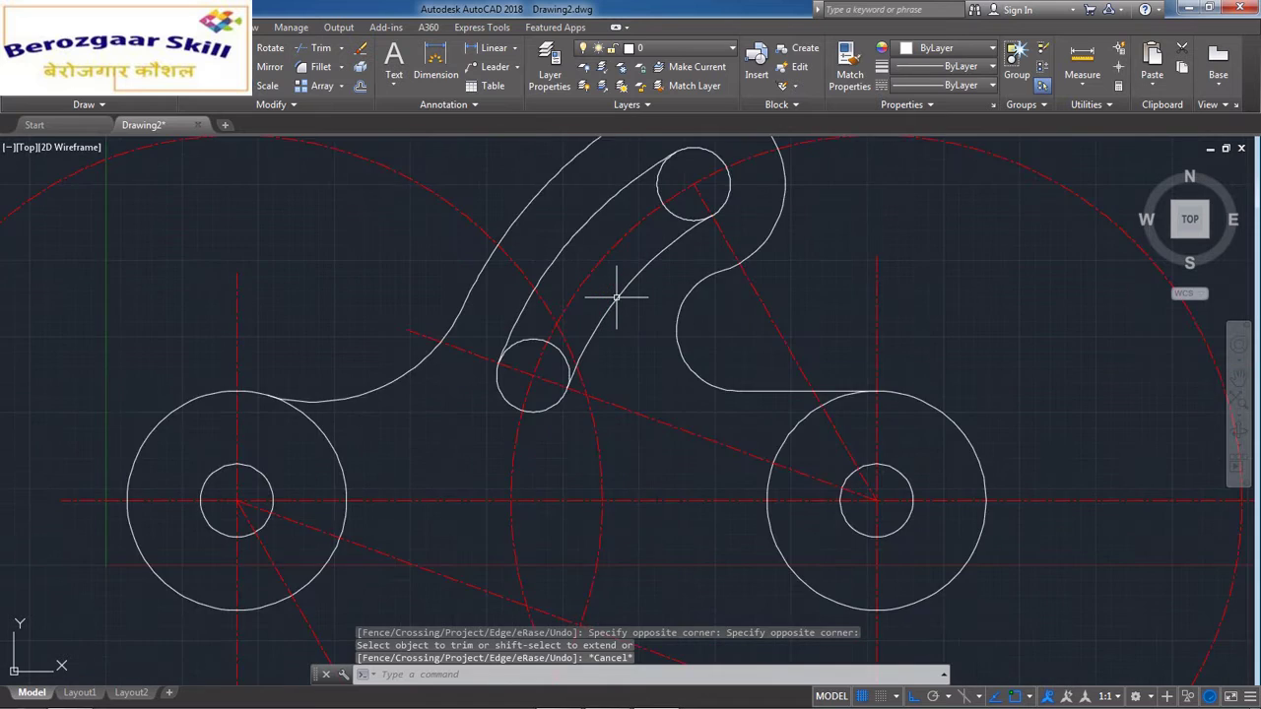
pyautogui.scroll(-2, 645, 427)
pyautogui.scroll(2, 620, 394)
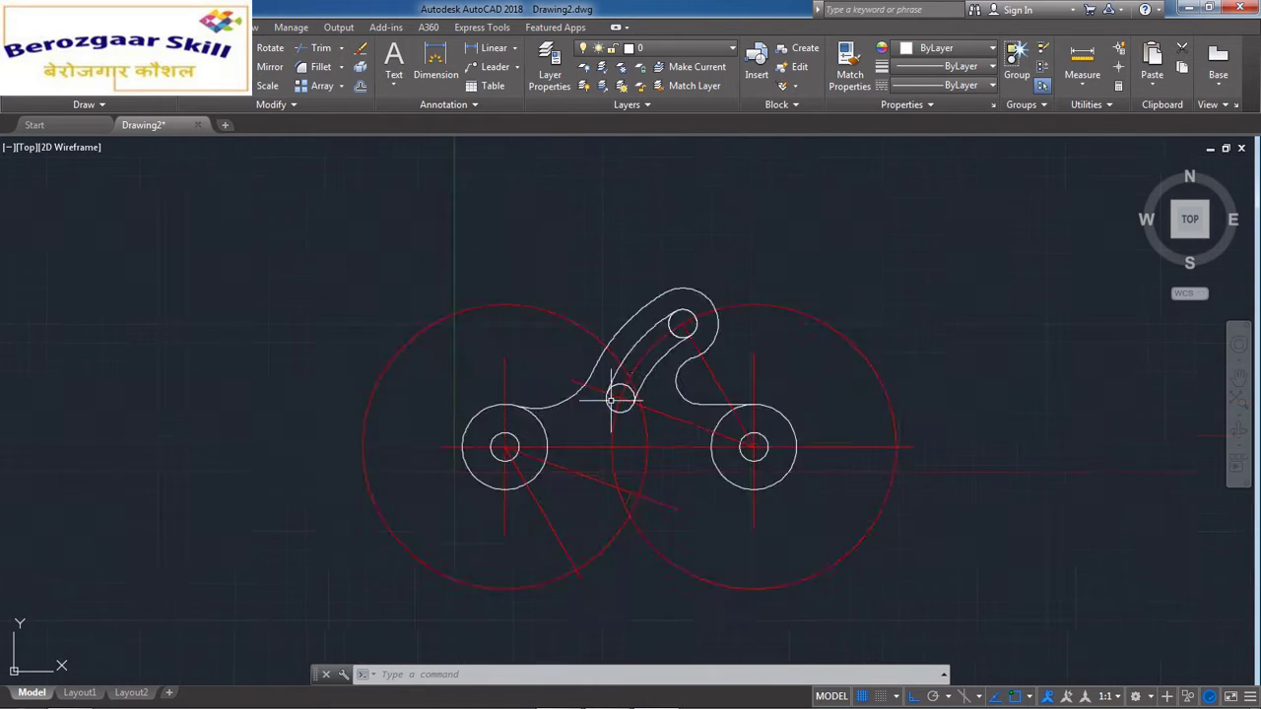
# Step: Examine the lower slot and its outline in the reference image and return to the AutoCAD drawing
pyautogui.click(607, 697)
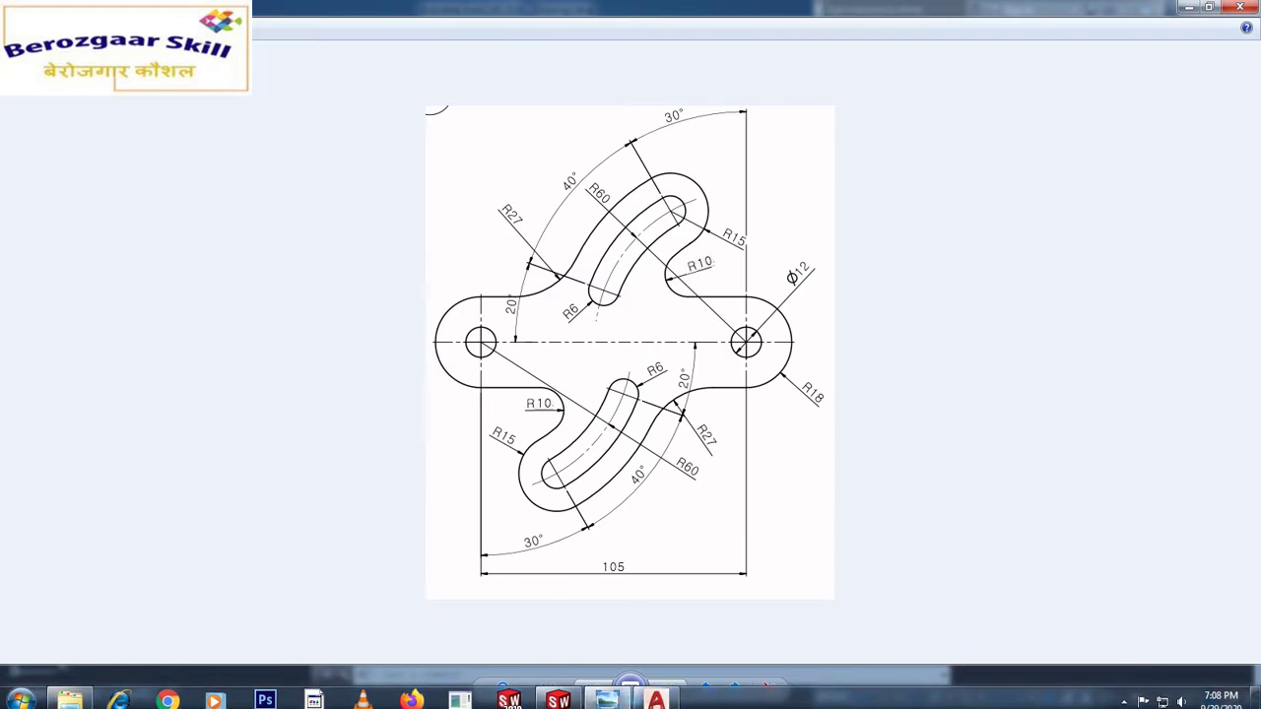
pyautogui.scroll(3, 629, 370)
pyautogui.scroll(-3, 629, 370)
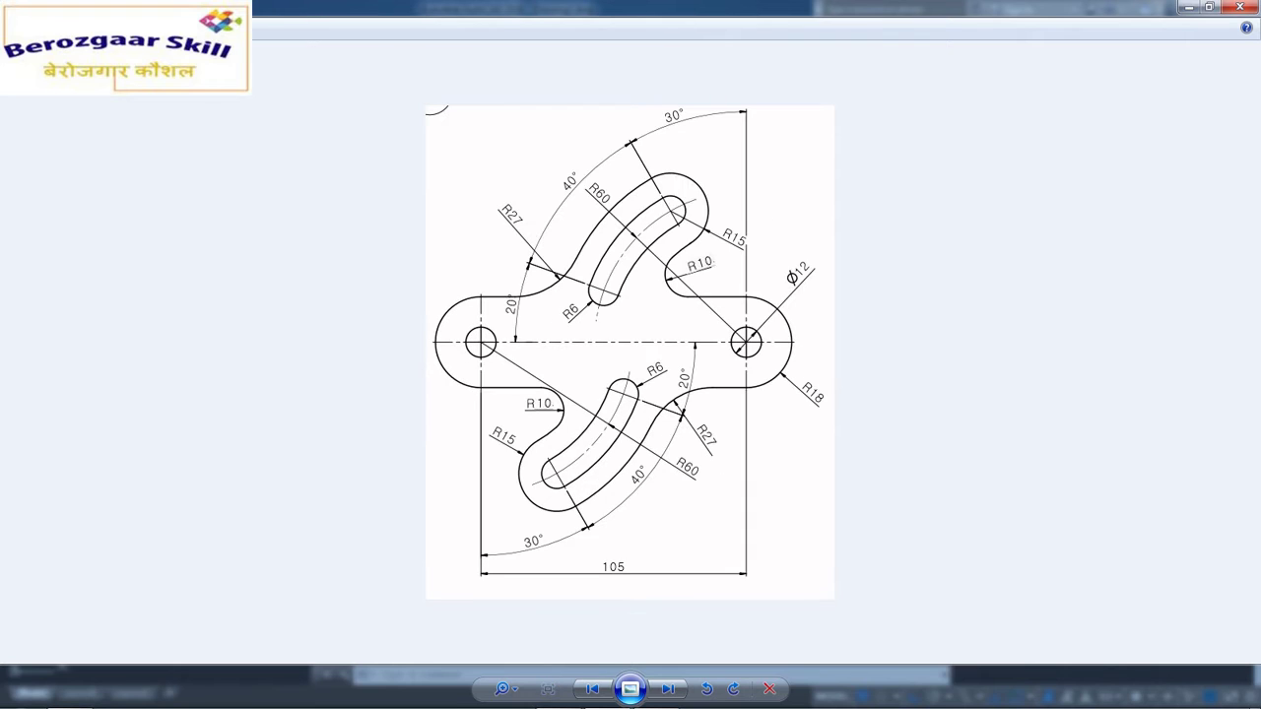
pyautogui.click(653, 690)
pyautogui.scroll(2, 620, 459)
pyautogui.scroll(-2, 577, 535)
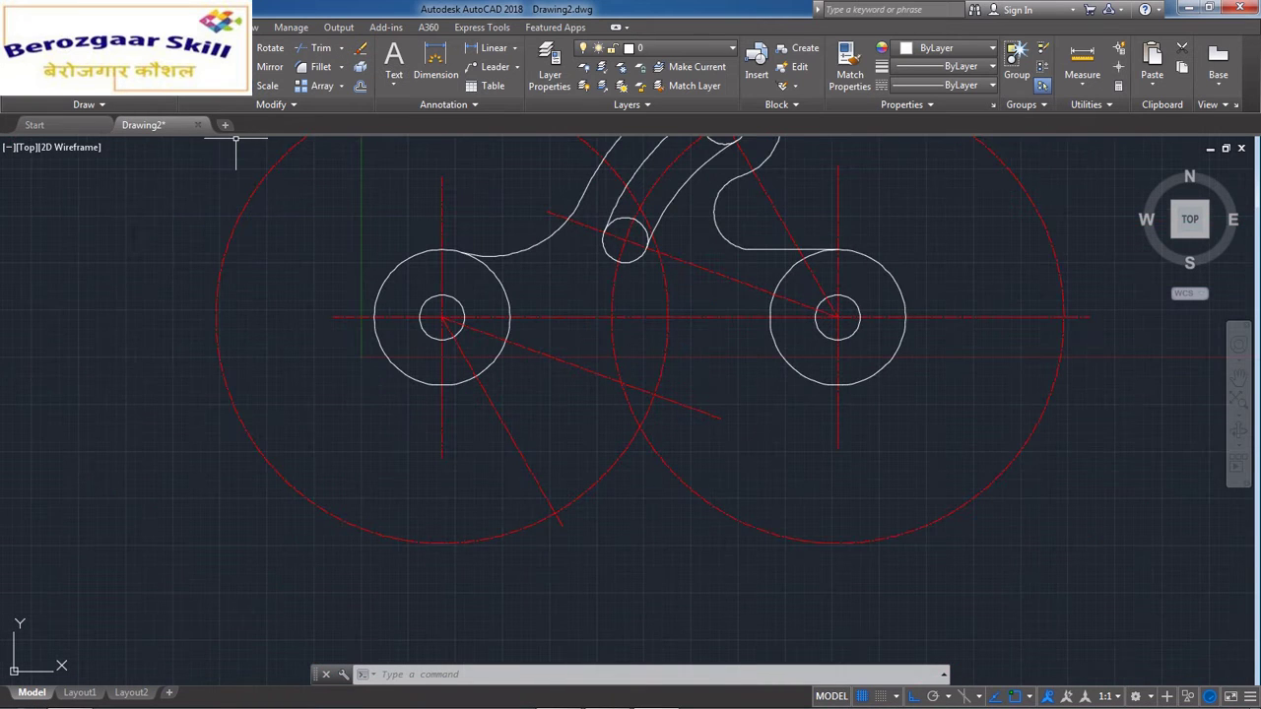
pyautogui.write('c')
pyautogui.press('Return')
pyautogui.click(544, 491)
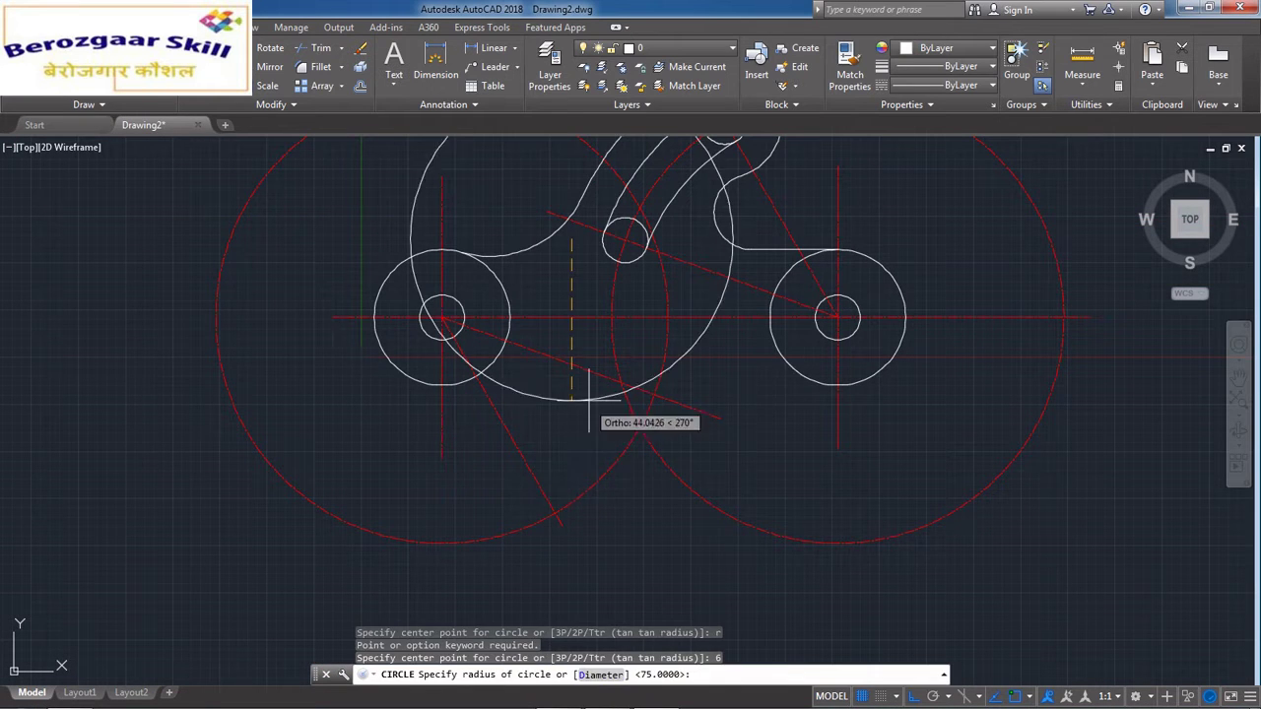
pyautogui.press('Escape')
# Step: Draw a circle of radius 6 where the steeper angled centre line crosses the left-hand construction circle, at the lower slot's lower end
pyautogui.press('Return')
pyautogui.scroll(2, 511, 490)
pyautogui.click(581, 527)
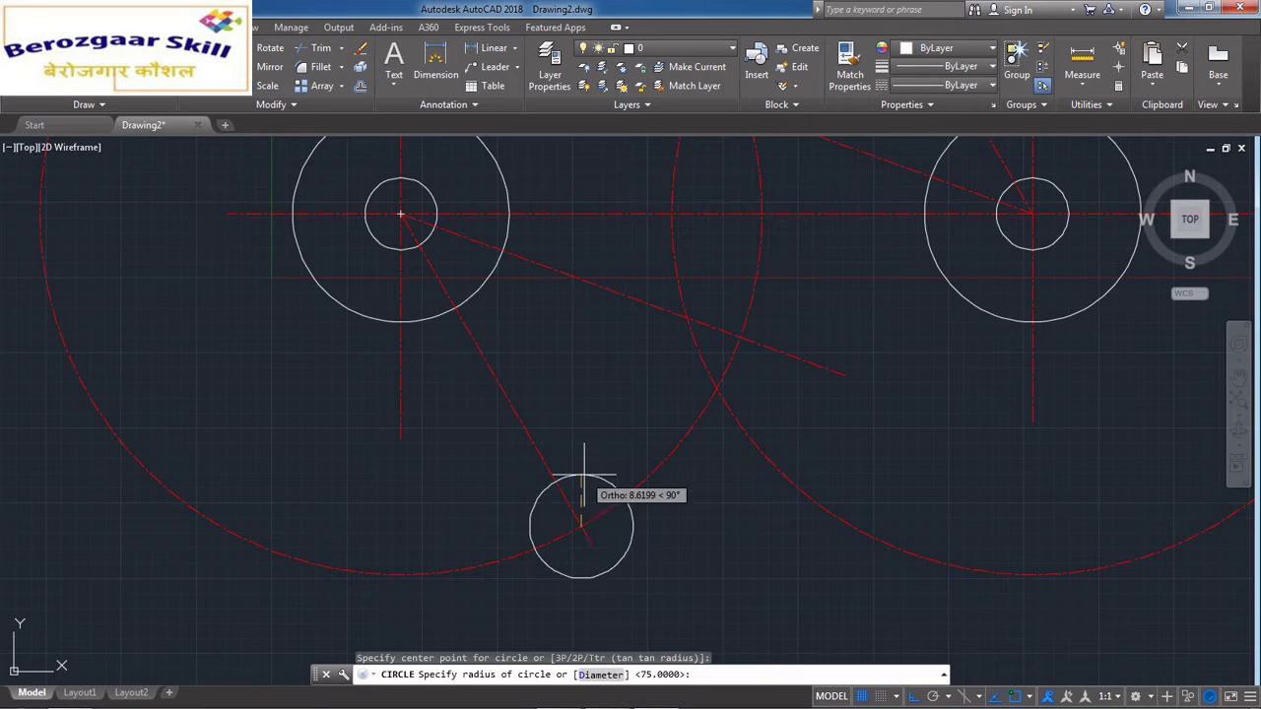
pyautogui.write('r')
pyautogui.press('Return')
pyautogui.write('6')
pyautogui.press('Return')
# Step: Draw a concentric circle of radius 15 around the radius 6 circle at the lower slot's lower end
pyautogui.rightClick(583, 475)
pyautogui.click(631, 371)
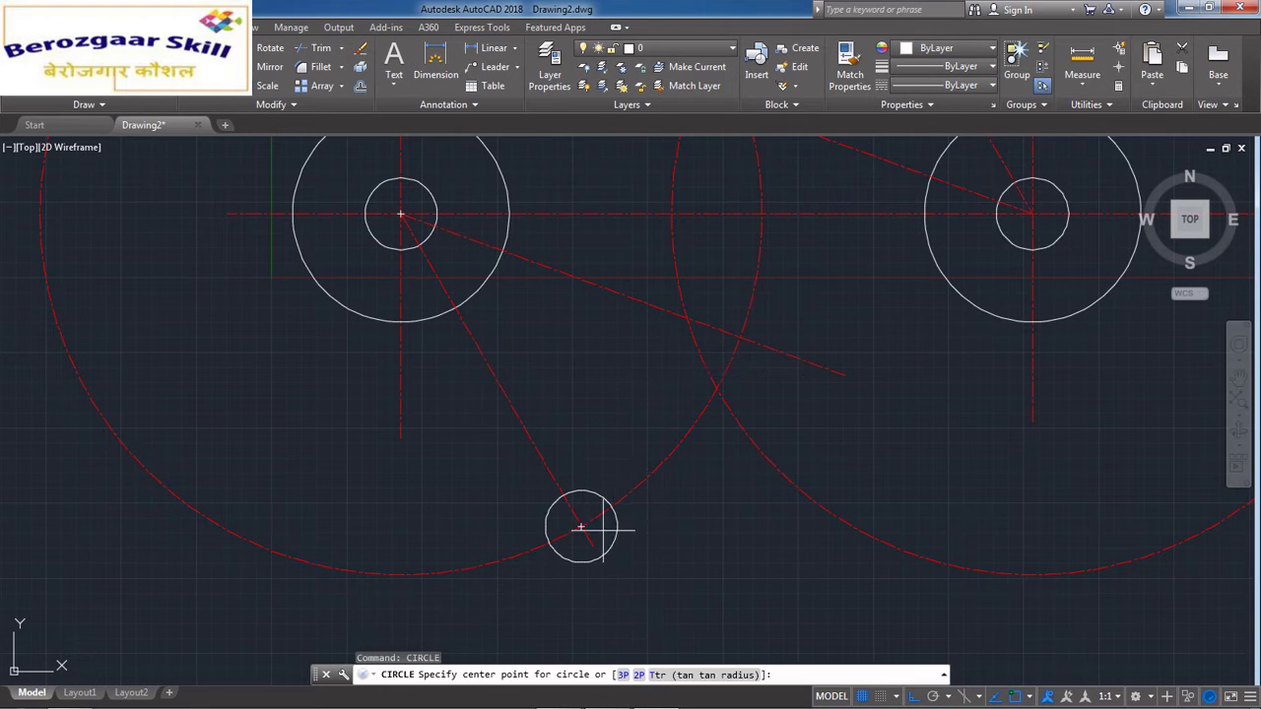
pyautogui.click(581, 527)
pyautogui.write('r')
pyautogui.press('Return')
pyautogui.write('15')
pyautogui.press('Return')
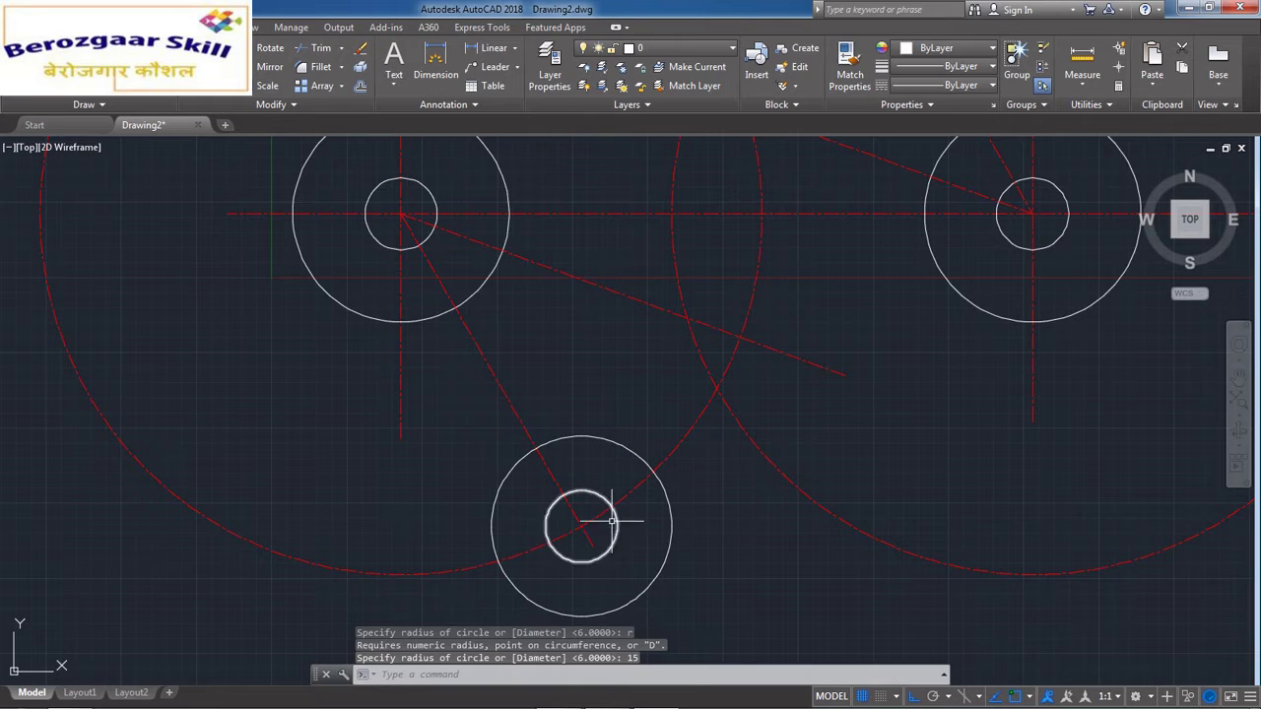
# Step: Copy the lower radius 6 circle from its centre to where the 20° centre line crosses the left-hand construction circle
pyautogui.click(615, 519)
pyautogui.write('co')
pyautogui.press('Return')
pyautogui.click(581, 528)
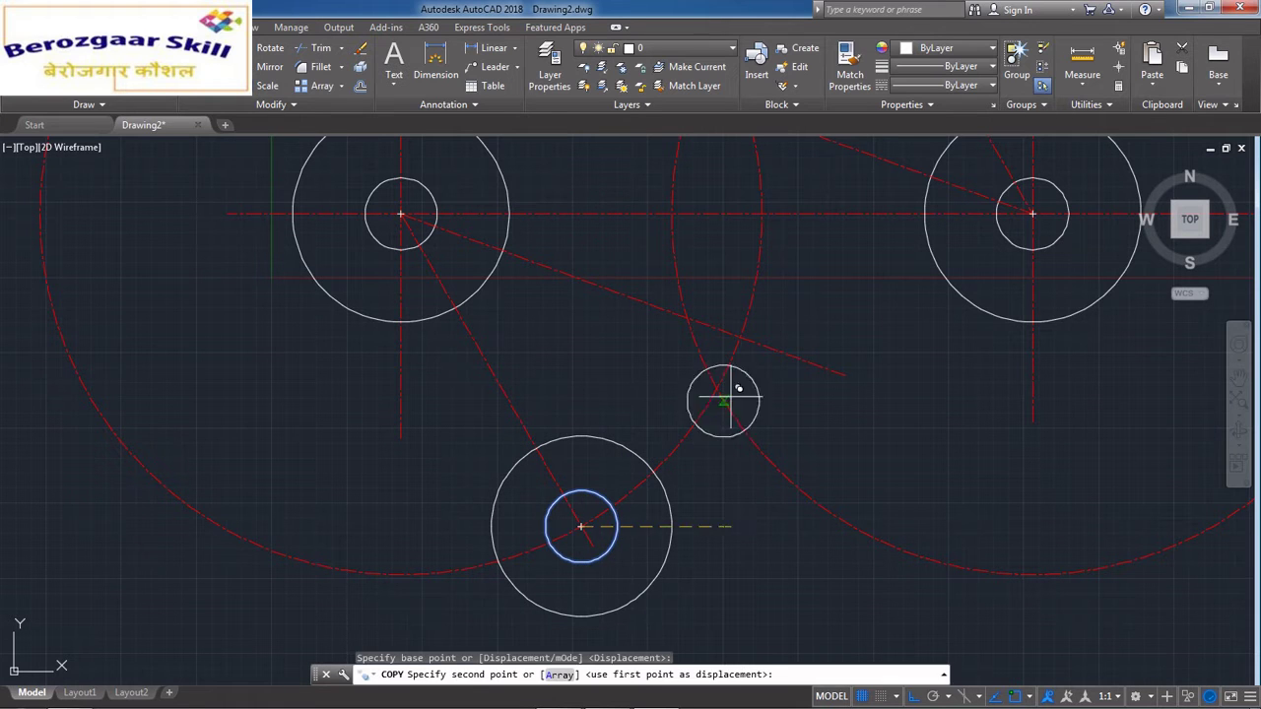
pyautogui.click(740, 338)
pyautogui.press('Escape')
# Step: Draw the lower slot's inner arc centred on the left hole, joining the inner sides of the two radius 6 circles
pyautogui.scroll(-3, 718, 490)
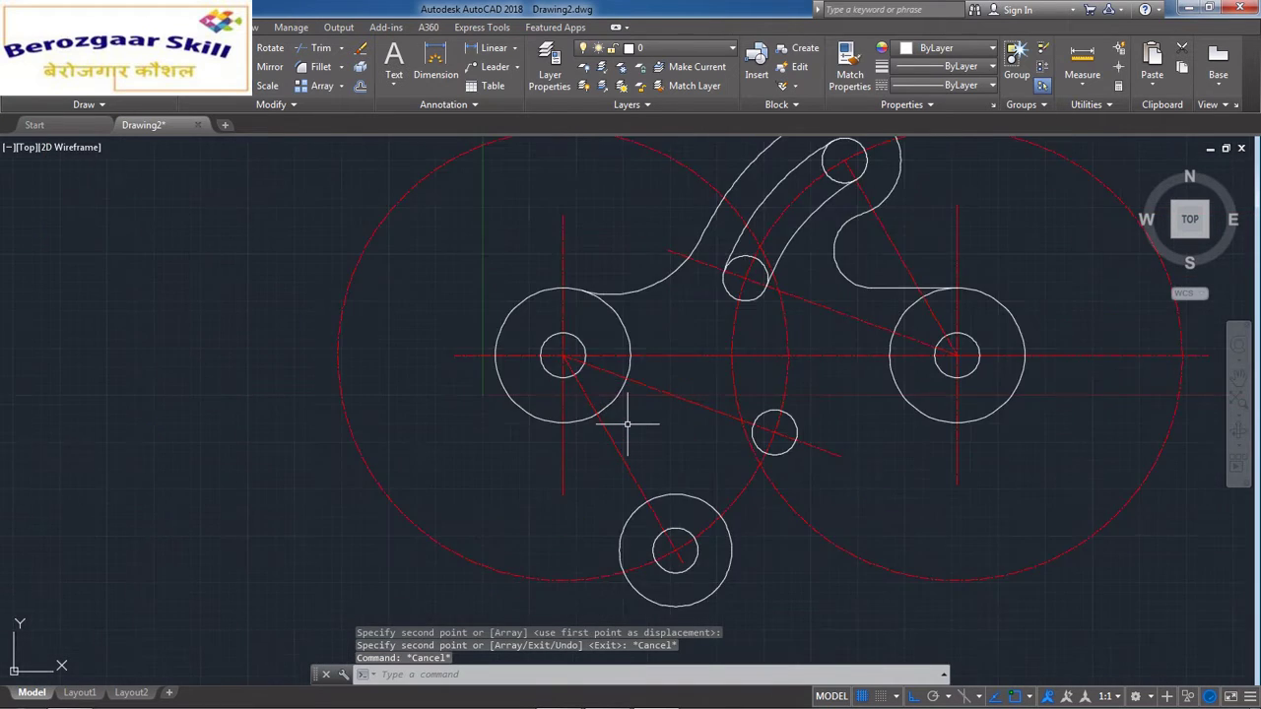
pyautogui.click(120, 87)
pyautogui.click(173, 345)
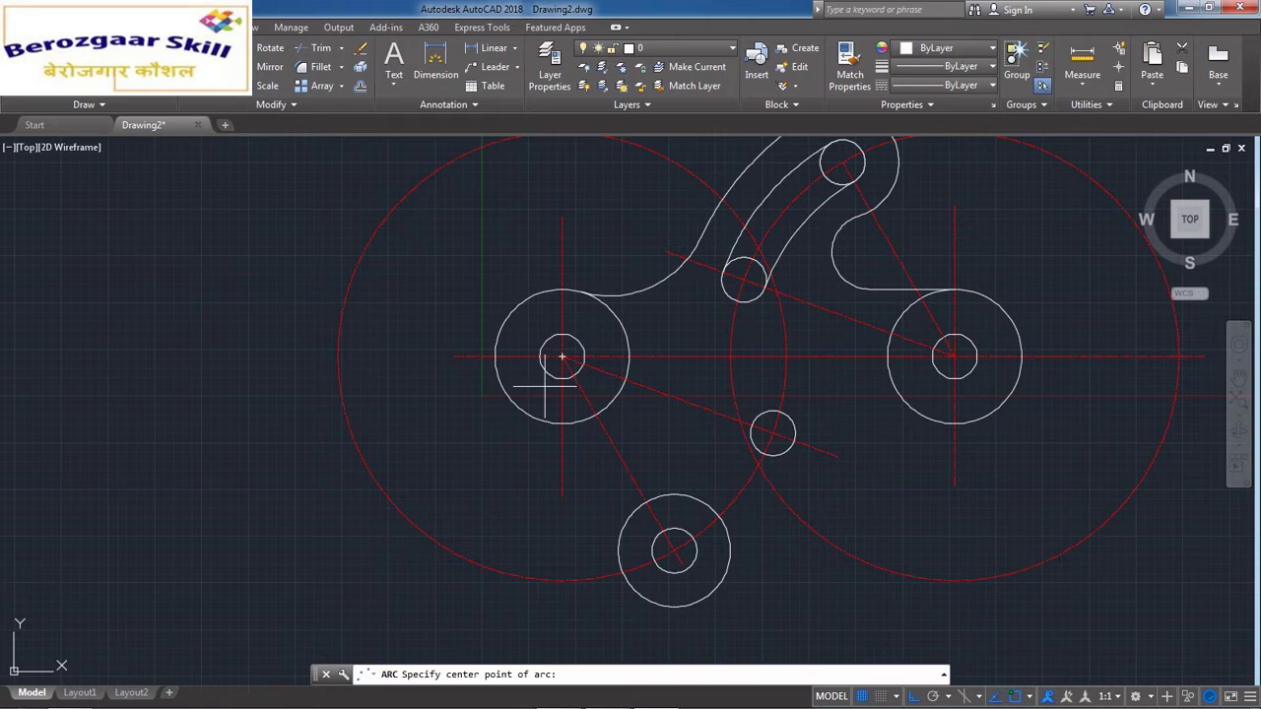
pyautogui.click(561, 358)
pyautogui.click(664, 532)
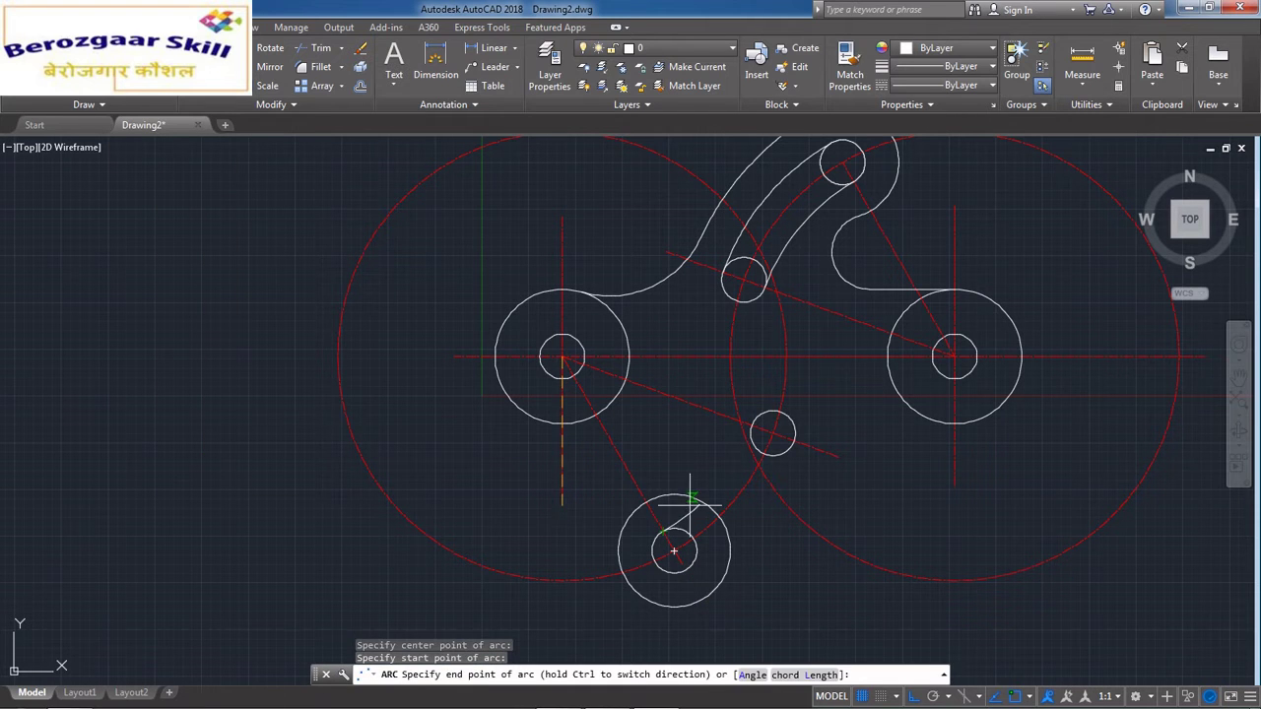
pyautogui.click(755, 429)
# Step: Draw the lower slot's outer arc centred on the left hole, joining the outer sides of the two radius 6 circles
pyautogui.click(120, 86)
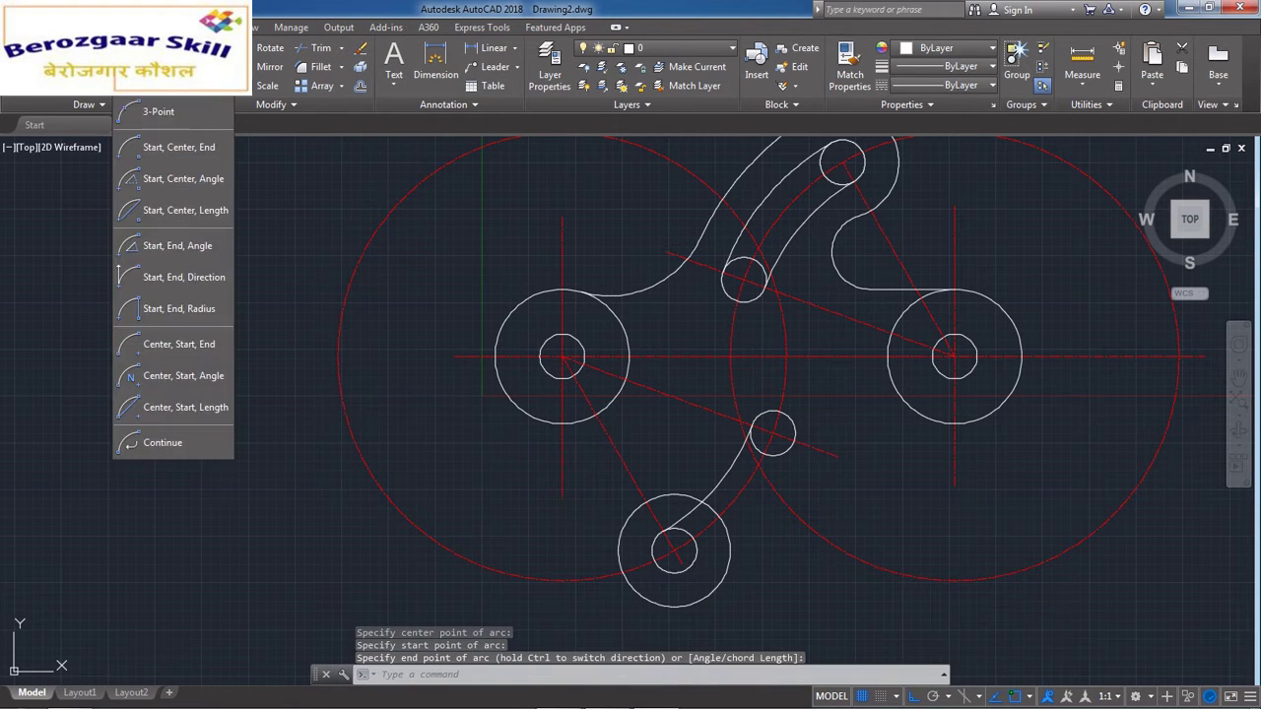
pyautogui.click(174, 345)
pyautogui.click(562, 358)
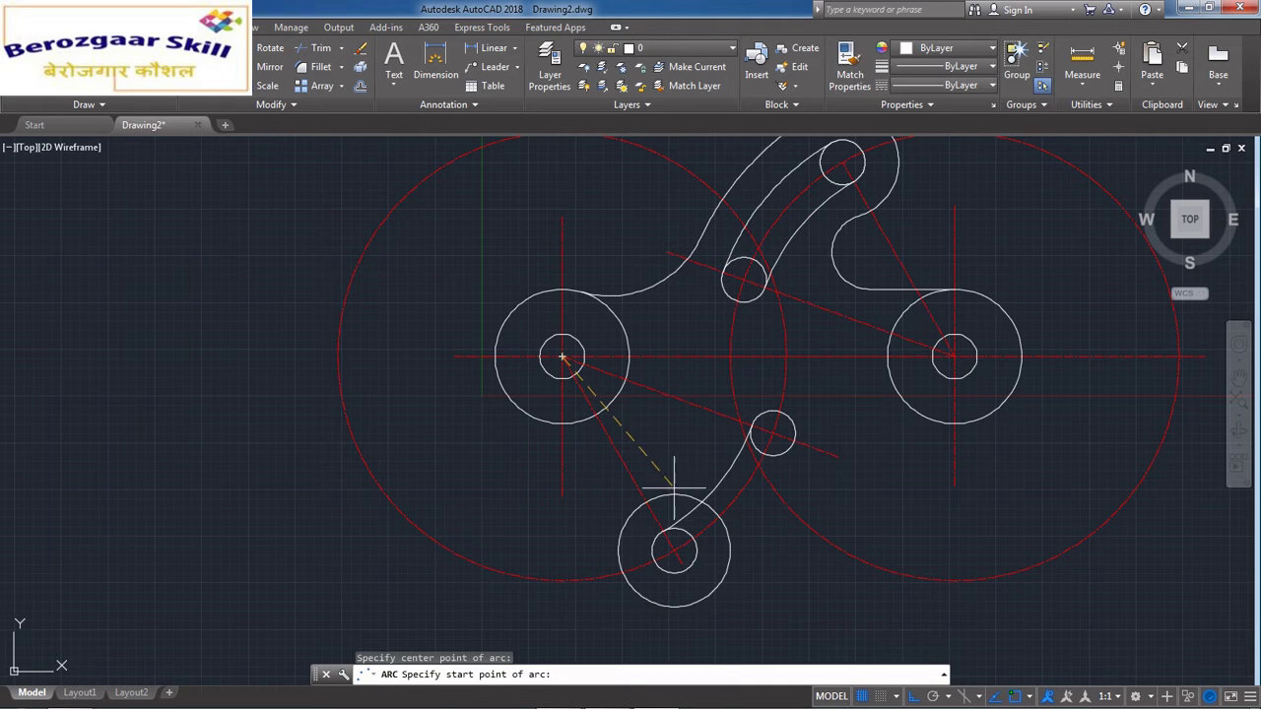
pyautogui.click(683, 569)
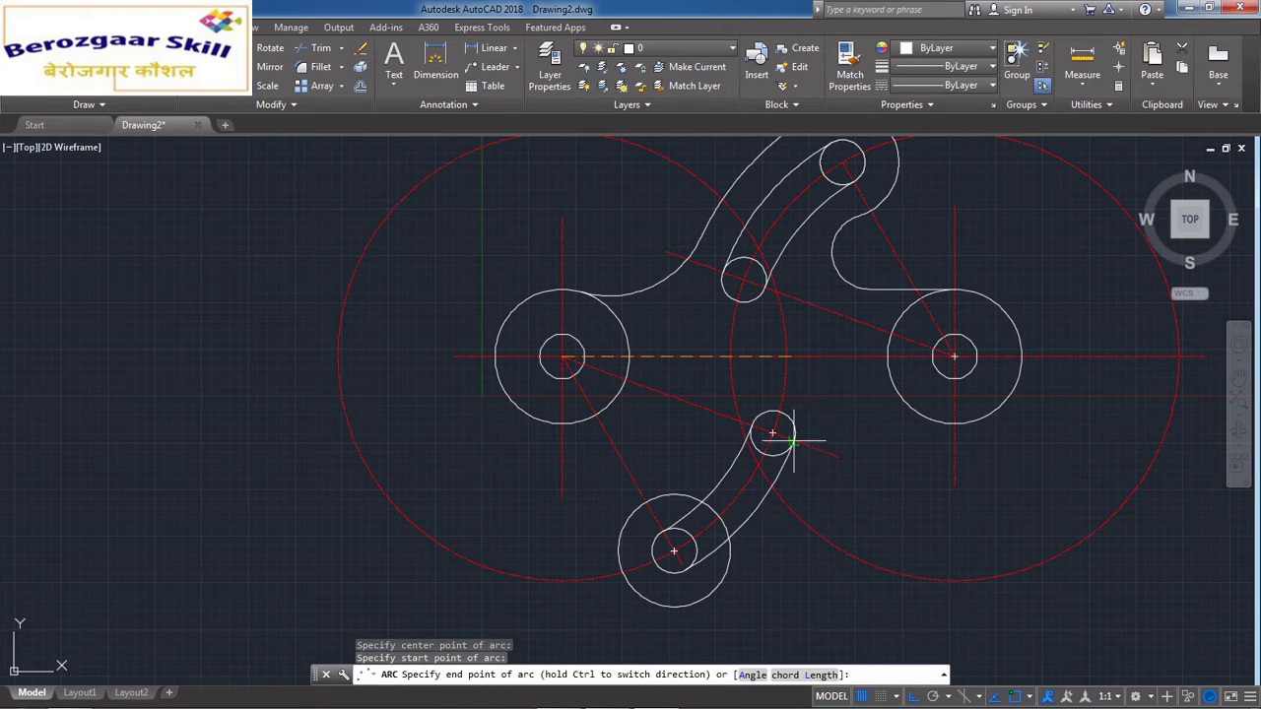
pyautogui.click(794, 433)
# Step: Check the lower outline in the reference image and, back in AutoCAD, draw a horizontal line rightward from the left outer circle's bottom quadrant
pyautogui.scroll(-4, 615, 433)
pyautogui.scroll(6, 619, 497)
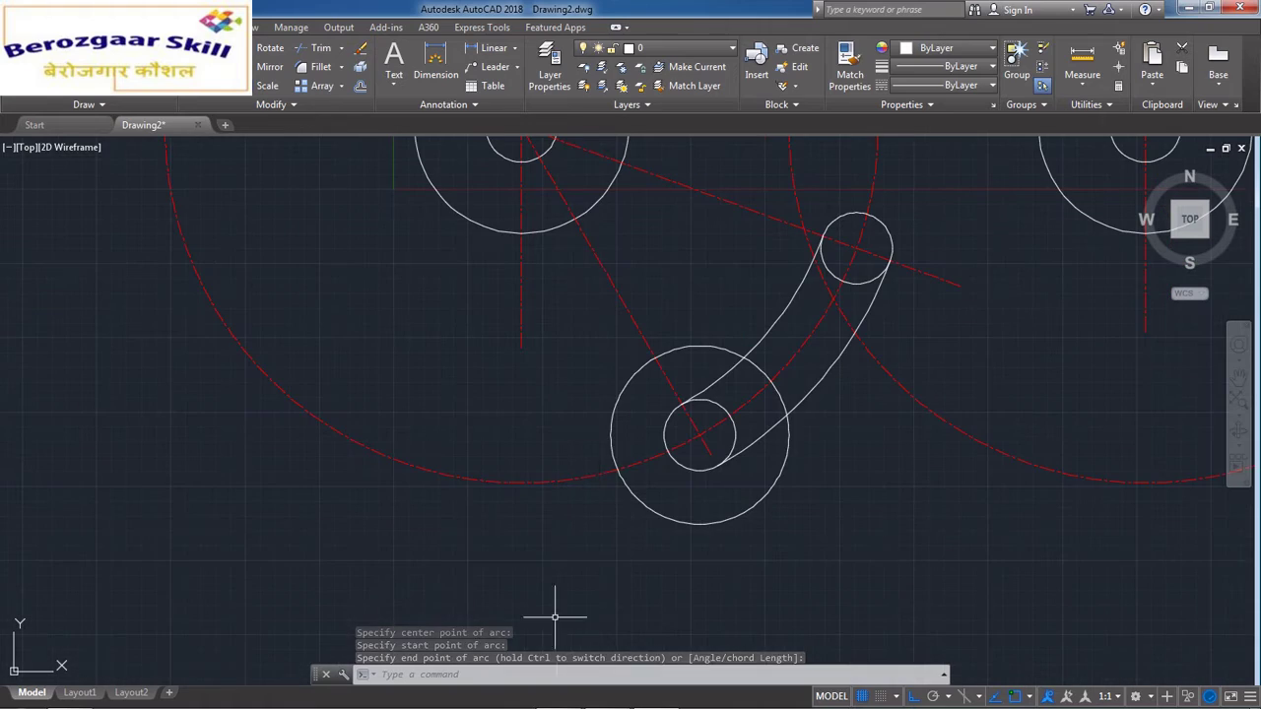
pyautogui.click(608, 694)
pyautogui.scroll(6, 591, 418)
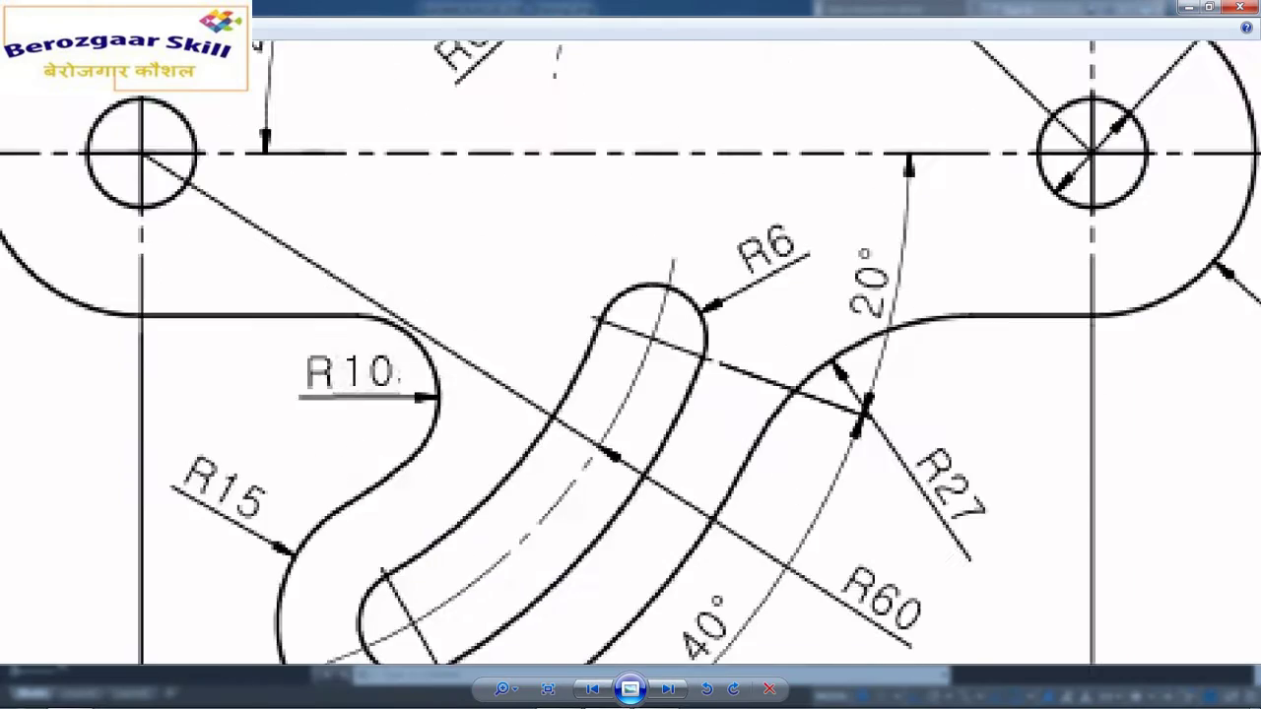
pyautogui.scroll(-6, 591, 417)
pyautogui.click(656, 690)
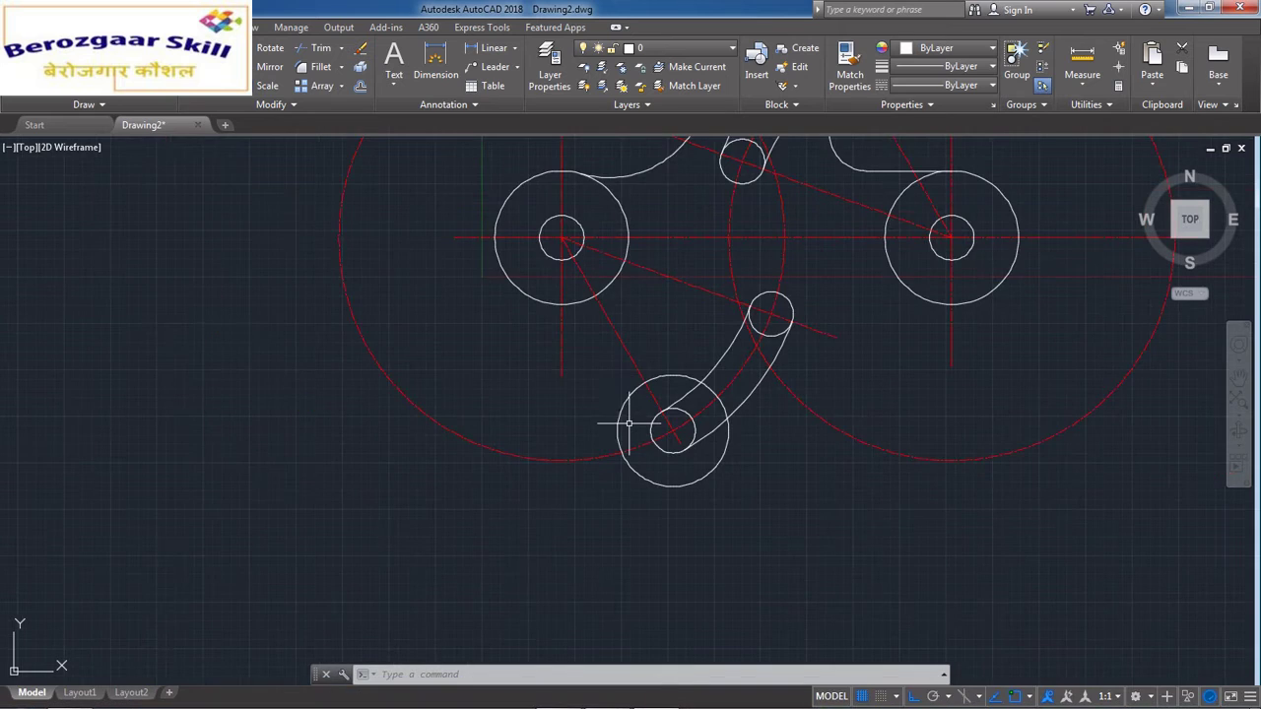
pyautogui.write('l')
pyautogui.press('Return')
pyautogui.click(562, 303)
pyautogui.click(673, 303)
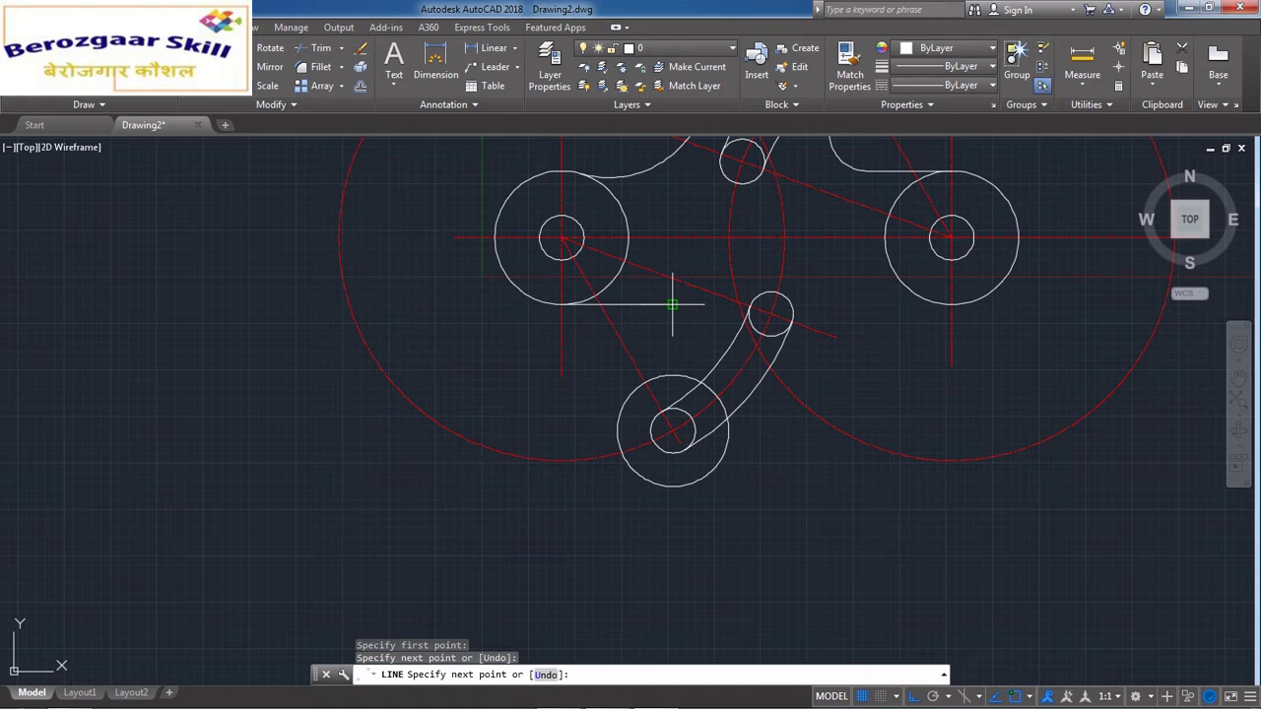
pyautogui.press('Escape')
# Step: Fillet the new horizontal line and the lower radius 15 circle with radius 10
pyautogui.click(316, 66)
pyautogui.write('r')
pyautogui.press('Return')
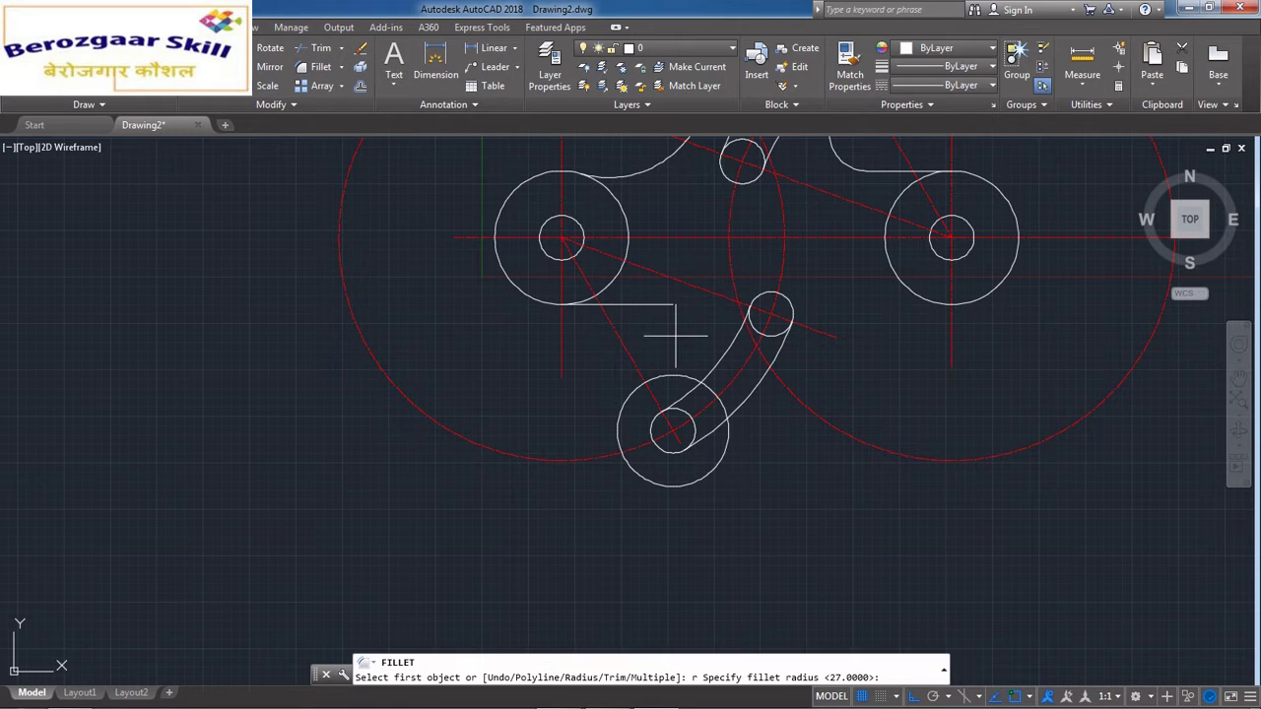
pyautogui.write('10')
pyautogui.press('Return')
pyautogui.click(684, 376)
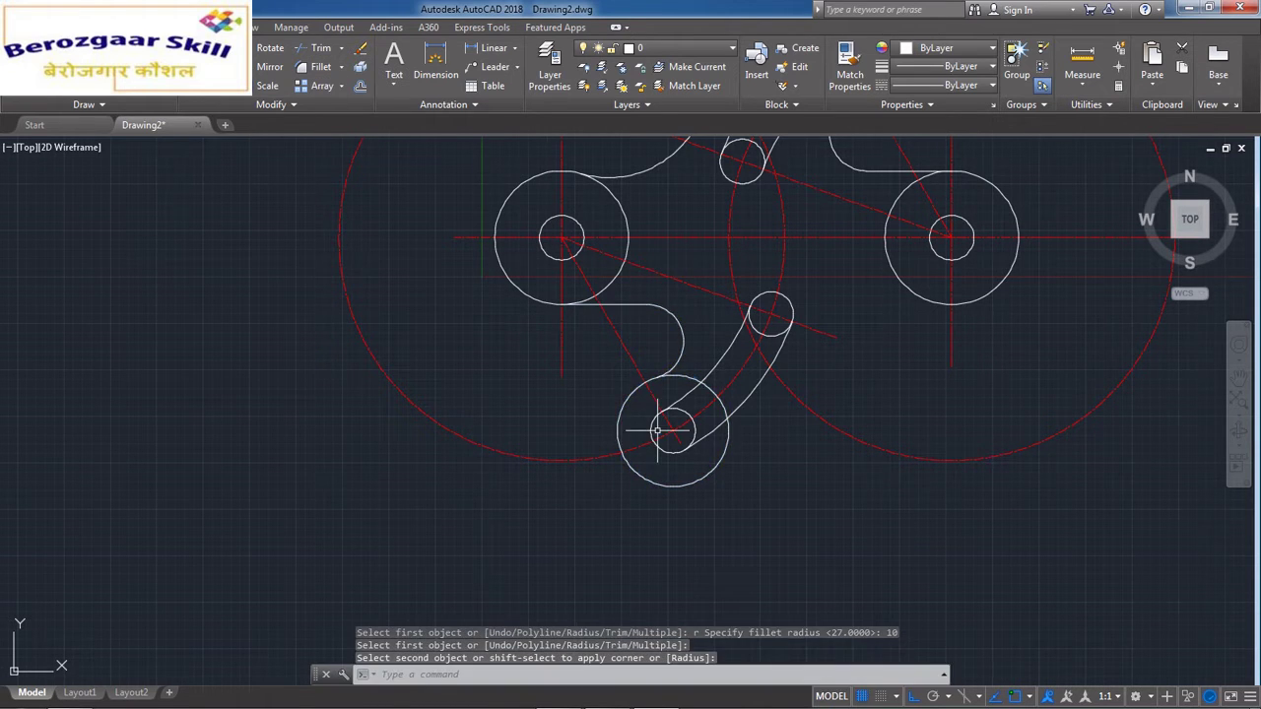
# Step: Trim the lower radius 15 circle between the radius 10 fillet and the lower slot's outer arc
pyautogui.scroll(5, 709, 404)
pyautogui.write('tr')
pyautogui.press('Return')
pyautogui.press('Return')
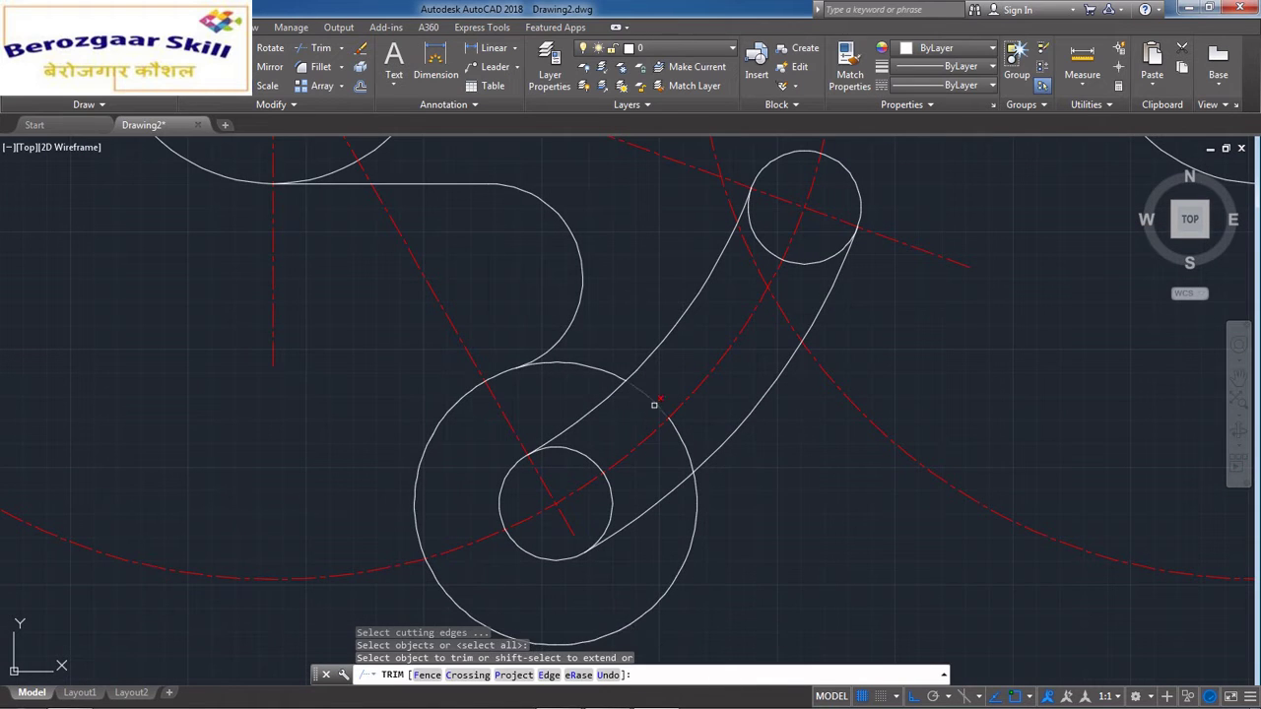
pyautogui.click(652, 404)
pyautogui.click(596, 371)
pyautogui.click(595, 366)
pyautogui.click(668, 427)
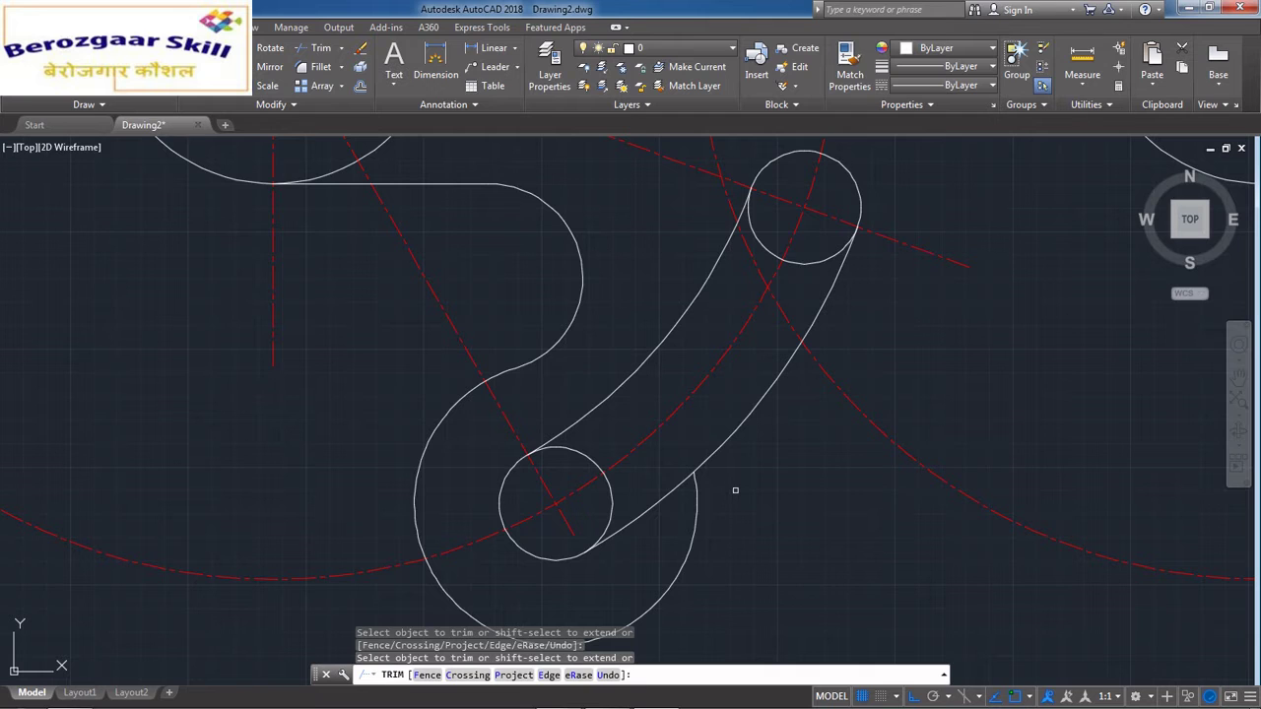
pyautogui.scroll(-6, 735, 490)
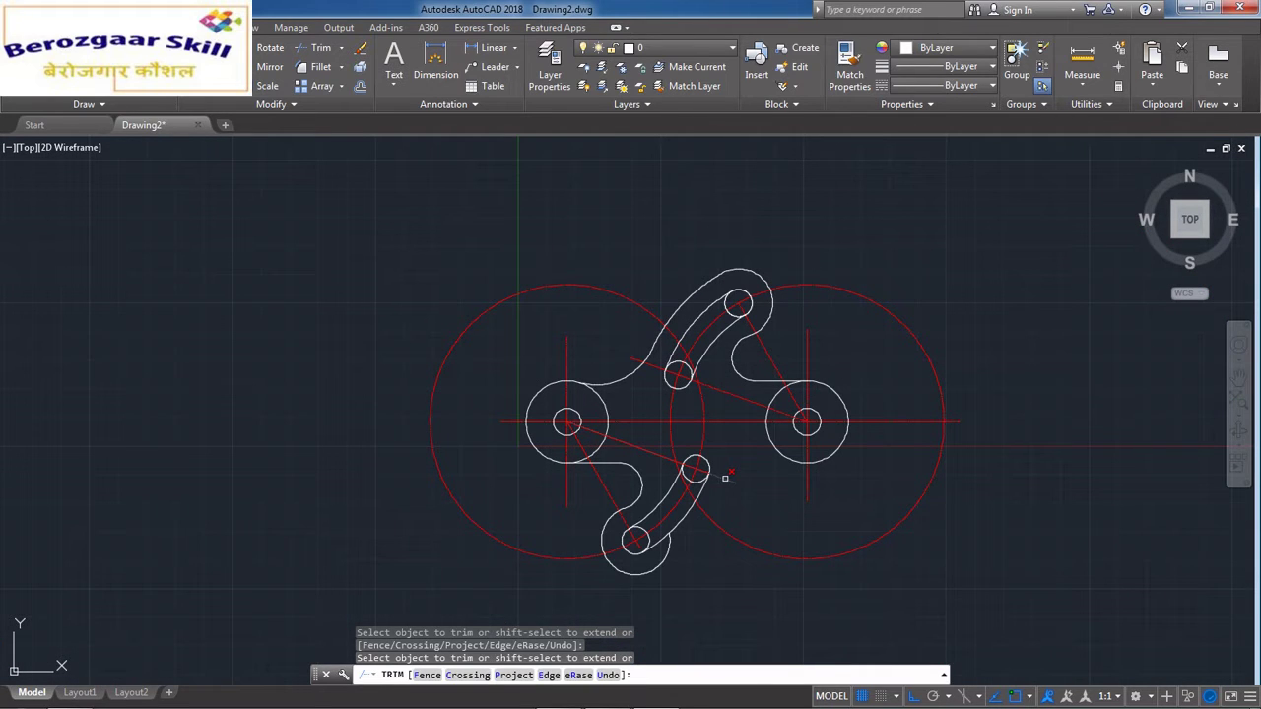
pyautogui.press('Escape')
# Step: Draw a circle of radius 75 centred on the left hole
pyautogui.scroll(5, 596, 473)
pyautogui.moveTo(591, 473); pyautogui.dragTo(698, 516, button='middle')
pyautogui.write('c')
pyautogui.press('Return')
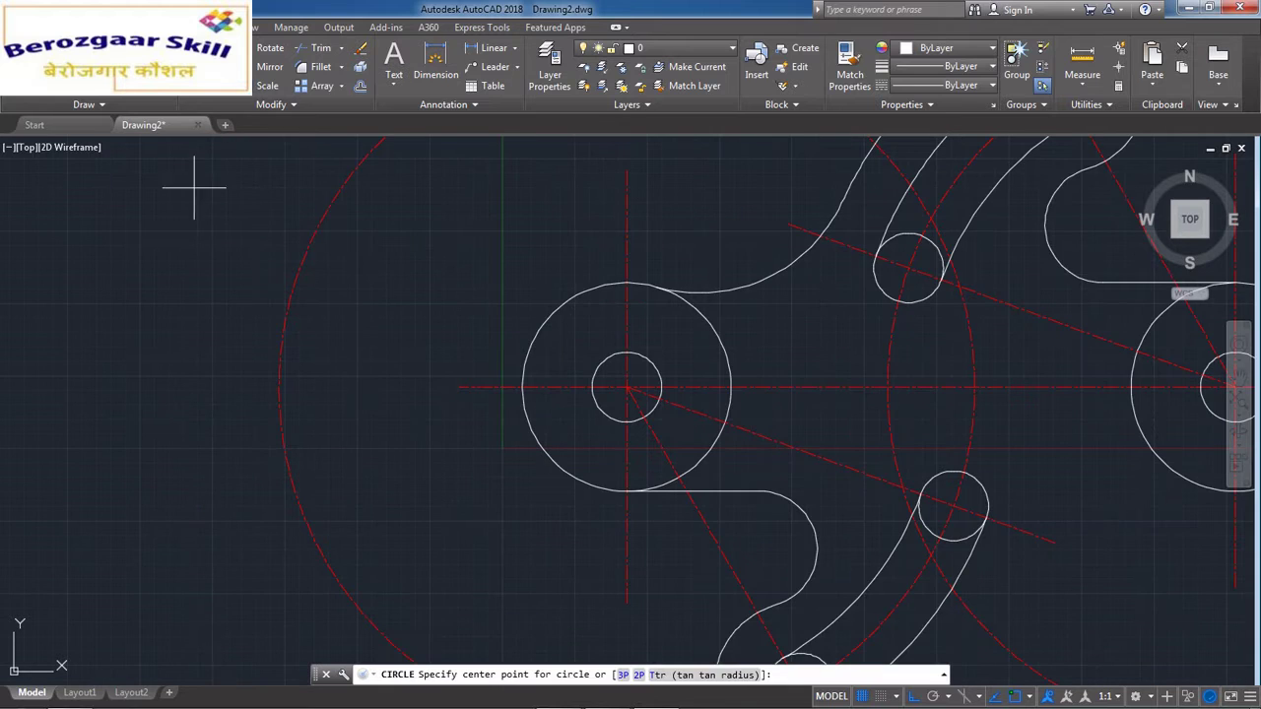
pyautogui.click(626, 387)
pyautogui.scroll(-5, 627, 387)
pyautogui.write('r')
pyautogui.press('Return')
pyautogui.write('75')
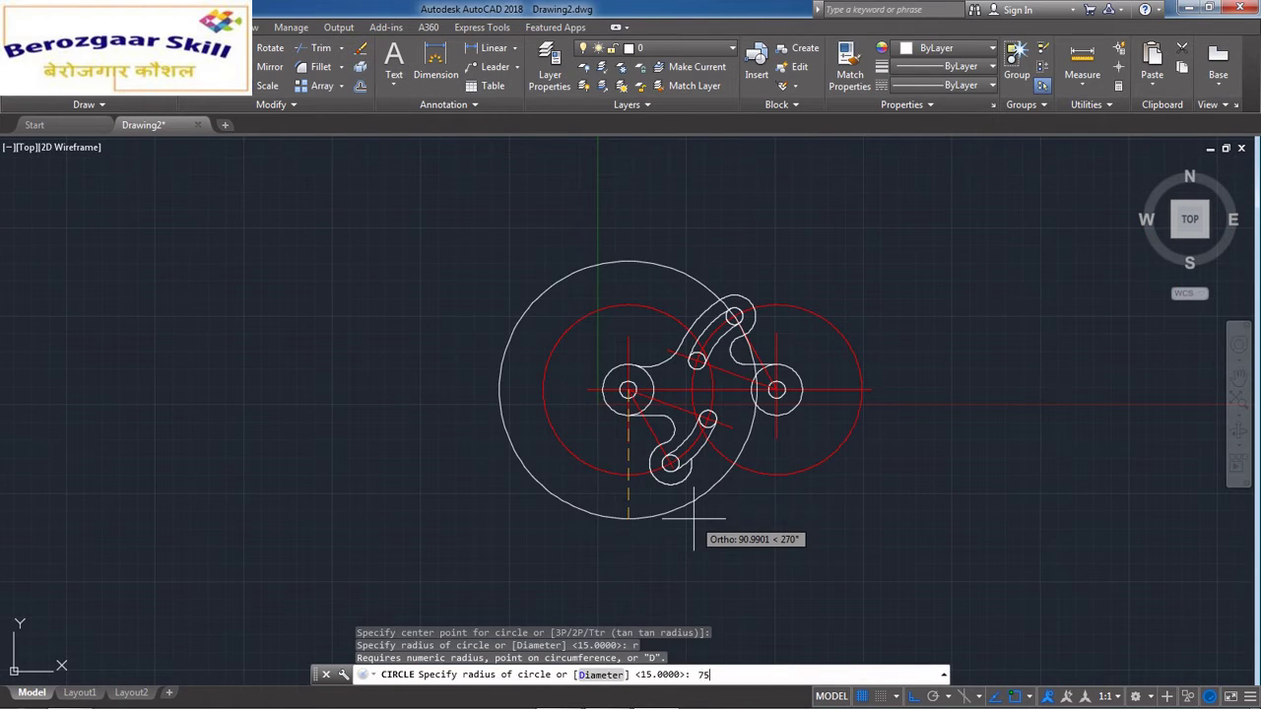
pyautogui.press('Return')
# Step: Trim the remaining piece of the lower radius 15 circle between the slot's outer arc and the radius 75 circle
pyautogui.scroll(5, 690, 478)
pyautogui.write('tr')
pyautogui.press('Return')
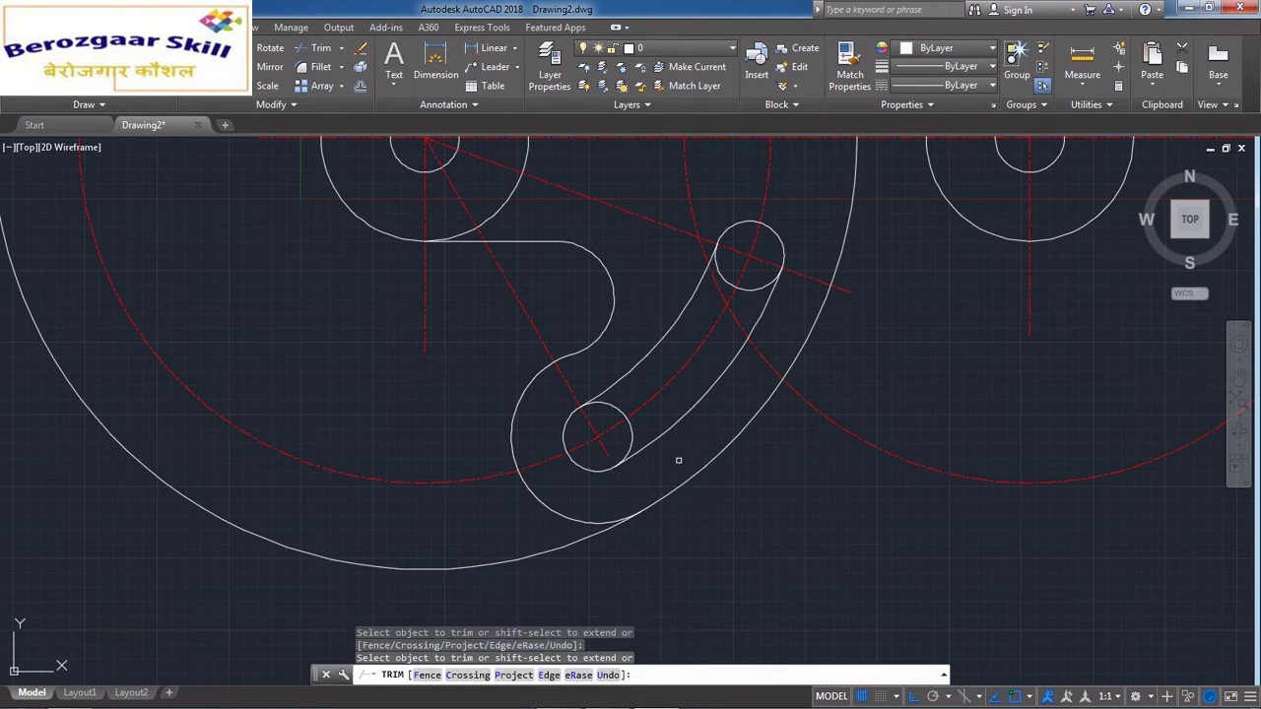
pyautogui.scroll(-5, 688, 570)
pyautogui.scroll(4, 713, 523)
pyautogui.press('Escape')
# Step: Fillet the right-hand outer circle and the radius 75 circle with radius 27
pyautogui.scroll(4, 798, 433)
pyautogui.scroll(-2, 690, 574)
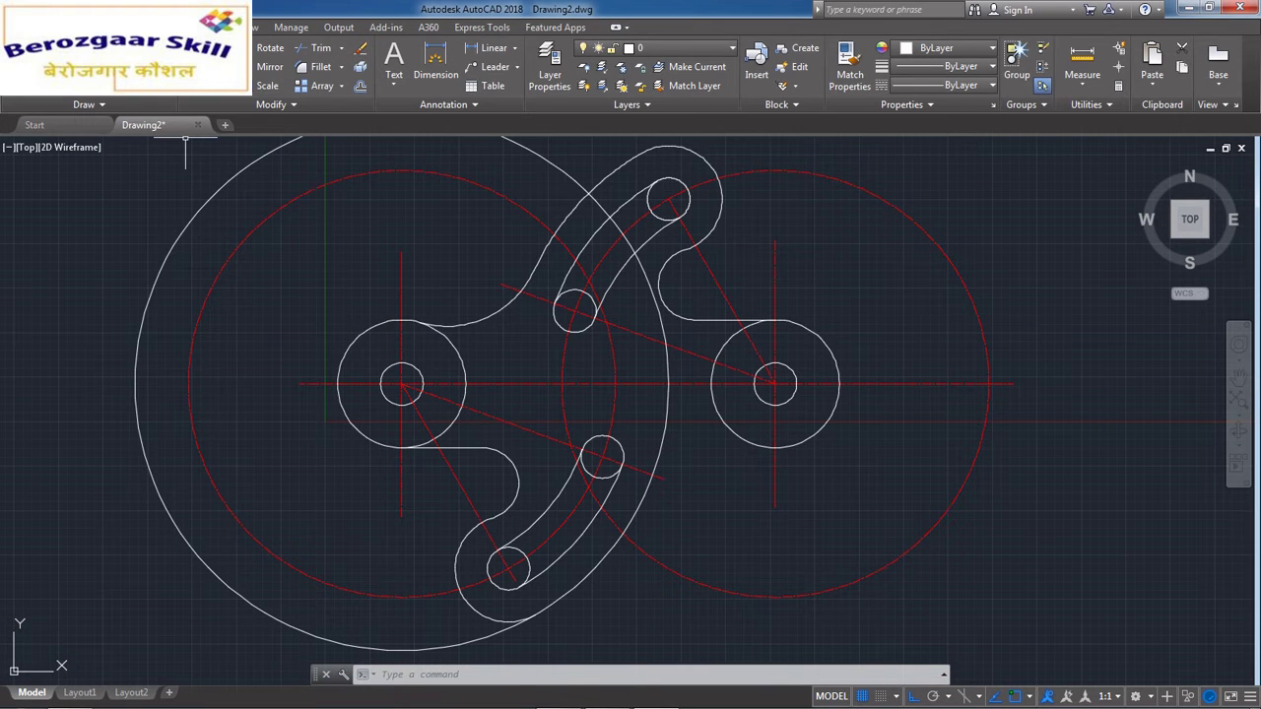
pyautogui.click(321, 66)
pyautogui.write('r')
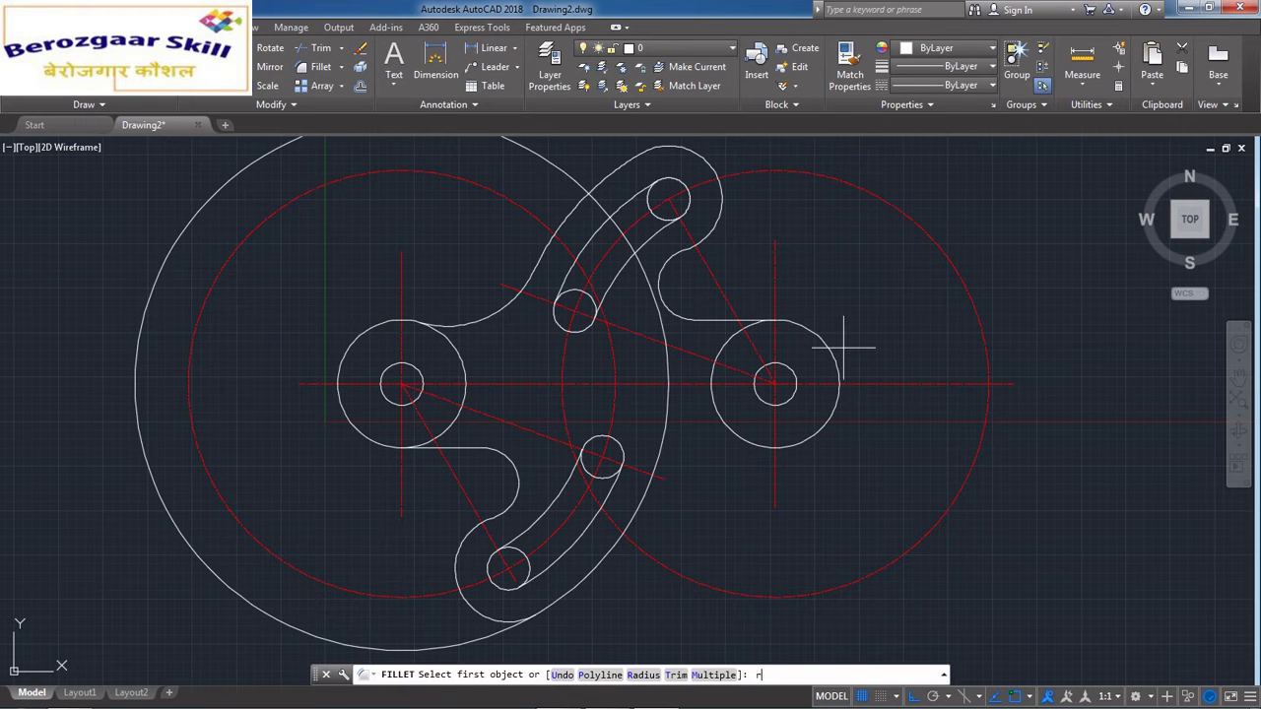
pyautogui.press('Return')
pyautogui.write('27')
pyautogui.press('Return')
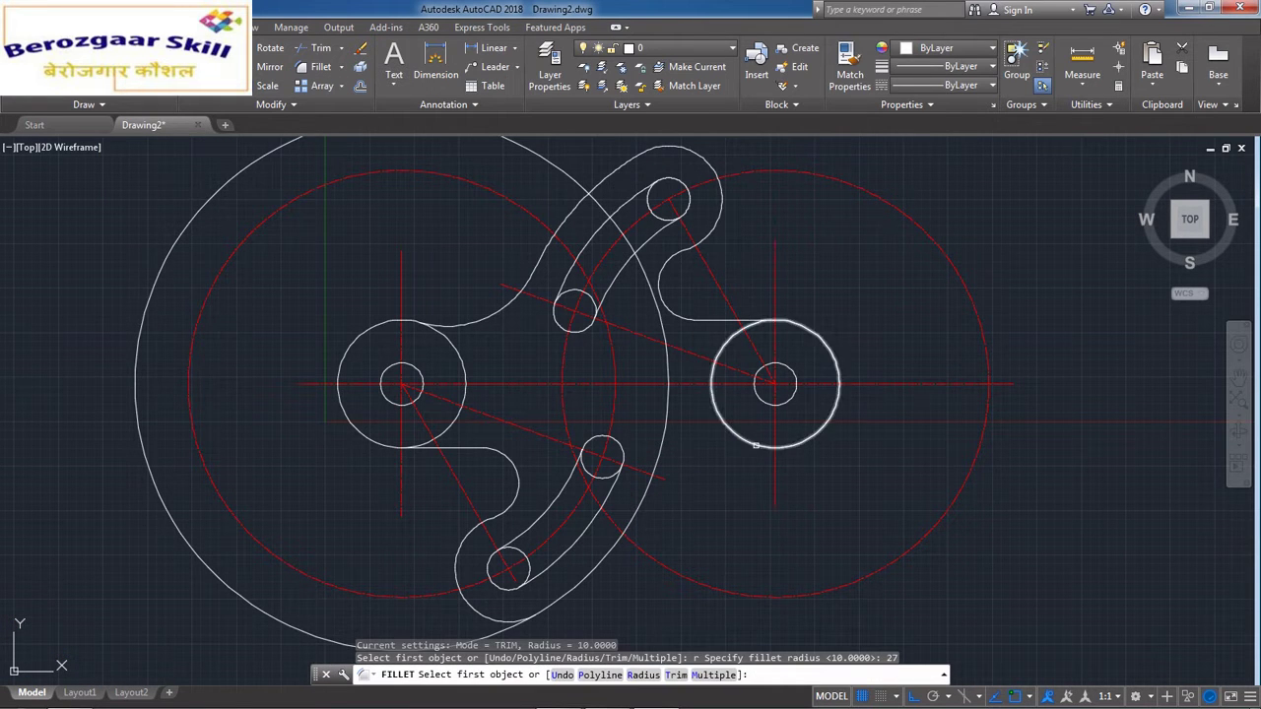
pyautogui.click(756, 445)
pyautogui.click(658, 468)
# Step: Trim the radius 75 circle to leave only the outer outline beside the lower slot
pyautogui.write('tr')
pyautogui.press('Return')
pyautogui.press('Return')
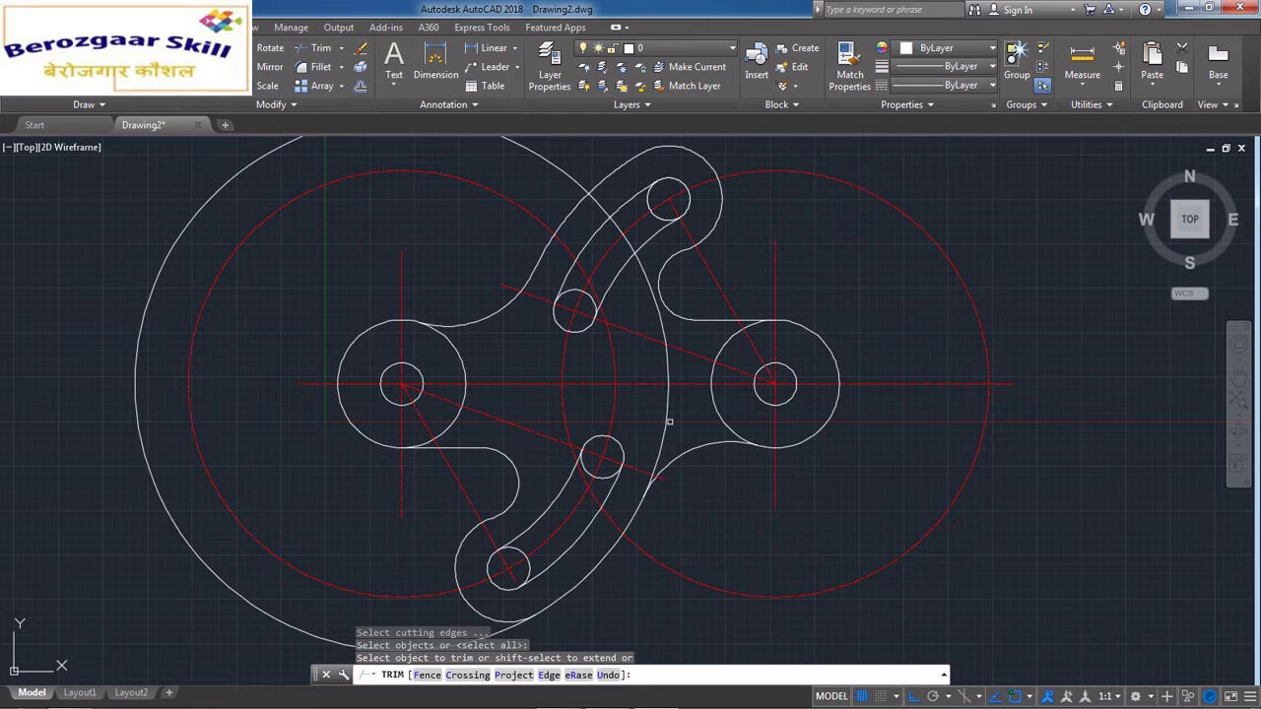
pyautogui.click(669, 422)
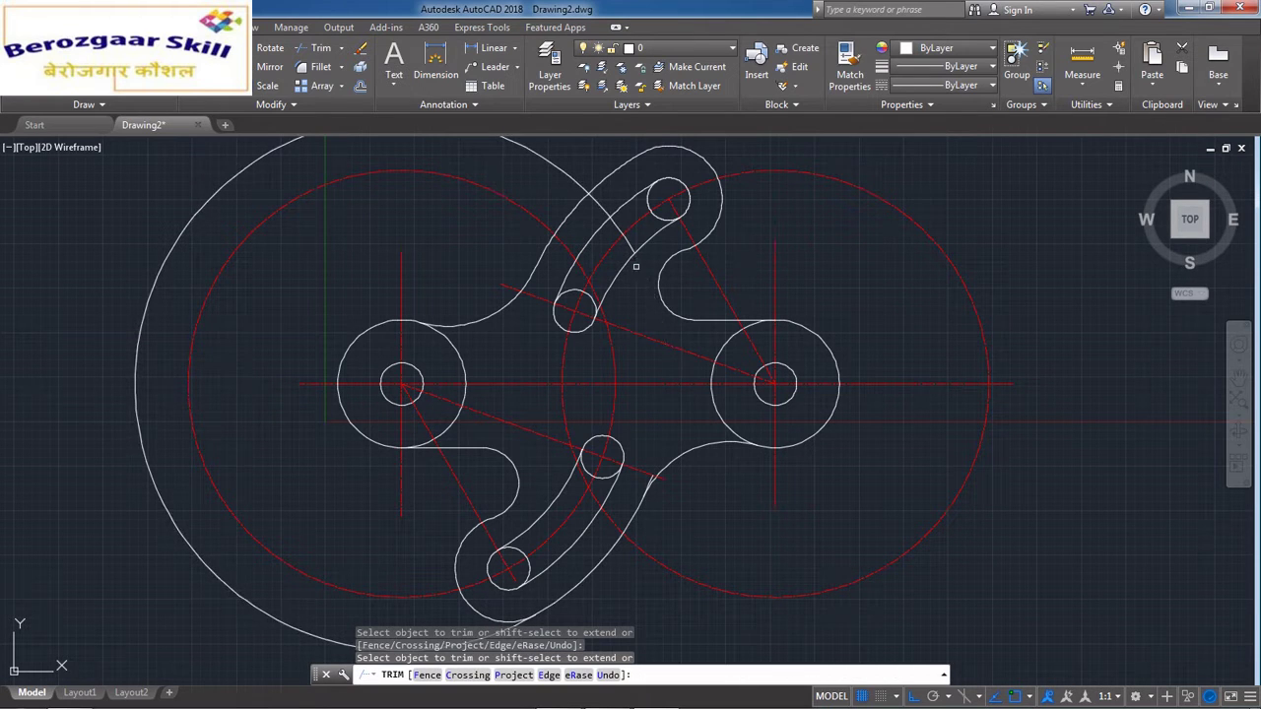
pyautogui.click(596, 205)
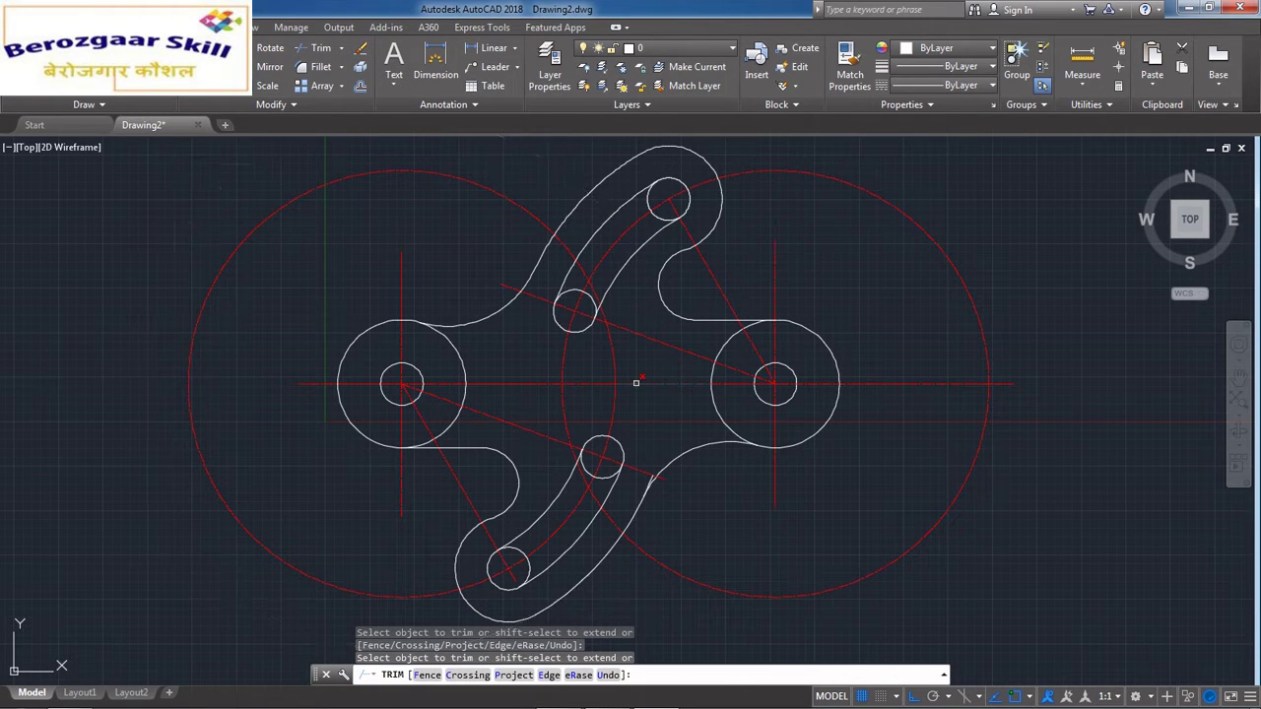
# Step: Trim the part of the left-hand construction circle that lies outside the plate outline
pyautogui.scroll(-5, 636, 382)
pyautogui.scroll(5, 629, 374)
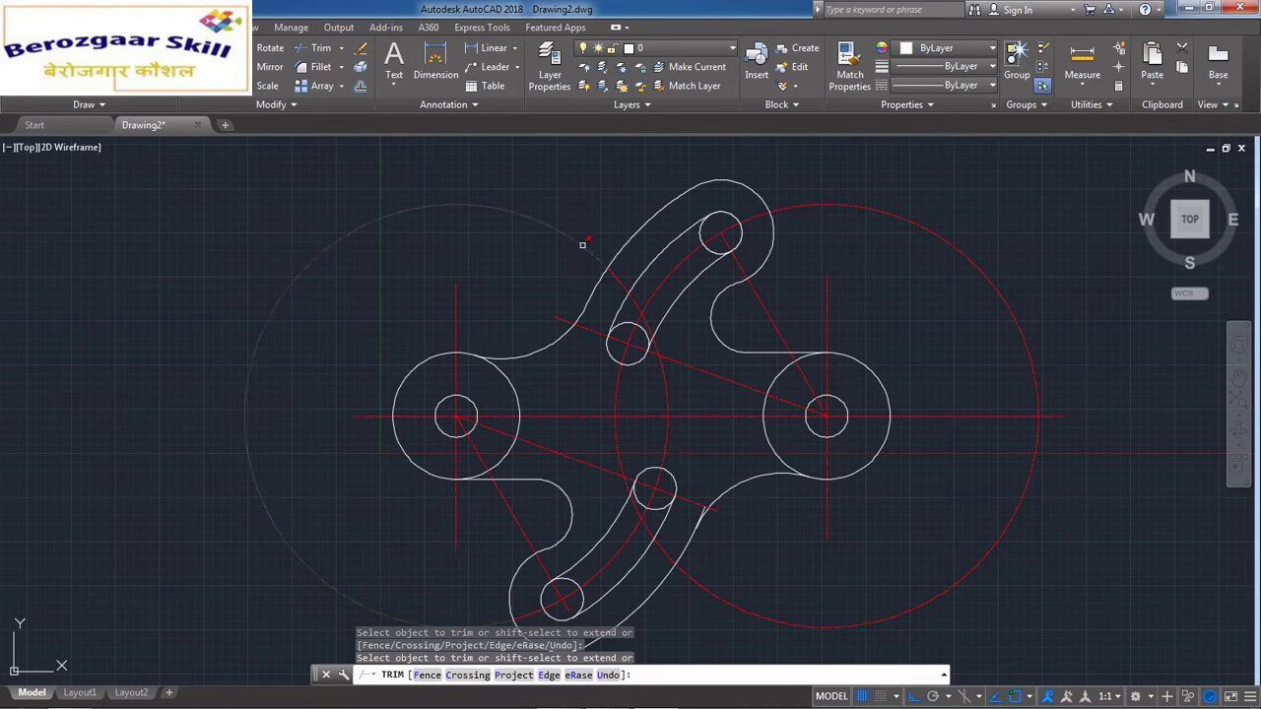
pyautogui.click(583, 244)
# Step: Trim the stub of the radius 75 arc that extends past the radius 27 fillet beside the lower slot
pyautogui.scroll(-3, 517, 386)
pyautogui.scroll(5, 708, 361)
pyautogui.scroll(4, 767, 380)
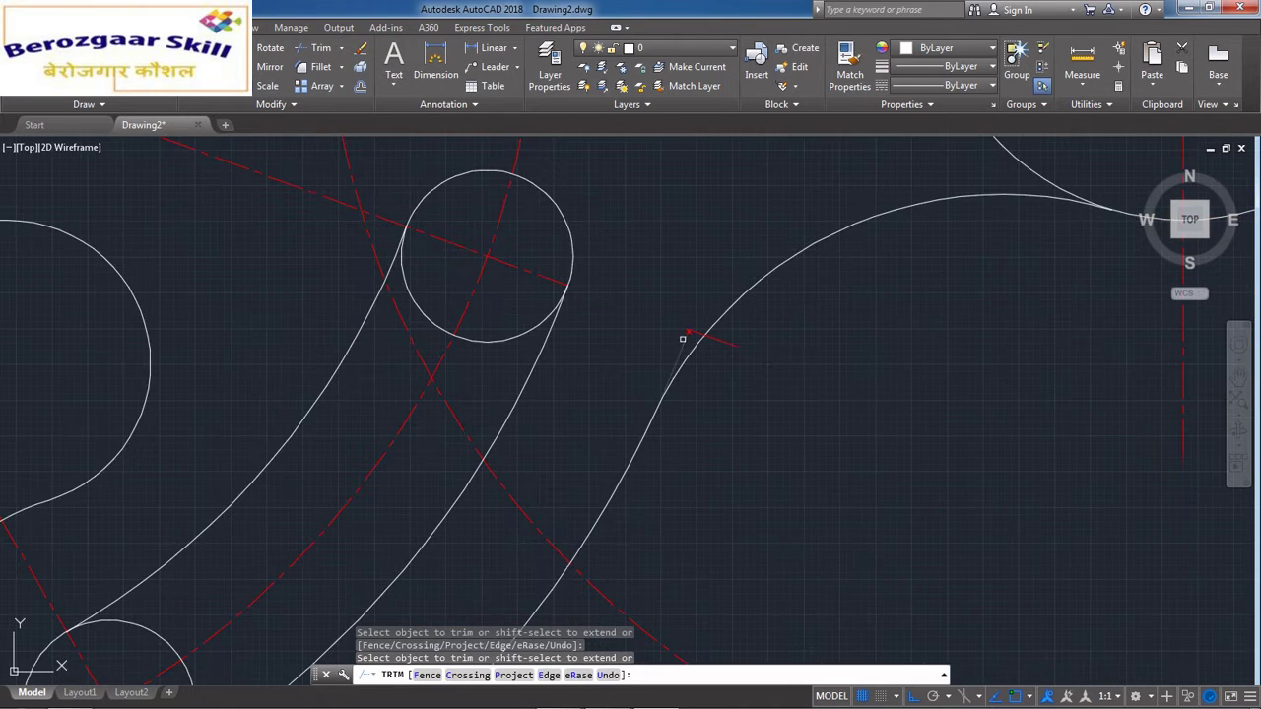
# Step: Trim the part of the right-hand construction circle that lies outside the plate outline and beside the lower slot
pyautogui.scroll(-4, 576, 369)
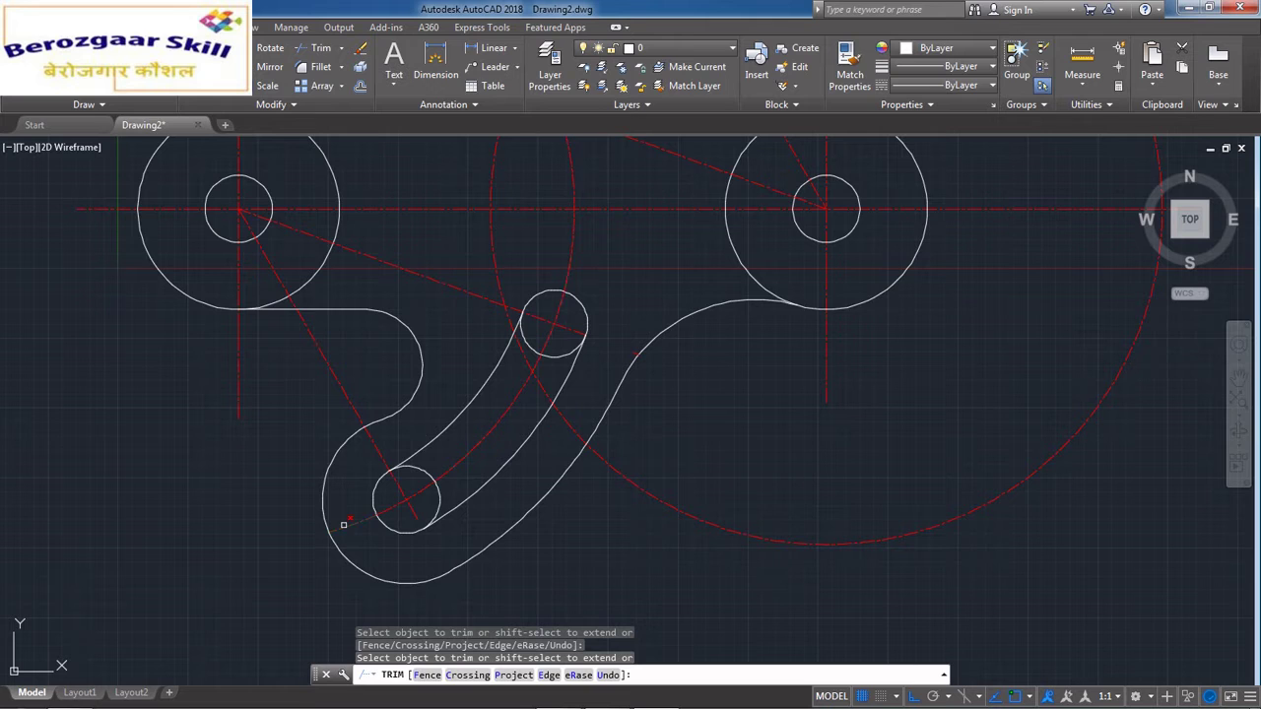
pyautogui.scroll(-2, 486, 506)
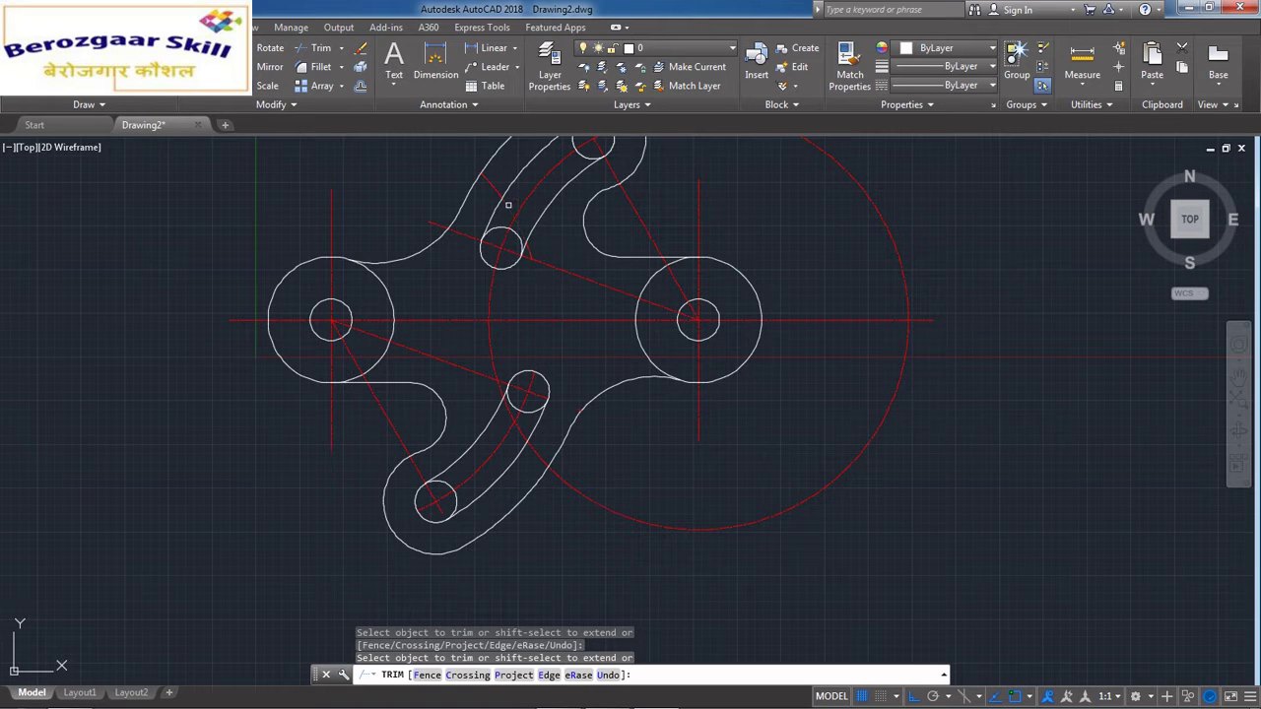
pyautogui.scroll(-4, 772, 463)
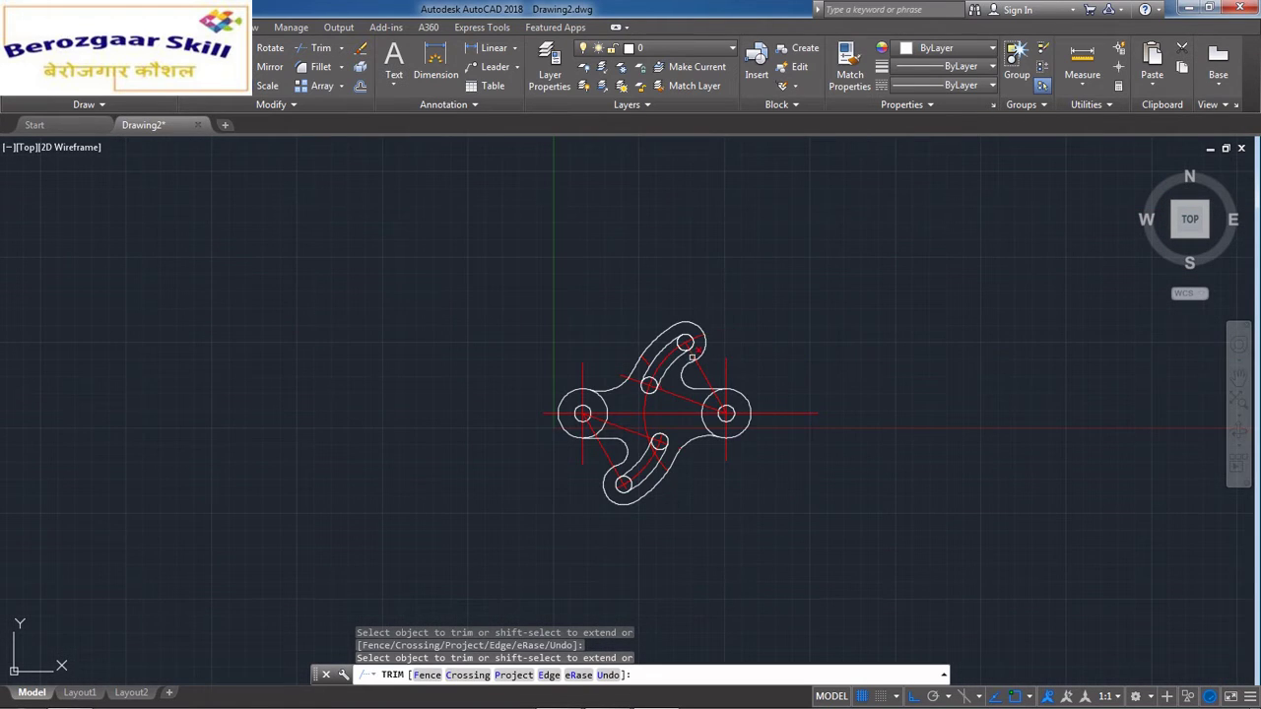
pyautogui.scroll(6, 664, 469)
pyautogui.click(630, 396)
pyautogui.click(629, 396)
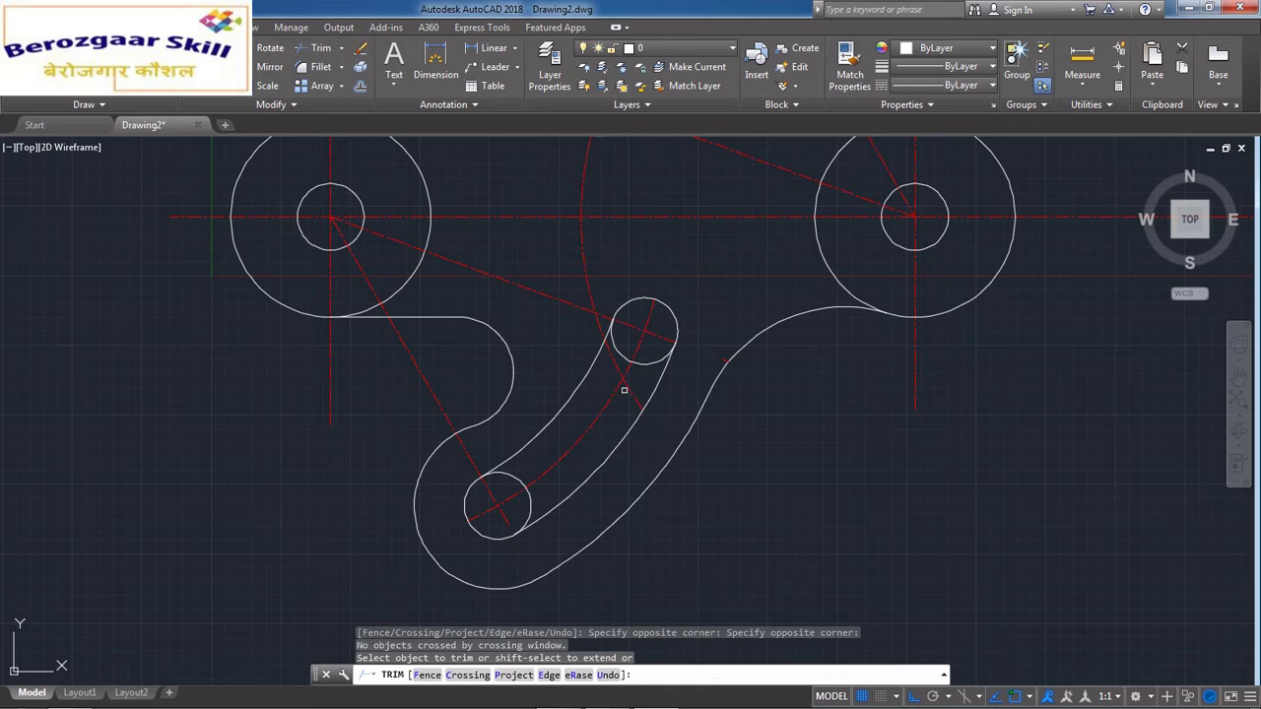
# Step: Trim the remaining right-hand construction circle arc inside the lower slot and between the two slots
pyautogui.click(629, 393)
pyautogui.click(592, 288)
pyautogui.click(588, 267)
pyautogui.scroll(-2, 644, 394)
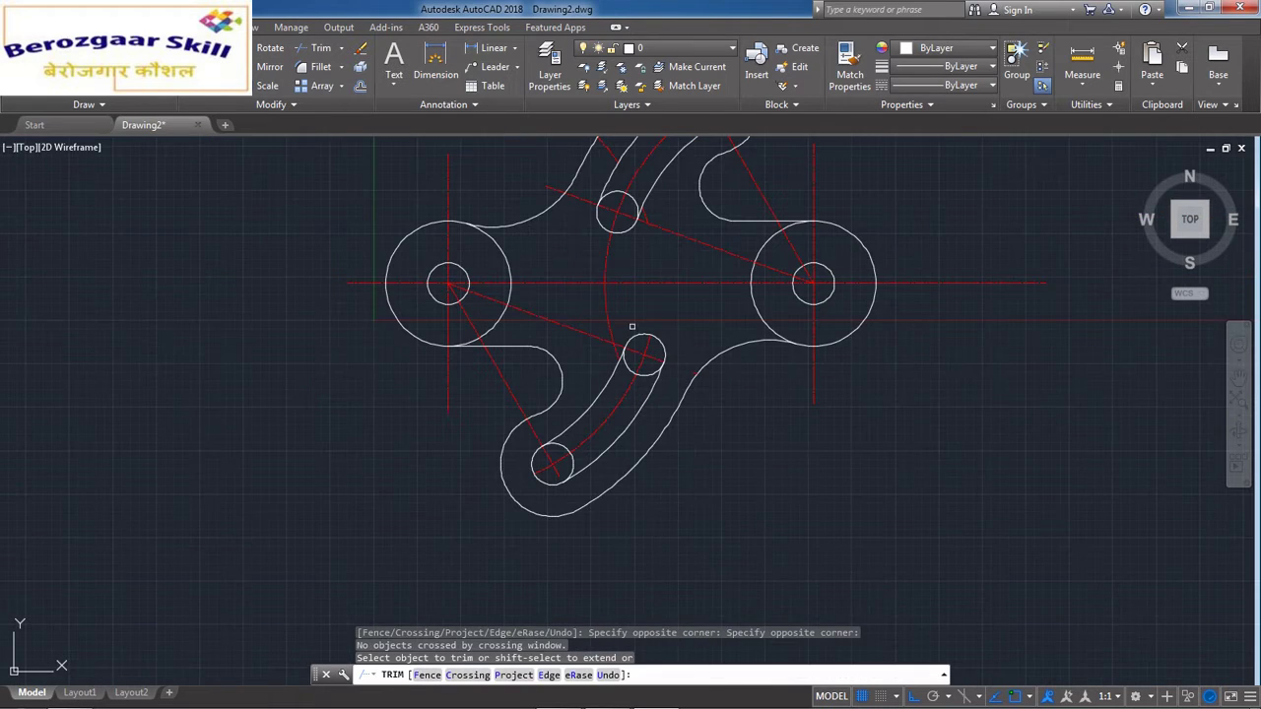
pyautogui.click(607, 308)
pyautogui.scroll(-2, 722, 404)
pyautogui.scroll(4, 788, 177)
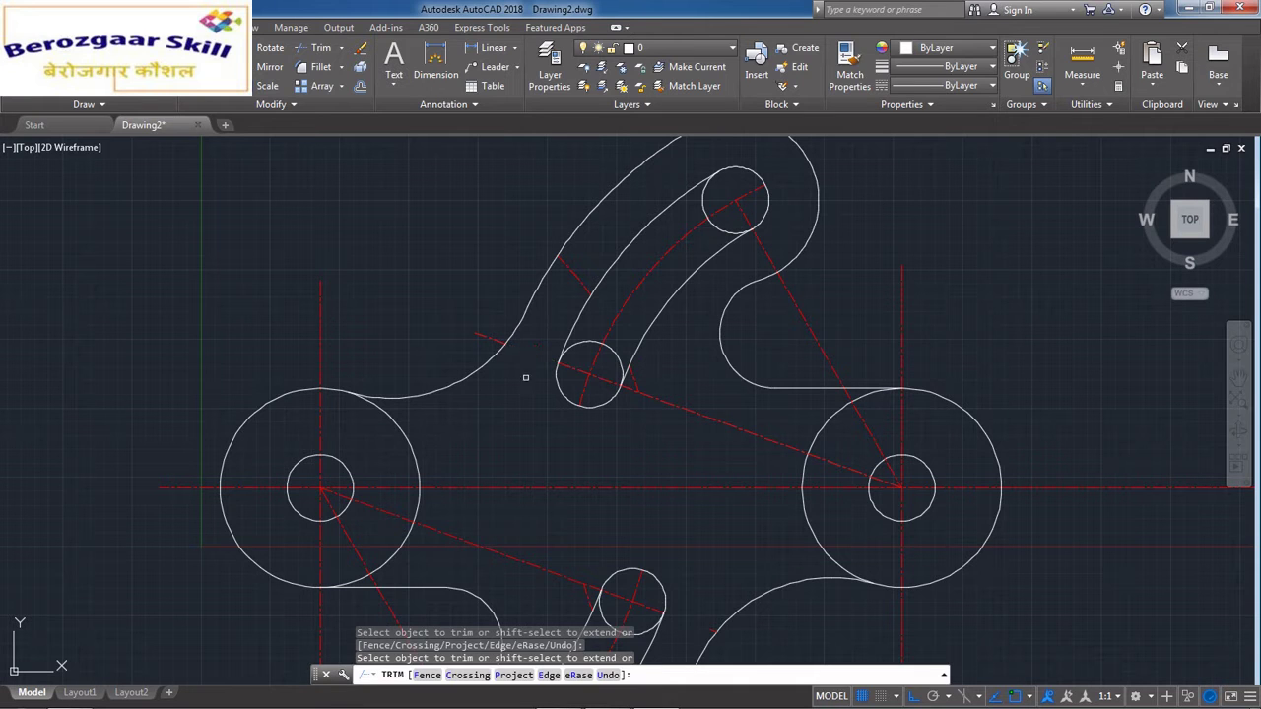
# Step: Erase the leftover construction arc stub beside the inner end of the upper slot
pyautogui.press('Escape')
pyautogui.click(635, 374)
pyautogui.write('r')
pyautogui.press('Return')
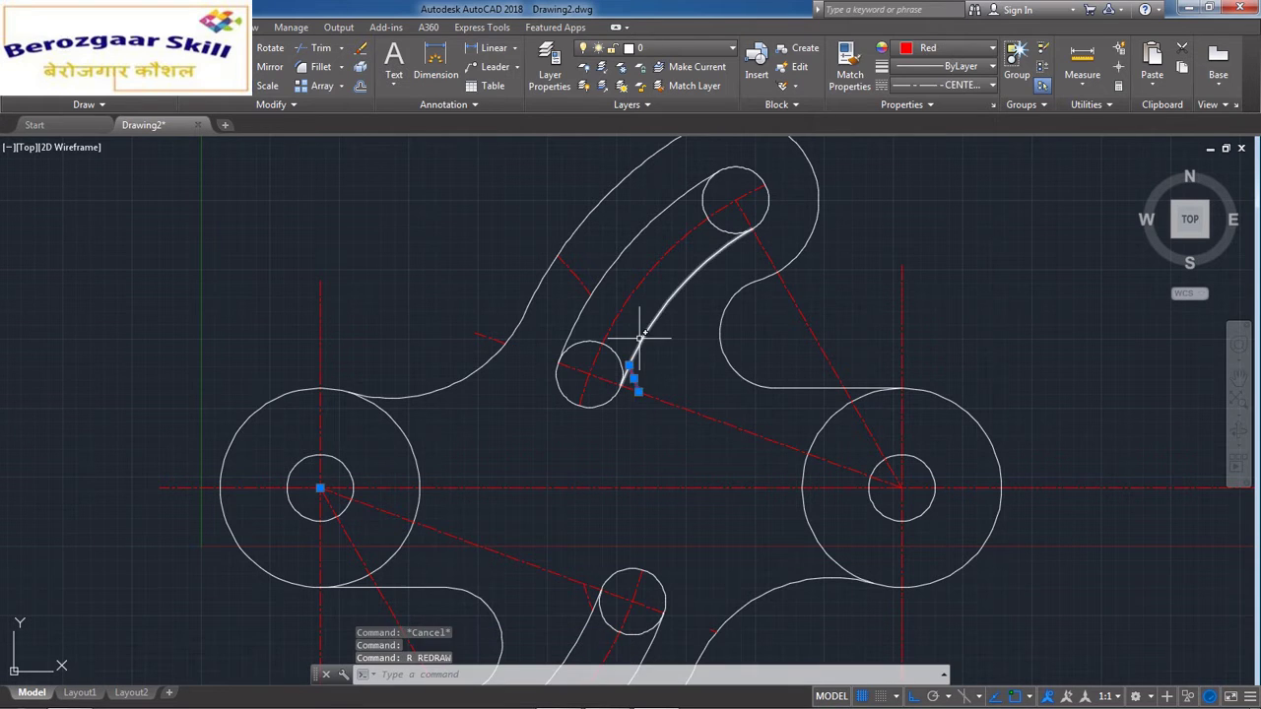
pyautogui.write('e')
pyautogui.press('Return')
# Step: Erase the leftover construction arc stub beside the inner end of the lower slot
pyautogui.scroll(3, 585, 484)
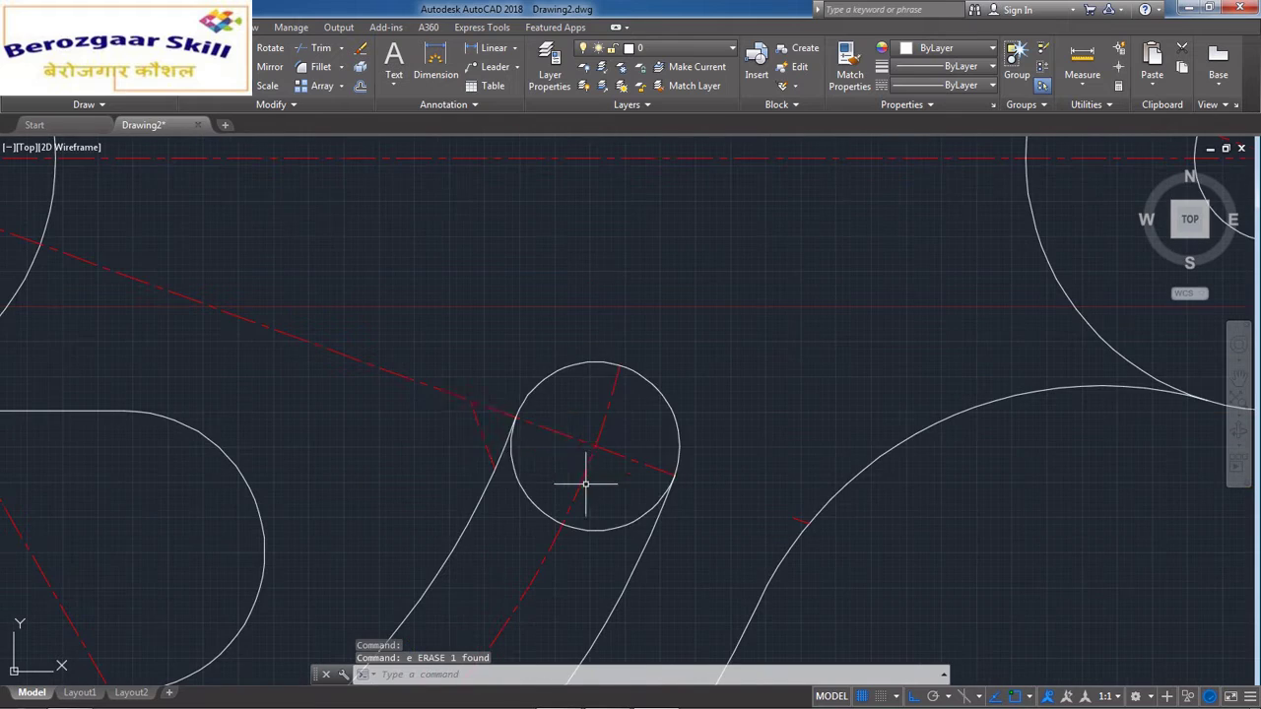
pyautogui.click(495, 419)
pyautogui.click(471, 440)
pyautogui.write('e')
pyautogui.press('Return')
# Step: Erase the short red line stub at the outer outline beside the lower slot
pyautogui.scroll(4, 848, 565)
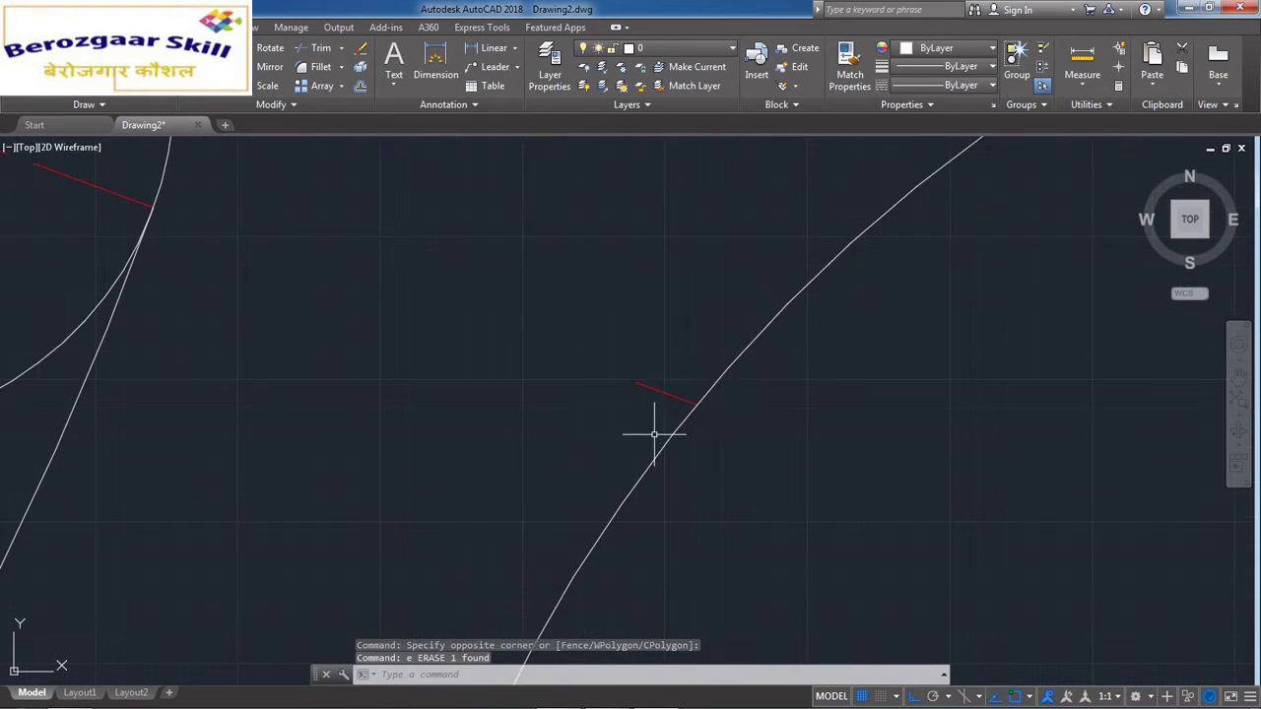
pyautogui.click(661, 386)
pyautogui.write('E')
pyautogui.press('Return')
pyautogui.scroll(-5, 813, 401)
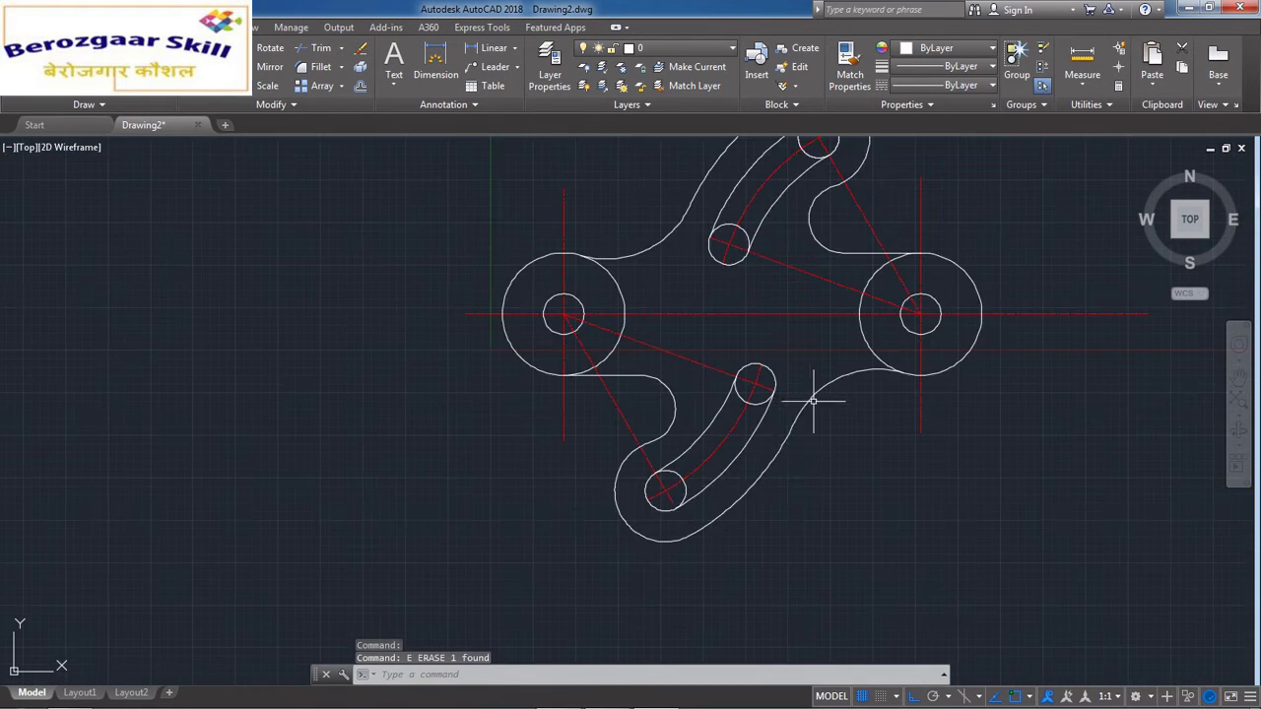
# Step: Extend the slanted centre line to the far edge of the lower slot's outer end circle
pyautogui.scroll(4, 694, 497)
pyautogui.click(341, 47)
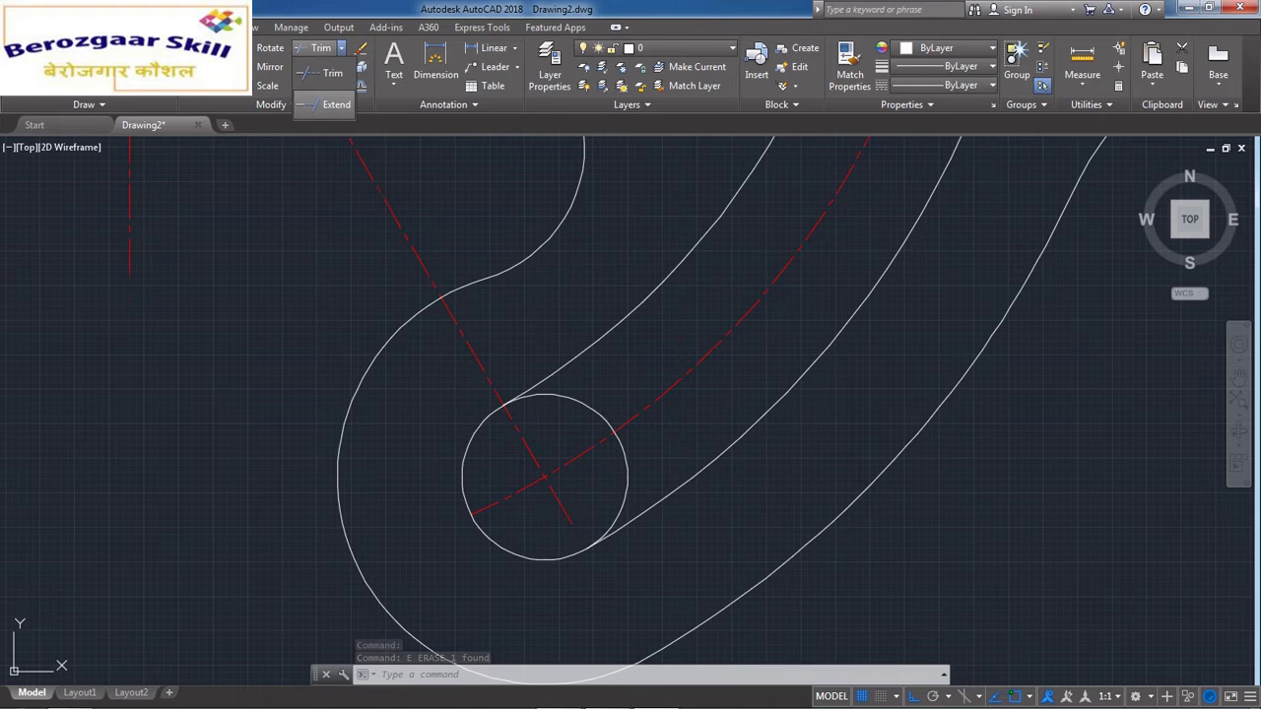
pyautogui.click(335, 104)
pyautogui.scroll(-3, 584, 503)
pyautogui.click(549, 518)
pyautogui.press('Return')
pyautogui.click(543, 478)
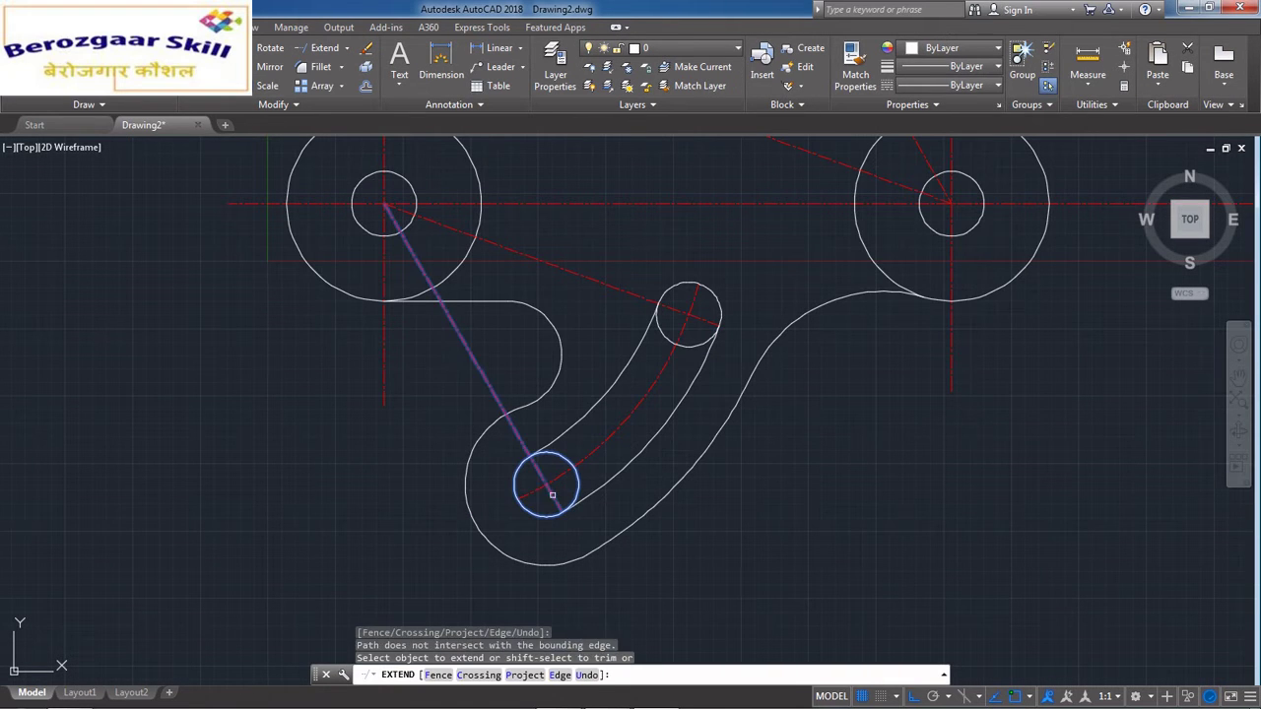
pyautogui.press('Escape')
# Step: Shorten the horizontal centre line at both ends so it projects only slightly beyond the outer circles
pyautogui.scroll(-3, 709, 517)
pyautogui.scroll(2, 824, 407)
pyautogui.click(1014, 389)
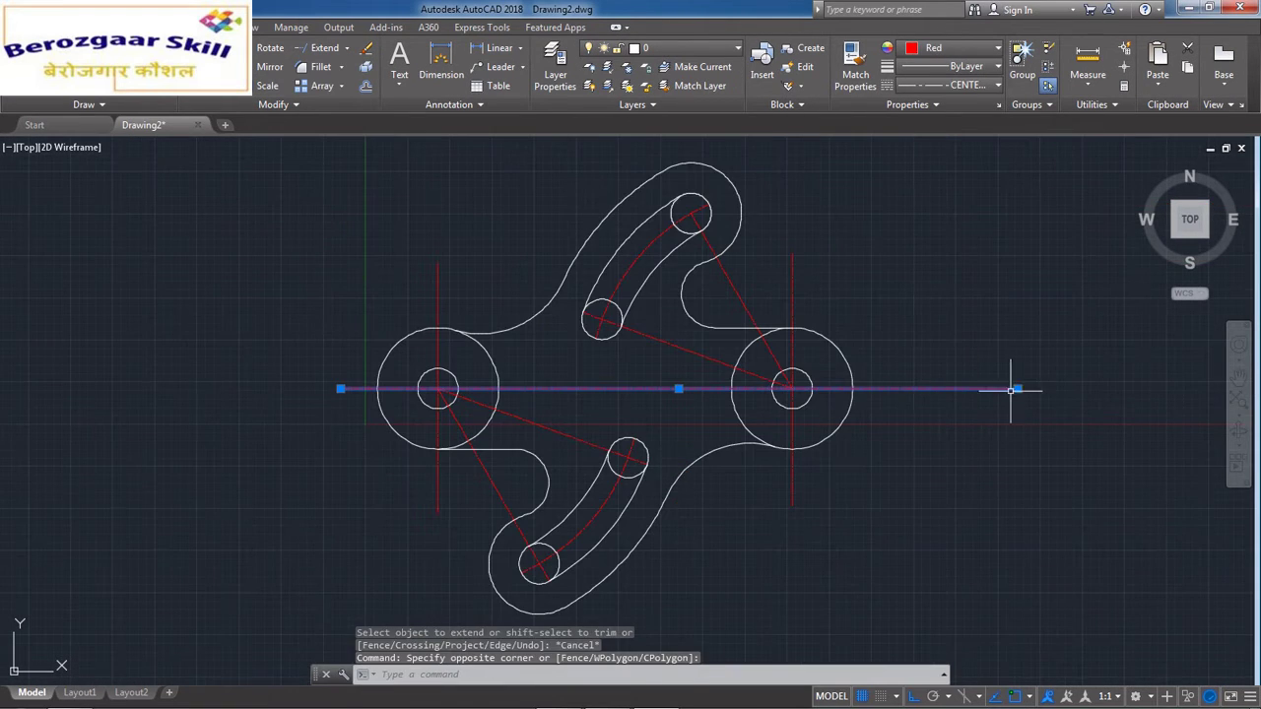
pyautogui.click(1013, 388)
pyautogui.click(866, 388)
pyautogui.click(365, 388)
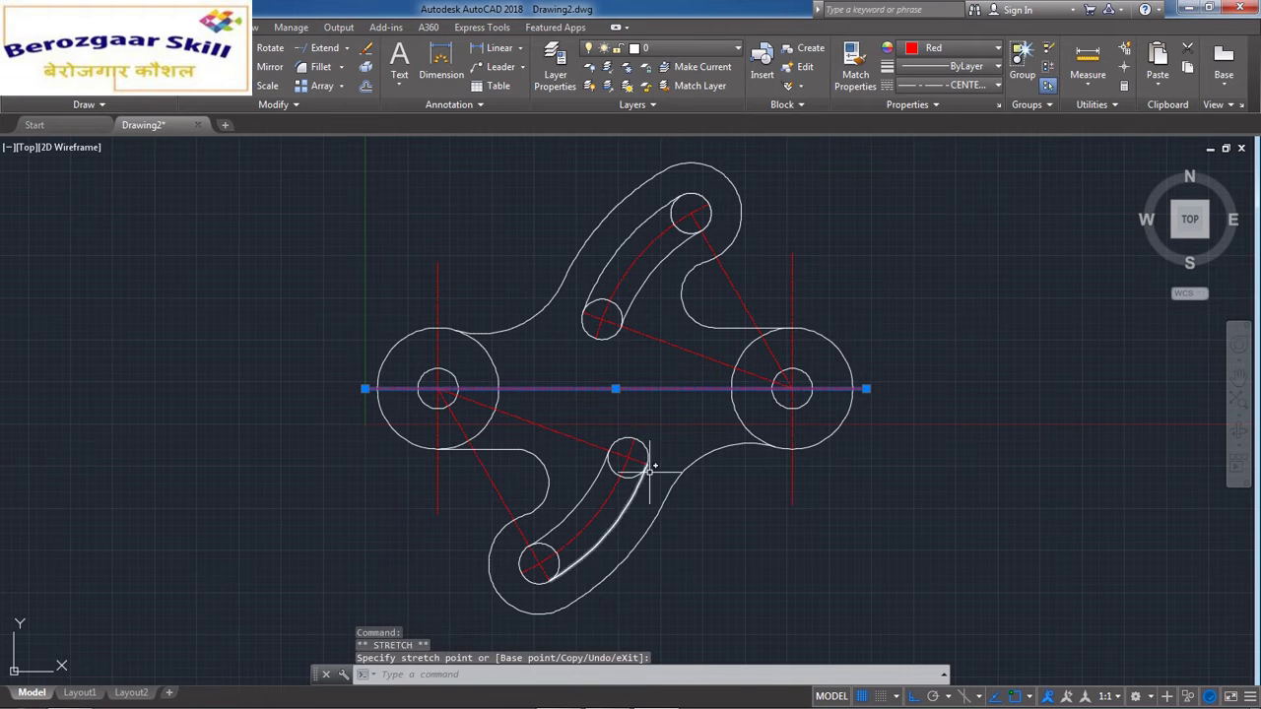
pyautogui.press('Escape')
# Step: Shorten the right-hand hole's vertical centre line at both ends to just beyond its outer circle
pyautogui.click(794, 271)
pyautogui.click(793, 253)
pyautogui.click(793, 306)
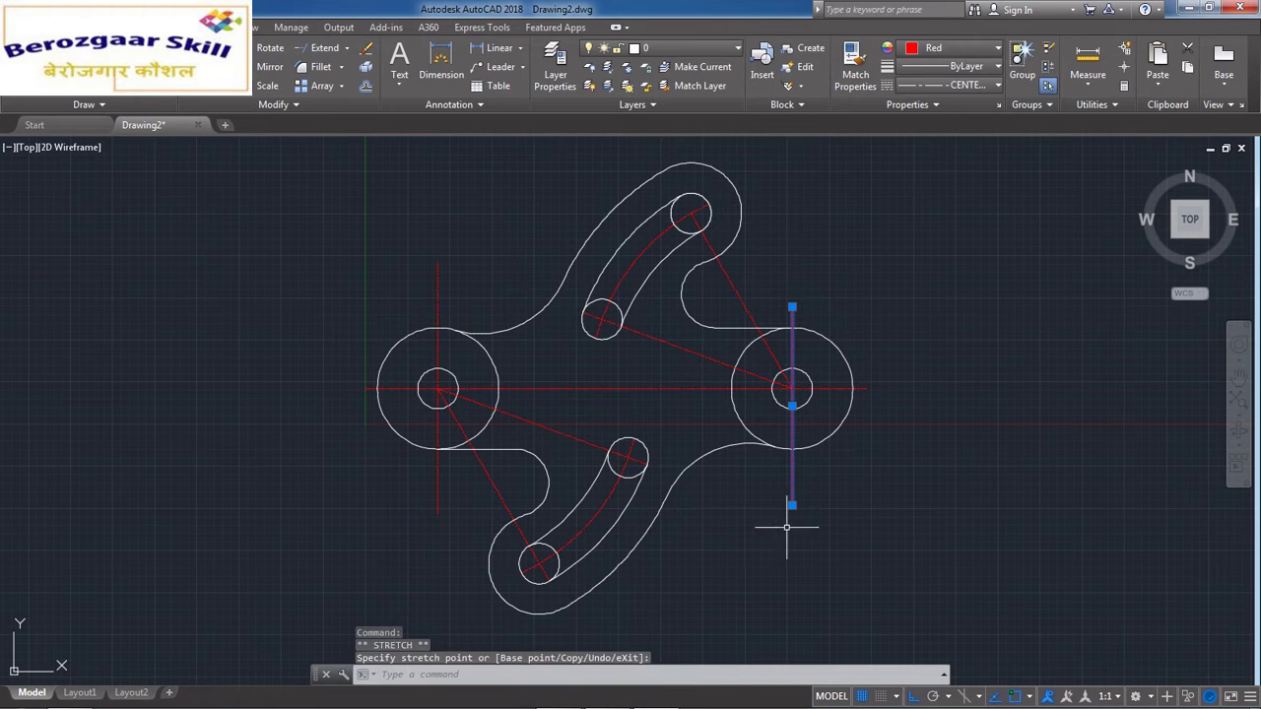
pyautogui.click(792, 506)
pyautogui.click(795, 460)
pyautogui.click(792, 325)
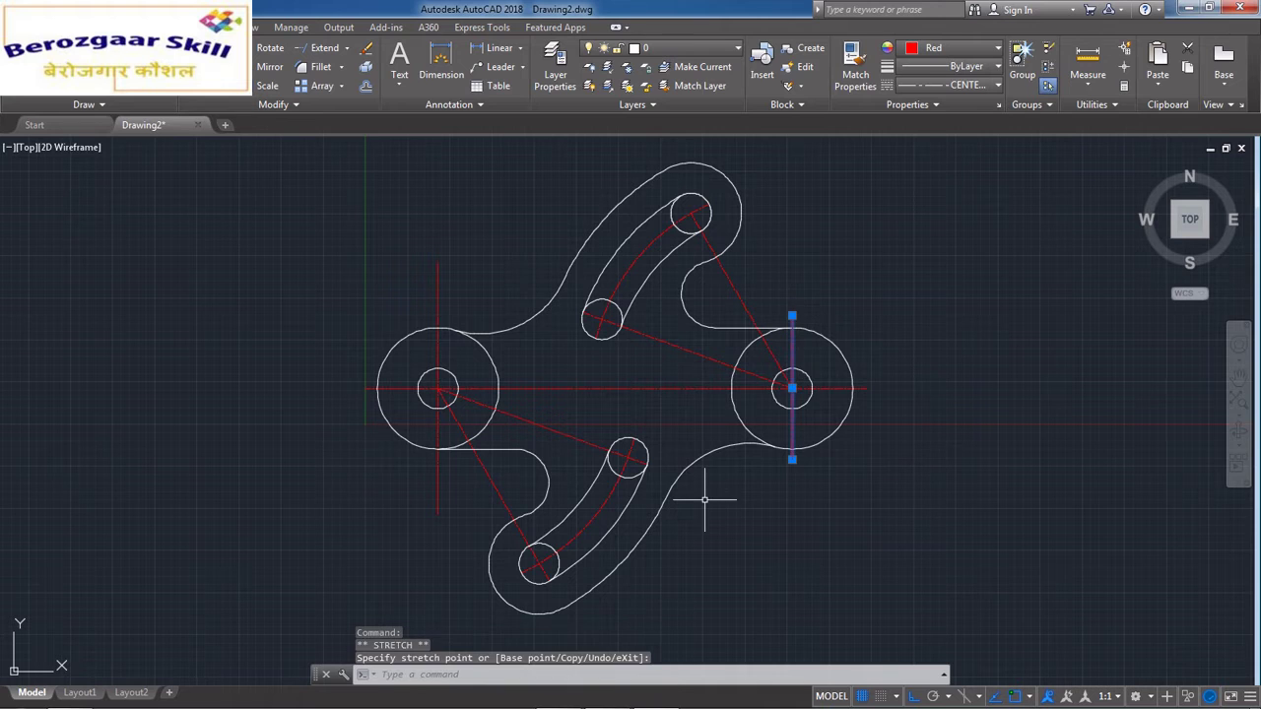
pyautogui.press('Escape')
# Step: Shorten the left-hand hole's vertical centre line at both ends to just beyond its outer circle
pyautogui.click(436, 487)
pyautogui.click(438, 511)
pyautogui.click(437, 449)
pyautogui.click(437, 263)
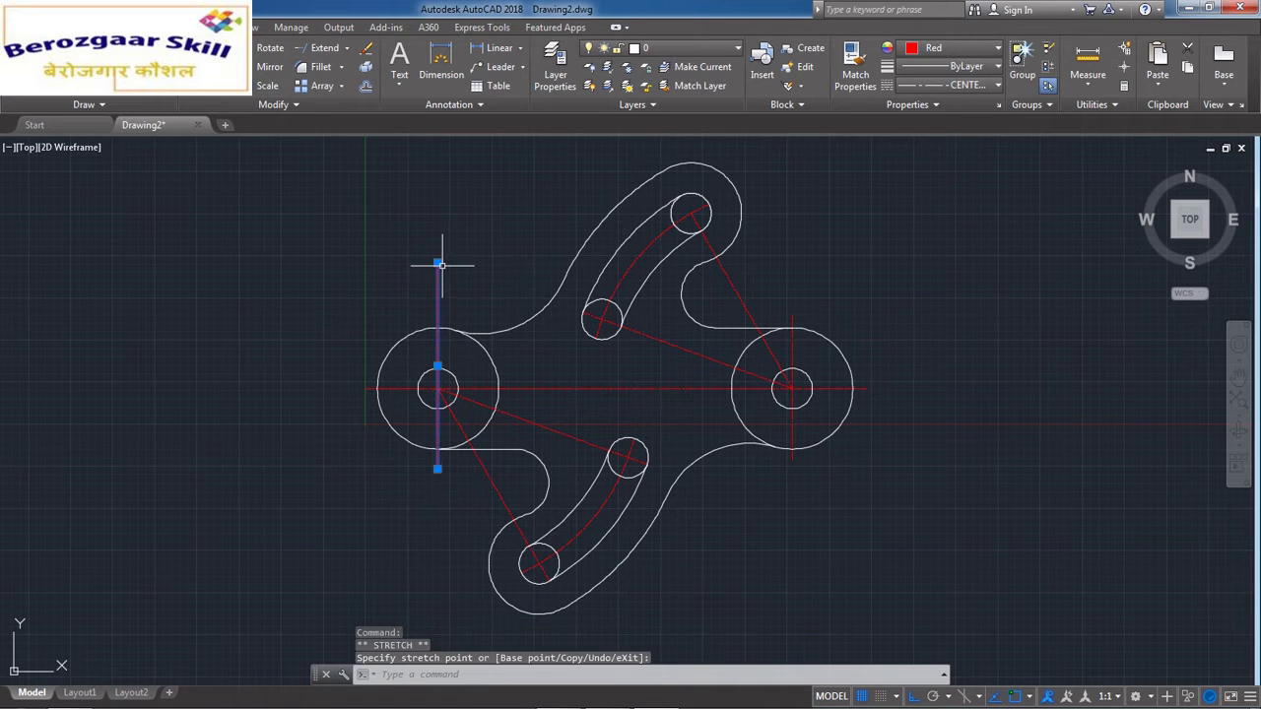
pyautogui.click(437, 315)
pyautogui.press('Escape')
# Step: Trim the arcs of the left-hand outer circle that lie inside the plate outline
pyautogui.write('tr')
pyautogui.press('Return')
pyautogui.press('Return')
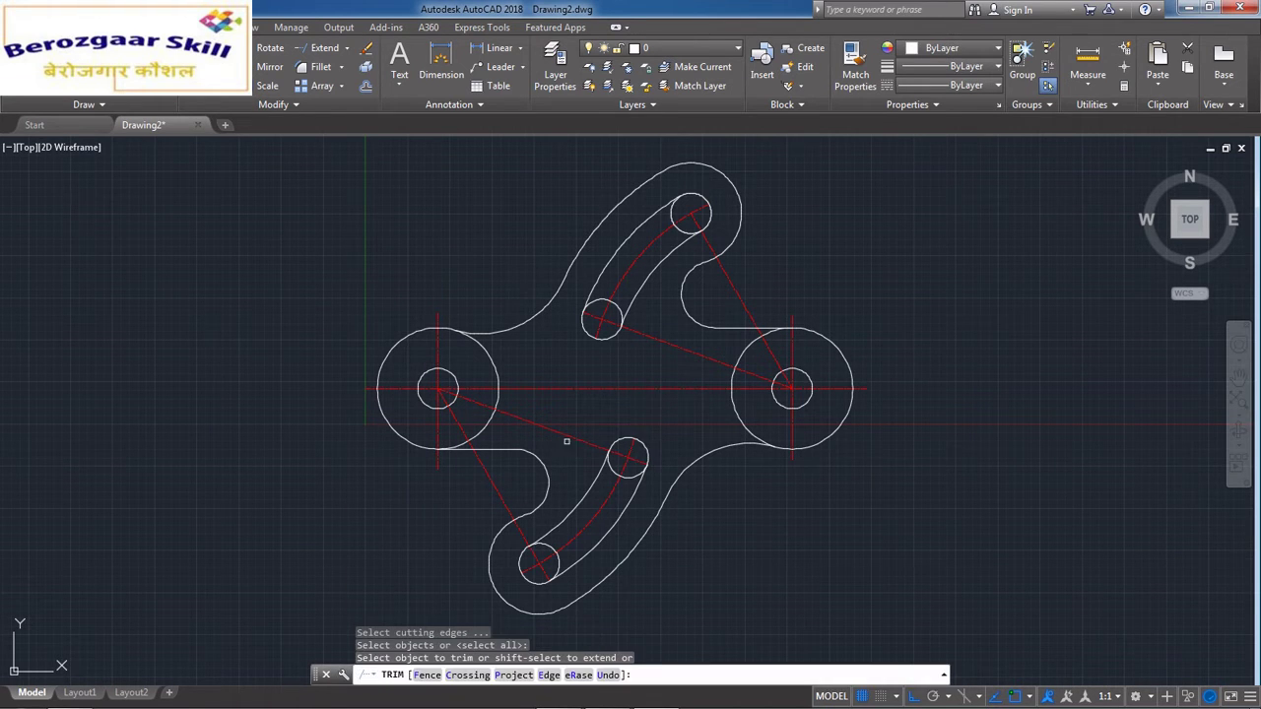
pyautogui.click(492, 427)
pyautogui.click(492, 427)
pyautogui.click(482, 429)
pyautogui.scroll(4, 479, 389)
pyautogui.click(522, 414)
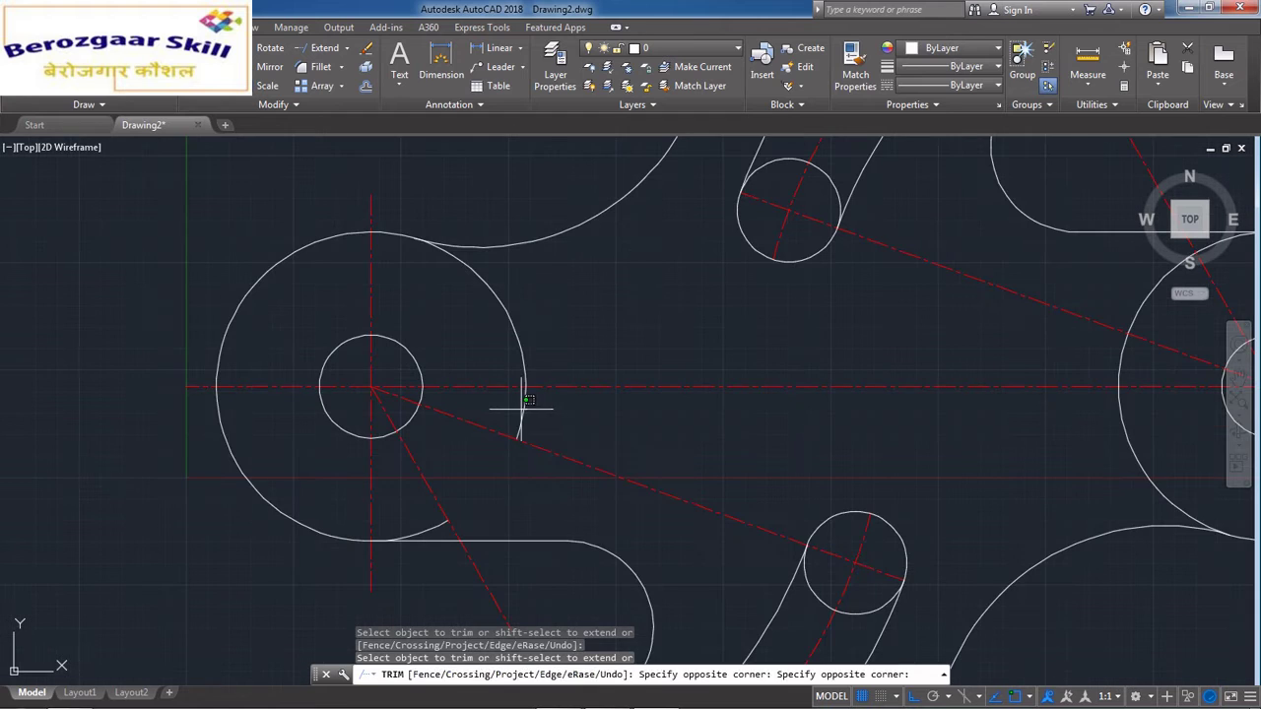
pyautogui.click(520, 347)
# Step: Trim the arcs of the right-hand outer circle that lie inside the plate outline
pyautogui.scroll(-3, 454, 304)
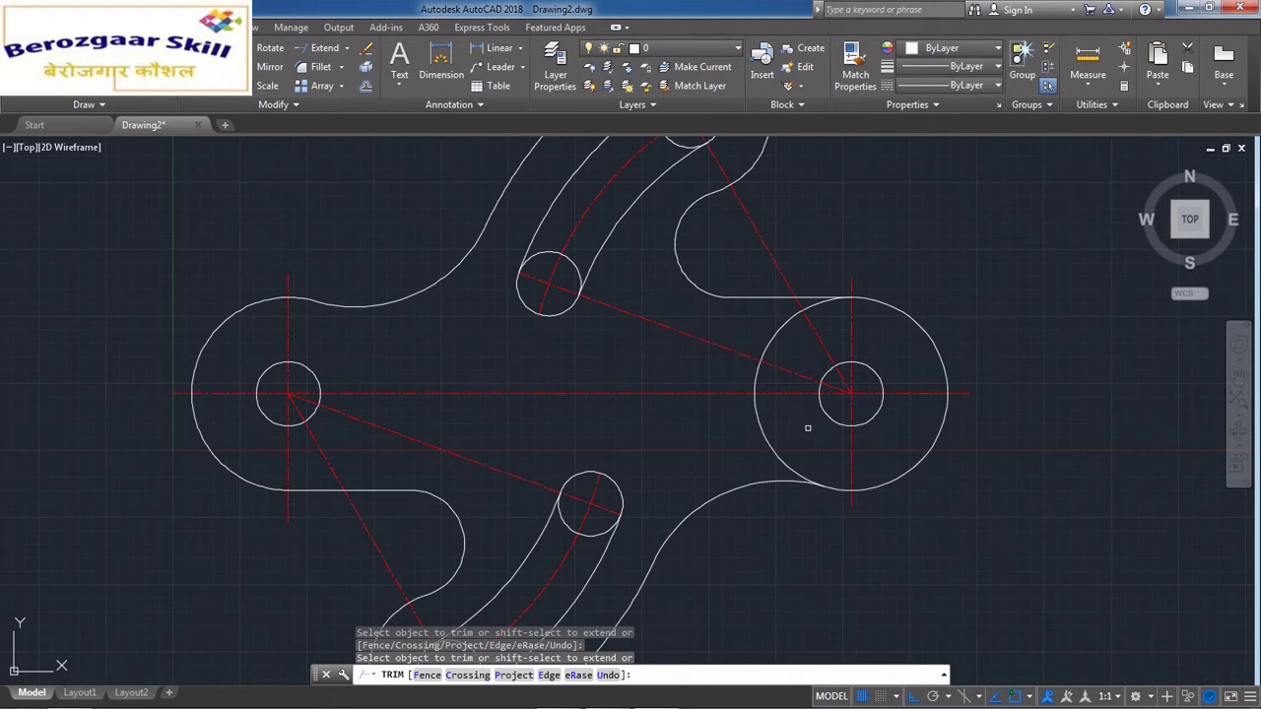
pyautogui.scroll(-5, 805, 438)
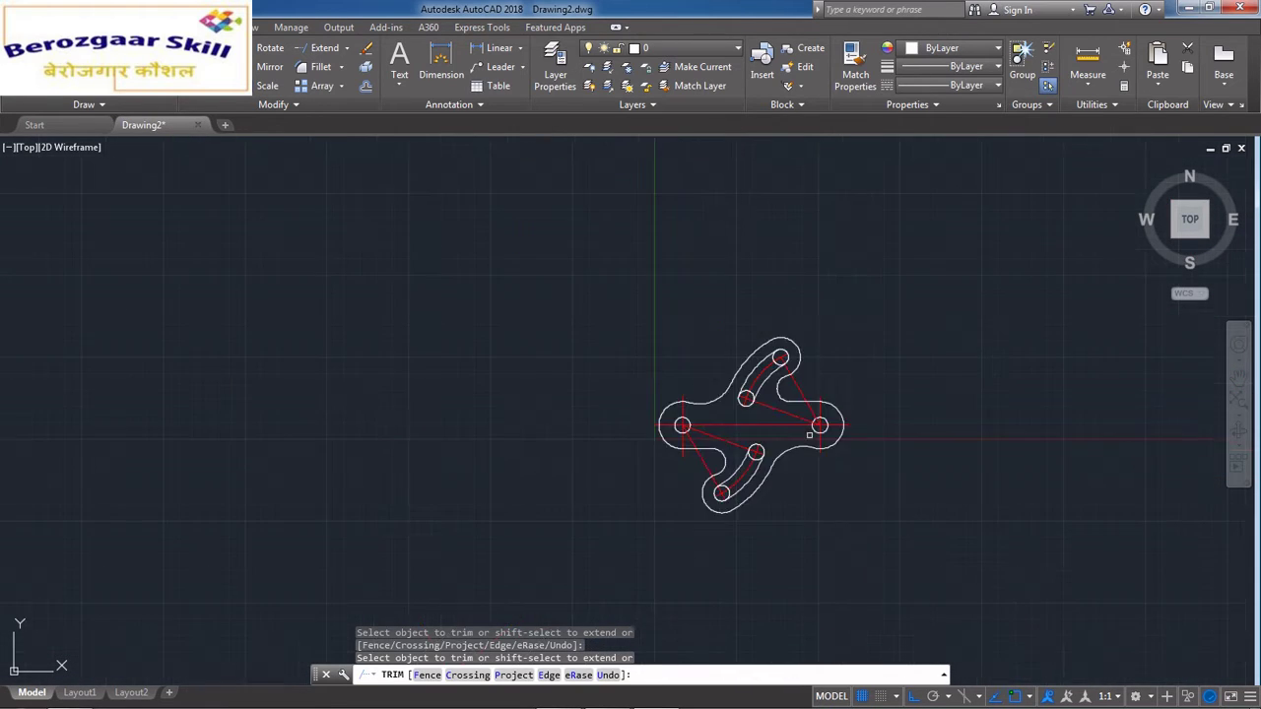
pyautogui.press('Escape')
# Step: Trim the inner arcs of both end circles of the upper slot to leave only its rounded ends
pyautogui.scroll(5, 805, 470)
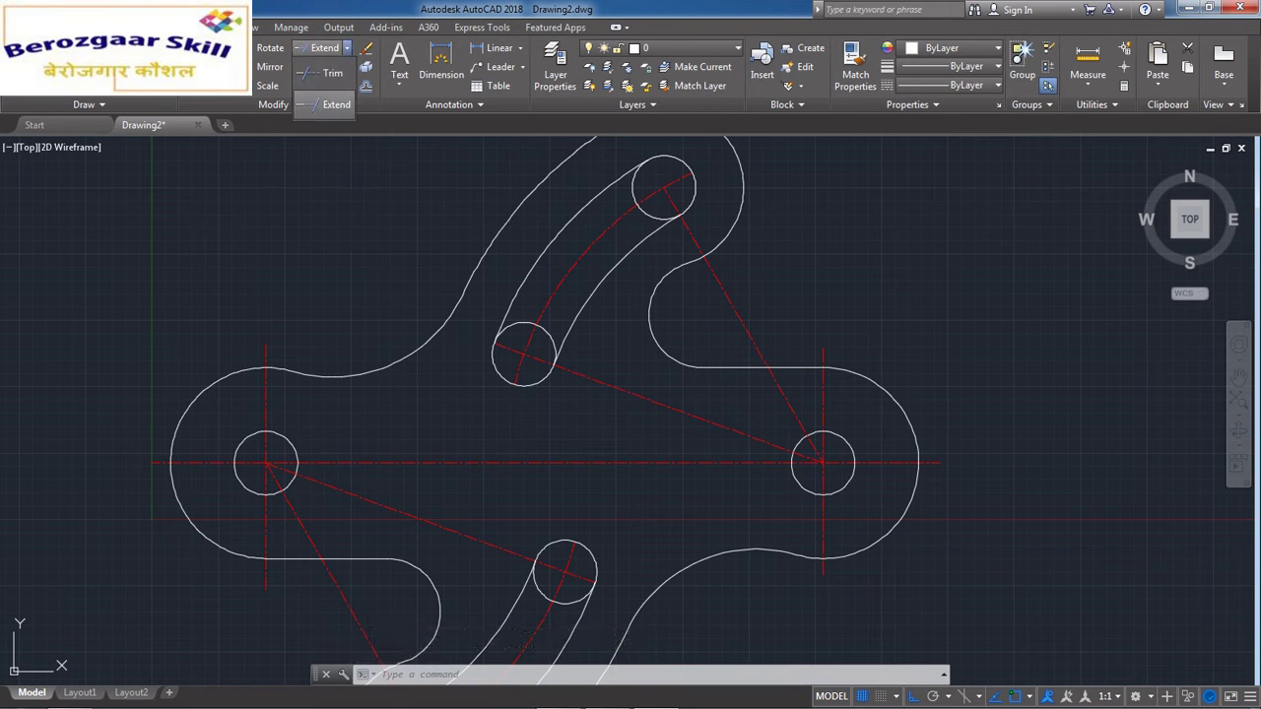
pyautogui.click(332, 73)
pyautogui.press('Return')
pyautogui.scroll(4, 508, 365)
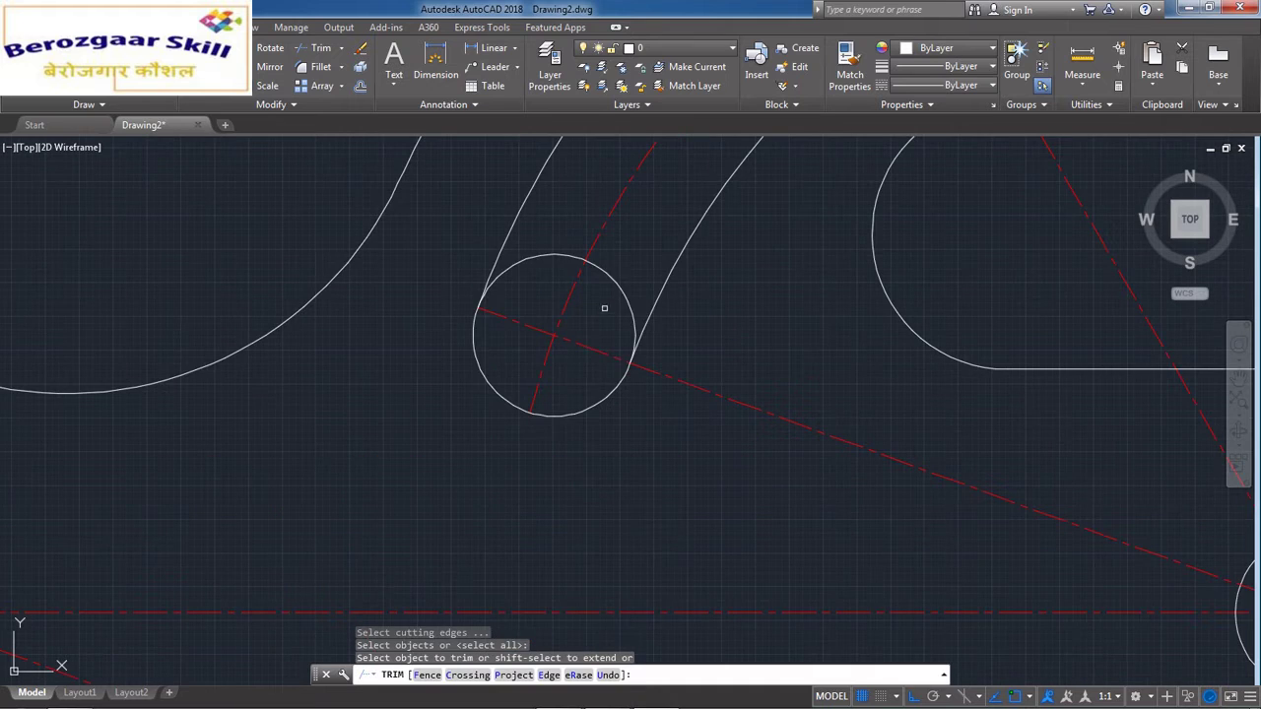
pyautogui.click(551, 258)
pyautogui.click(535, 262)
pyautogui.scroll(-4, 547, 306)
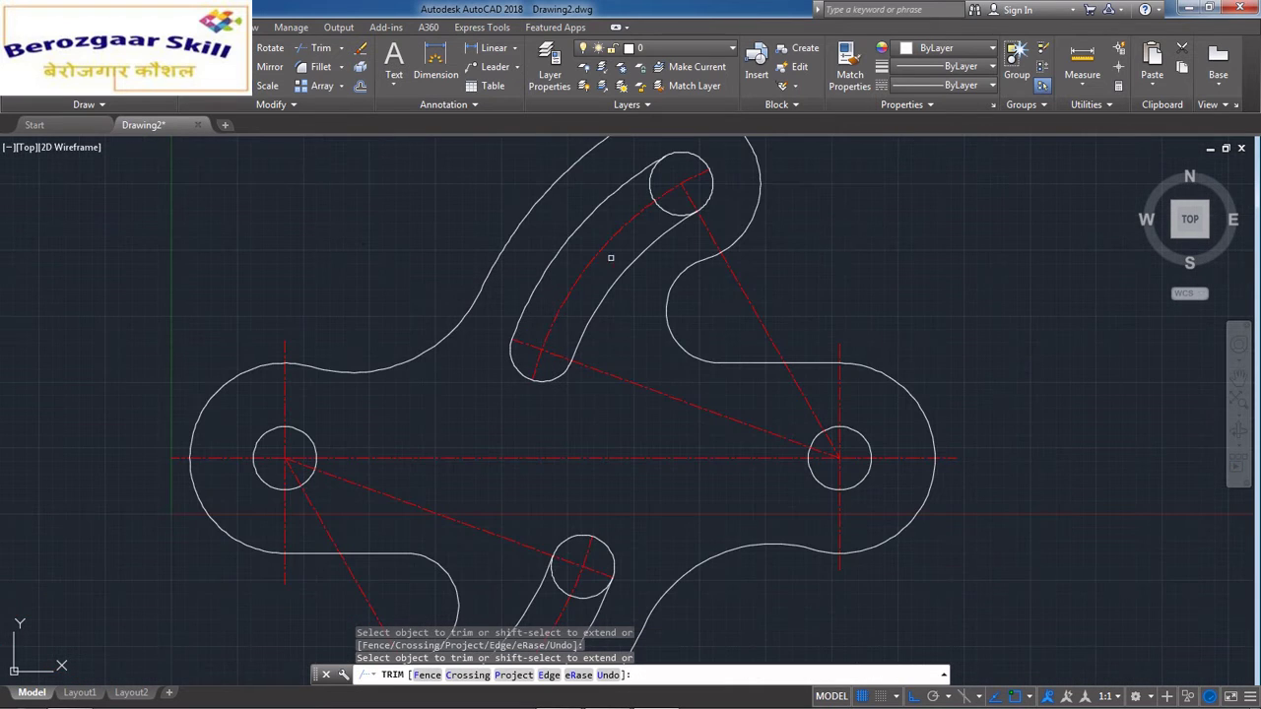
pyautogui.click(666, 207)
pyautogui.click(662, 203)
pyautogui.scroll(-4, 623, 350)
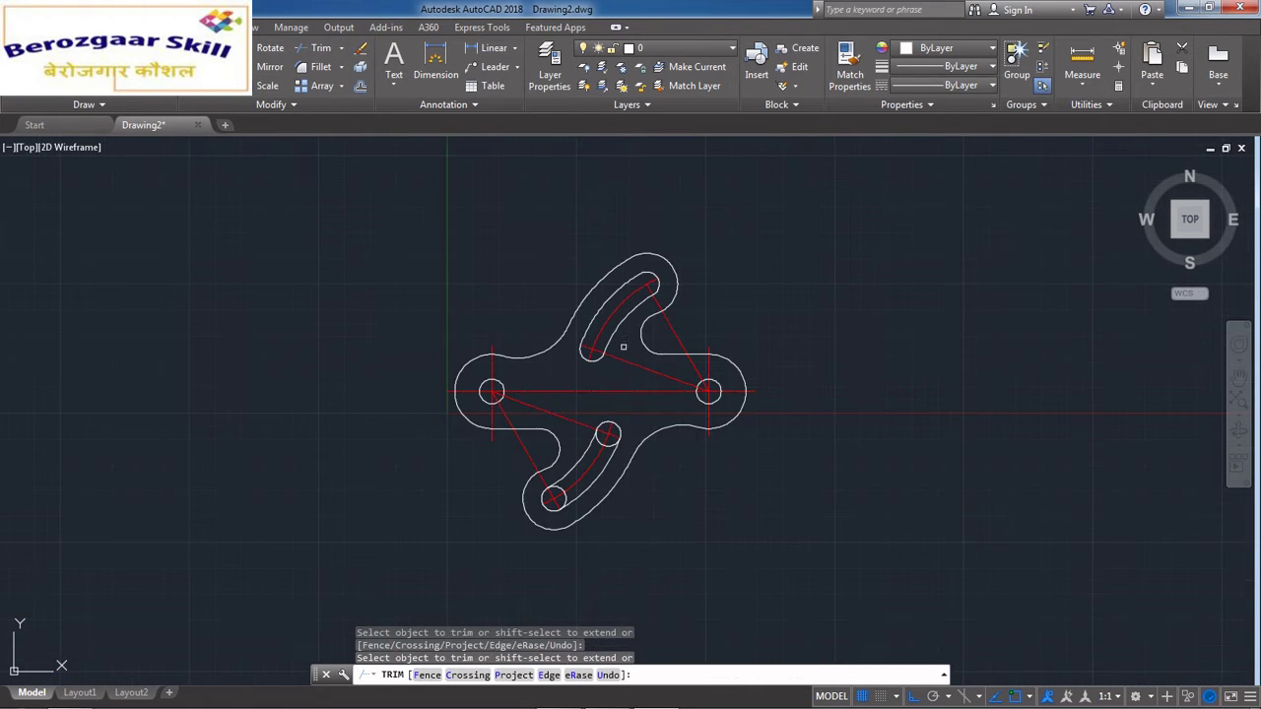
pyautogui.press('Escape')
# Step: Trim the inner arcs of both end circles of the lower slot to leave only its rounded ends
pyautogui.press('Return')
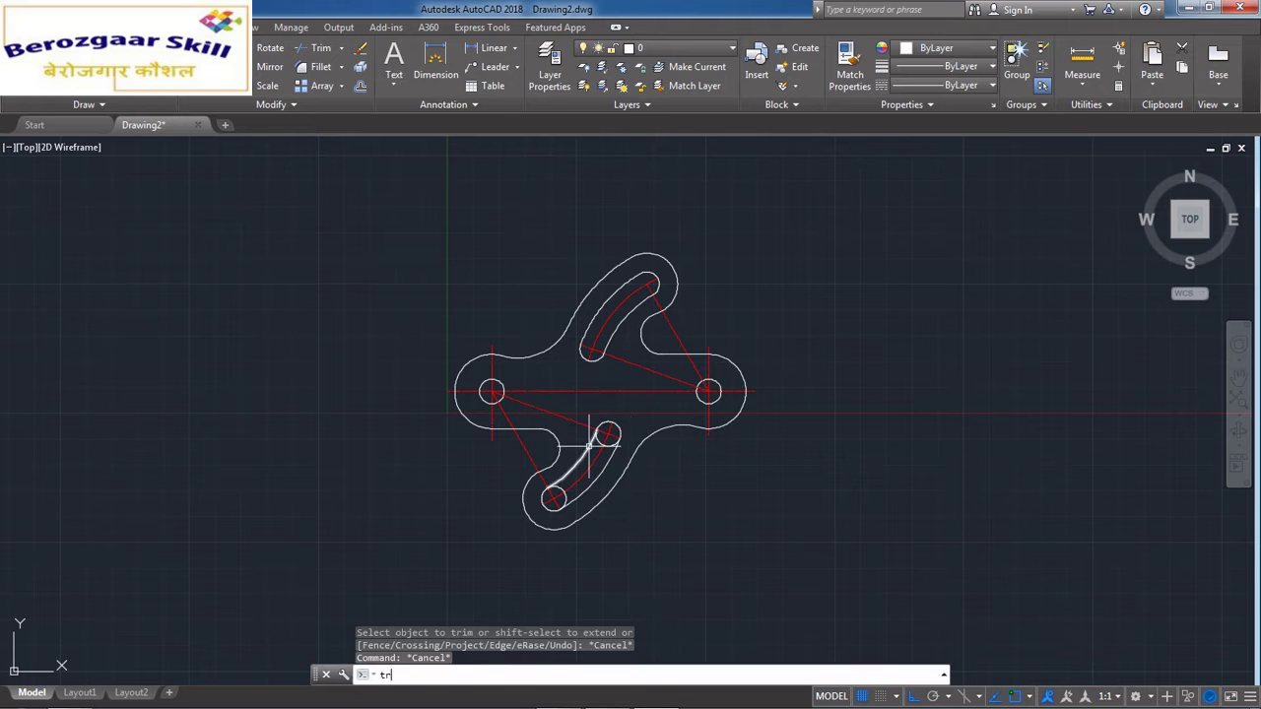
pyautogui.scroll(5, 591, 448)
pyautogui.click(598, 445)
pyautogui.scroll(-3, 597, 451)
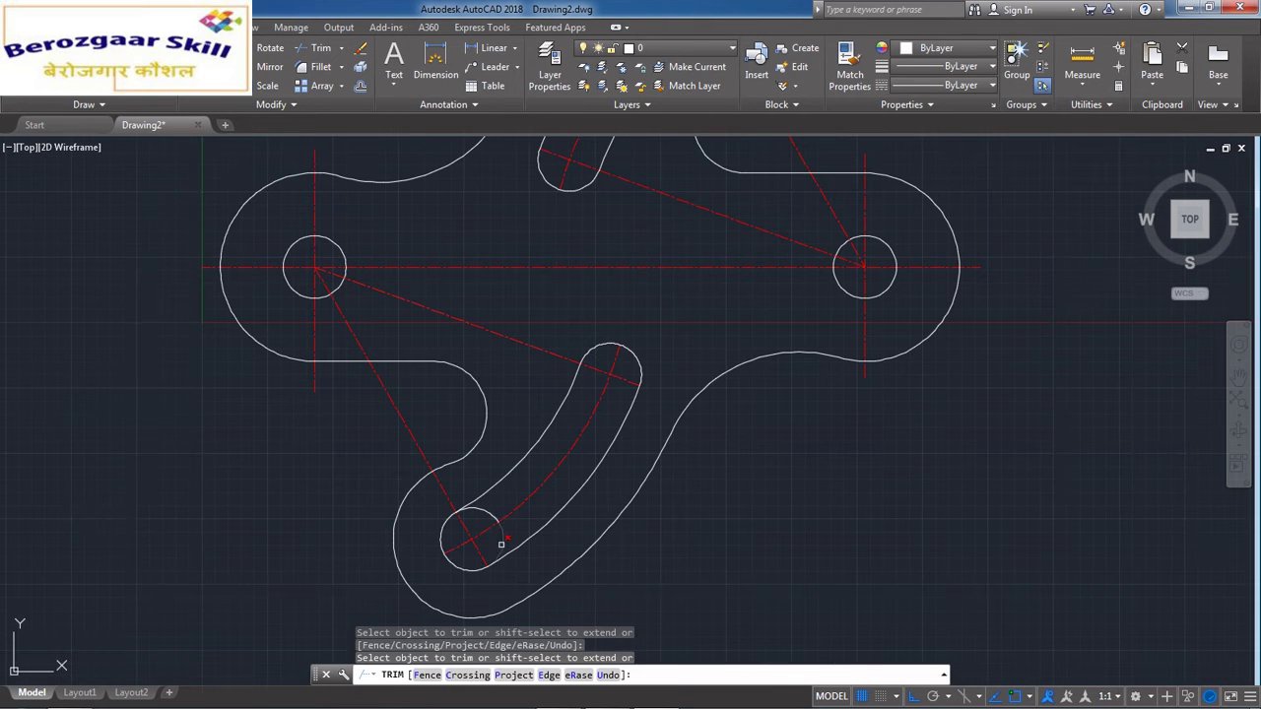
pyautogui.press('Escape')
pyautogui.scroll(-2, 739, 433)
pyautogui.scroll(4, 726, 365)
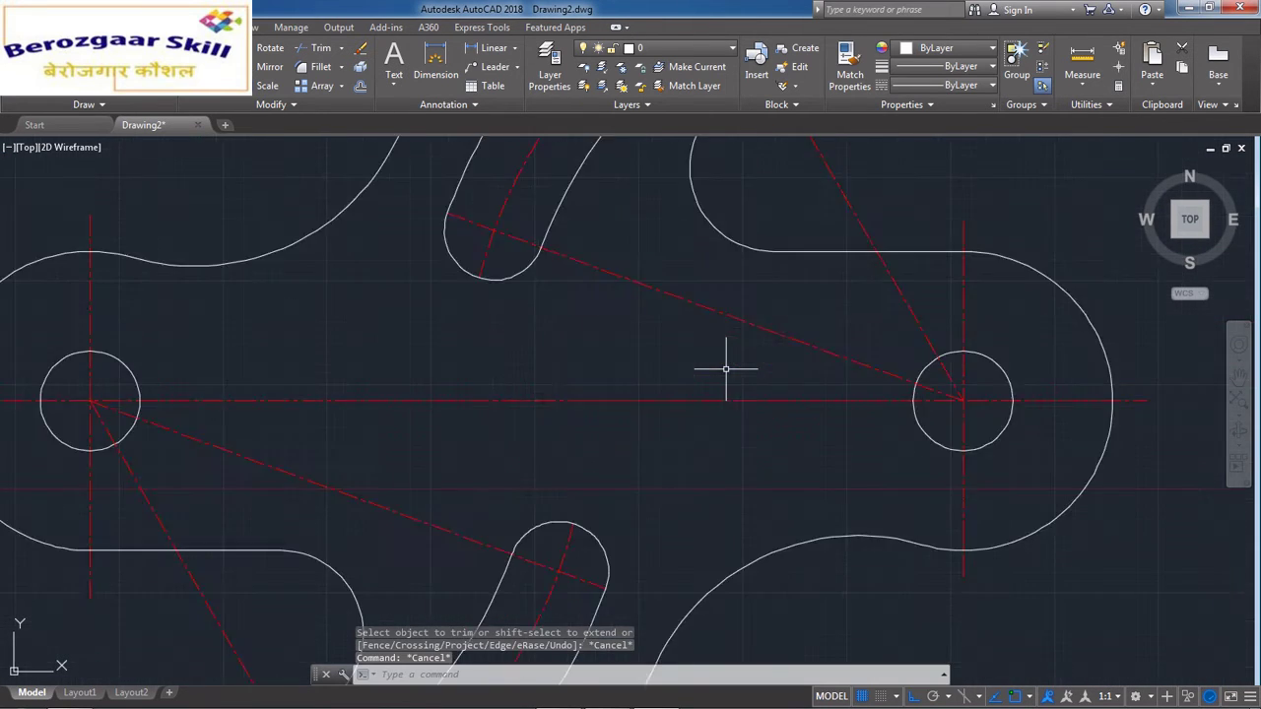
pyautogui.scroll(-4, 726, 365)
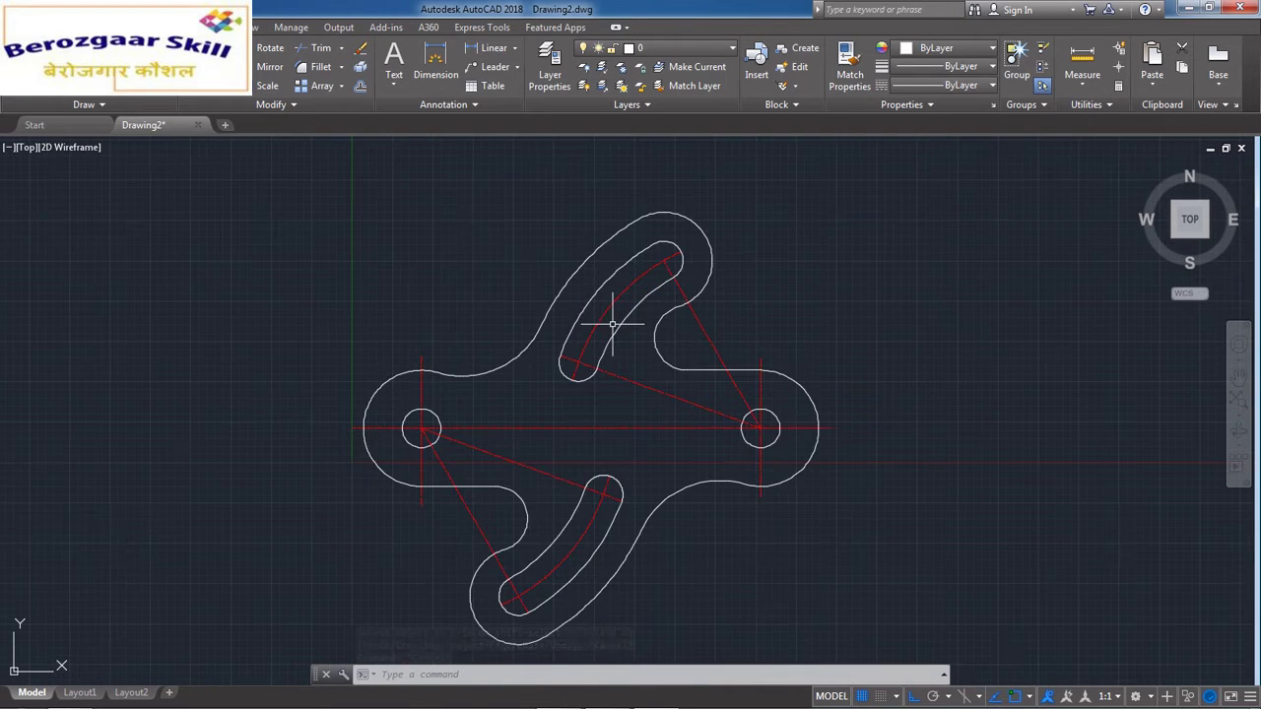
pyautogui.scroll(2, 616, 328)
pyautogui.scroll(-4, 505, 219)
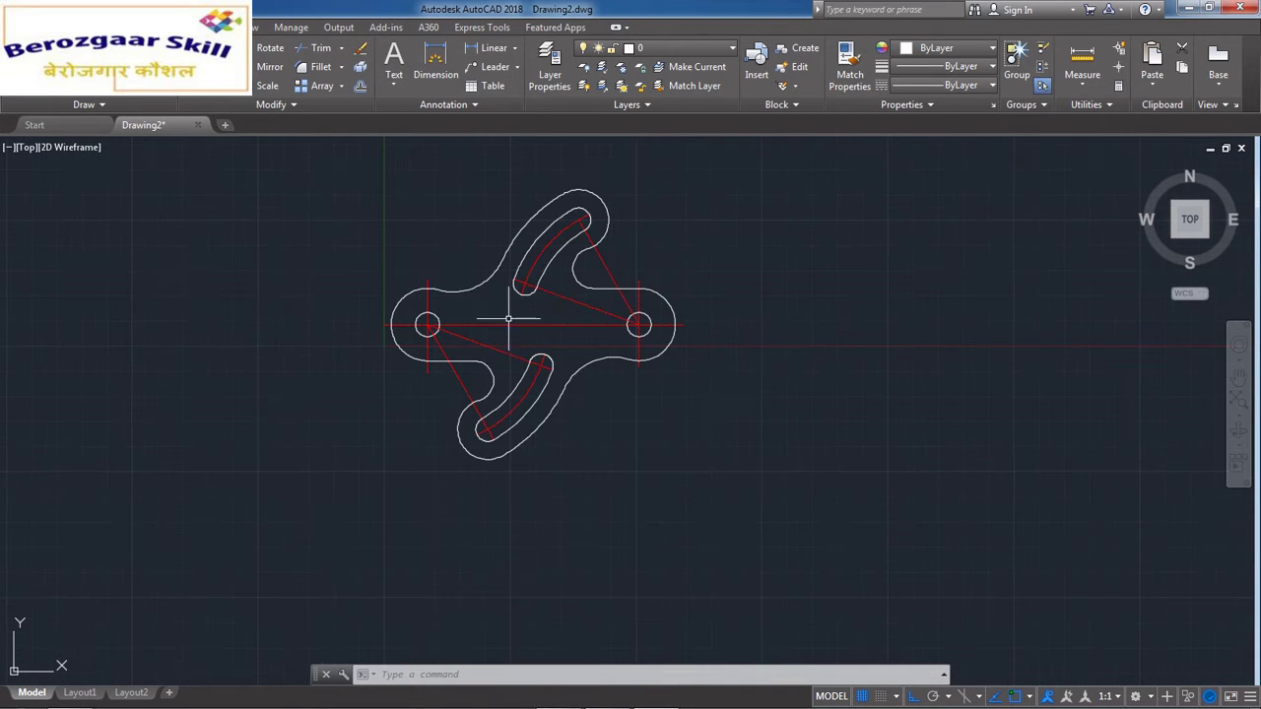
# Step: Extend the slanted centre line from the right-hand hole to the far edge of the upper slot's outer rounded end
pyautogui.click(340, 48)
pyautogui.click(320, 84)
pyautogui.scroll(4, 556, 238)
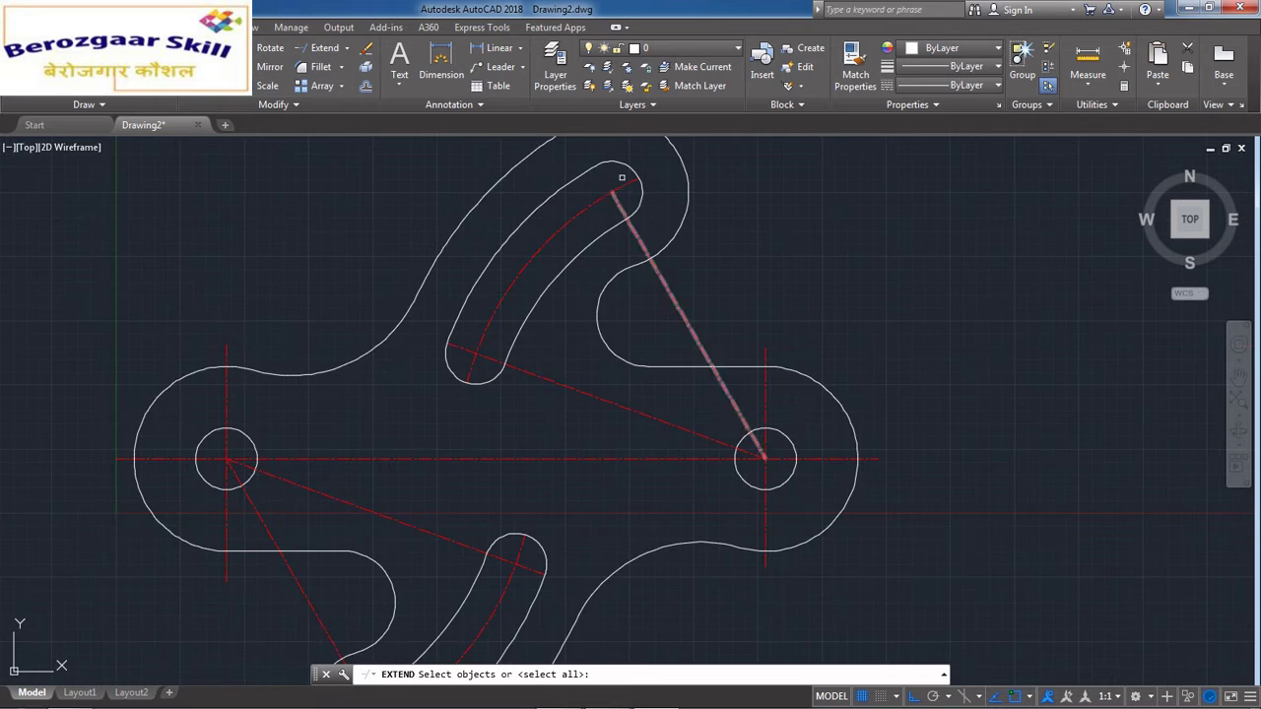
pyautogui.click(626, 178)
pyautogui.rightClick(743, 203)
pyautogui.doubleClick(660, 276)
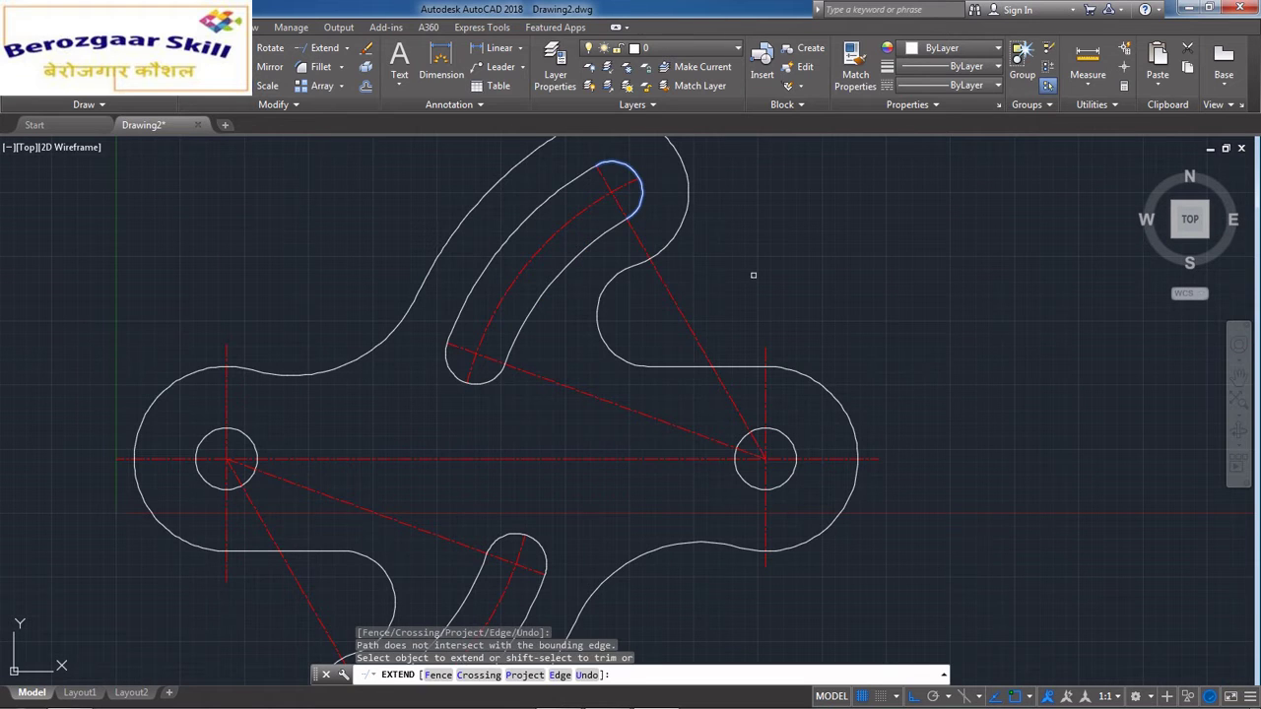
pyautogui.press('Escape')
pyautogui.press('Escape')
# Step: Add a horizontal linear dimension between the two end holes' vertical centre lines, placed below the plate
pyautogui.scroll(-4, 755, 343)
pyautogui.scroll(4, 675, 303)
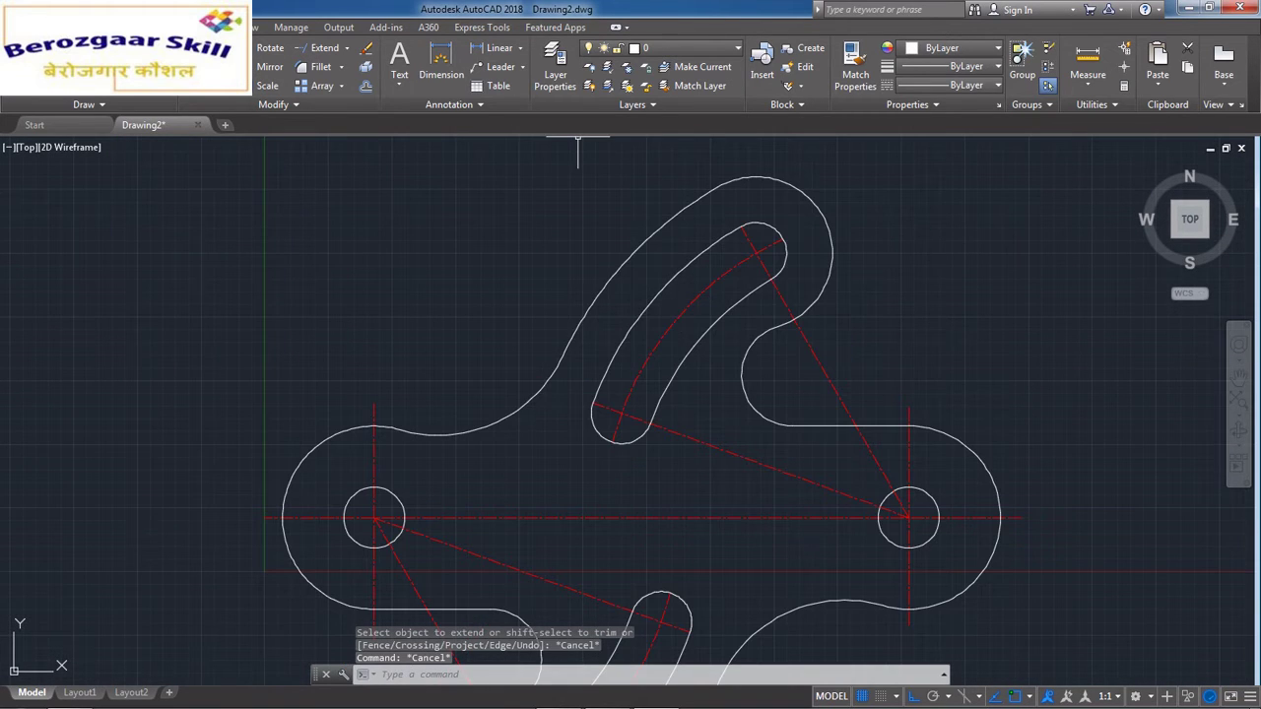
pyautogui.click(496, 48)
pyautogui.scroll(-7, 639, 223)
pyautogui.scroll(7, 641, 254)
pyautogui.click(366, 369)
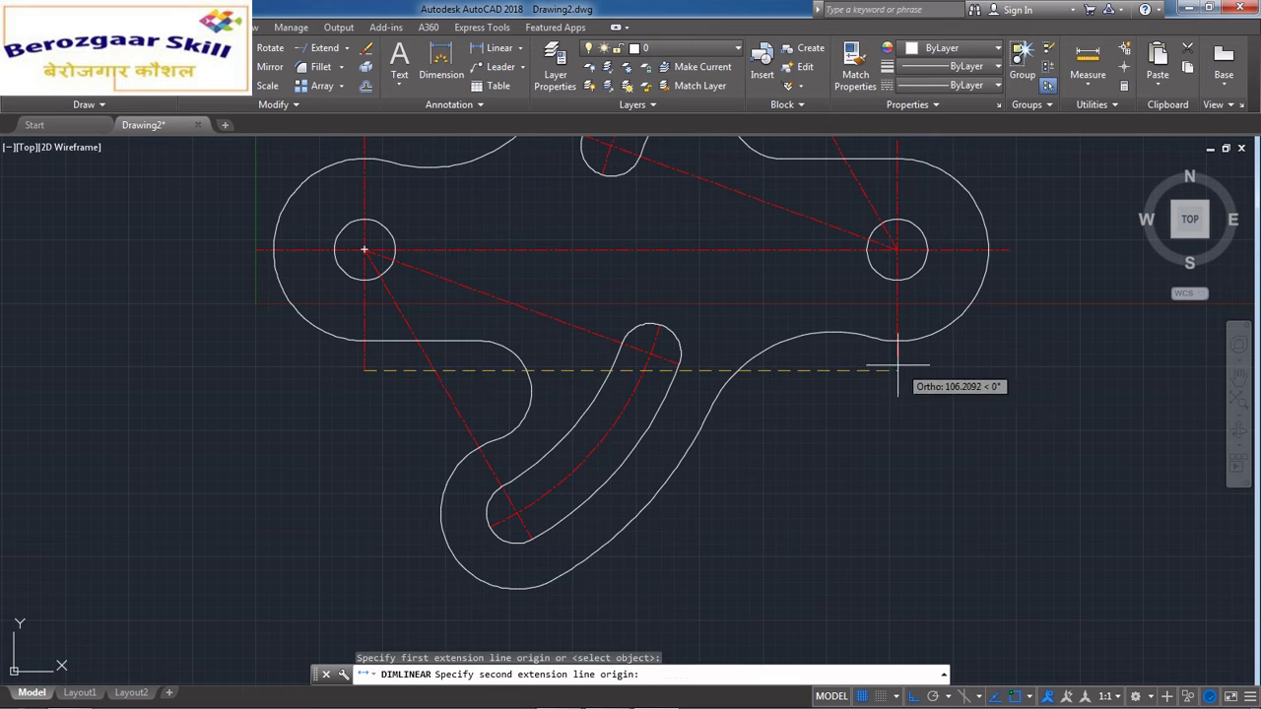
pyautogui.click(898, 361)
pyautogui.scroll(-4, 691, 524)
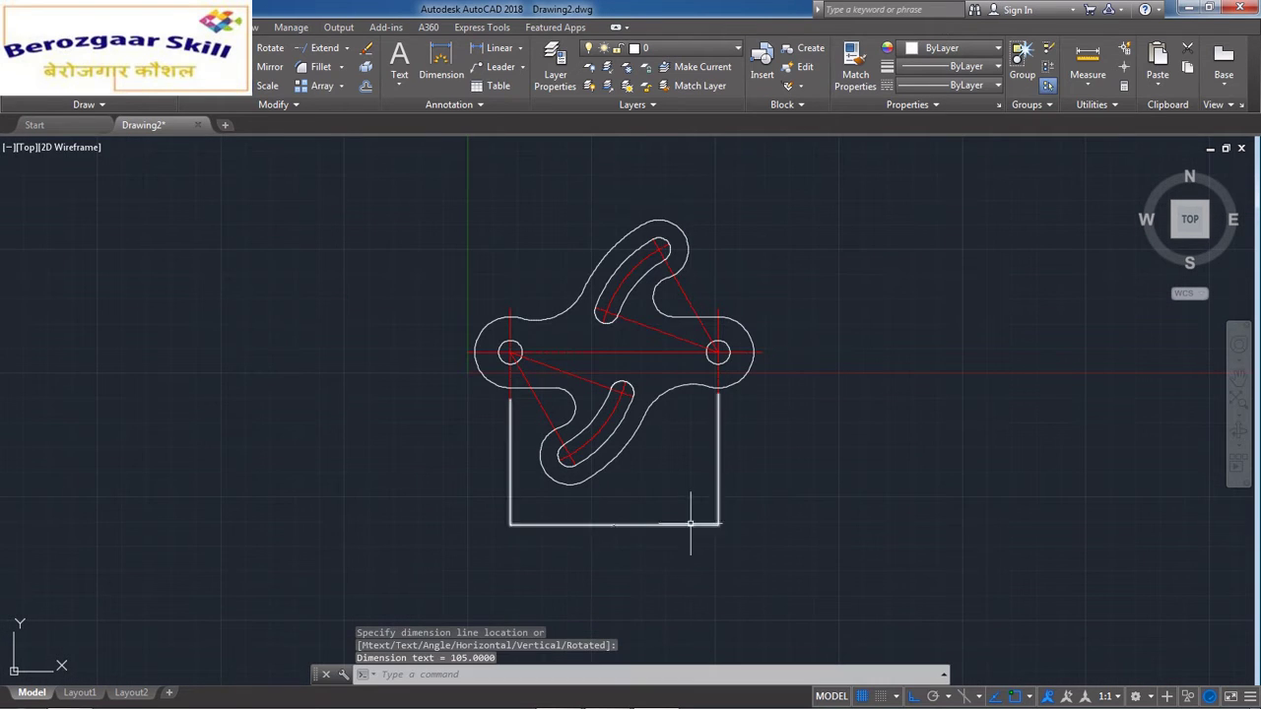
# Step: Modify the Standard dimension style to arrow size 5, text height 5 and linear precision 0.0
pyautogui.press('space')
pyautogui.press('Escape')
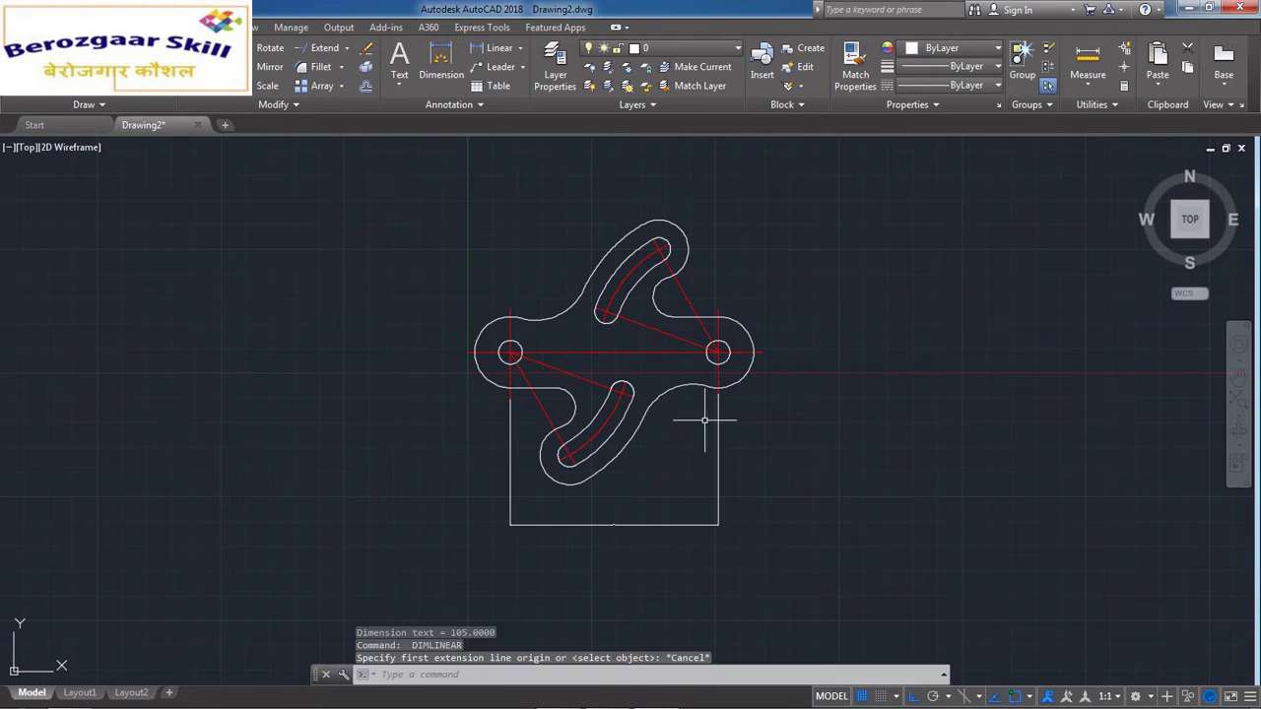
pyautogui.write('d')
pyautogui.press('Return')
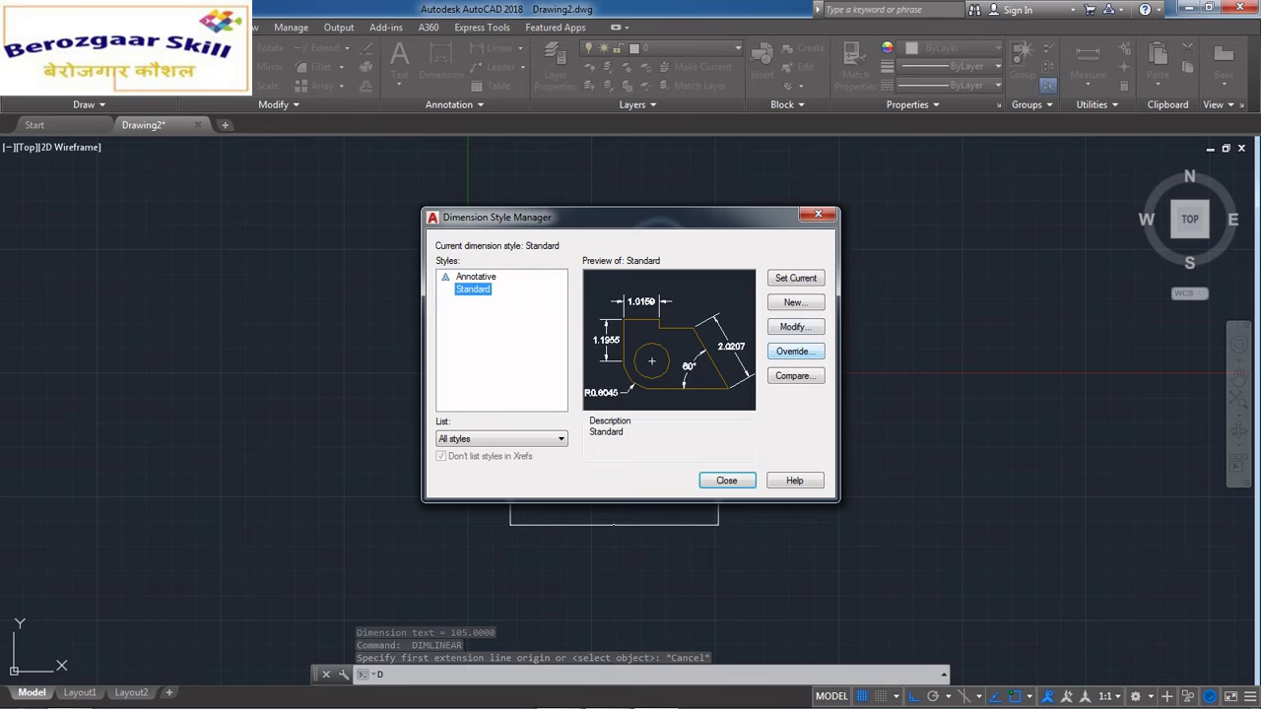
pyautogui.click(794, 327)
pyautogui.click(427, 172)
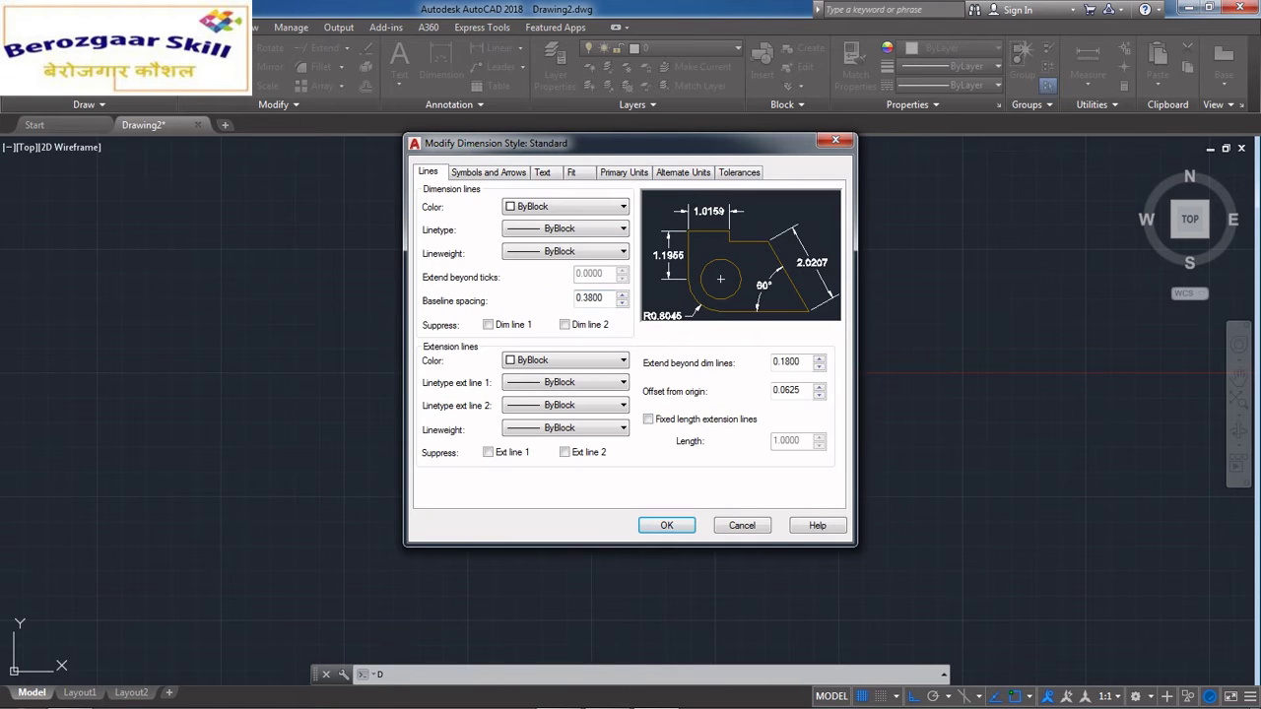
pyautogui.click(489, 172)
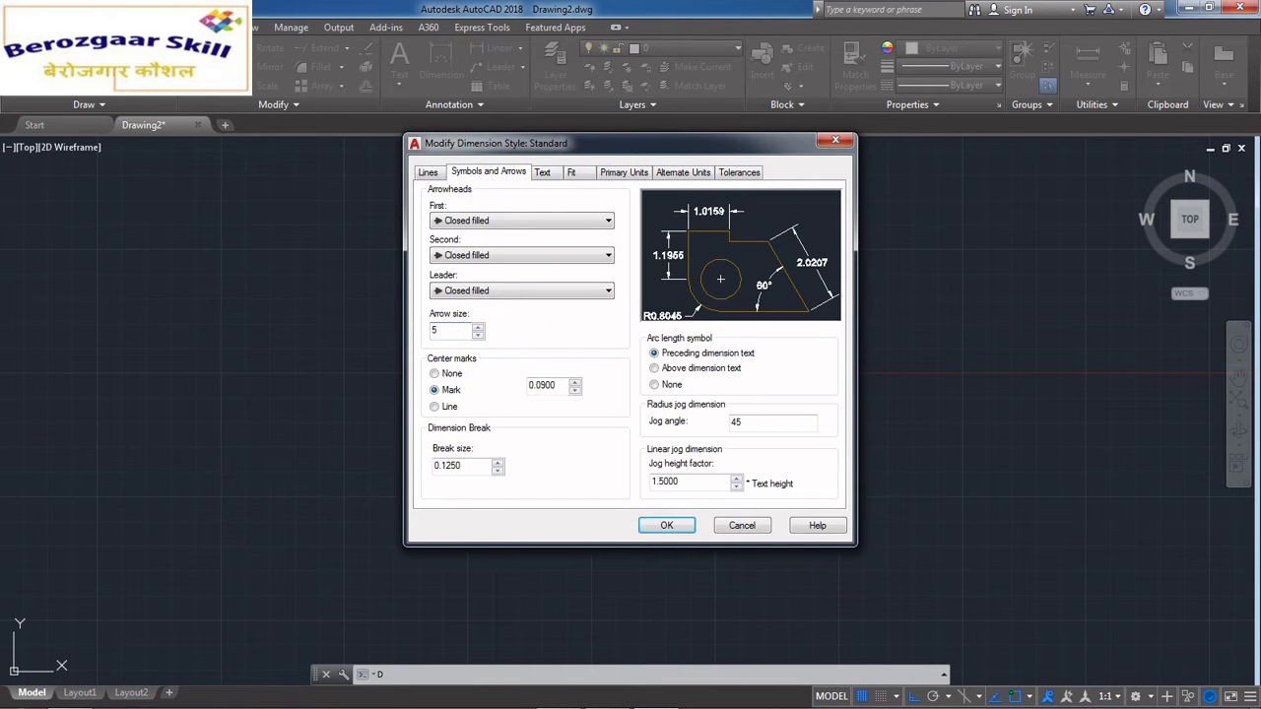
pyautogui.click(543, 172)
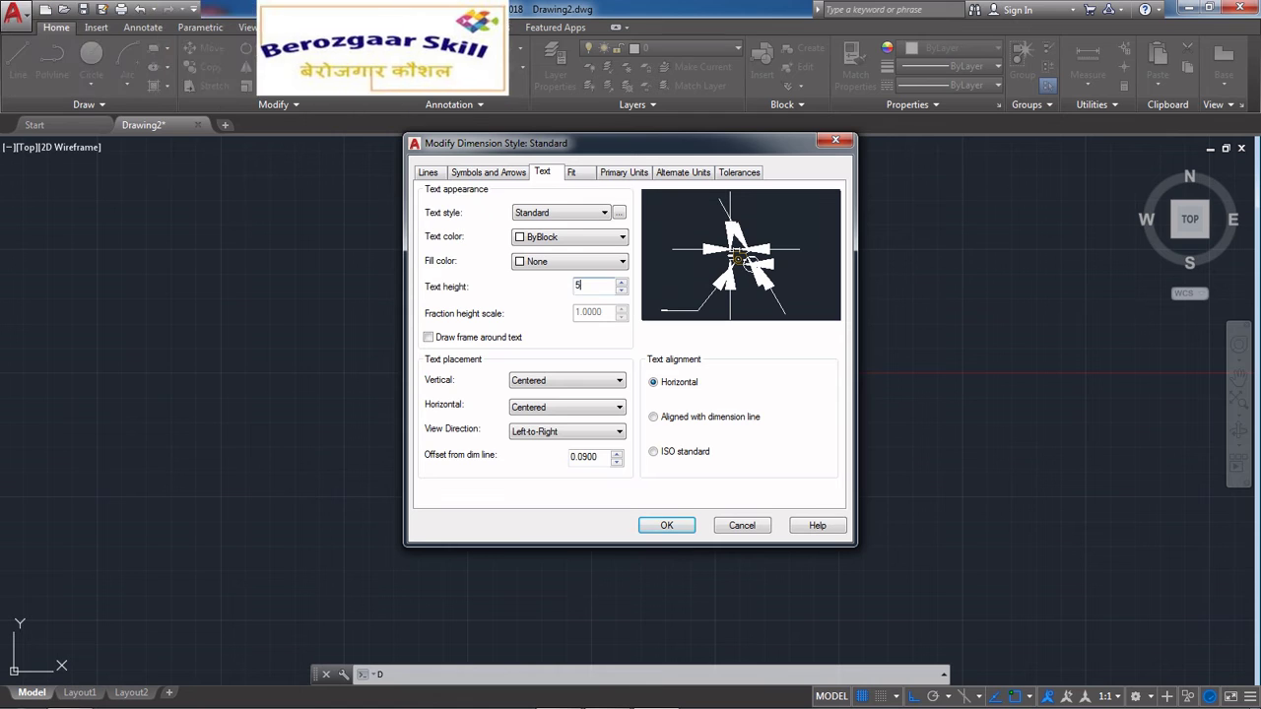
pyautogui.click(624, 172)
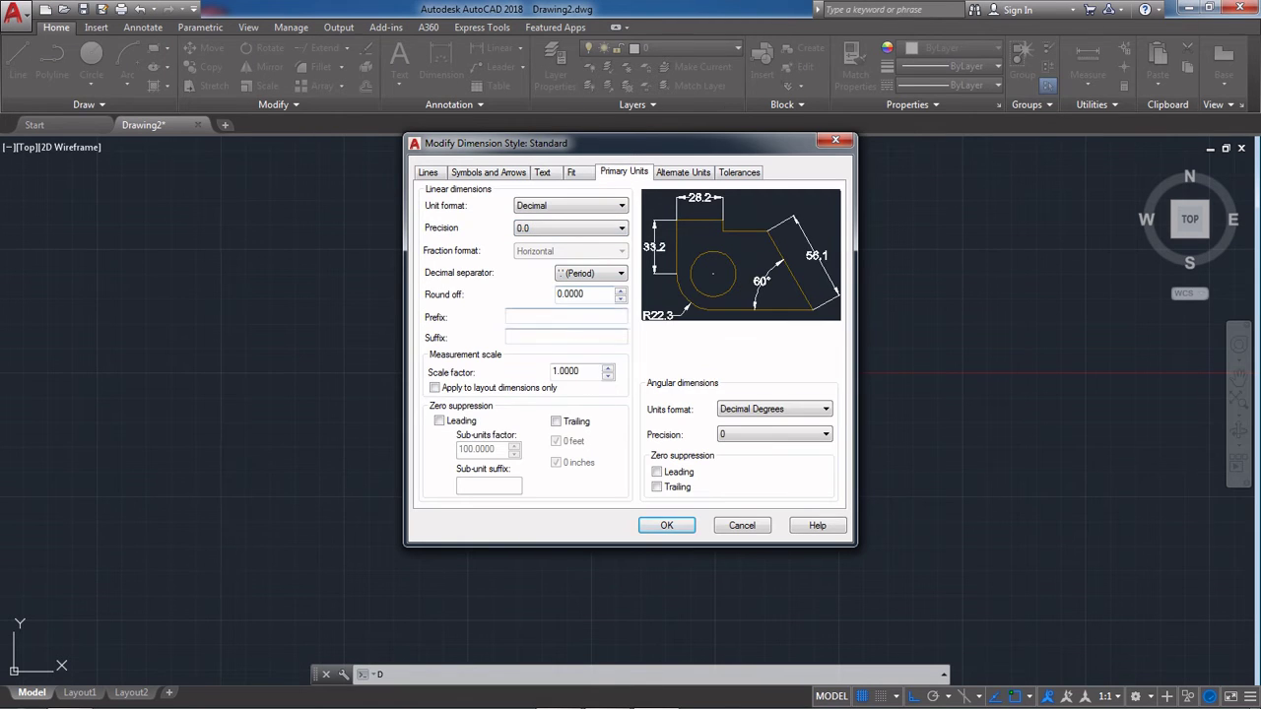
pyautogui.click(666, 526)
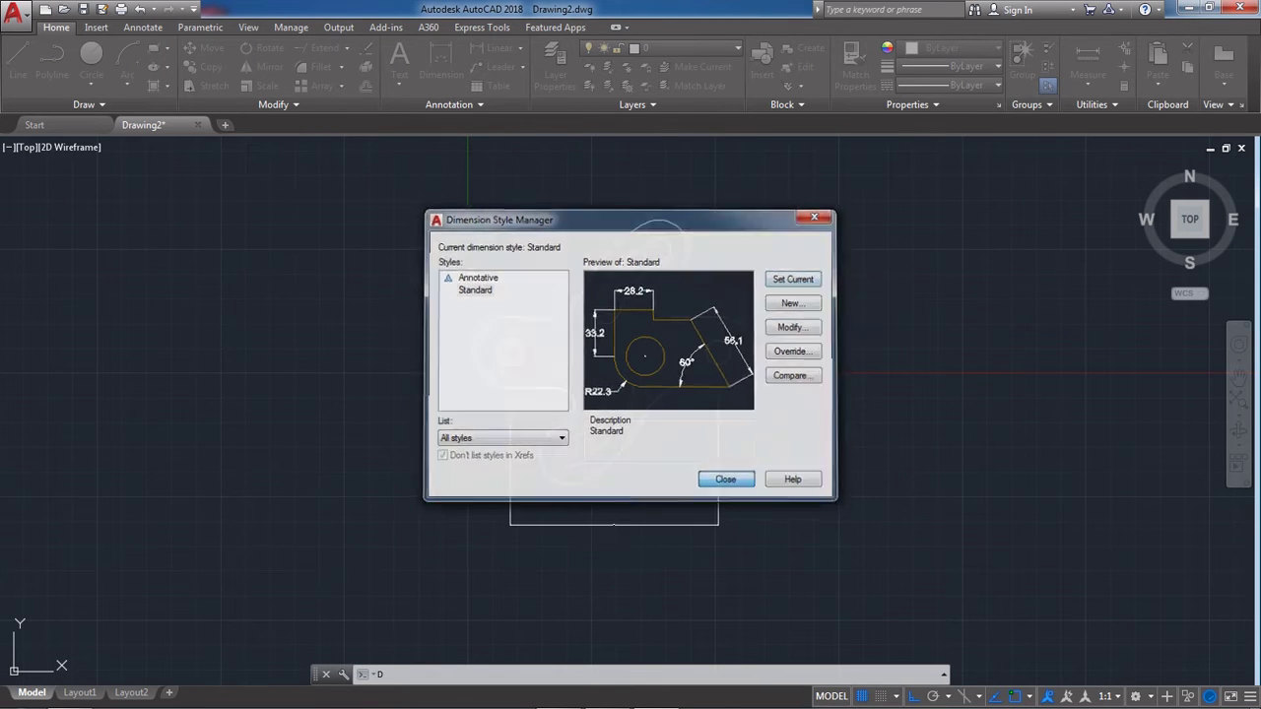
pyautogui.click(659, 479)
# Step: Change the colour of the horizontal dimension below the plate to green
pyautogui.click(641, 524)
pyautogui.click(952, 48)
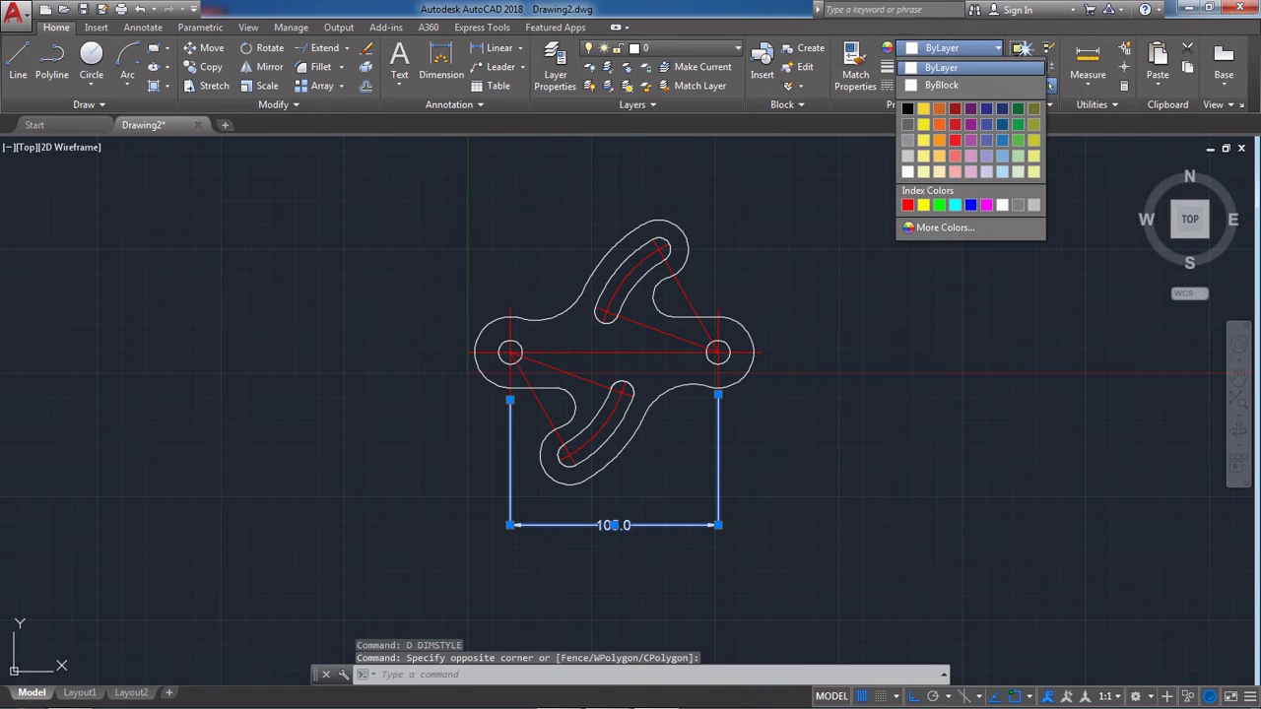
pyautogui.click(939, 203)
pyautogui.press('Escape')
# Step: Add a diameter dimension to the right-hand end hole, placed above and to the right of it
pyautogui.scroll(2, 628, 306)
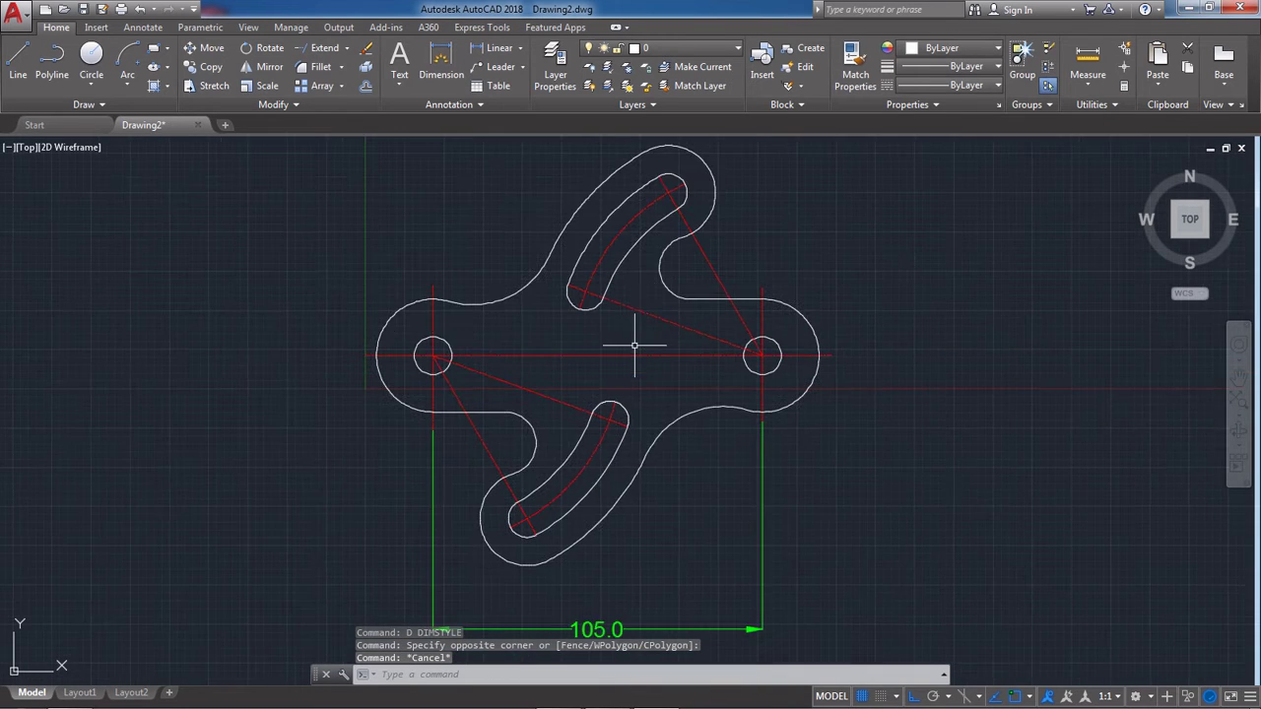
pyautogui.click(520, 48)
pyautogui.click(514, 235)
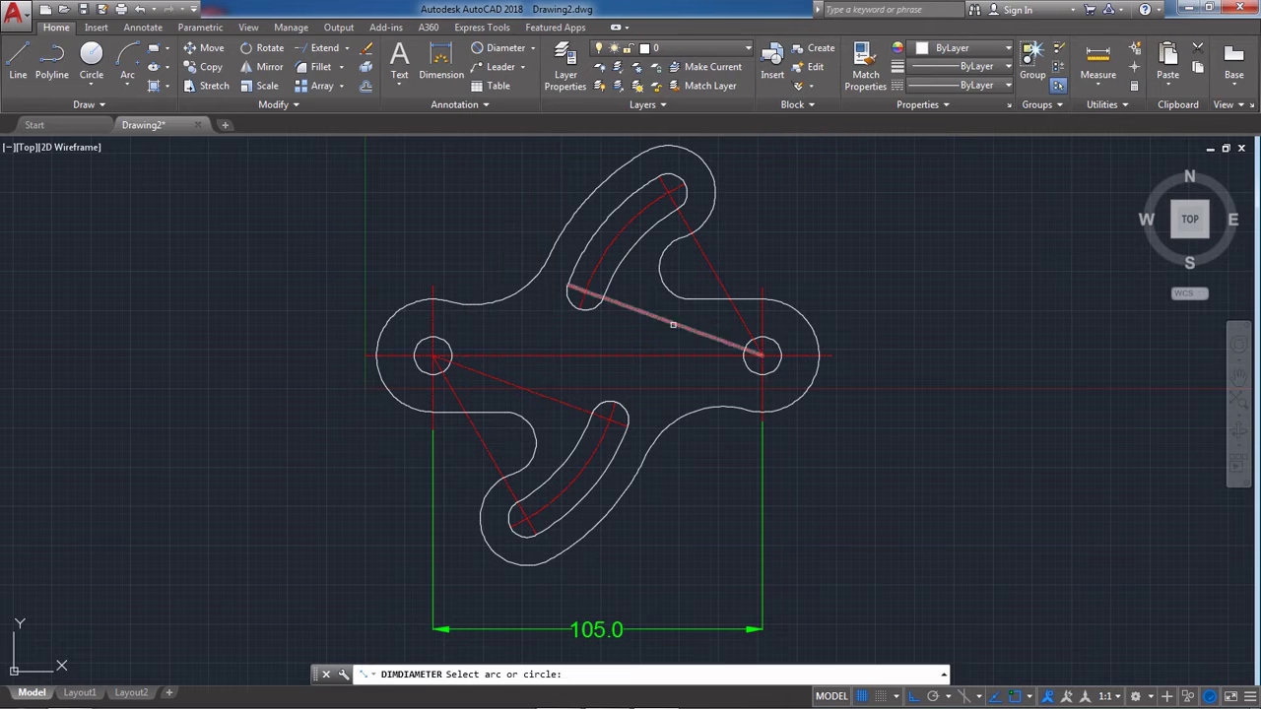
pyautogui.click(776, 345)
pyautogui.click(843, 278)
# Step: Add a diameter dimension to the left-hand end hole, placed above and to the left of it
pyautogui.rightClick(448, 225)
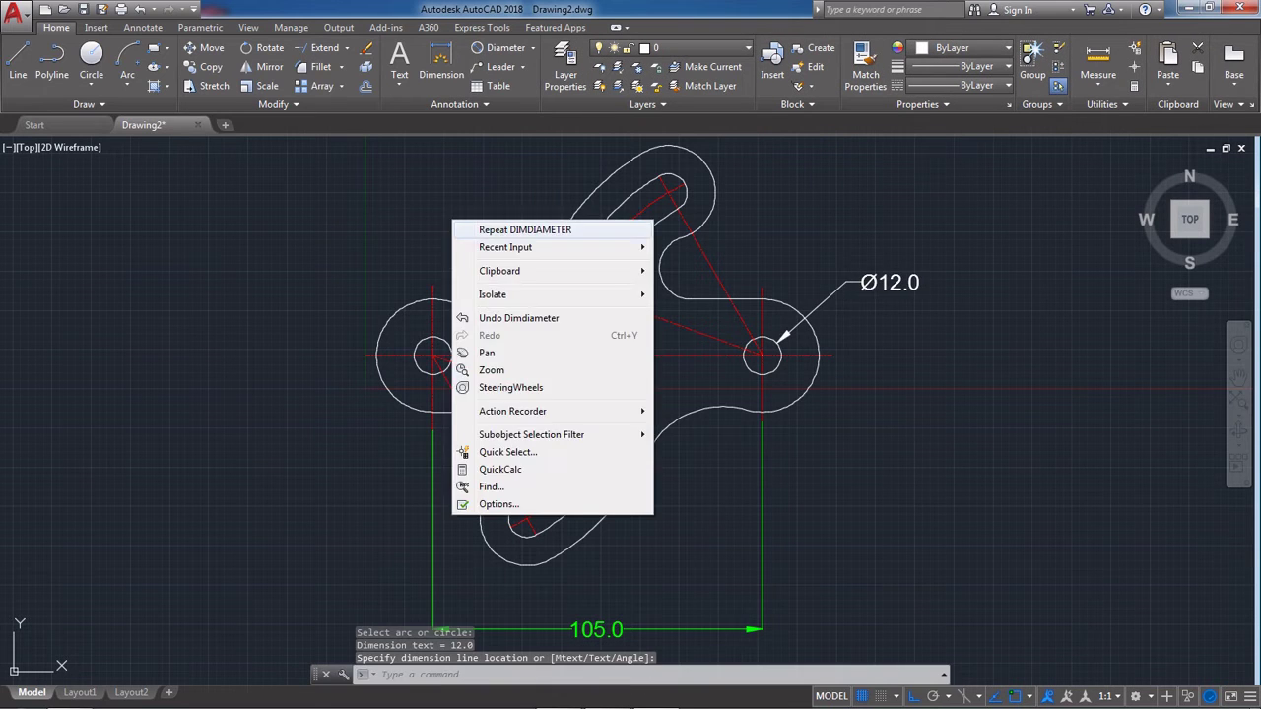
pyautogui.click(512, 227)
pyautogui.click(421, 343)
pyautogui.rightClick(248, 281)
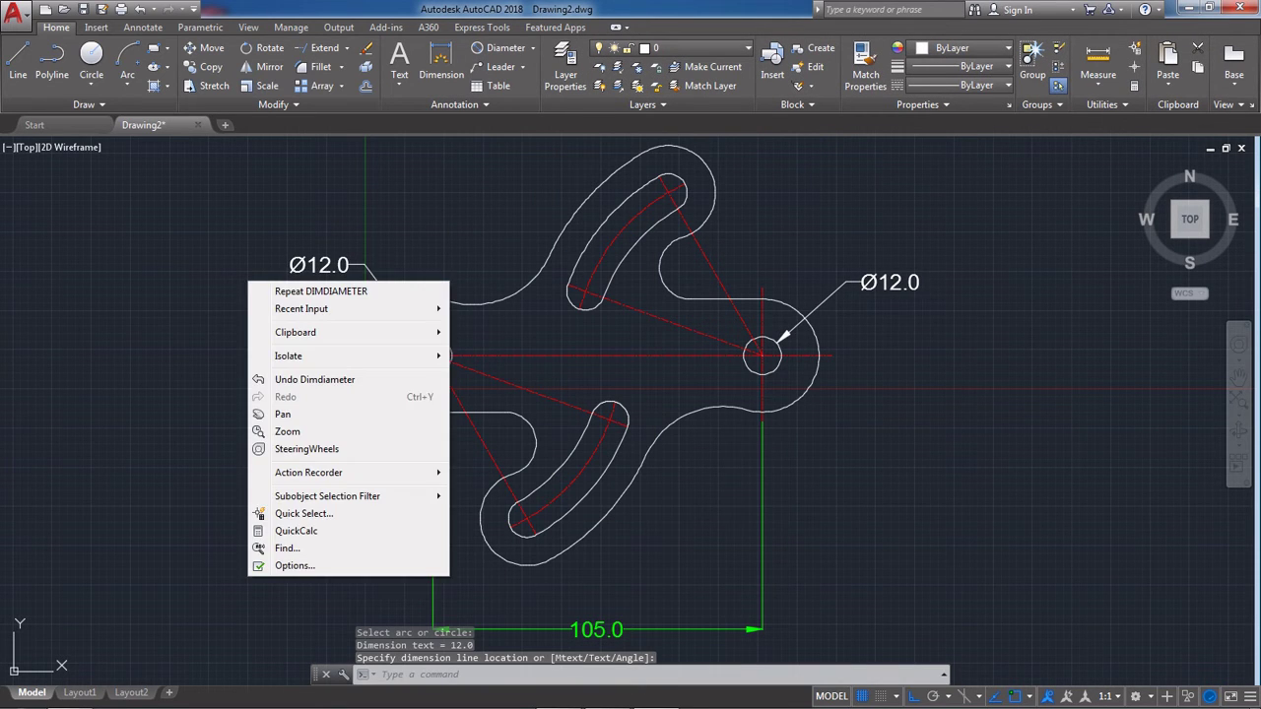
pyautogui.click(320, 291)
# Step: Add a radius dimension to the outer outline arc around the upper end of the upper slot
pyautogui.click(533, 48)
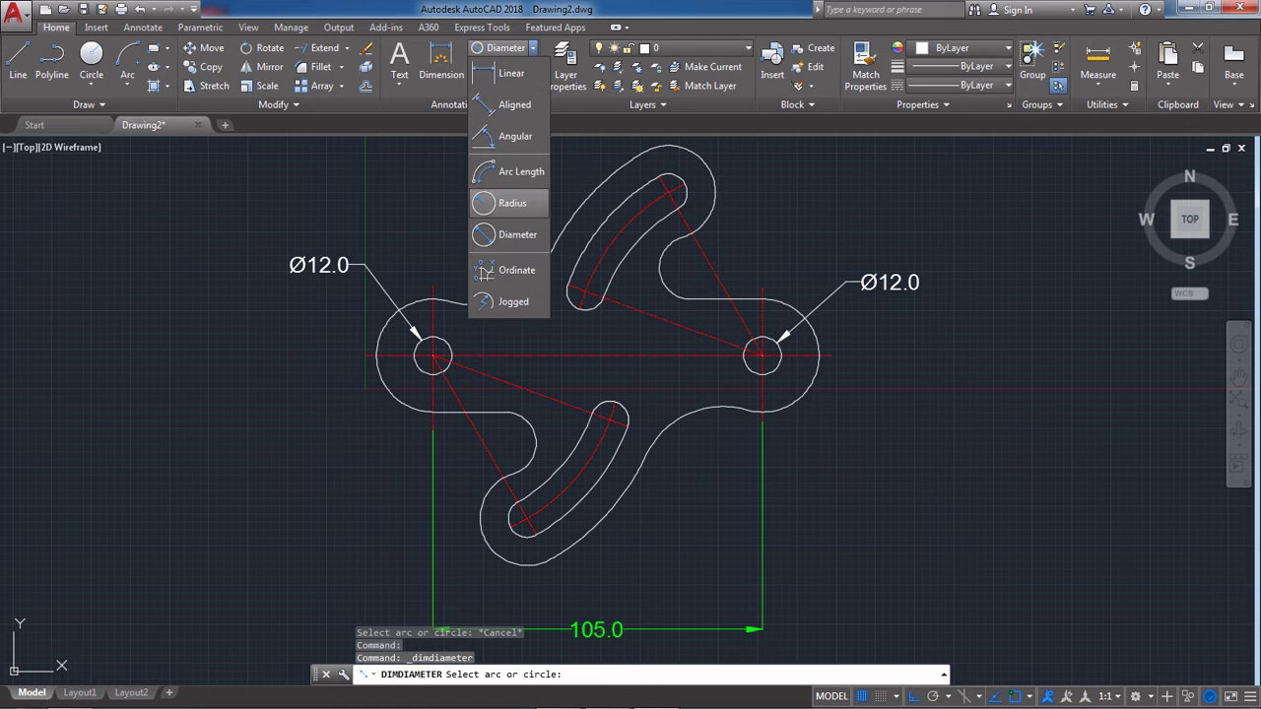
pyautogui.click(510, 203)
pyautogui.scroll(-2, 739, 357)
pyautogui.click(724, 240)
pyautogui.click(744, 202)
# Step: Add a radius dimension to the upper slot's own rounded end, just below the outer arc's dimension
pyautogui.rightClick(597, 214)
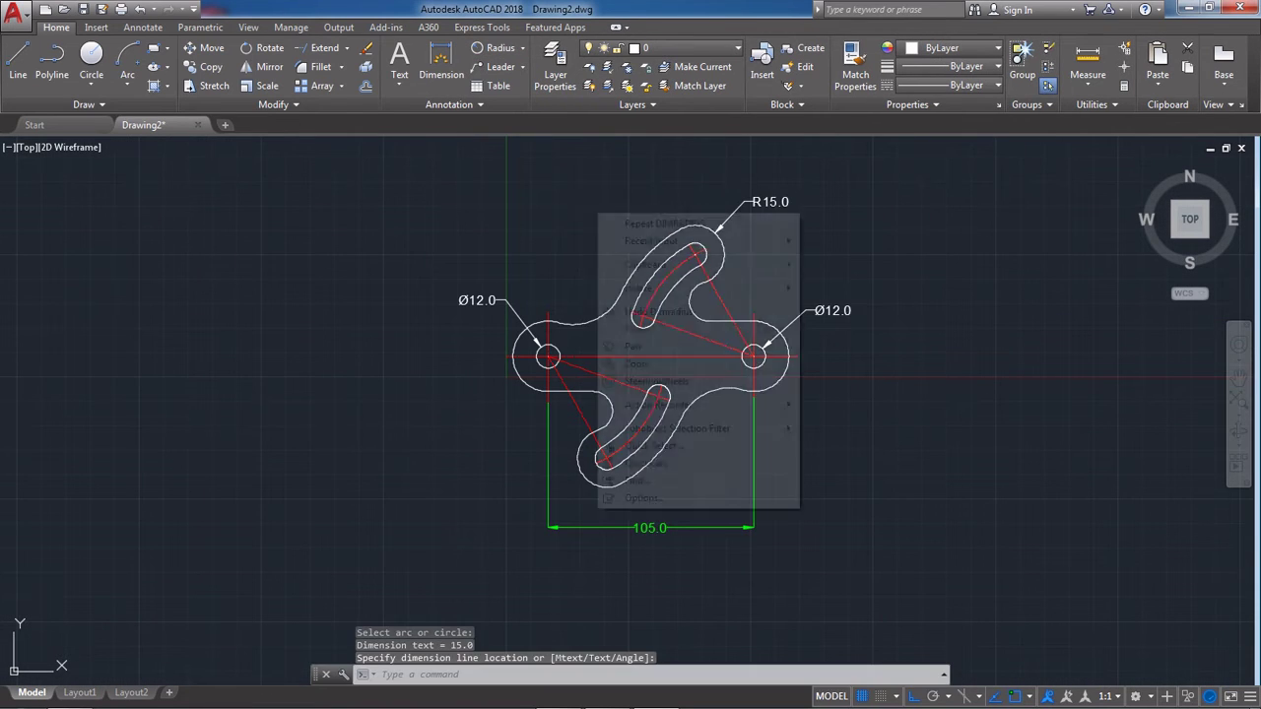
pyautogui.click(655, 224)
pyautogui.scroll(4, 699, 281)
pyautogui.click(706, 219)
pyautogui.click(858, 177)
pyautogui.scroll(-2, 699, 266)
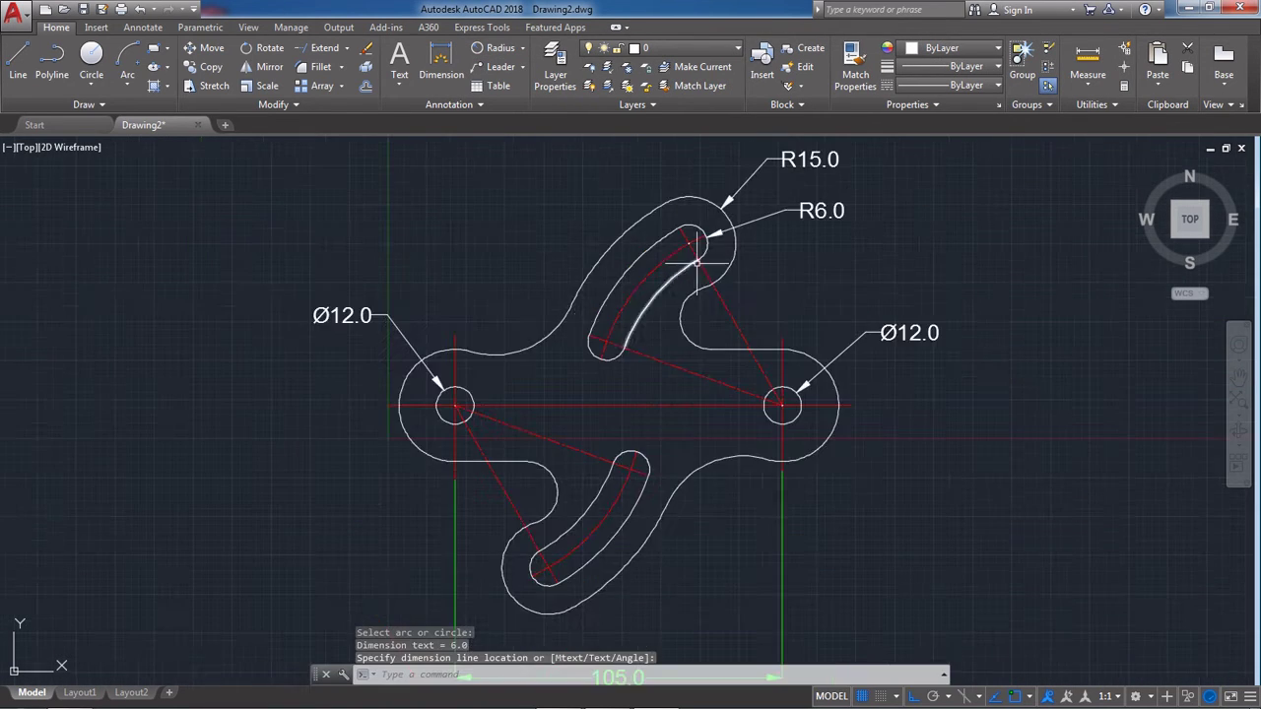
# Step: Add a radius dimension to the upper slot's curved centre line, placed outside the plate on the upper left
pyautogui.rightClick(465, 224)
pyautogui.click(537, 231)
pyautogui.click(642, 280)
pyautogui.click(567, 191)
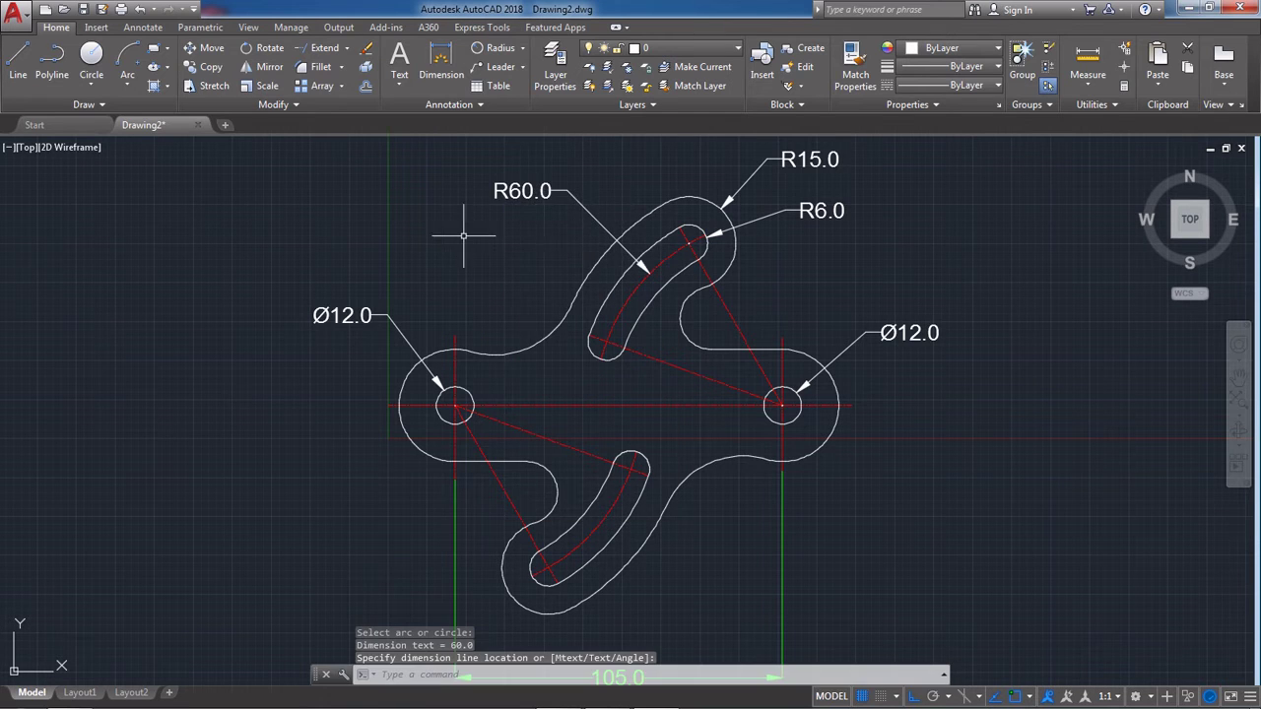
# Step: Add a radius dimension to the lower slot's curved centre line, placed outside the plate on the lower right
pyautogui.rightClick(464, 235)
pyautogui.click(527, 245)
pyautogui.moveTo(605, 555); pyautogui.dragTo(647, 391, button='middle')
pyautogui.scroll(2, 648, 391)
pyautogui.click(640, 341)
pyautogui.click(762, 430)
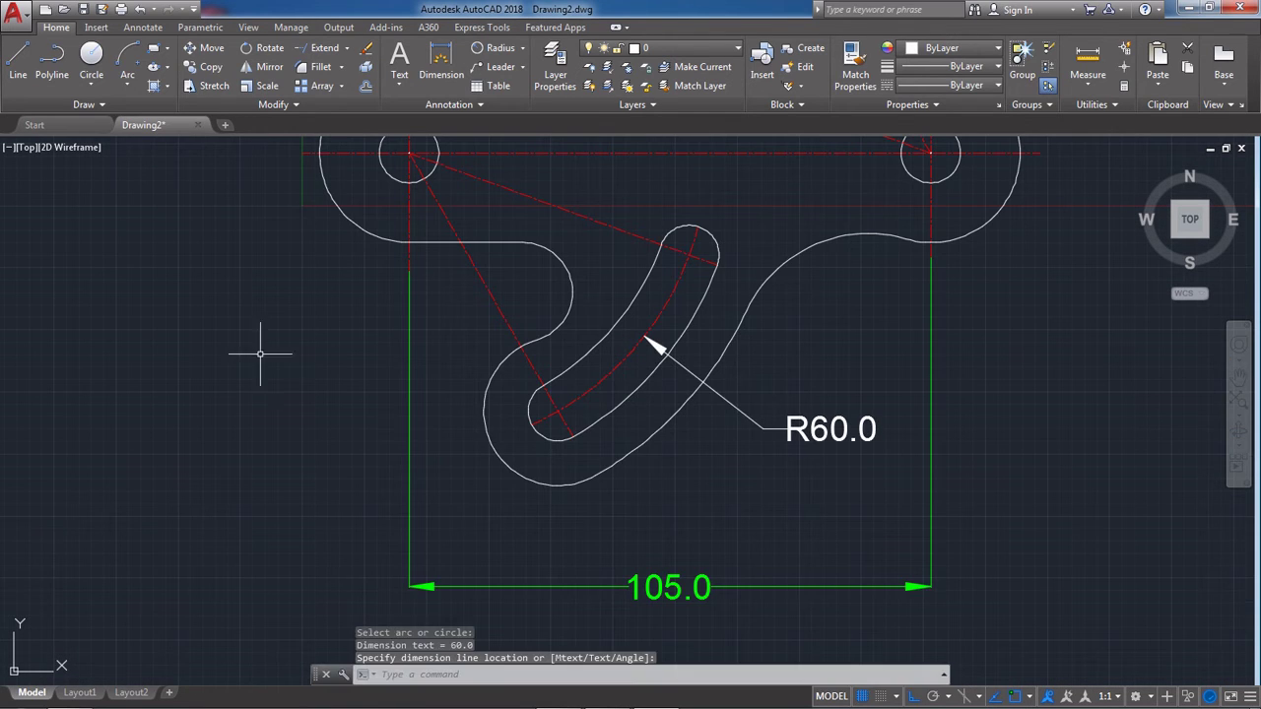
# Step: Add a radius dimension to the large outline fillet between the lower slot and the right-hand end
pyautogui.rightClick(260, 353)
pyautogui.click(320, 363)
pyautogui.click(743, 302)
pyautogui.click(810, 296)
# Step: Add a radius dimension to the small outline fillet between the left-hand end and the lower slot
pyautogui.rightClick(296, 361)
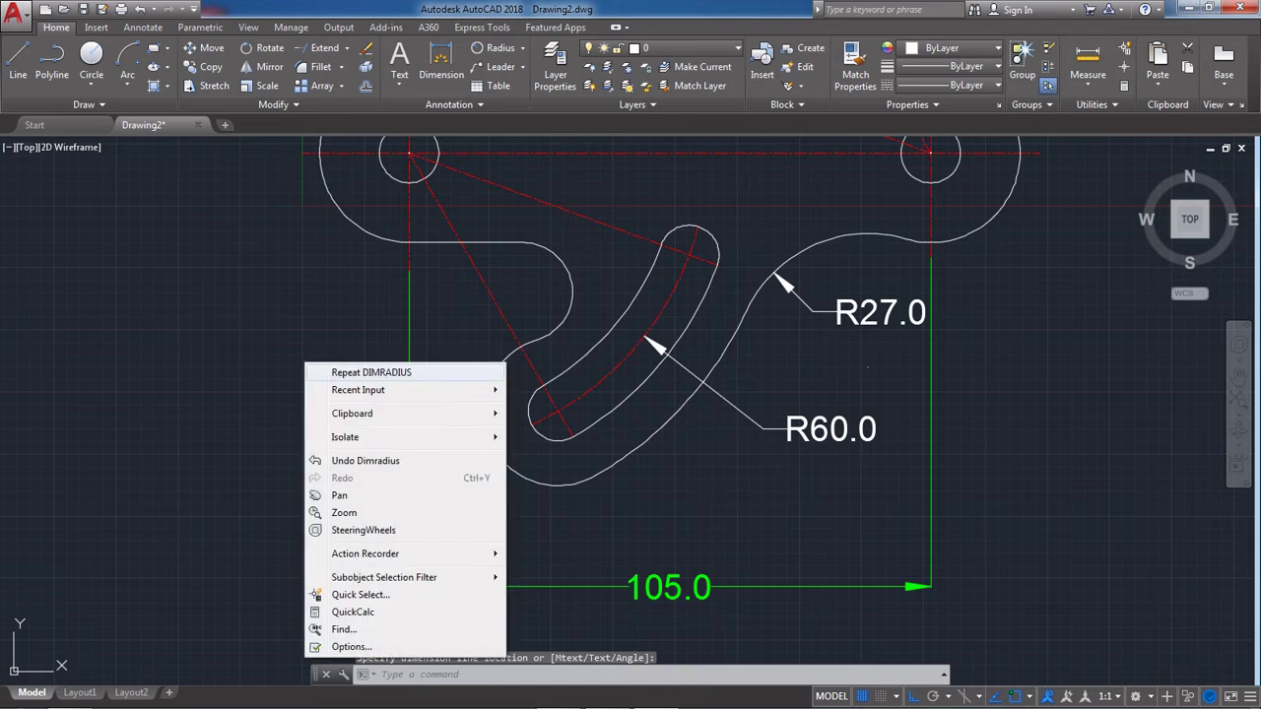
pyautogui.click(335, 370)
pyautogui.click(569, 269)
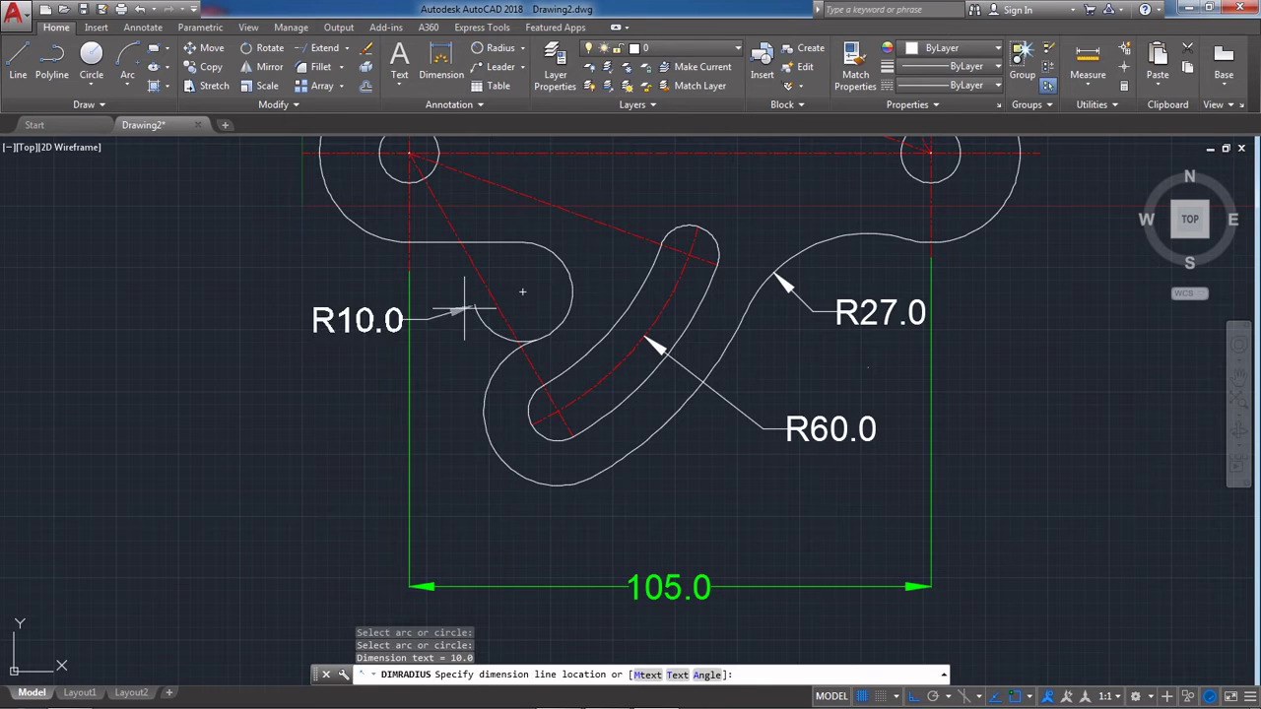
pyautogui.click(532, 294)
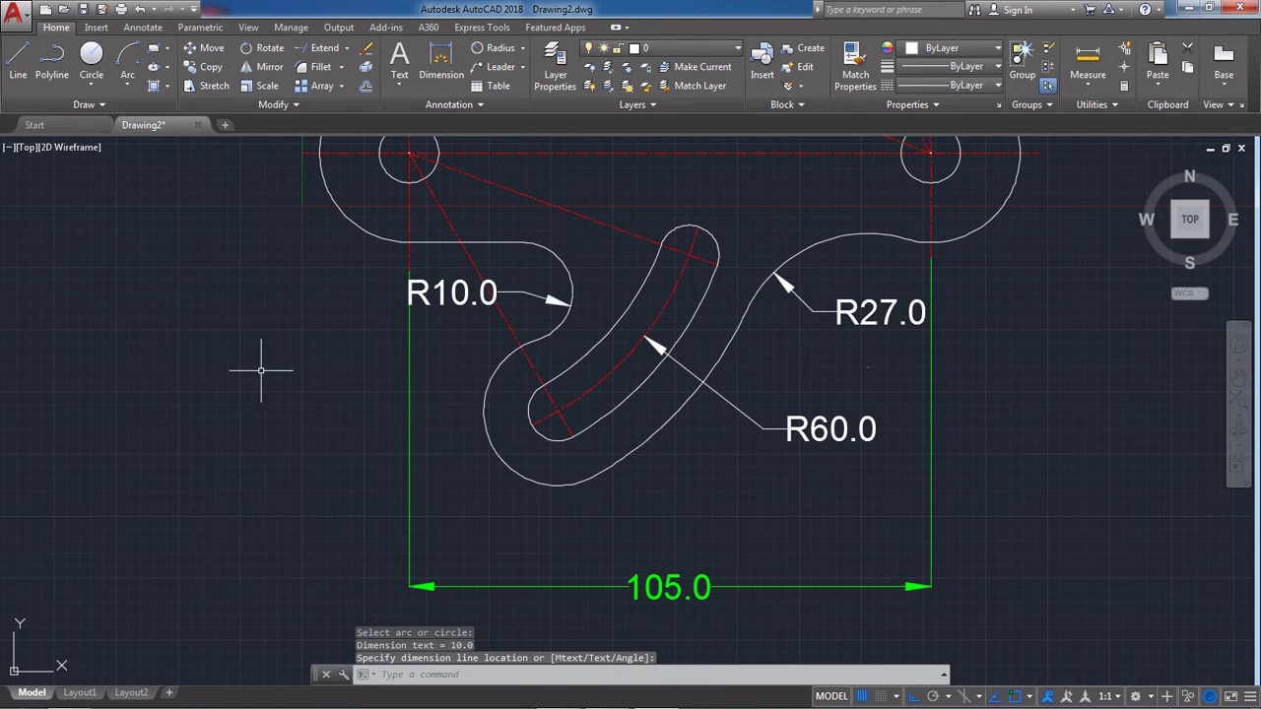
# Step: Add a radius dimension to the outer arc around the right-hand hole, placed right of the plate
pyautogui.scroll(-6, 468, 337)
pyautogui.scroll(4, 594, 322)
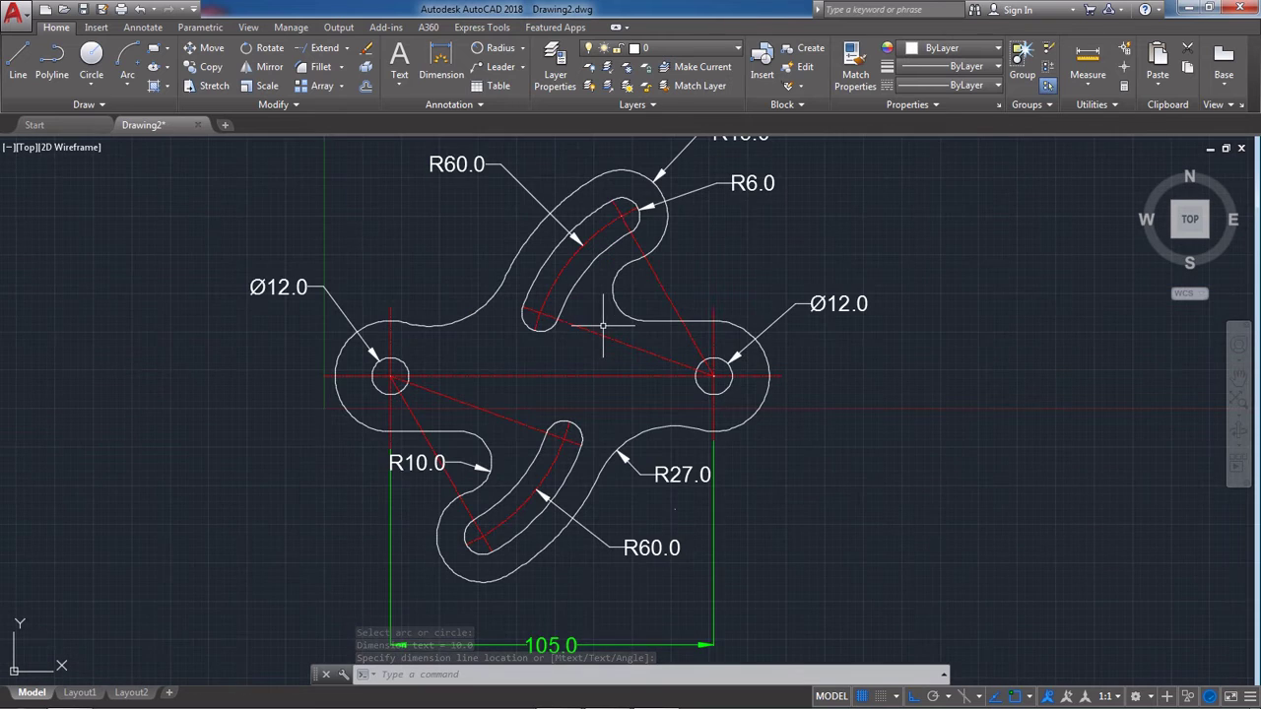
pyautogui.rightClick(351, 178)
pyautogui.click(394, 188)
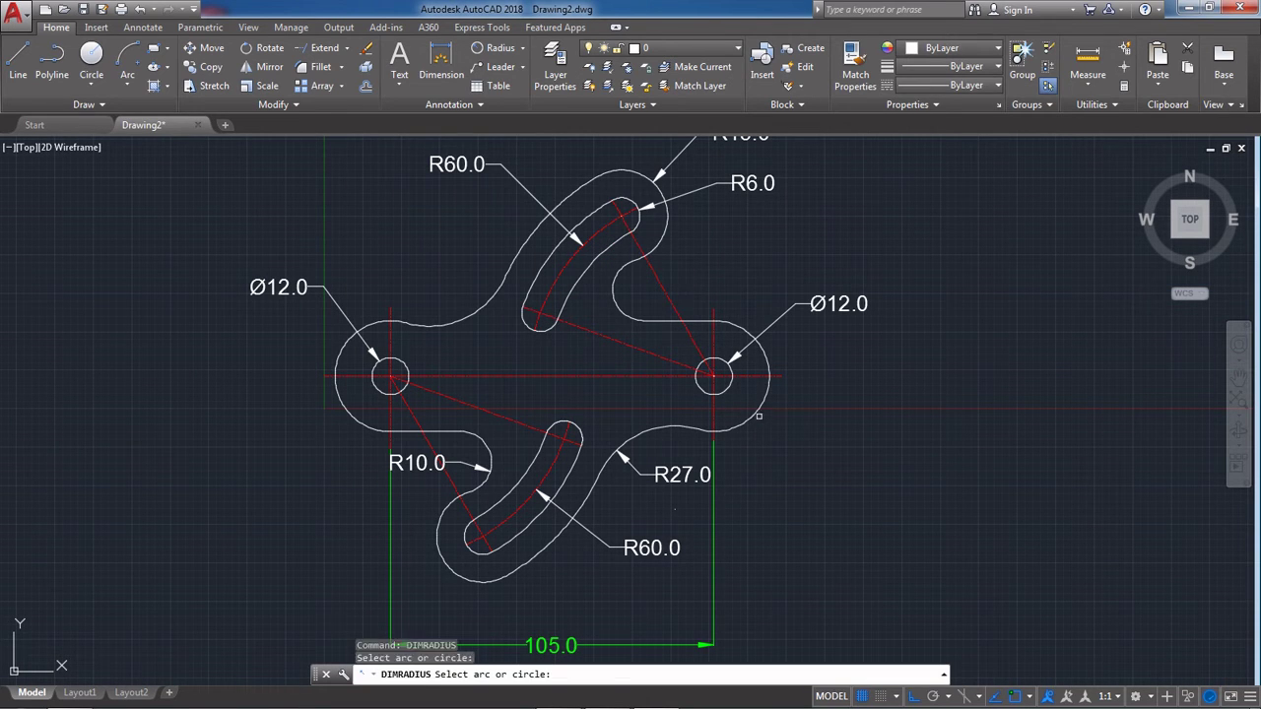
pyautogui.click(759, 416)
pyautogui.click(865, 427)
# Step: Add a radius dimension to the outer arc around the left-hand hole, placed left of the plate
pyautogui.rightClick(223, 402)
pyautogui.click(266, 415)
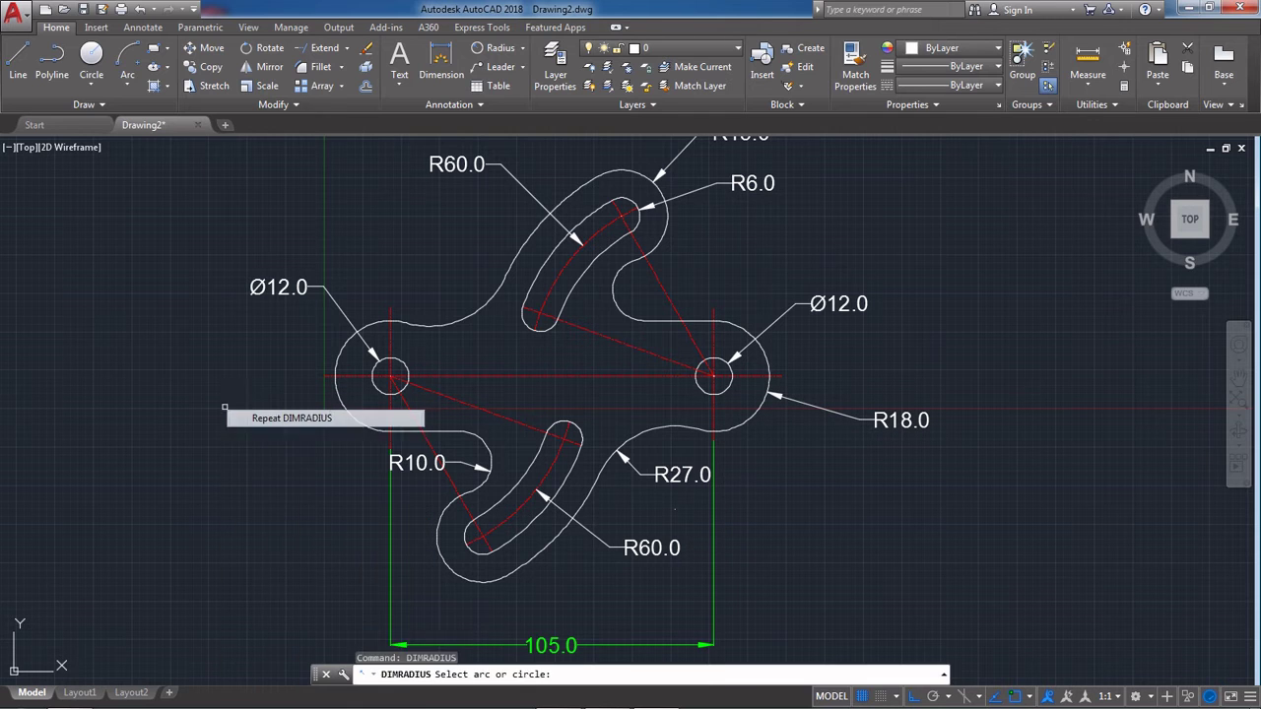
pyautogui.click(337, 396)
pyautogui.click(236, 414)
pyautogui.scroll(-4, 522, 420)
pyautogui.scroll(6, 527, 438)
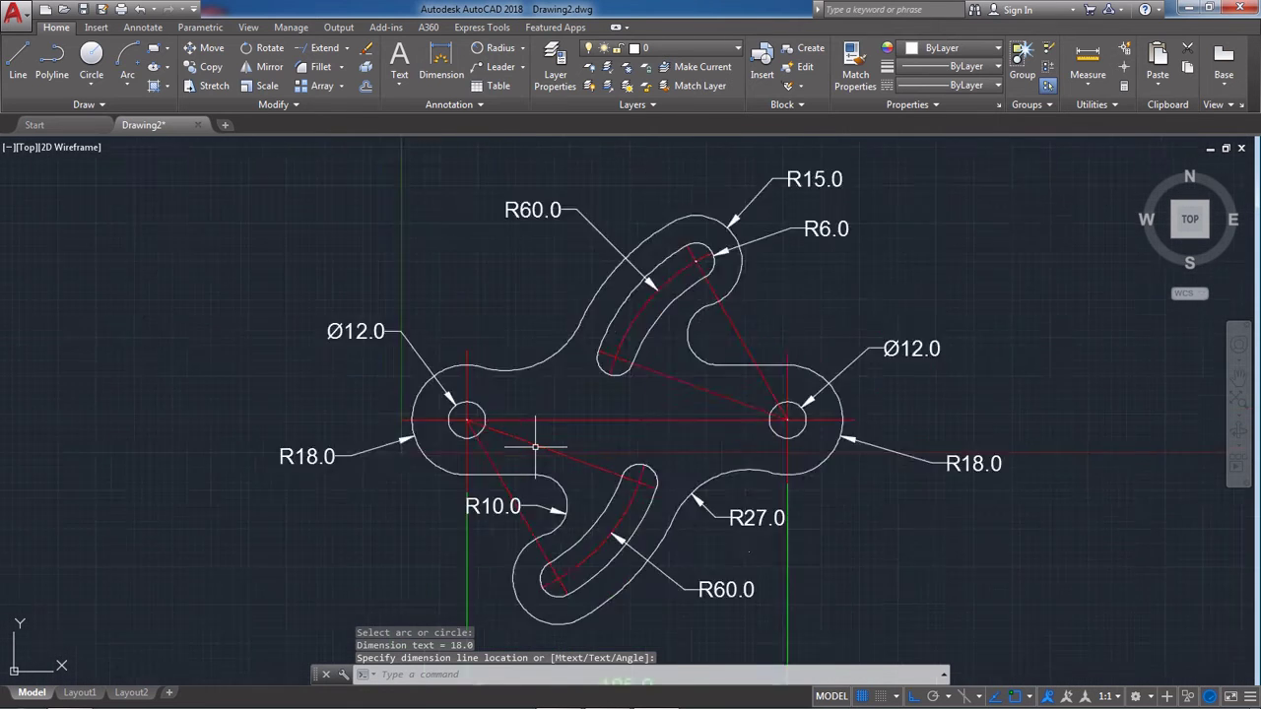
# Step: Erase the diameter and radius dimensions at the plate's left-hand end
pyautogui.click(359, 291)
pyautogui.click(341, 303)
pyautogui.write('E')
pyautogui.press('Return')
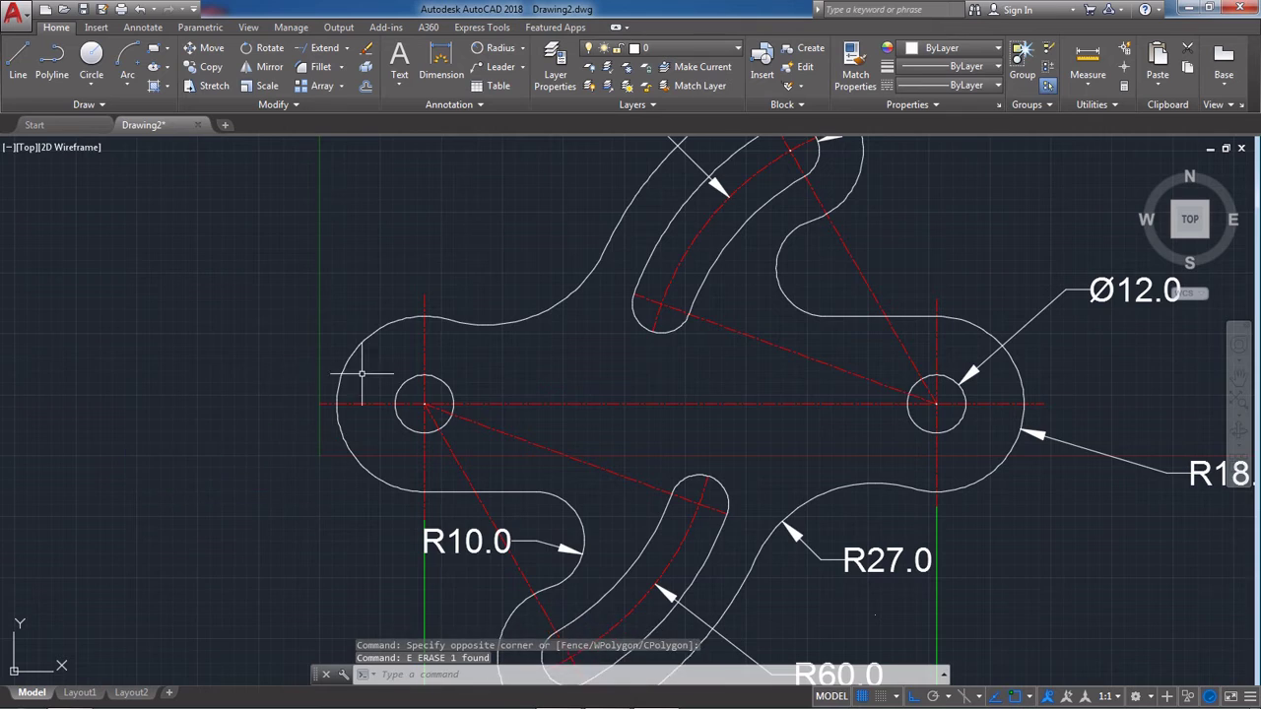
pyautogui.scroll(-4, 351, 372)
pyautogui.scroll(6, 597, 404)
pyautogui.click(711, 443)
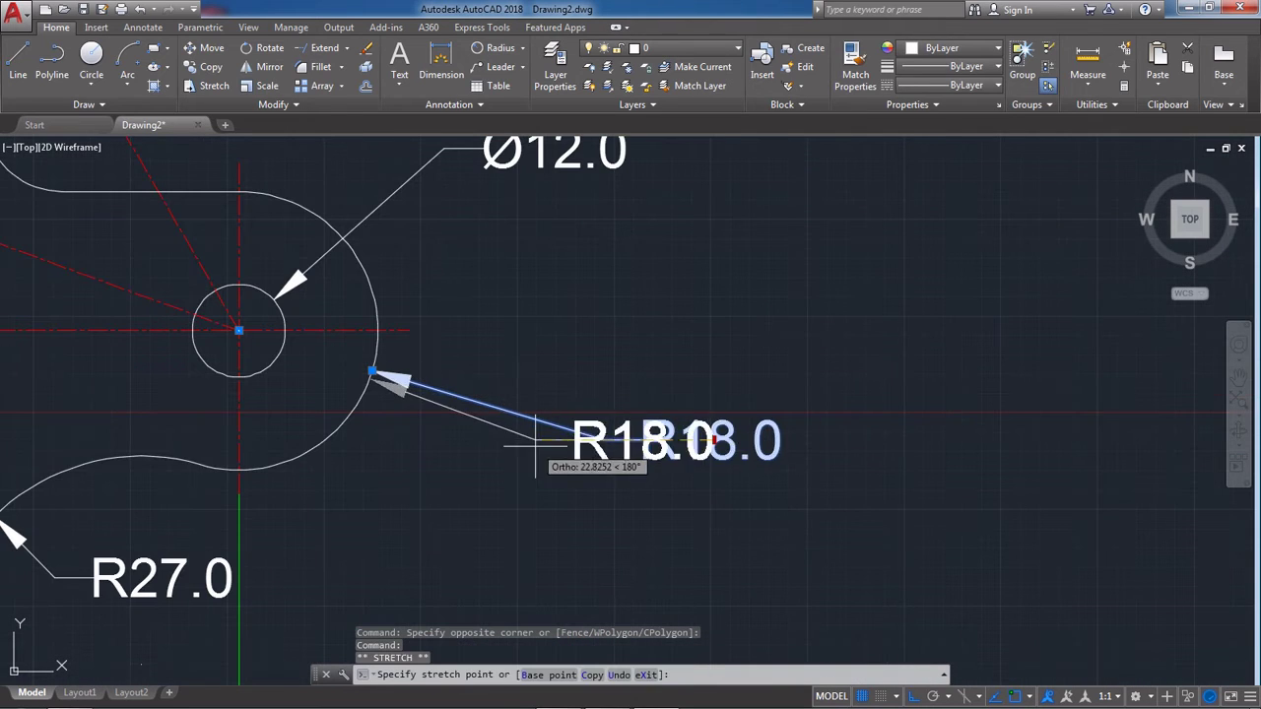
pyautogui.scroll(-3, 594, 348)
pyautogui.press('Escape')
pyautogui.scroll(-3, 651, 425)
pyautogui.scroll(3, 551, 375)
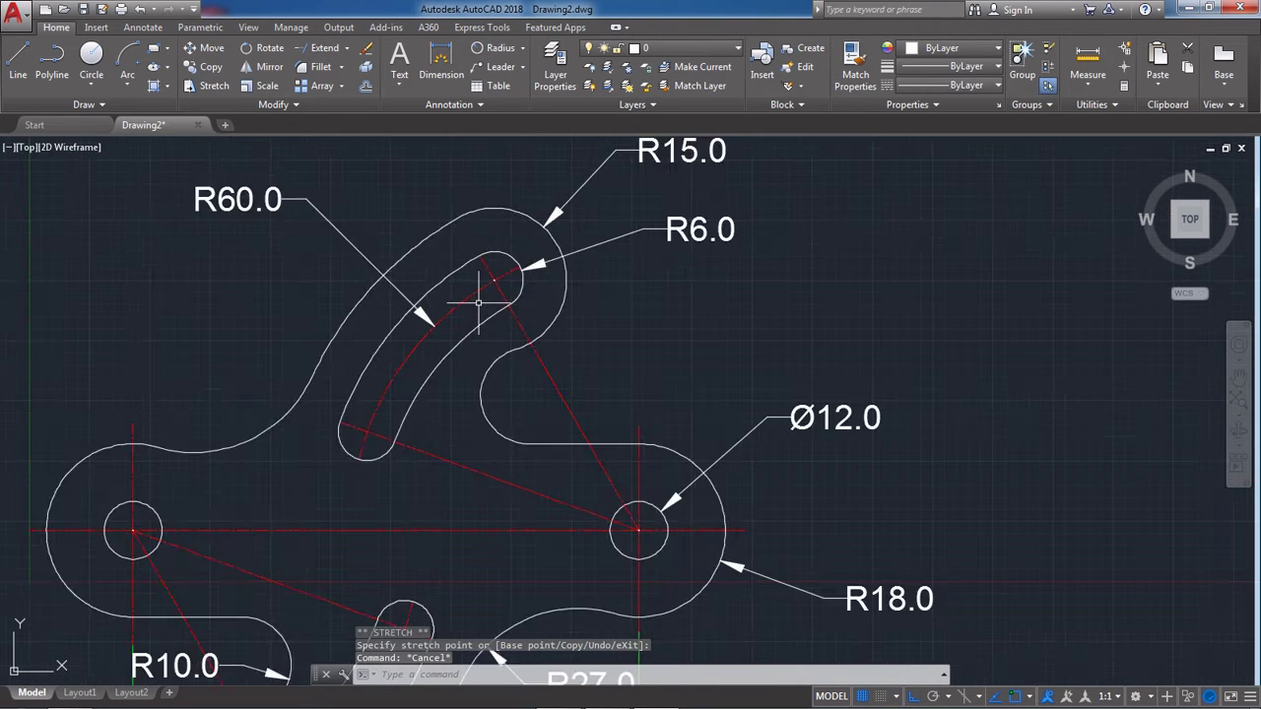
# Step: Add a radius dimension to the small outline fillet between the upper slot and the right-hand end
pyautogui.scroll(-3, 585, 417)
pyautogui.click(501, 47)
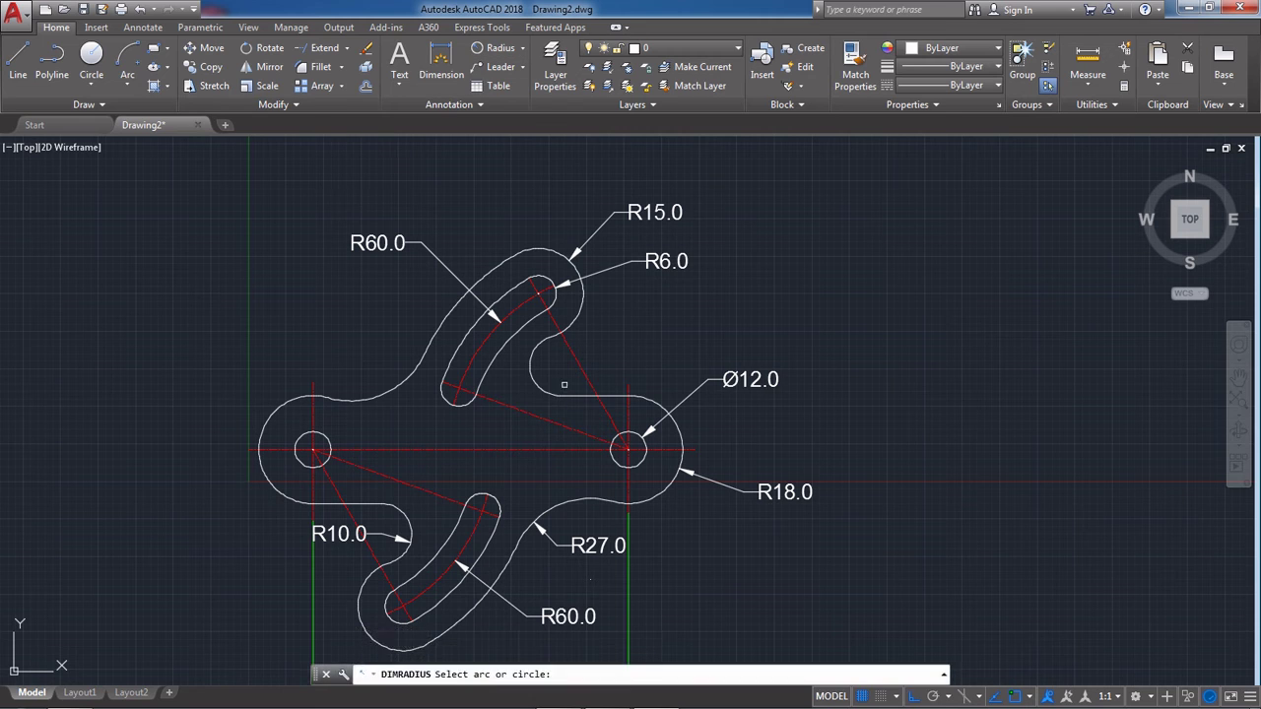
pyautogui.click(532, 365)
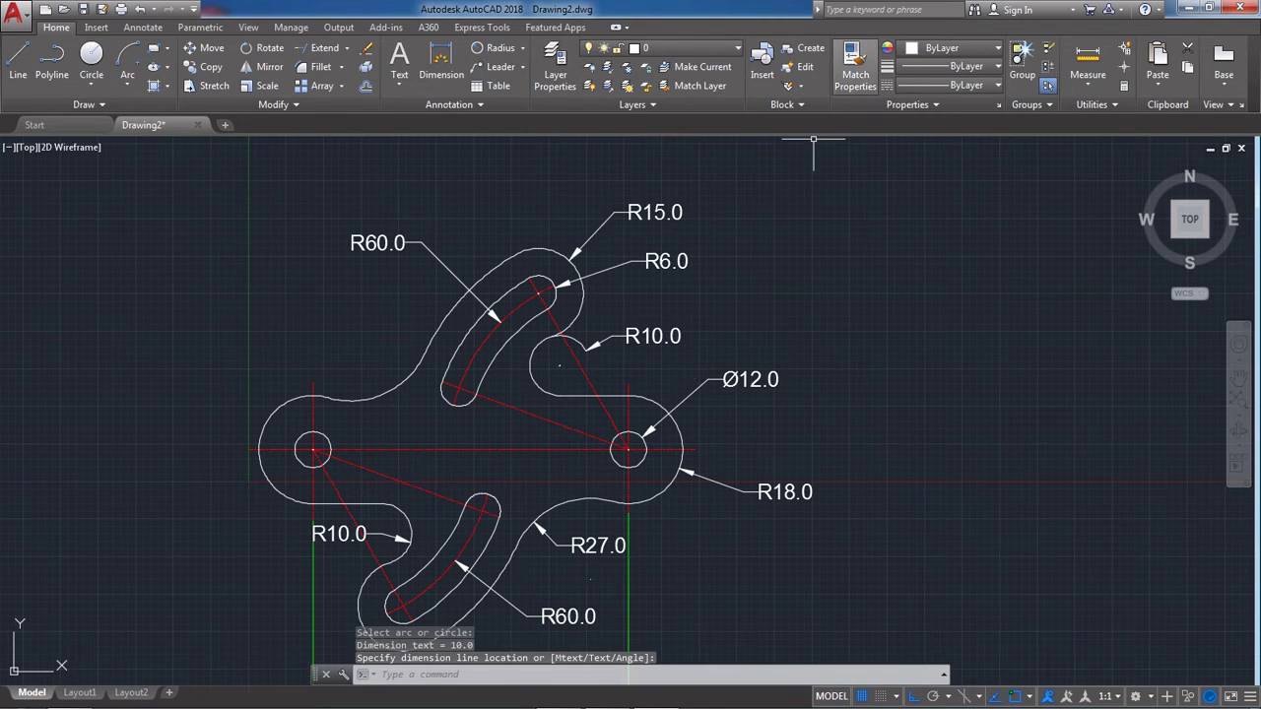
# Step: Match the properties of all the white radius and diameter dimensions to the green horizontal dimension
pyautogui.click(855, 74)
pyautogui.scroll(-2, 822, 324)
pyautogui.click(662, 568)
pyautogui.click(656, 510)
pyautogui.click(674, 464)
pyautogui.click(536, 463)
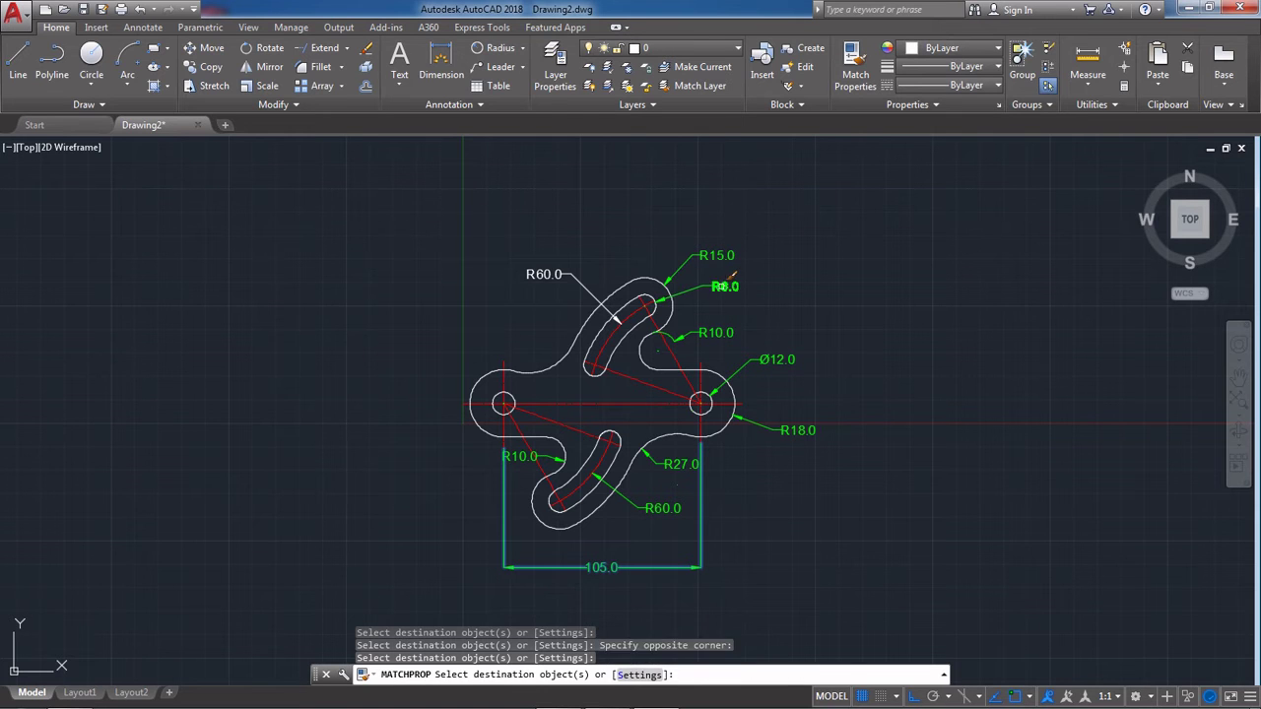
pyautogui.click(727, 286)
pyautogui.press('Escape')
# Step: Add a radius dimension to the large outline fillet between the left-hand end and the upper slot
pyautogui.scroll(4, 563, 316)
pyautogui.scroll(-2, 650, 357)
pyautogui.scroll(-2, 650, 384)
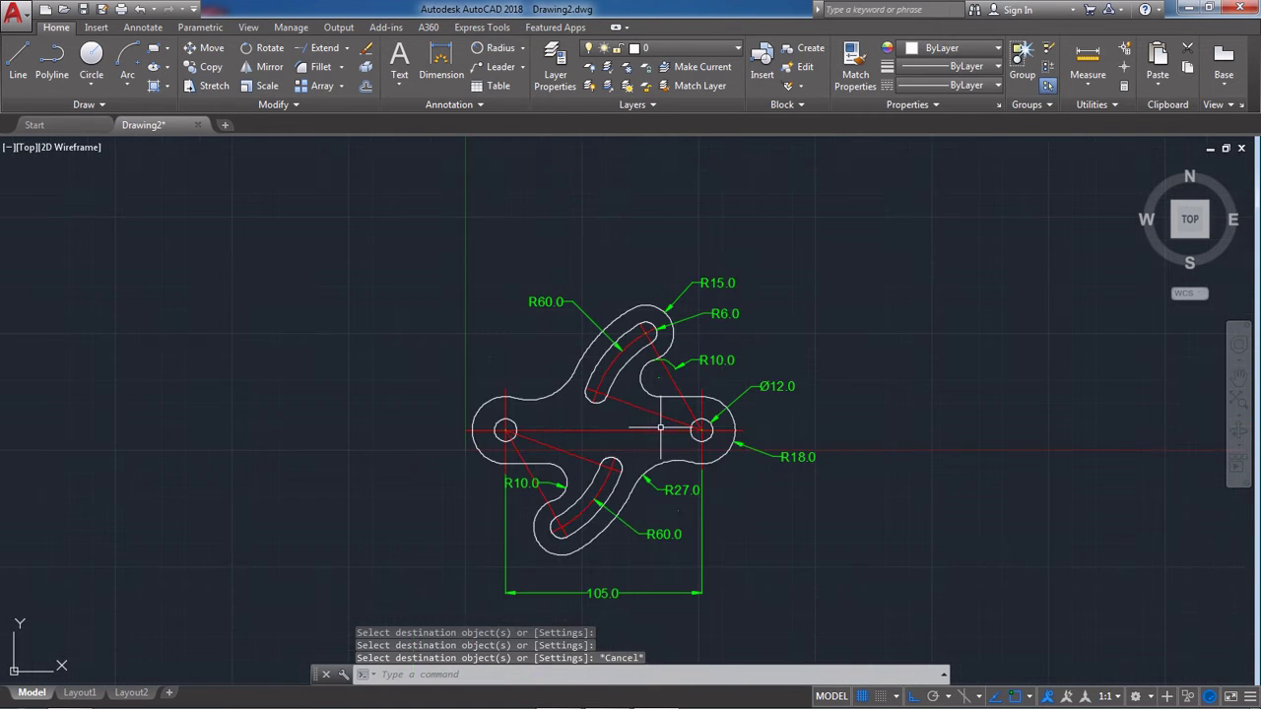
pyautogui.scroll(2, 591, 345)
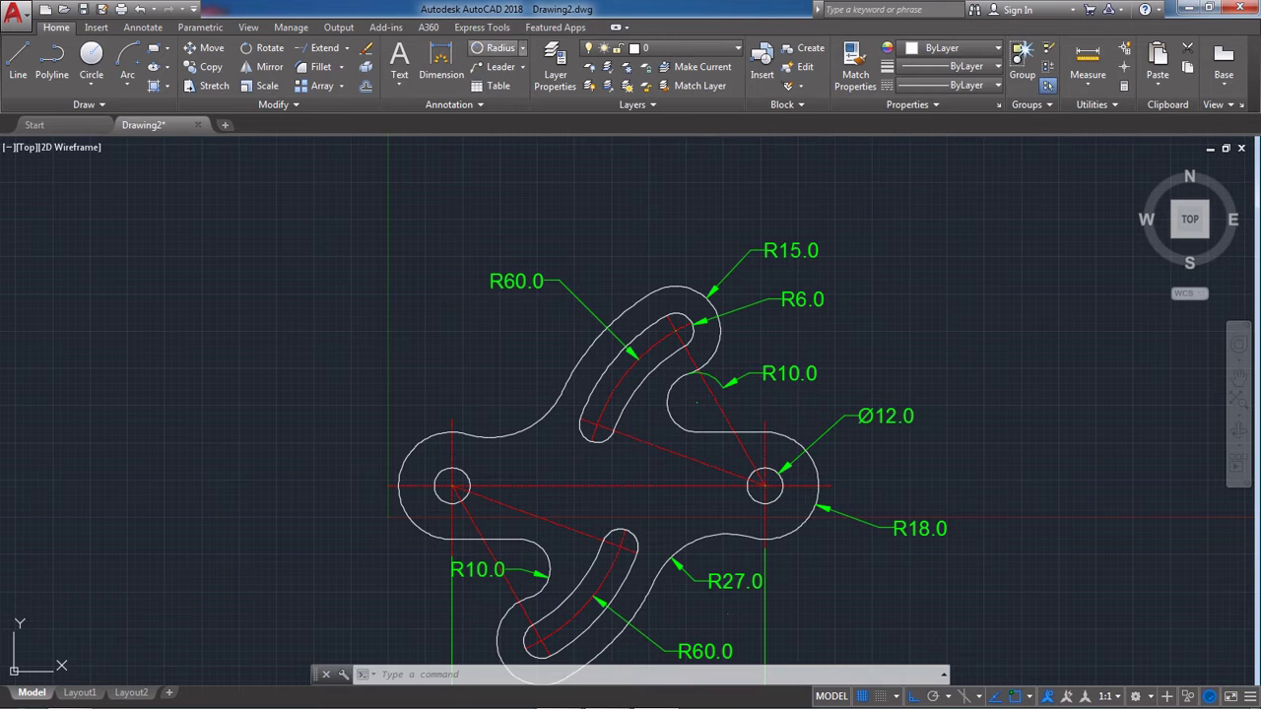
pyautogui.click(498, 48)
pyautogui.click(525, 430)
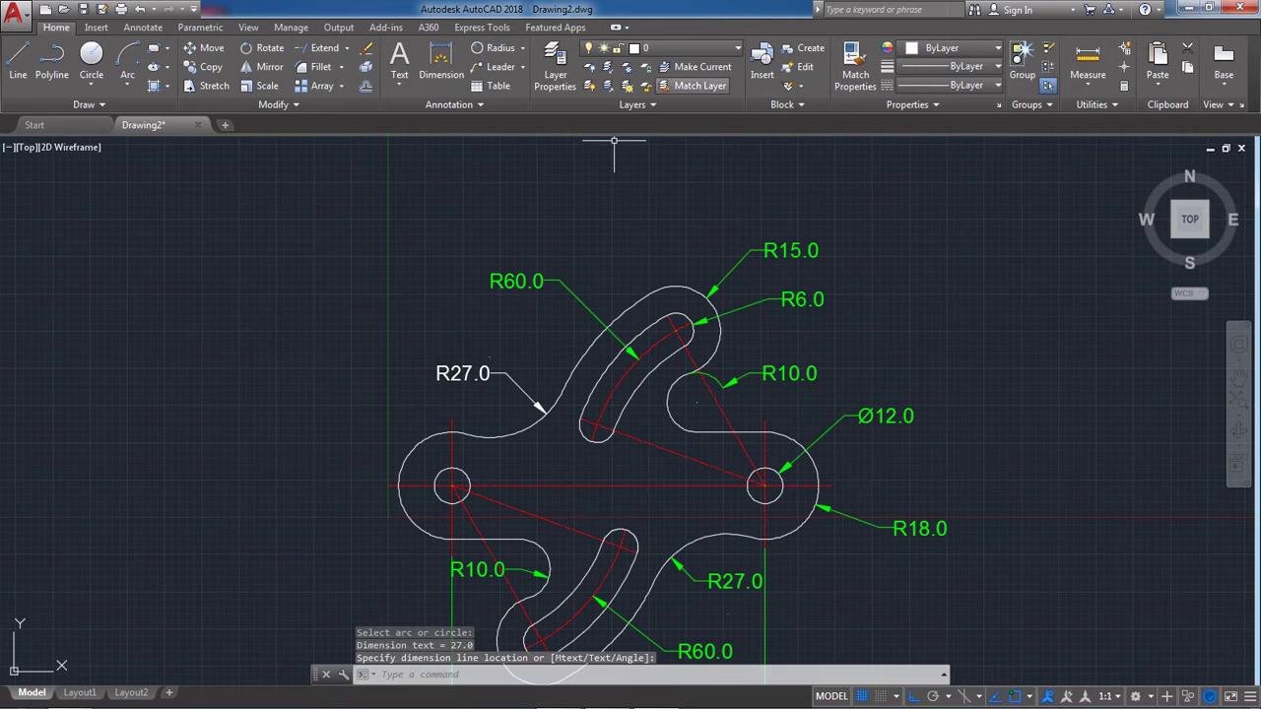
# Step: Match the properties of the white upper-left fillet dimension to the green radius dimension on the upper slot's outer arc
pyautogui.click(856, 69)
pyautogui.click(786, 249)
pyautogui.click(454, 382)
pyautogui.click(455, 382)
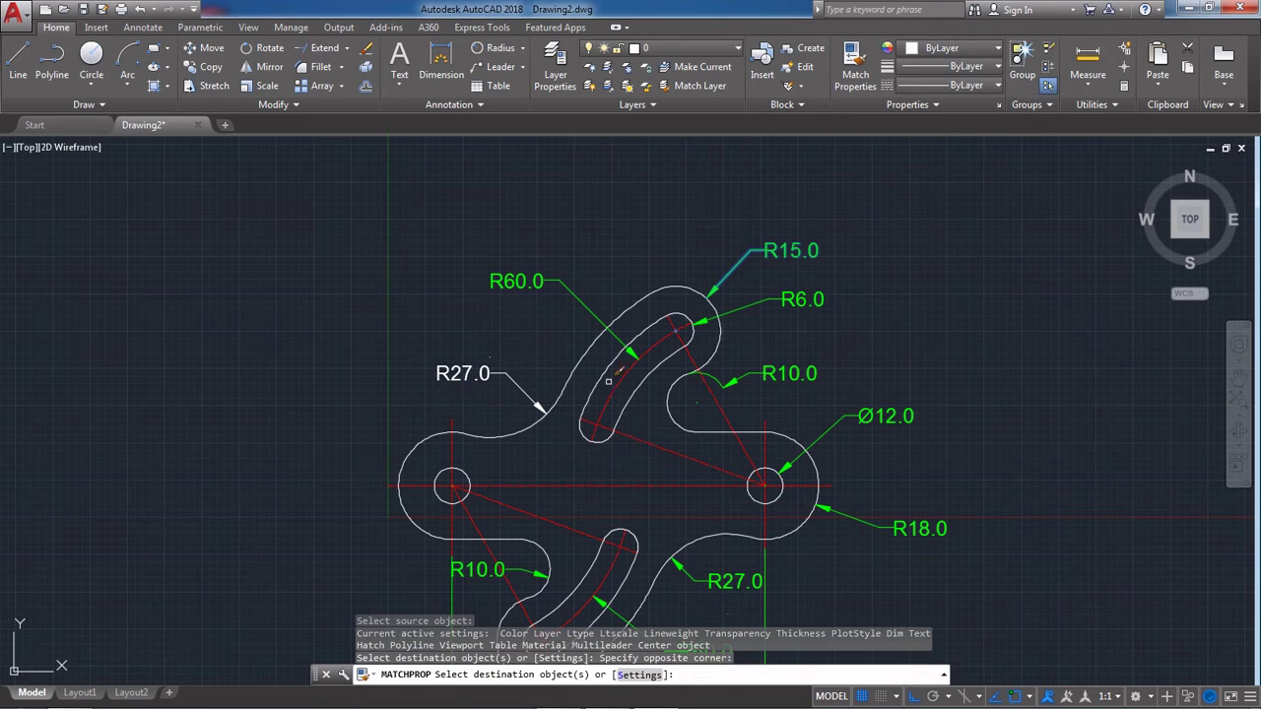
pyautogui.press('Escape')
pyautogui.scroll(-5, 857, 368)
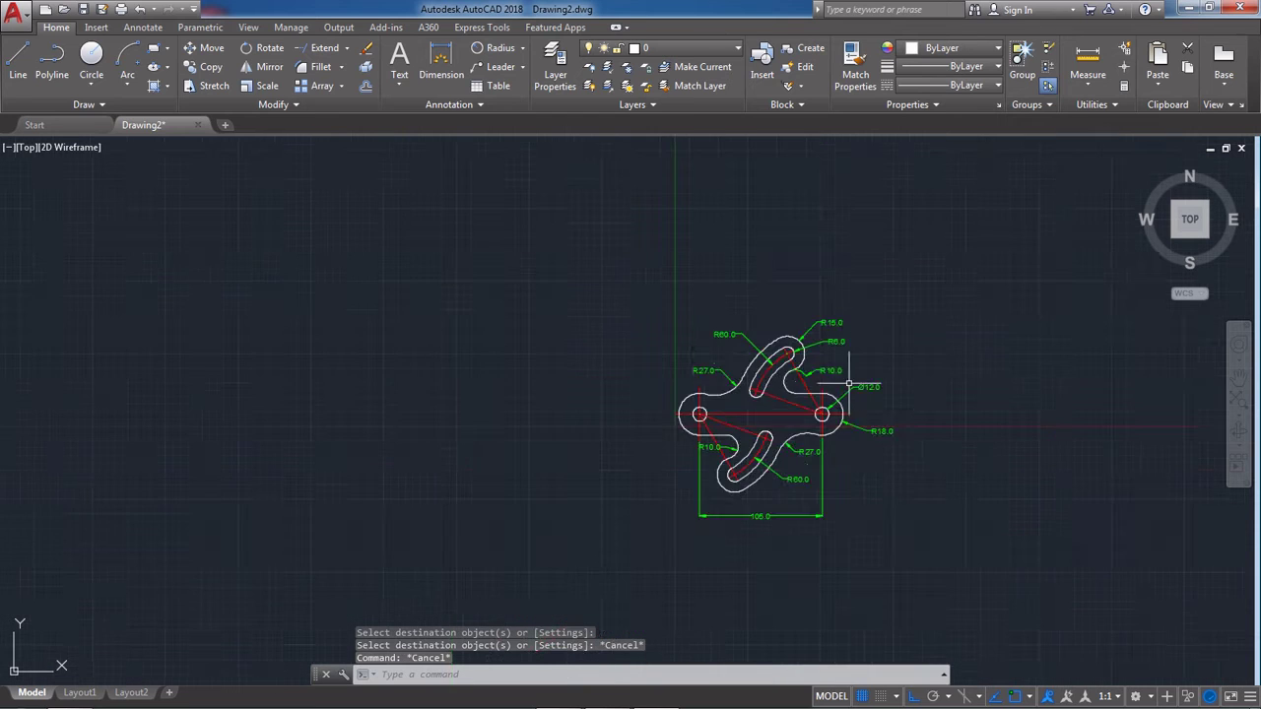
pyautogui.scroll(7, 796, 414)
pyautogui.click(523, 48)
pyautogui.click(508, 136)
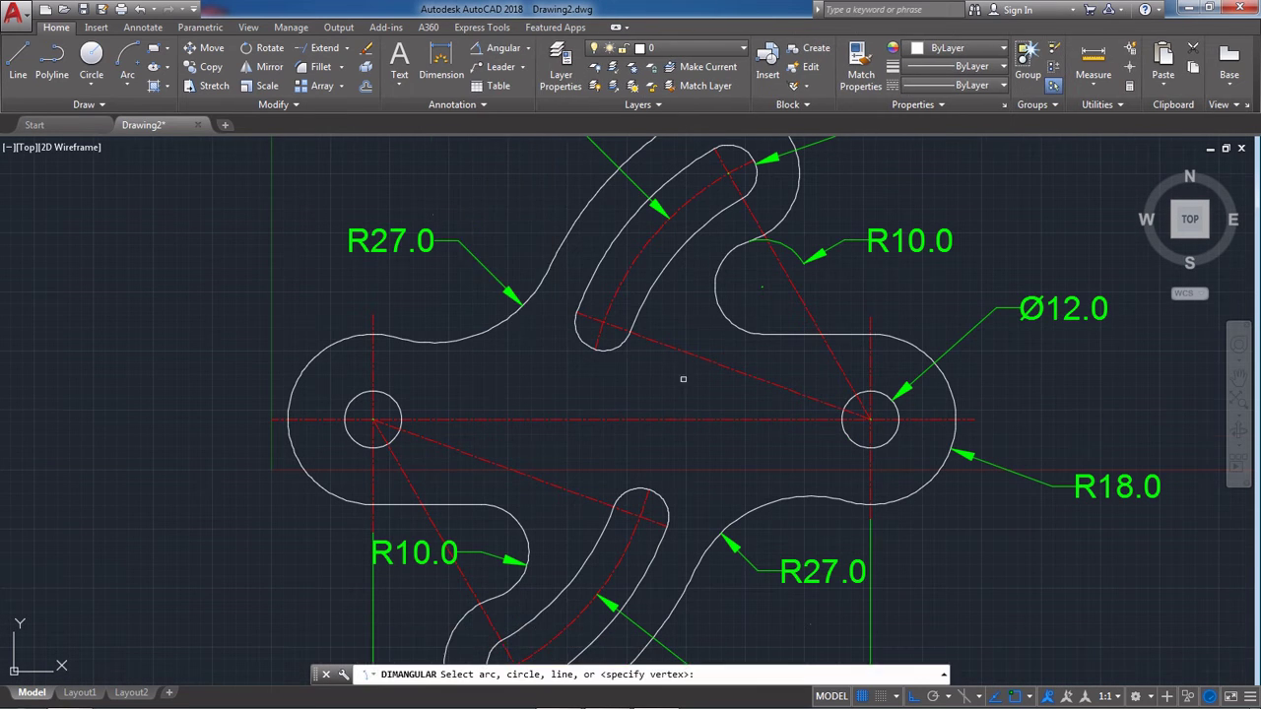
pyautogui.scroll(-2, 683, 374)
pyautogui.click(756, 332)
pyautogui.click(690, 362)
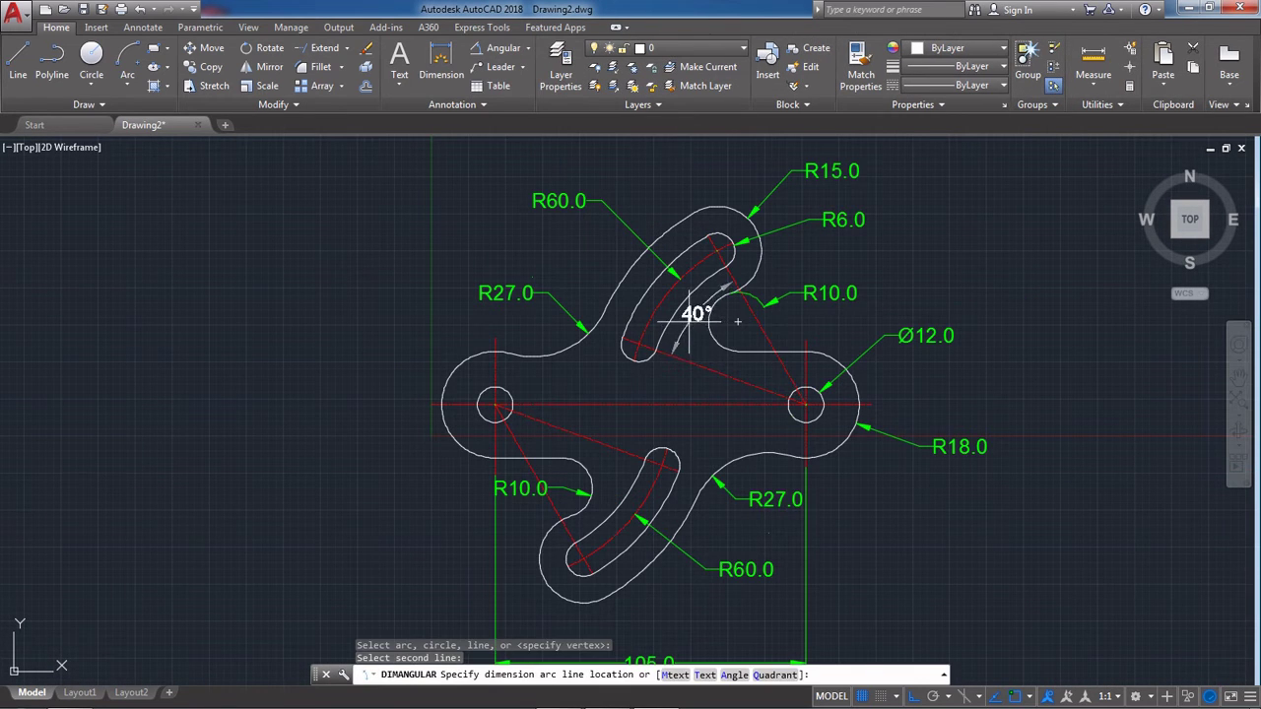
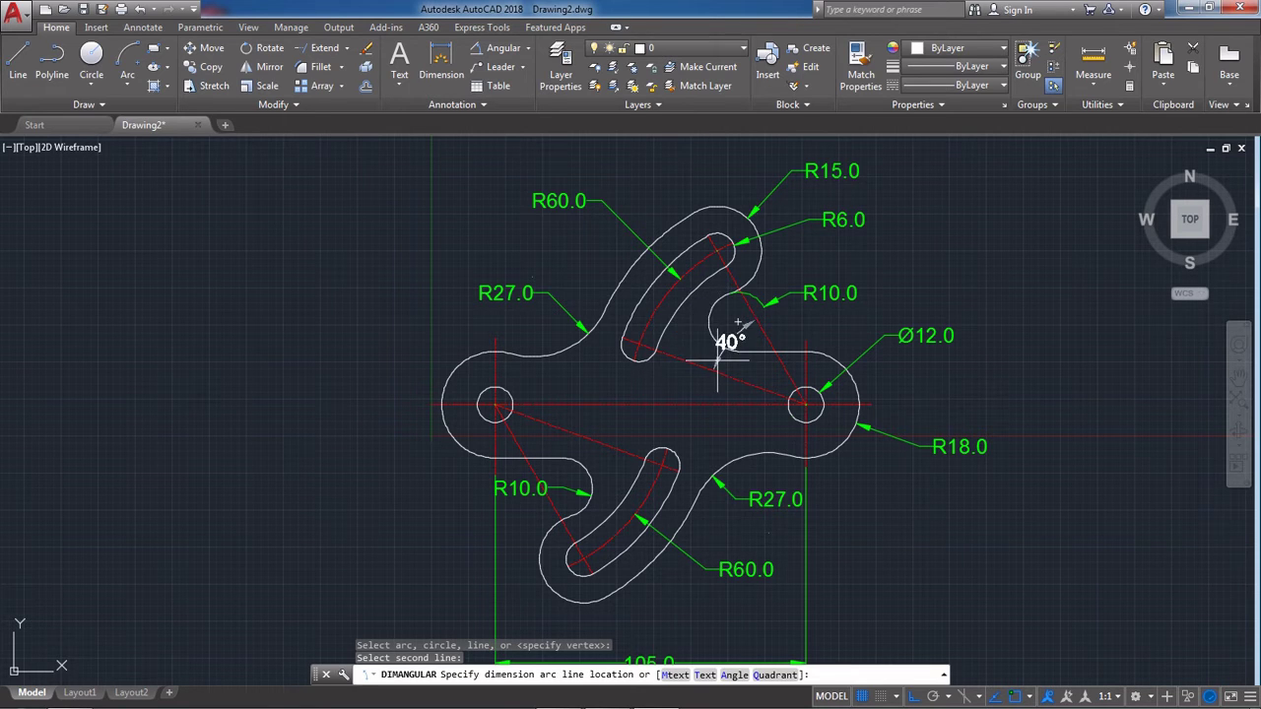
pyautogui.press('Escape')
# Step: Add an angular dimension between the right-hand hole's vertical centreline and the steeper radial line to the upper slot
pyautogui.scroll(4, 811, 332)
pyautogui.click(801, 449)
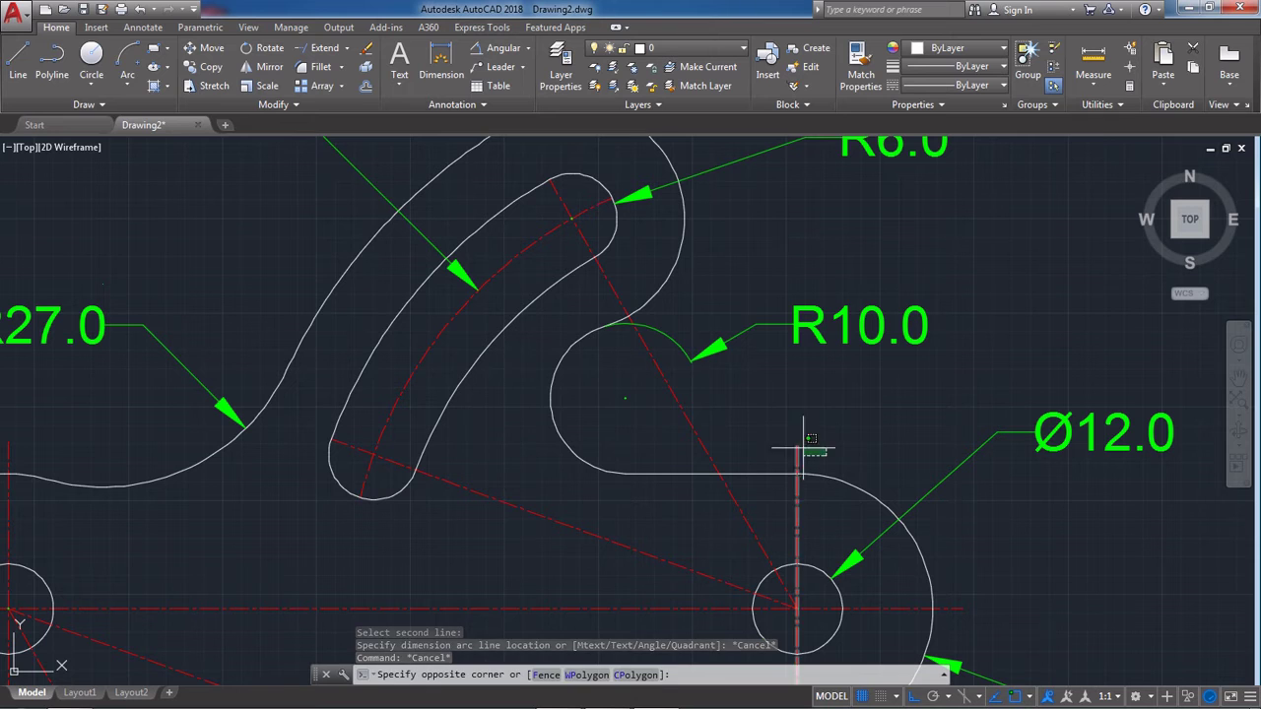
pyautogui.press('Escape')
pyautogui.press('Return')
pyautogui.click(798, 458)
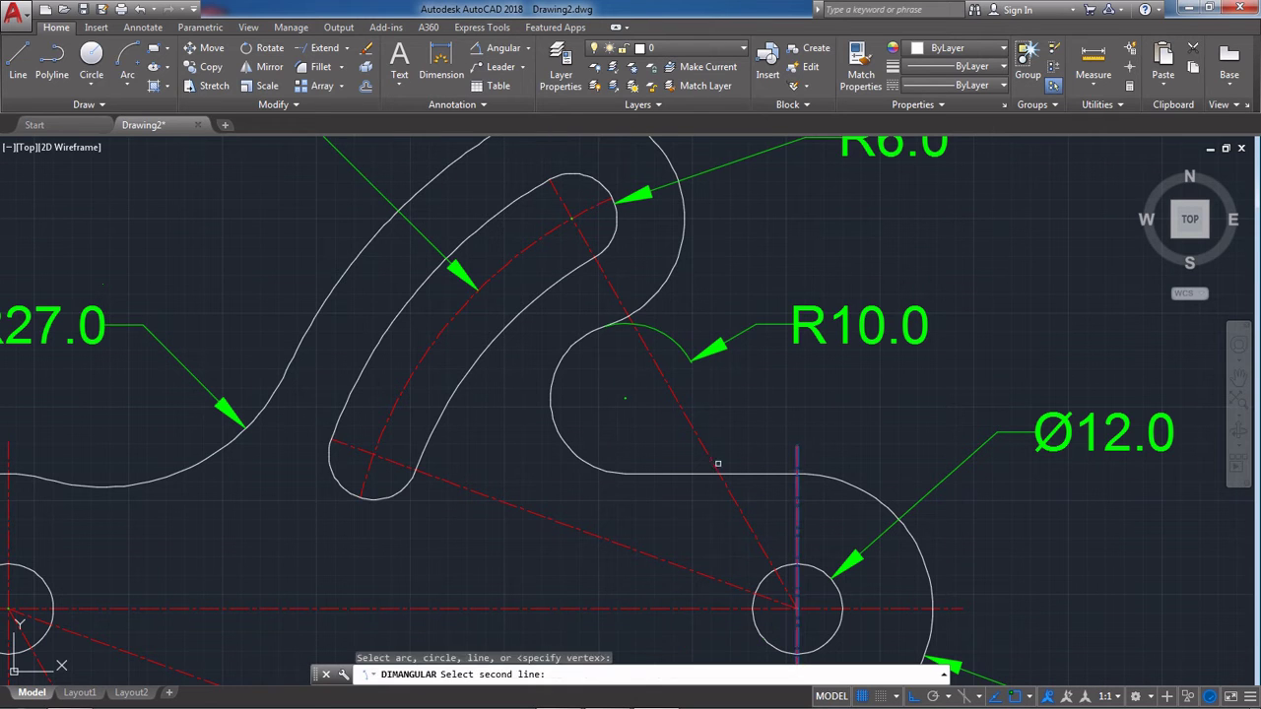
pyautogui.click(719, 461)
pyautogui.click(746, 404)
pyautogui.scroll(-4, 680, 403)
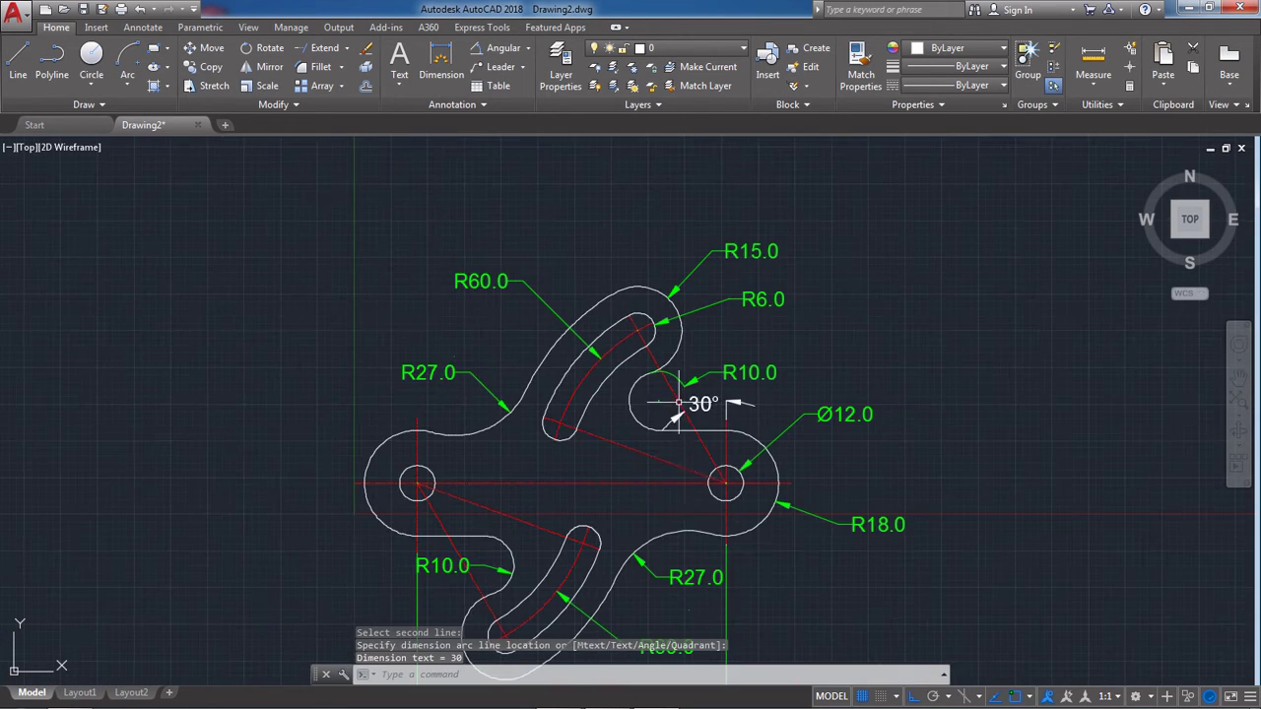
# Step: Add an angular dimension between the two radial lines from the right-hand hole through the upper slot's ends
pyautogui.rightClick(342, 328)
pyautogui.click(414, 319)
pyautogui.scroll(2, 683, 474)
pyautogui.click(713, 431)
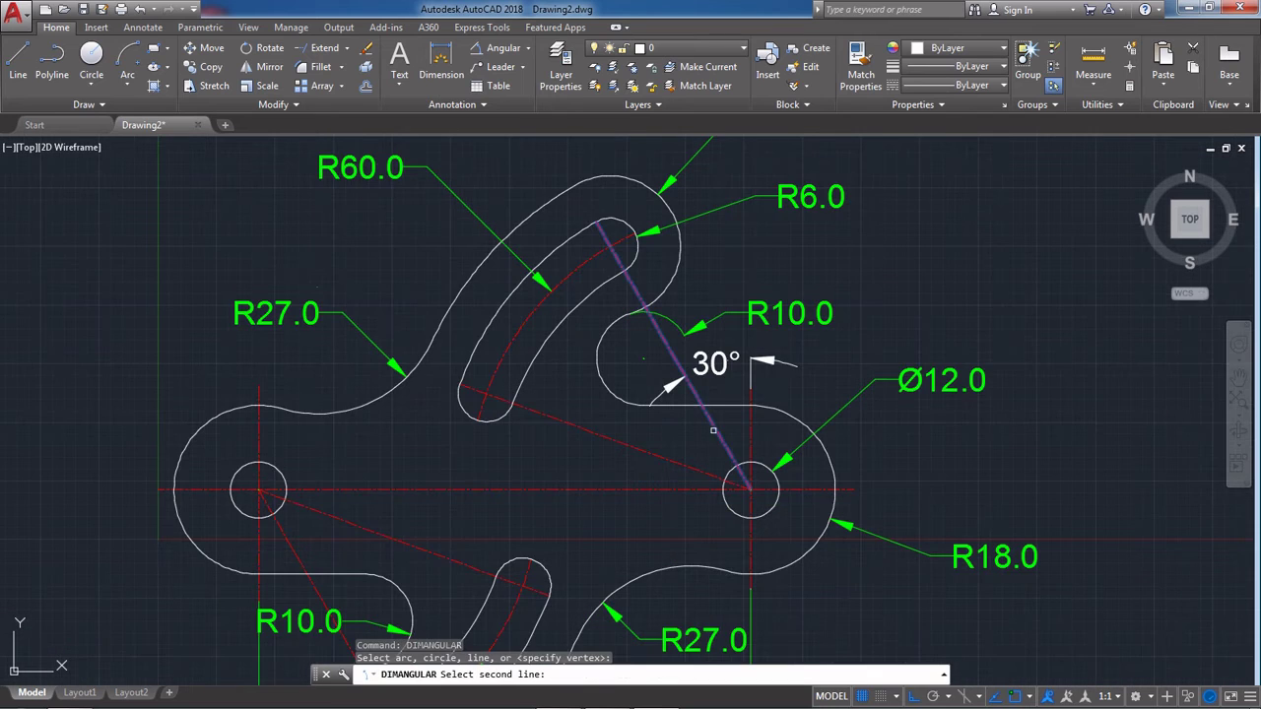
pyautogui.click(679, 462)
pyautogui.click(565, 358)
pyautogui.press('Escape')
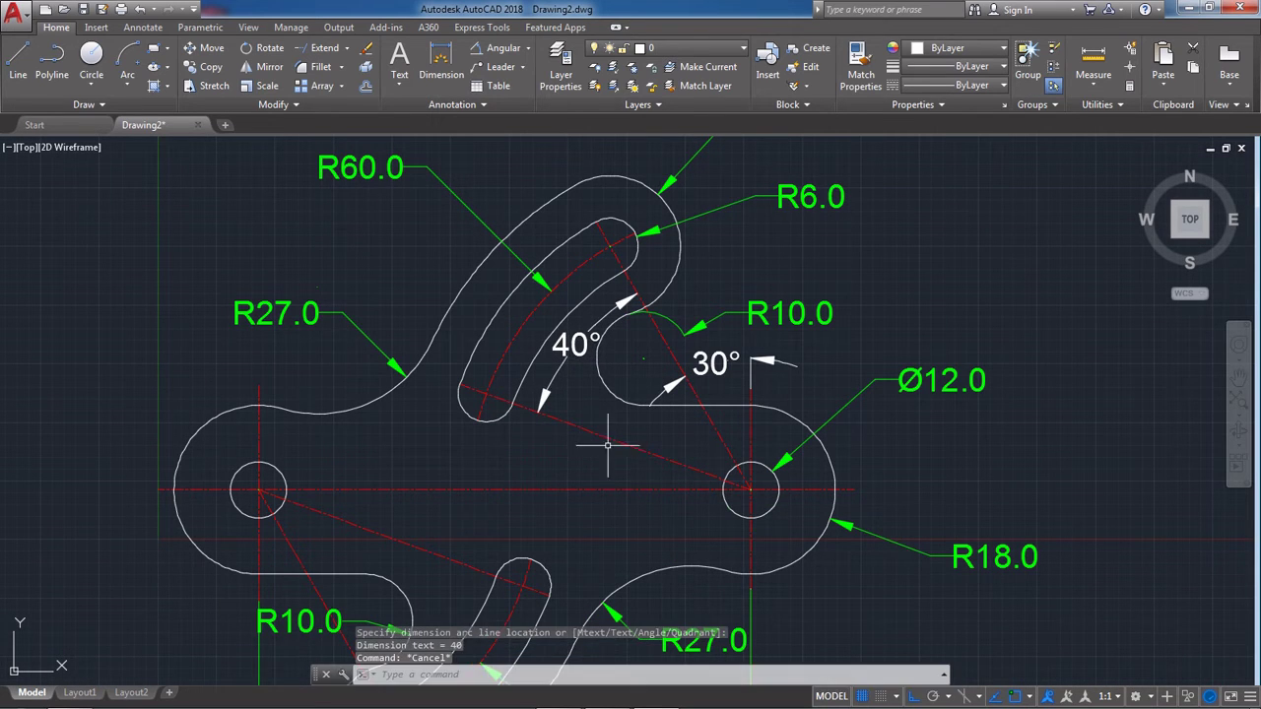
# Step: Check the reference drawing's dimension layout, switch back to AutoCAD and move the upper R10.0 dimension text upward beneath R6.0
pyautogui.click(605, 693)
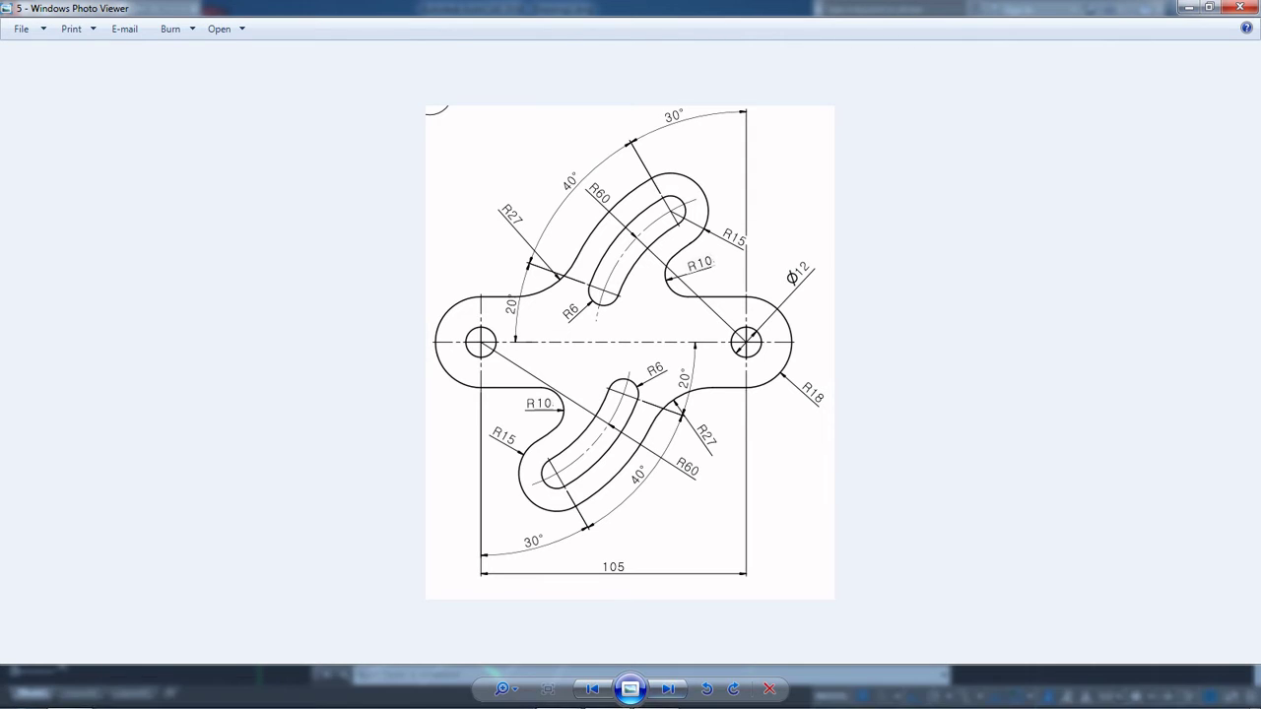
pyautogui.click(660, 693)
pyautogui.scroll(-3, 734, 379)
pyautogui.scroll(3, 740, 348)
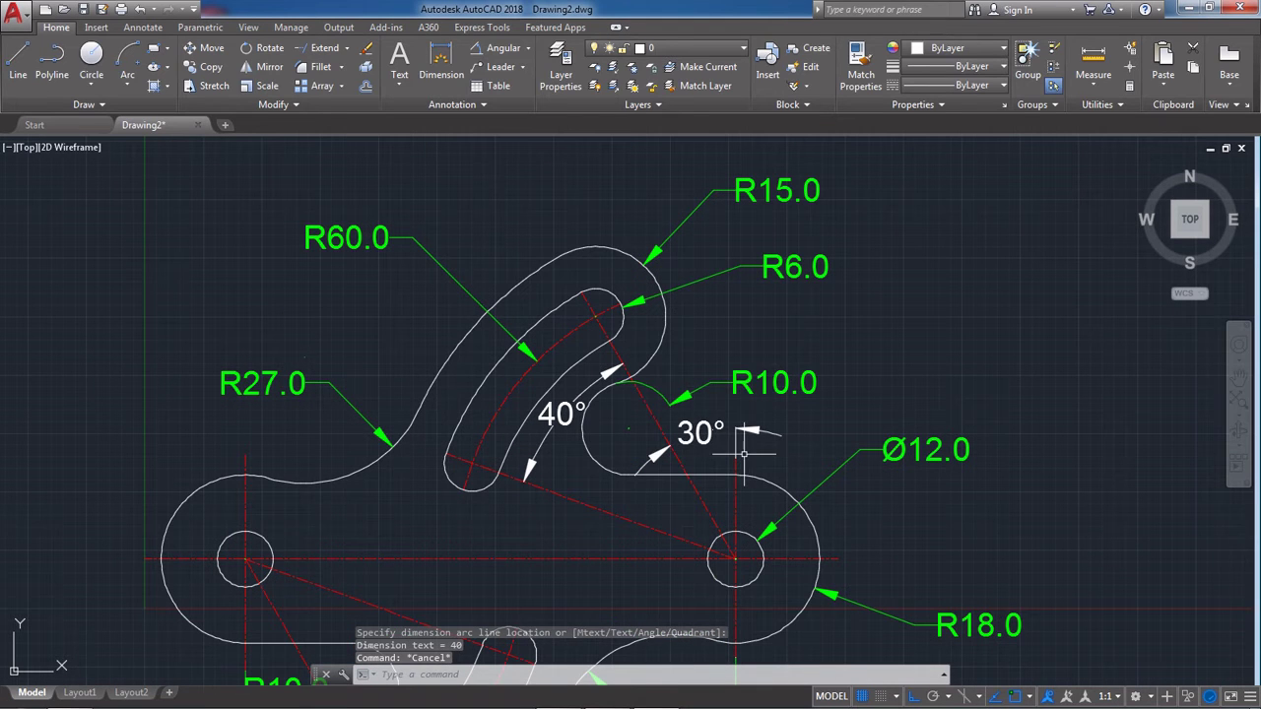
pyautogui.click(776, 382)
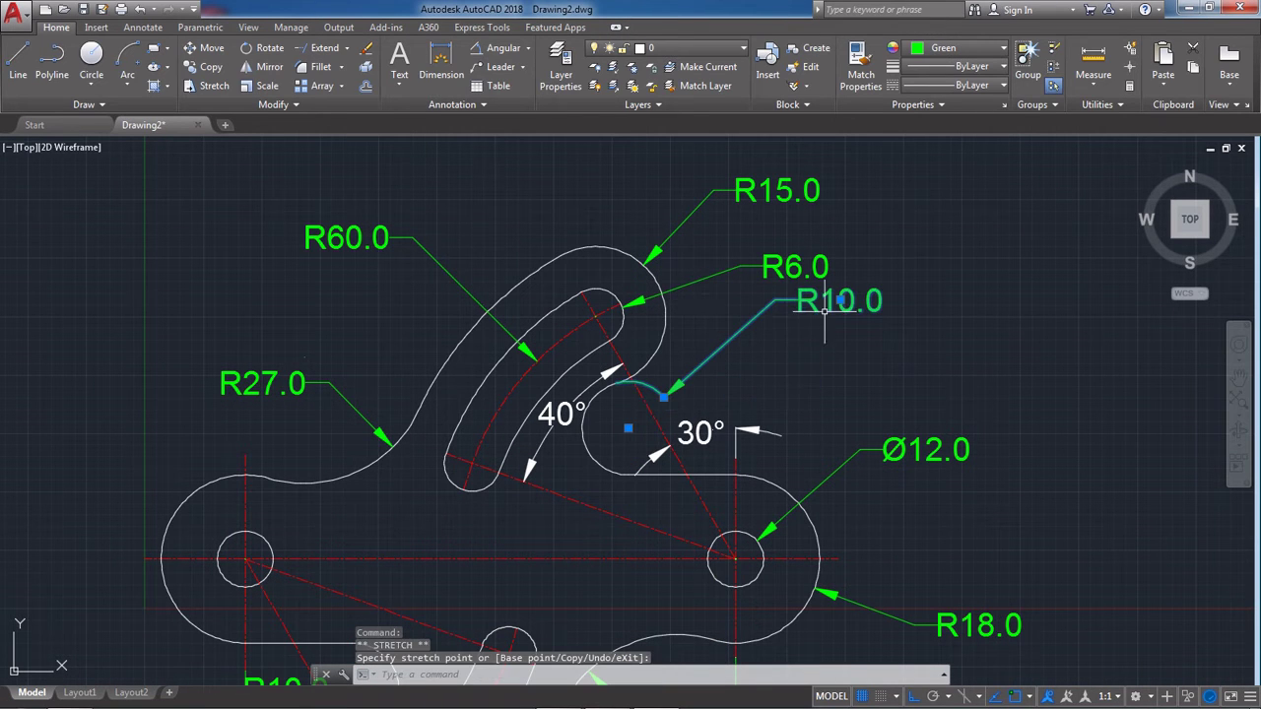
pyautogui.click(765, 301)
pyautogui.click(803, 379)
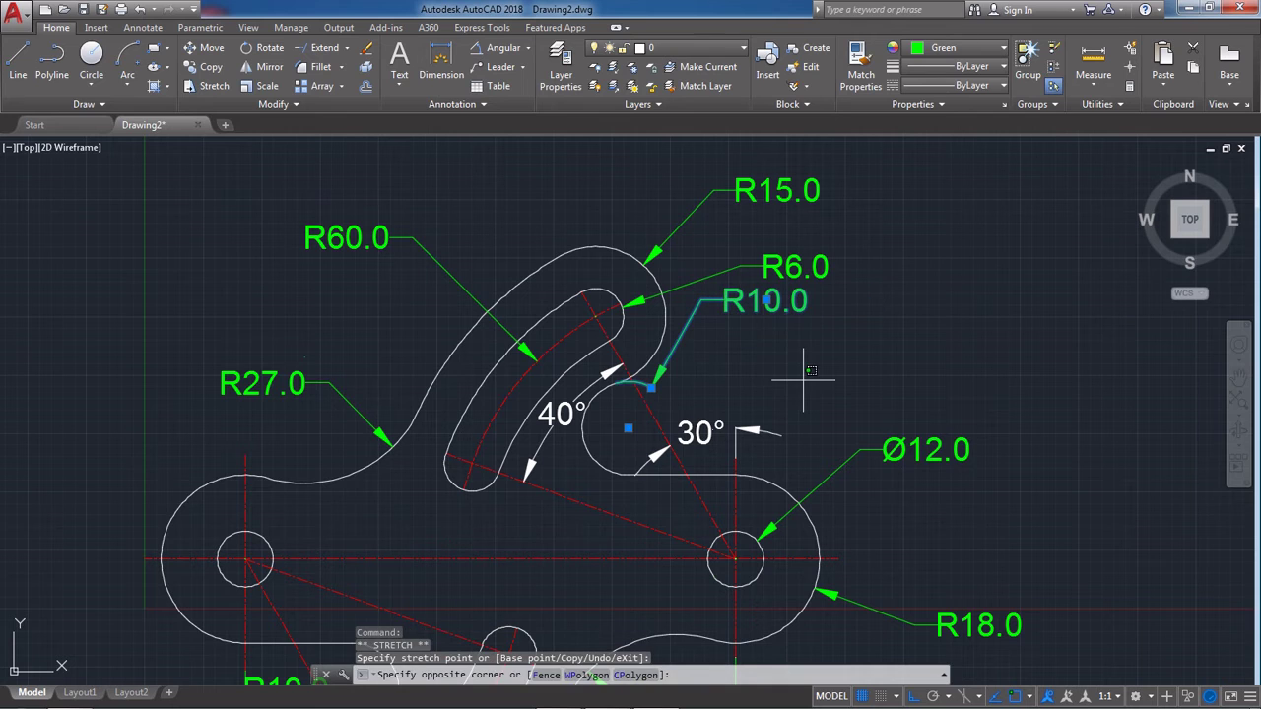
pyautogui.press('Escape')
# Step: Move the R15.0 dimension text above the upper slot's rounded end and try shifting the R6.0 dimension text
pyautogui.scroll(-1, 738, 247)
pyautogui.scroll(3, 779, 229)
pyautogui.click(787, 354)
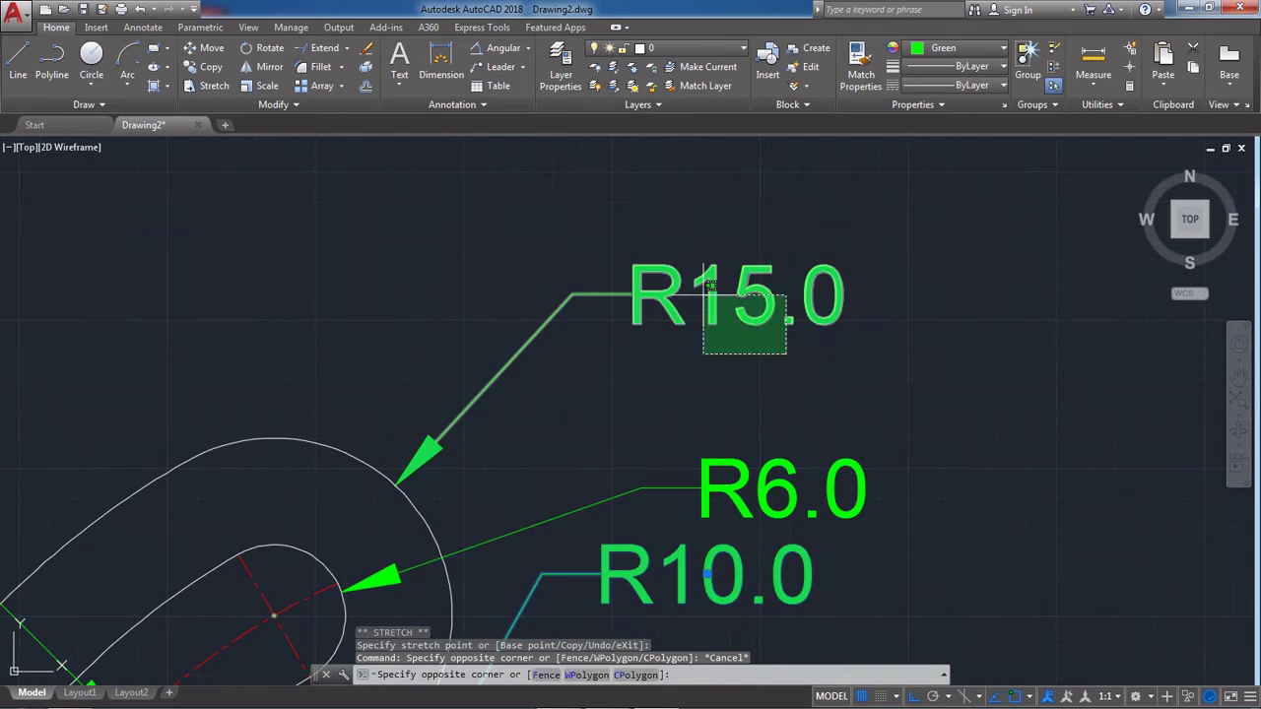
pyautogui.click(705, 294)
pyautogui.scroll(-2, 733, 293)
pyautogui.click(736, 293)
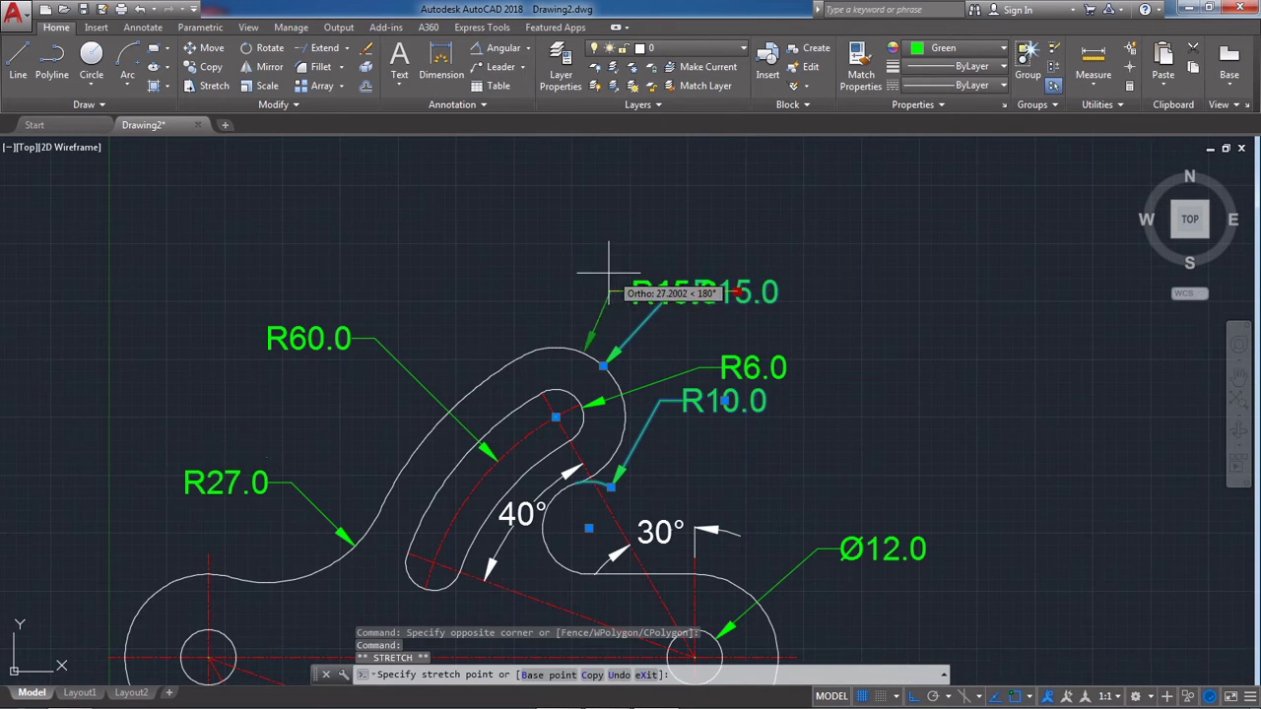
pyautogui.click(767, 339)
pyautogui.click(754, 368)
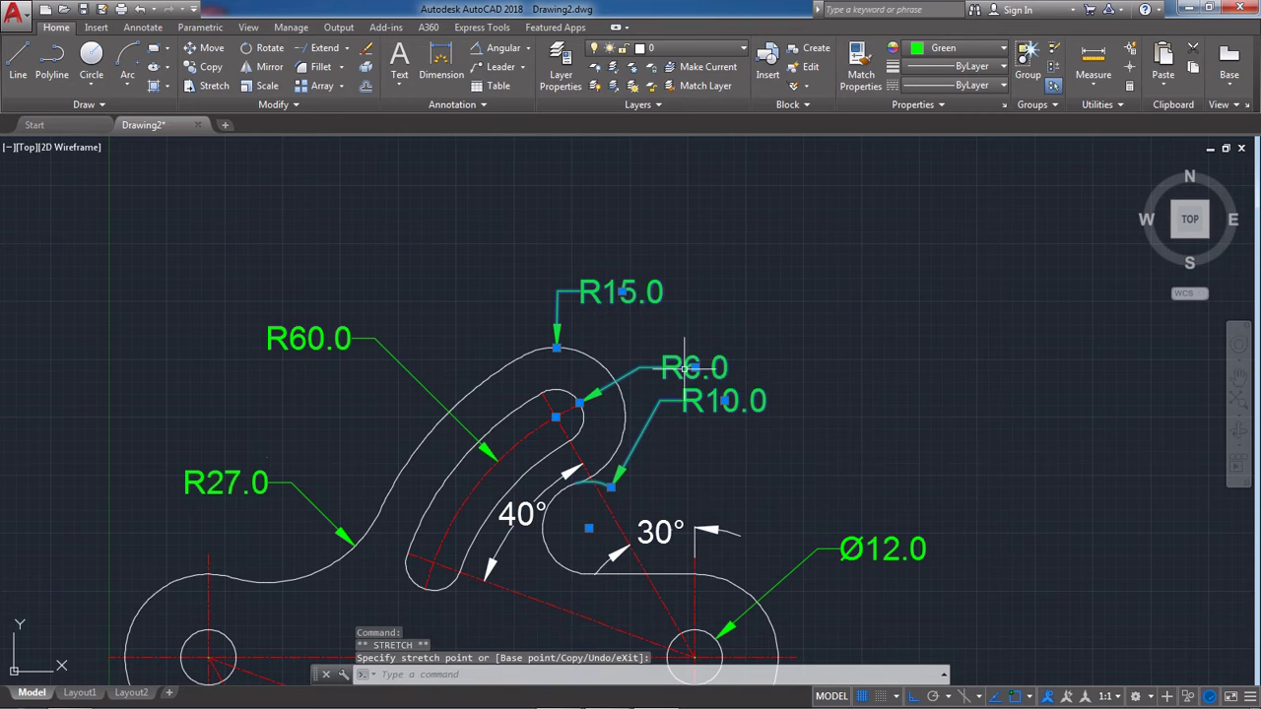
pyautogui.click(784, 391)
pyautogui.press('Escape')
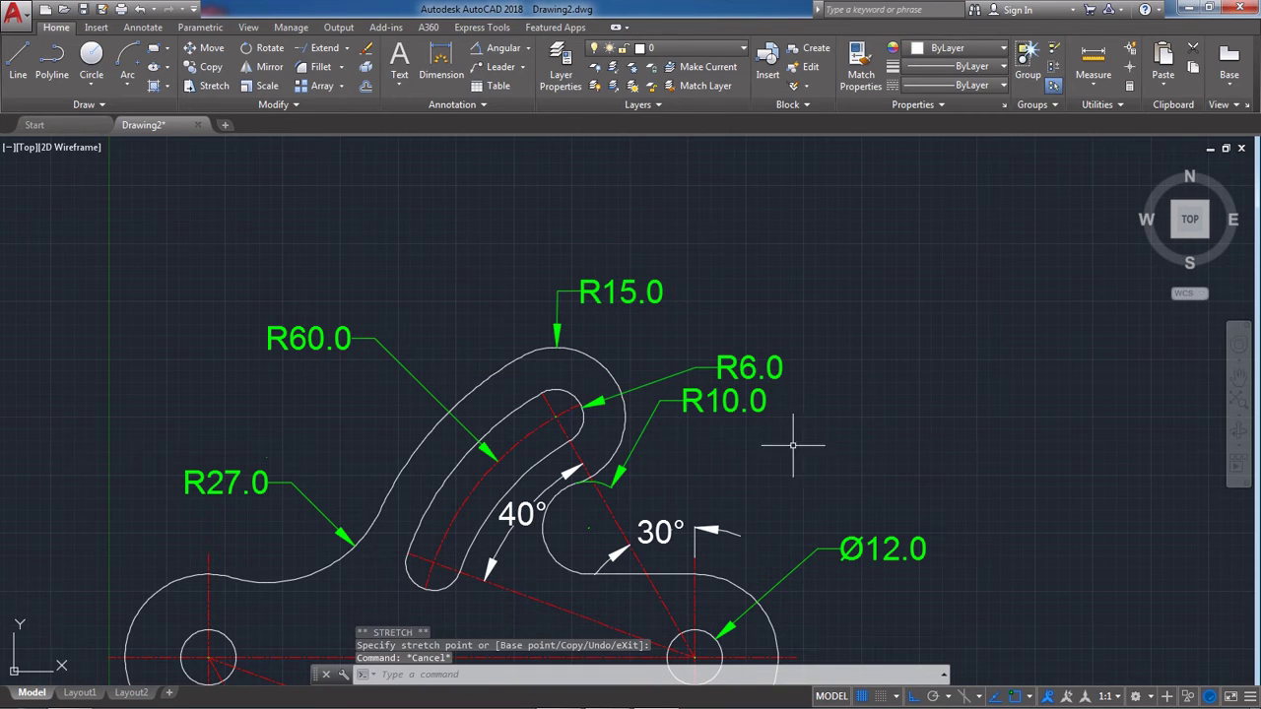
# Step: Move the 30° angular dimension outward above the upper slot and centre its text on the dimension arc
pyautogui.click(660, 532)
pyautogui.click(660, 532)
pyautogui.click(578, 201)
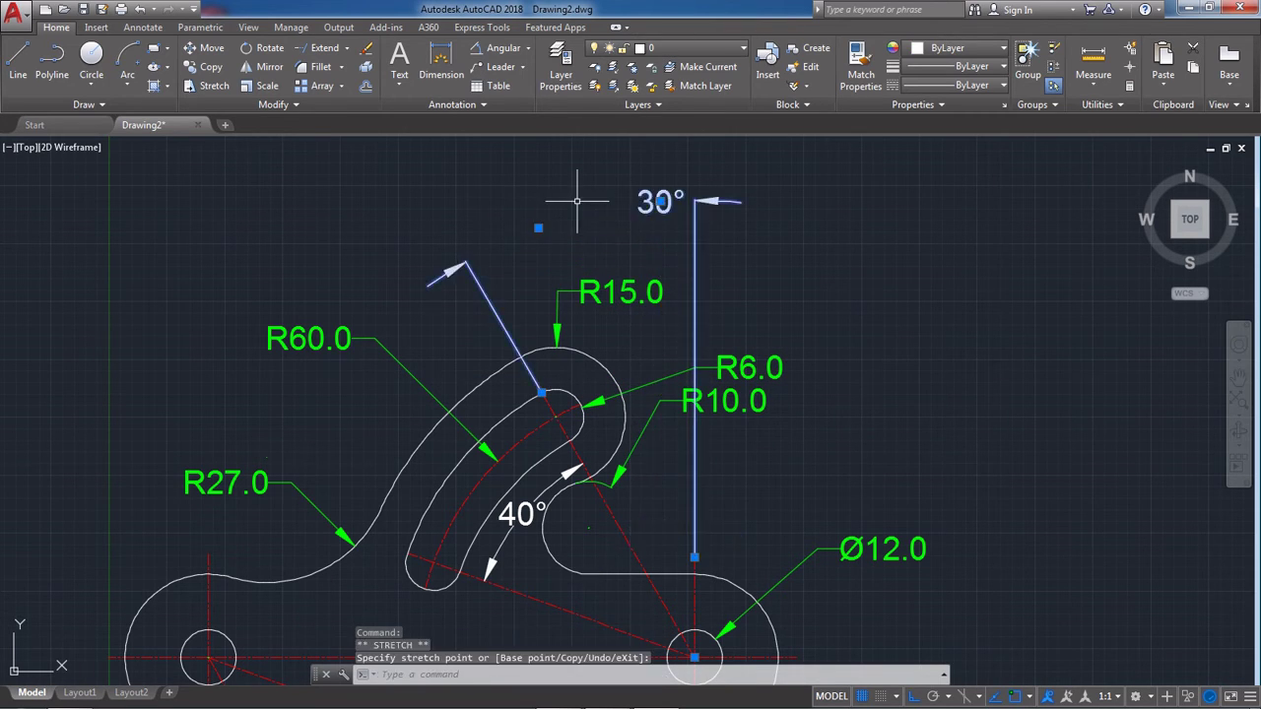
pyautogui.press('Escape')
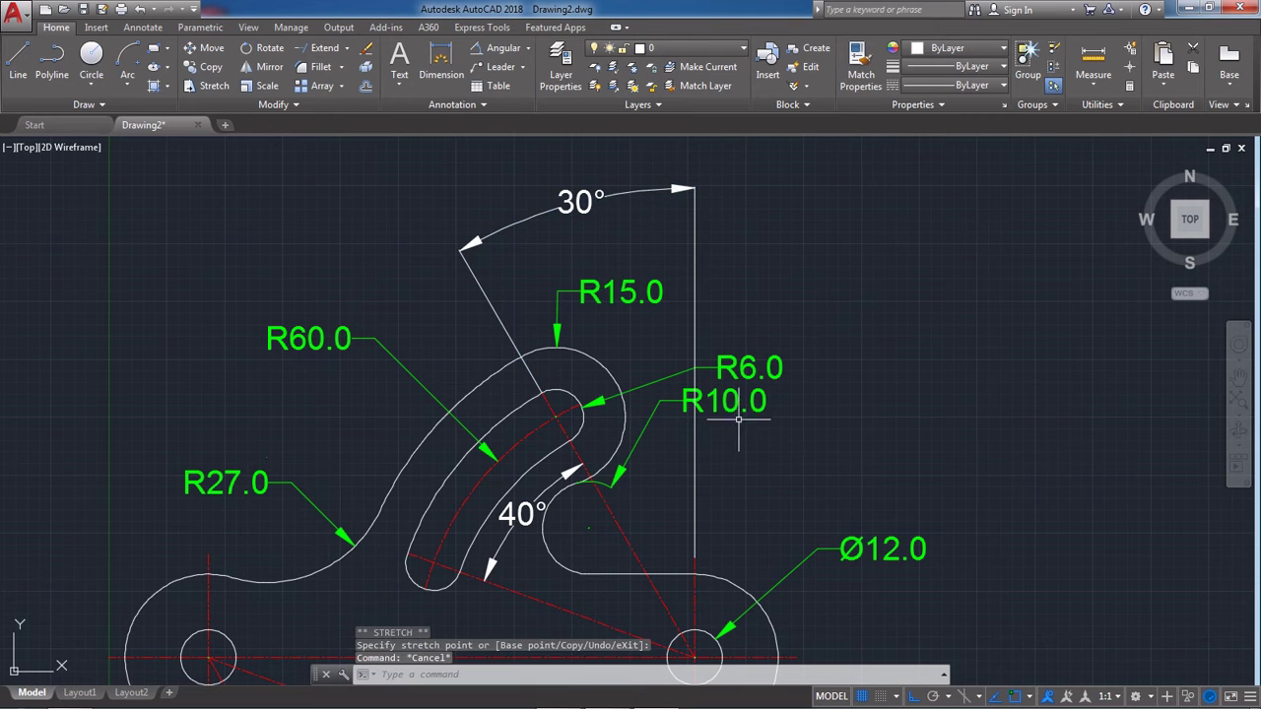
# Step: Move the upper R10.0 dimension text down to the right of the small fillet, beyond the 30° dimension's vertical extension line
pyautogui.click(740, 420)
pyautogui.click(725, 393)
pyautogui.click(723, 401)
pyautogui.click(759, 463)
# Step: Place the R6.0 dimension text directly above the upper slot's end and the R15.0 text right of the 30° dimension's vertical extension line
pyautogui.click(759, 399)
pyautogui.click(761, 368)
pyautogui.click(752, 368)
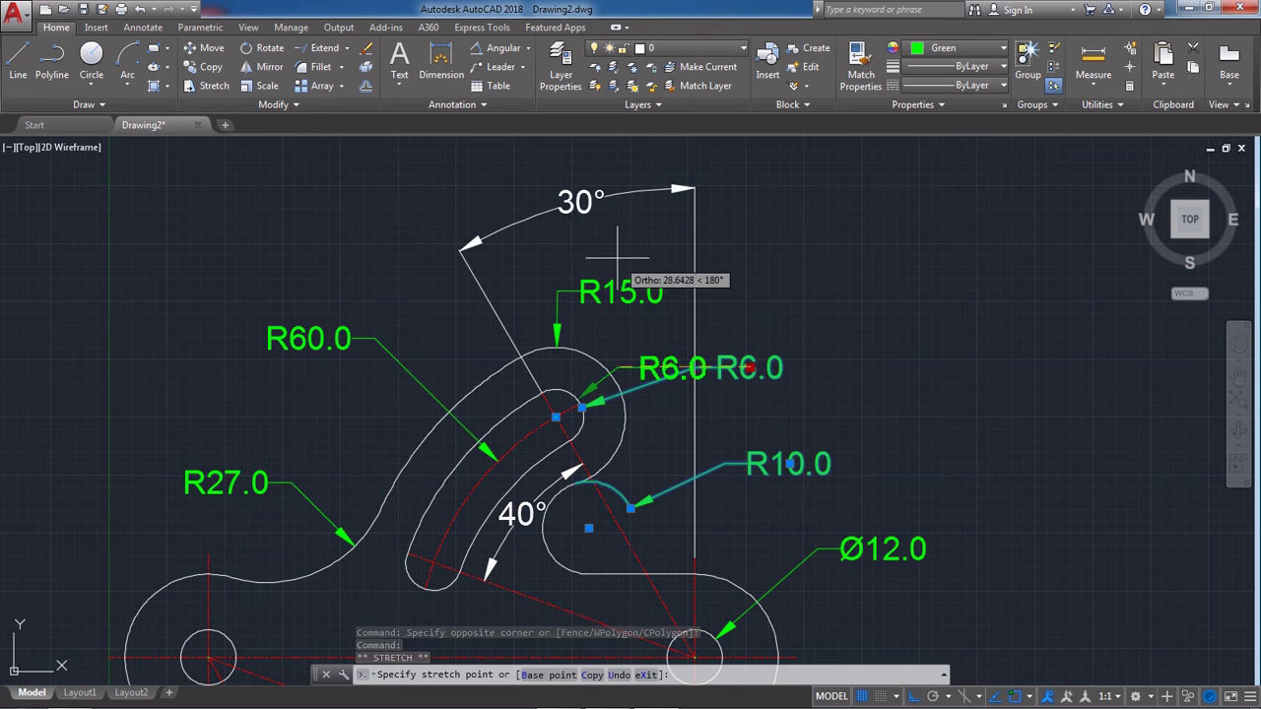
pyautogui.click(628, 303)
pyautogui.click(627, 308)
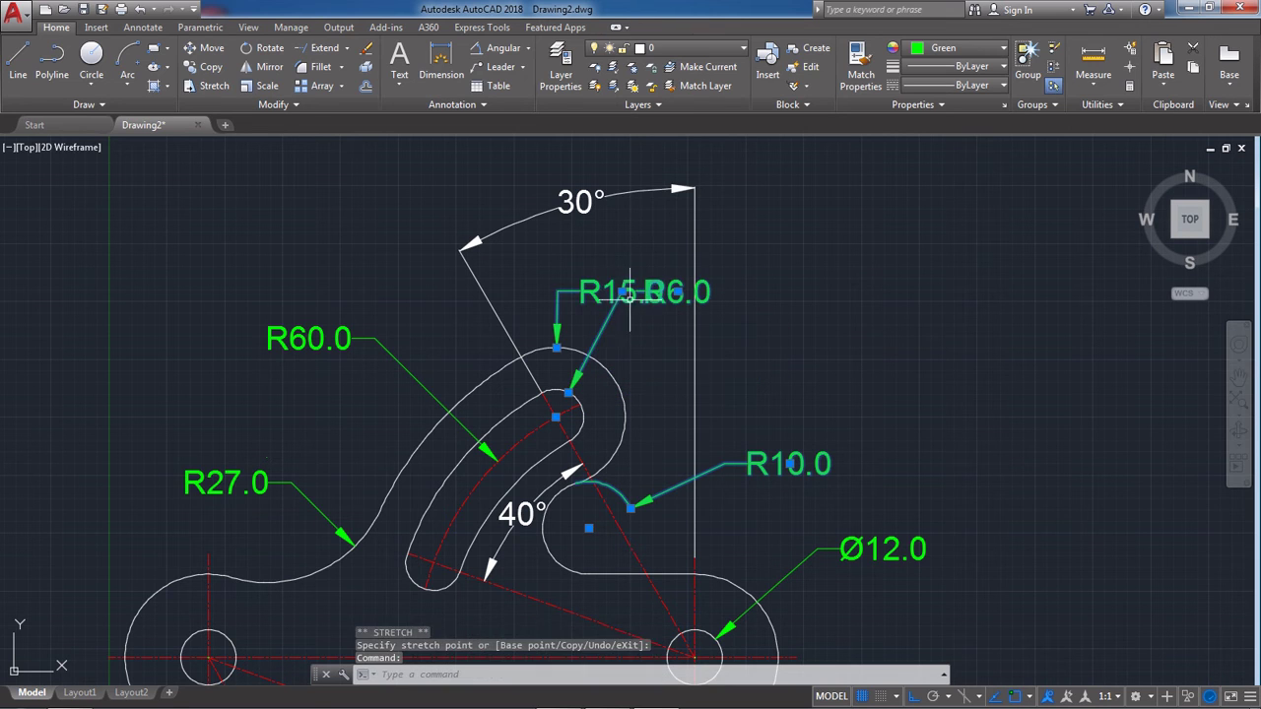
pyautogui.click(622, 292)
pyautogui.click(749, 404)
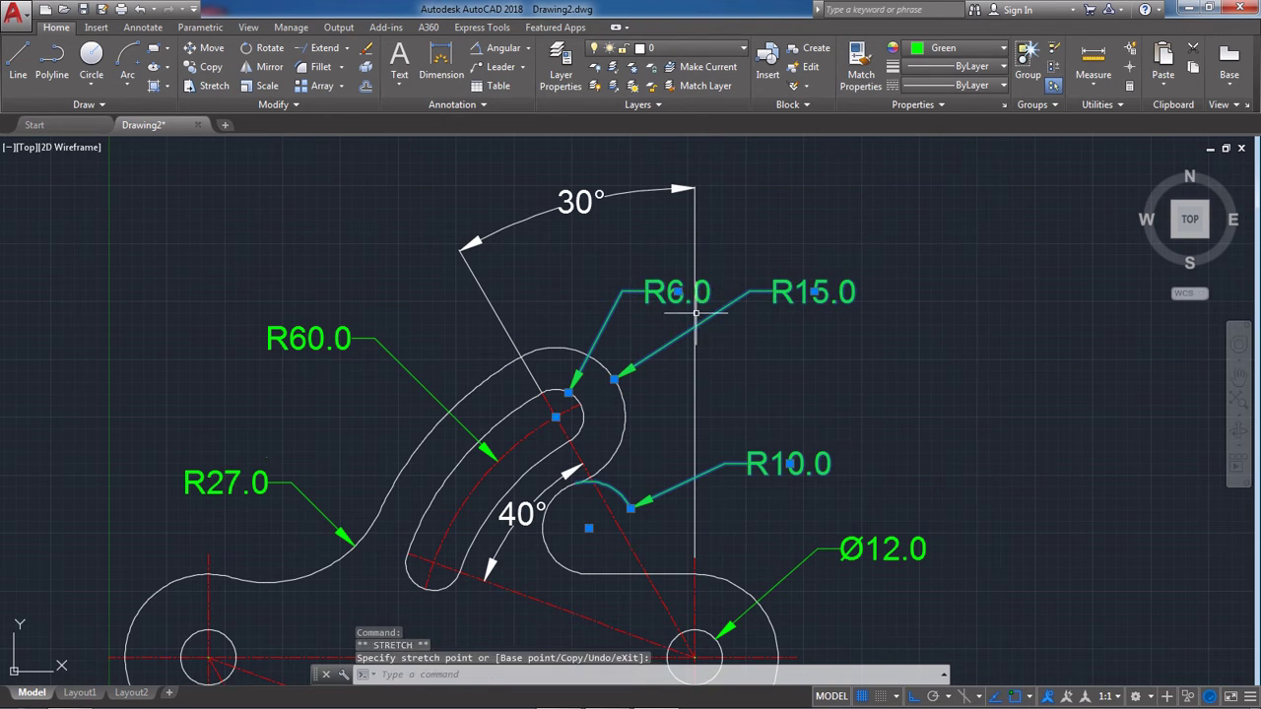
pyautogui.click(676, 292)
pyautogui.click(620, 291)
pyautogui.press('Escape')
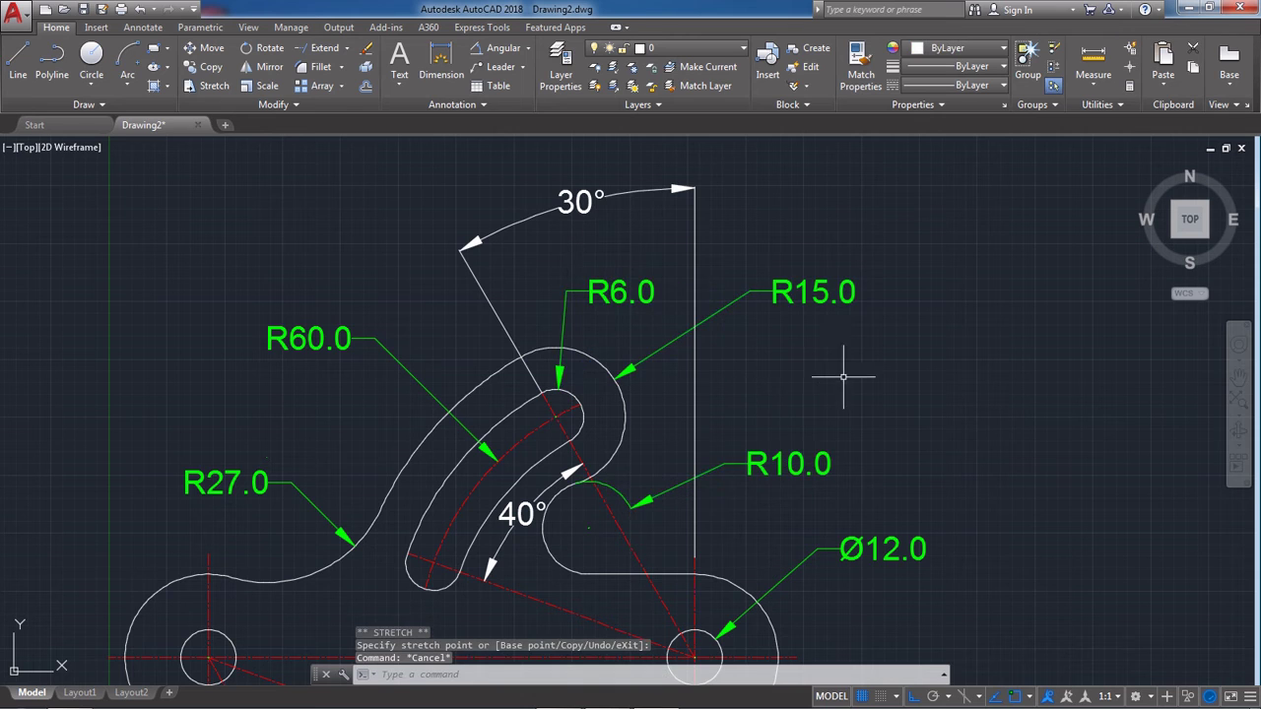
# Step: Move the 40° angular dimension outside the plate outline so that its arc continues the 30° dimension arc
pyautogui.scroll(-4, 833, 371)
pyautogui.scroll(2, 659, 448)
pyautogui.click(658, 436)
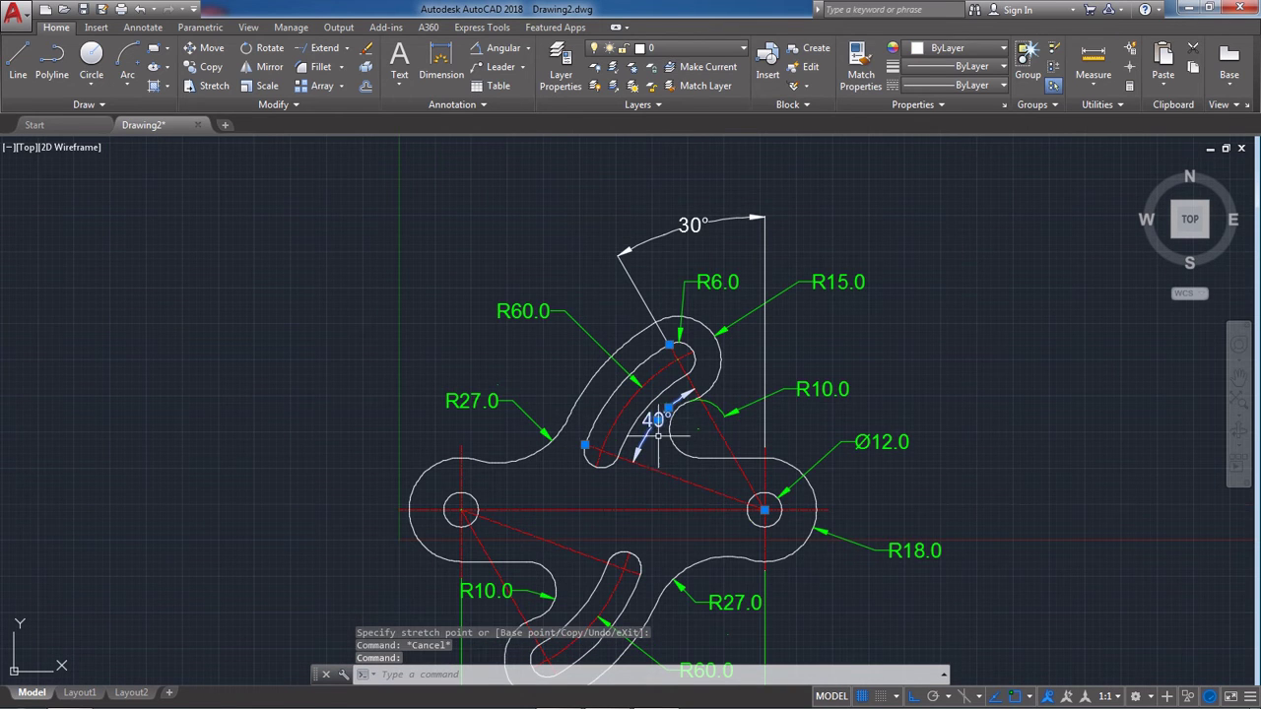
pyautogui.click(657, 420)
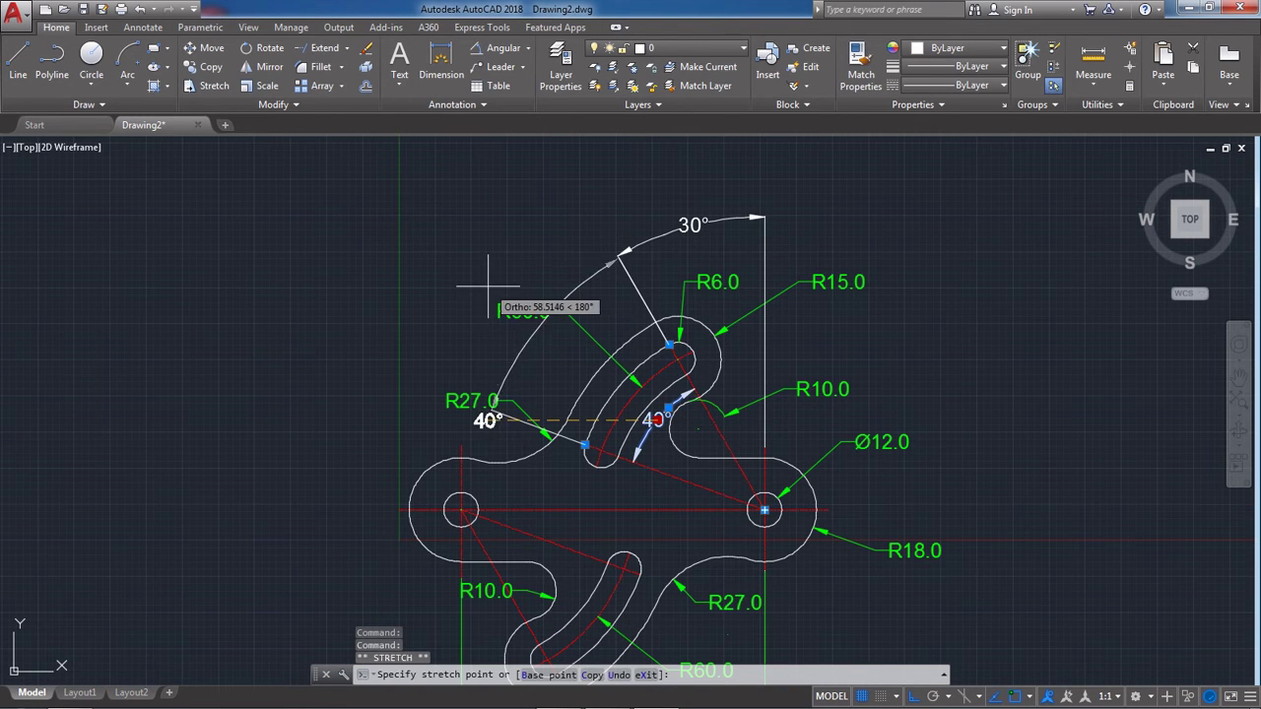
pyautogui.click(485, 291)
pyautogui.press('Escape')
# Step: Move the upper slot's R60.0 dimension text inside the 40° dimension arc, close to the plate outline
pyautogui.scroll(5, 552, 335)
pyautogui.click(479, 293)
pyautogui.click(431, 252)
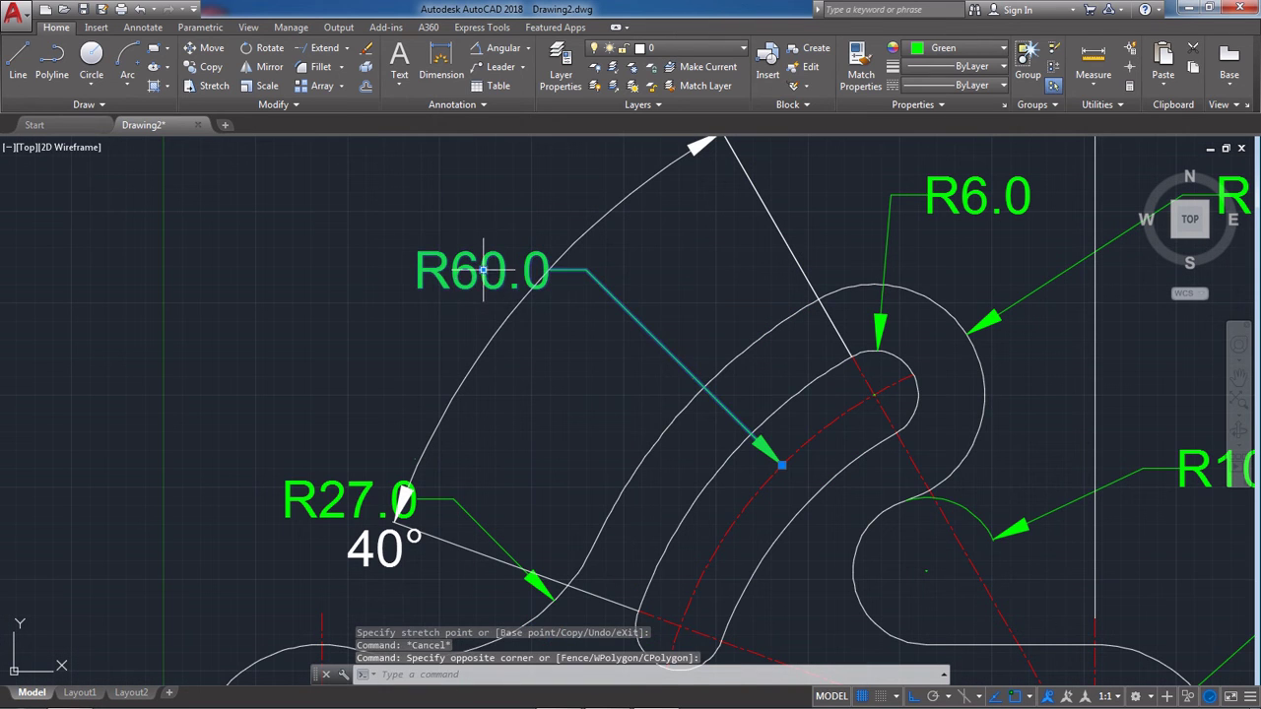
pyautogui.click(483, 270)
pyautogui.click(753, 304)
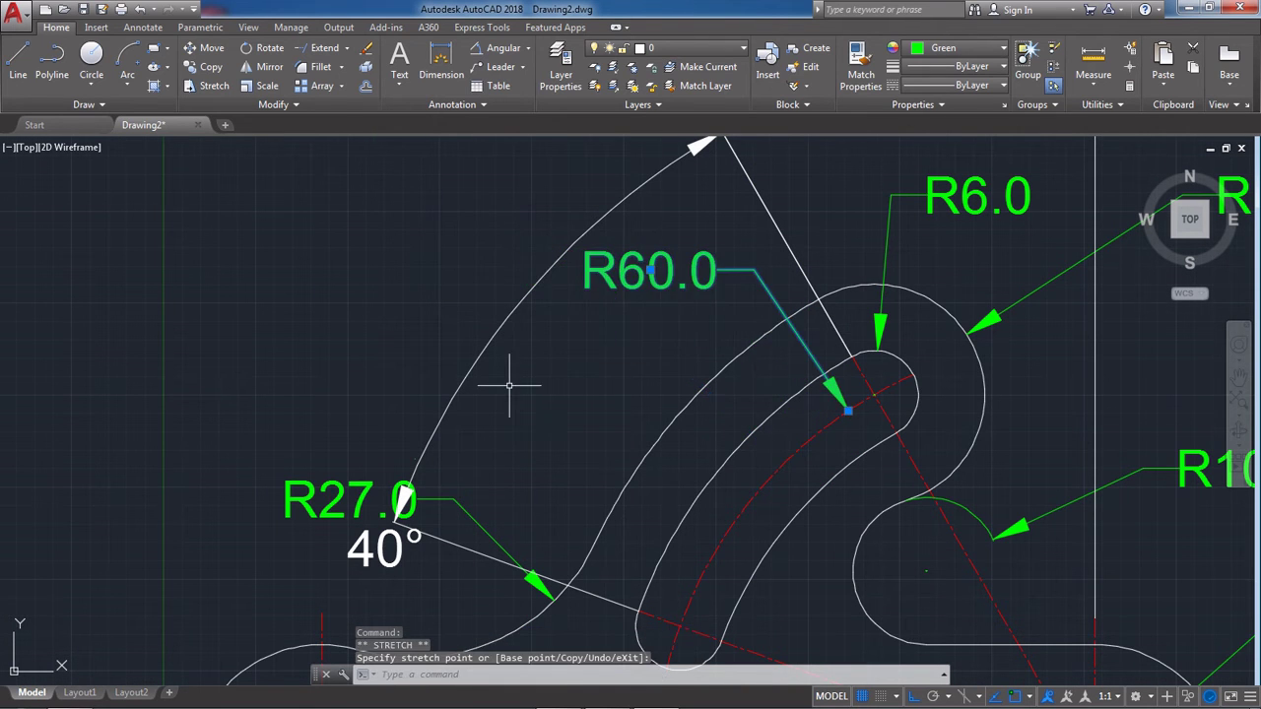
pyautogui.scroll(-3, 509, 386)
pyautogui.press('Escape')
# Step: Move the upper-left fillet's R27.0 dimension text slightly lower, with its arrow nearer the left-hand end of the plate
pyautogui.click(434, 422)
pyautogui.click(412, 392)
pyautogui.click(430, 402)
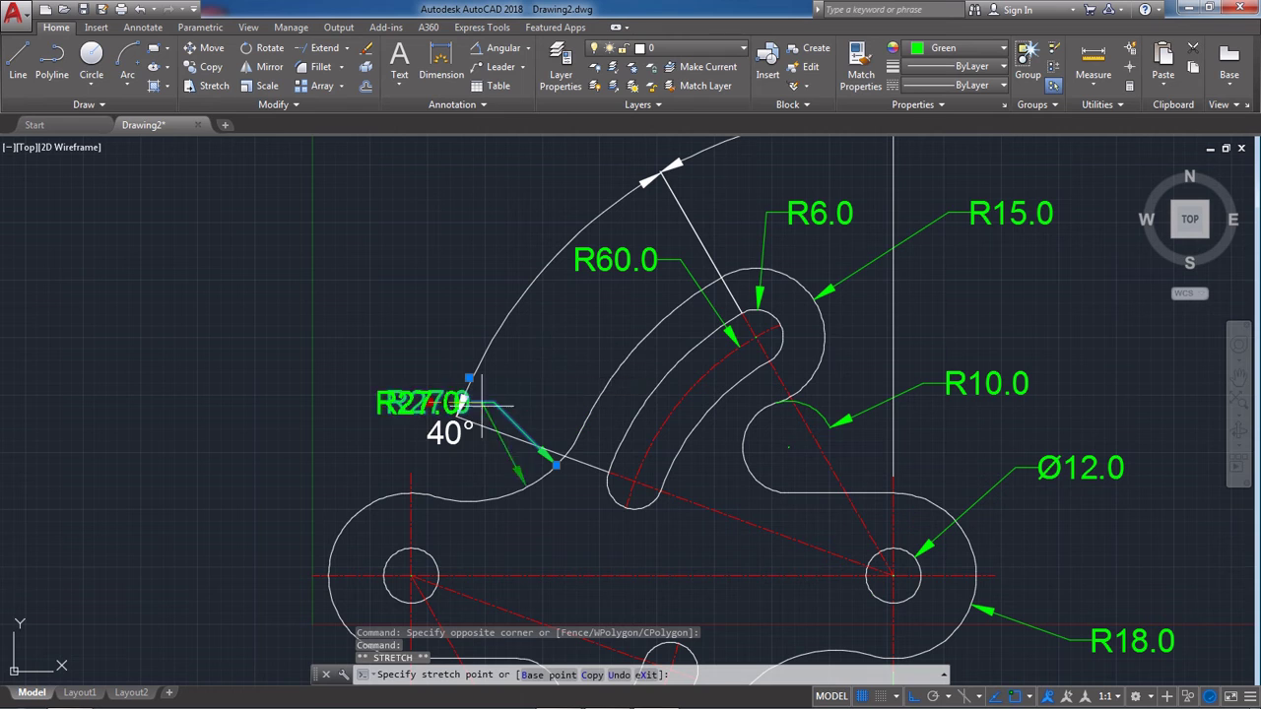
pyautogui.click(520, 366)
pyautogui.click(464, 344)
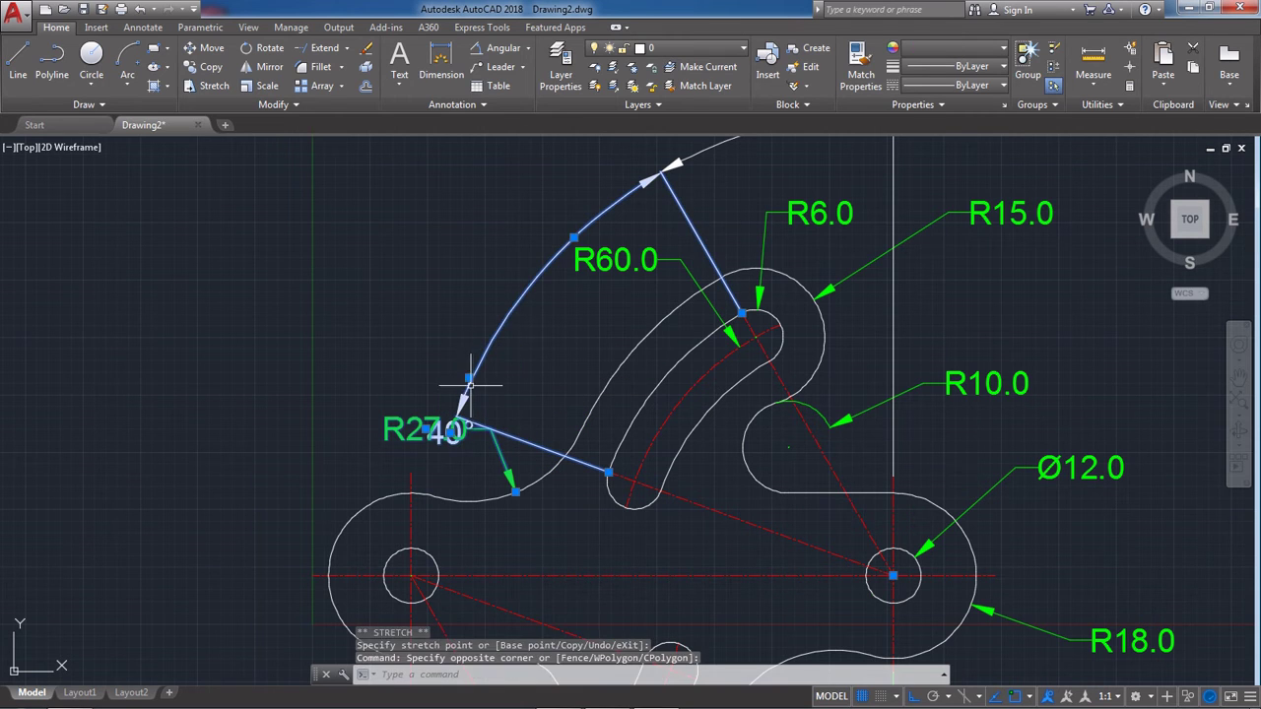
pyautogui.click(470, 378)
pyautogui.press('Escape')
pyautogui.press('Escape')
pyautogui.click(485, 385)
pyautogui.click(468, 414)
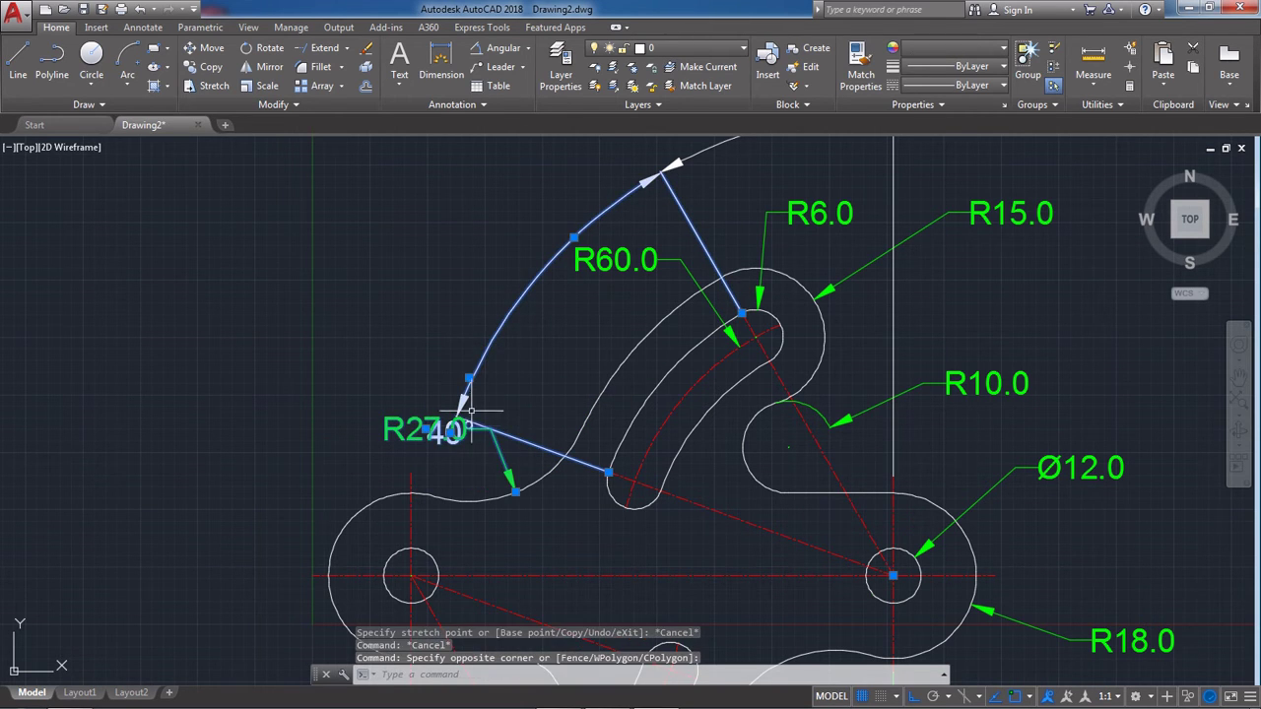
pyautogui.click(426, 430)
pyautogui.press('Escape')
pyautogui.press('Escape')
# Step: Move the 40° angular dimension's text from the lower end of its arc to the middle
pyautogui.click(462, 431)
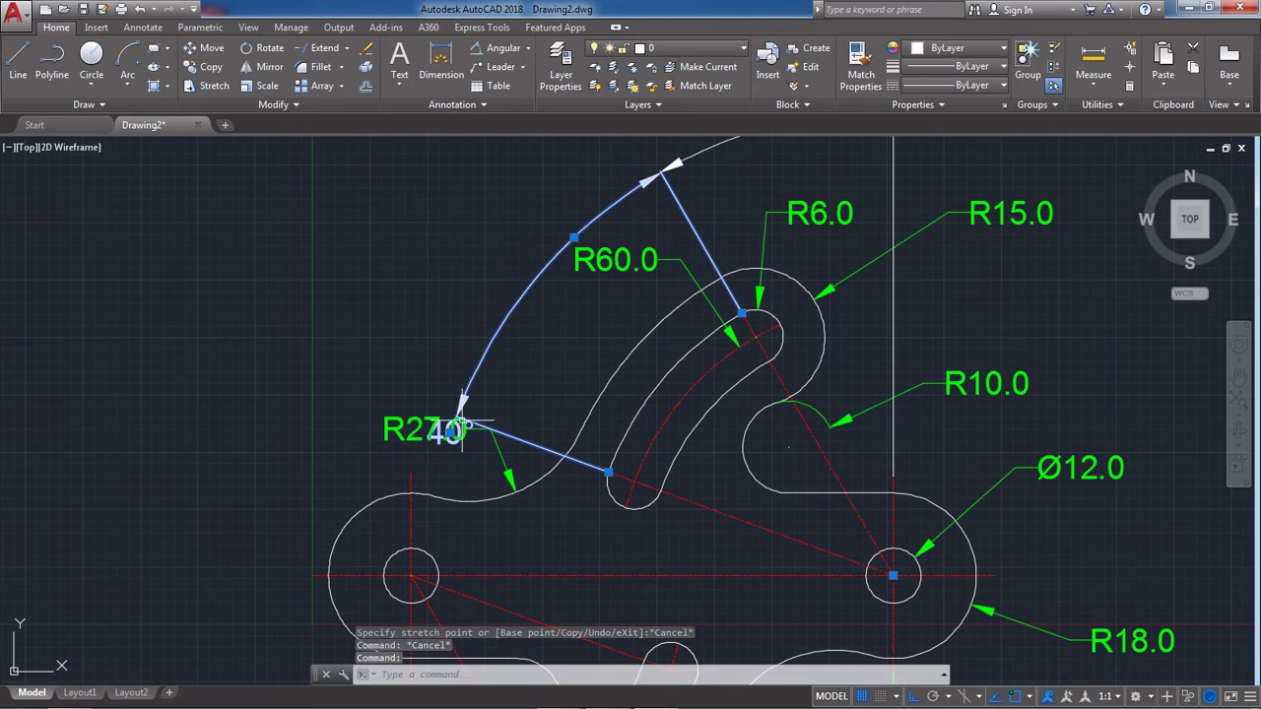
pyautogui.click(450, 432)
pyautogui.click(523, 293)
pyautogui.press('Escape')
pyautogui.scroll(-2, 567, 425)
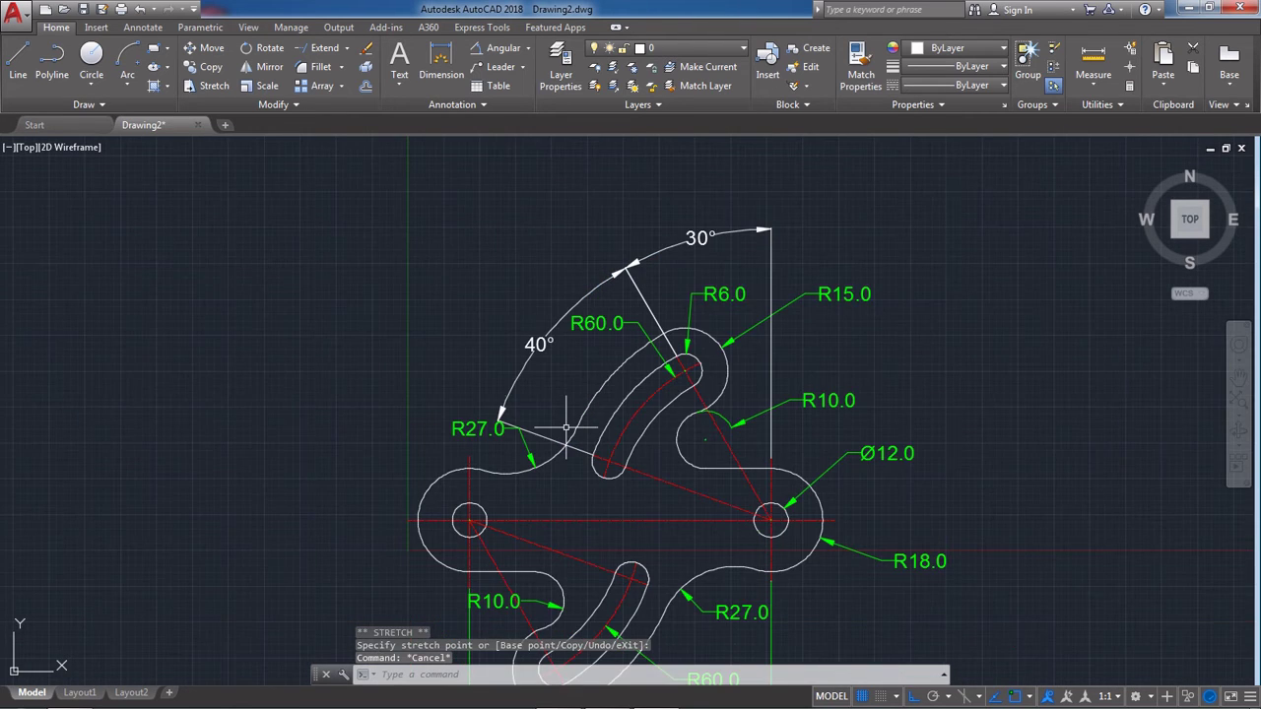
# Step: Match the properties of the white 30° and 40° angular dimensions to the green R15.0 dimension
pyautogui.moveTo(578, 383); pyautogui.dragTo(595, 334, button='middle')
pyautogui.click(860, 69)
pyautogui.click(798, 259)
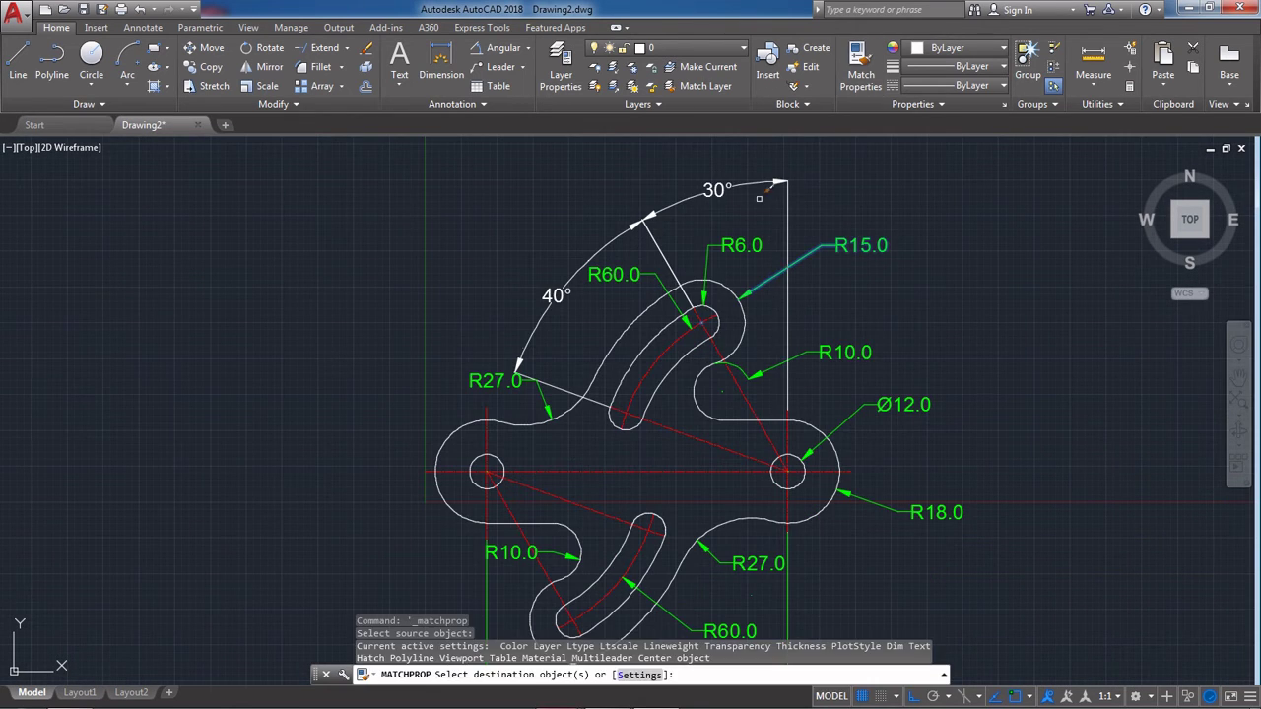
pyautogui.click(608, 238)
pyautogui.press('Escape')
pyautogui.scroll(-4, 567, 426)
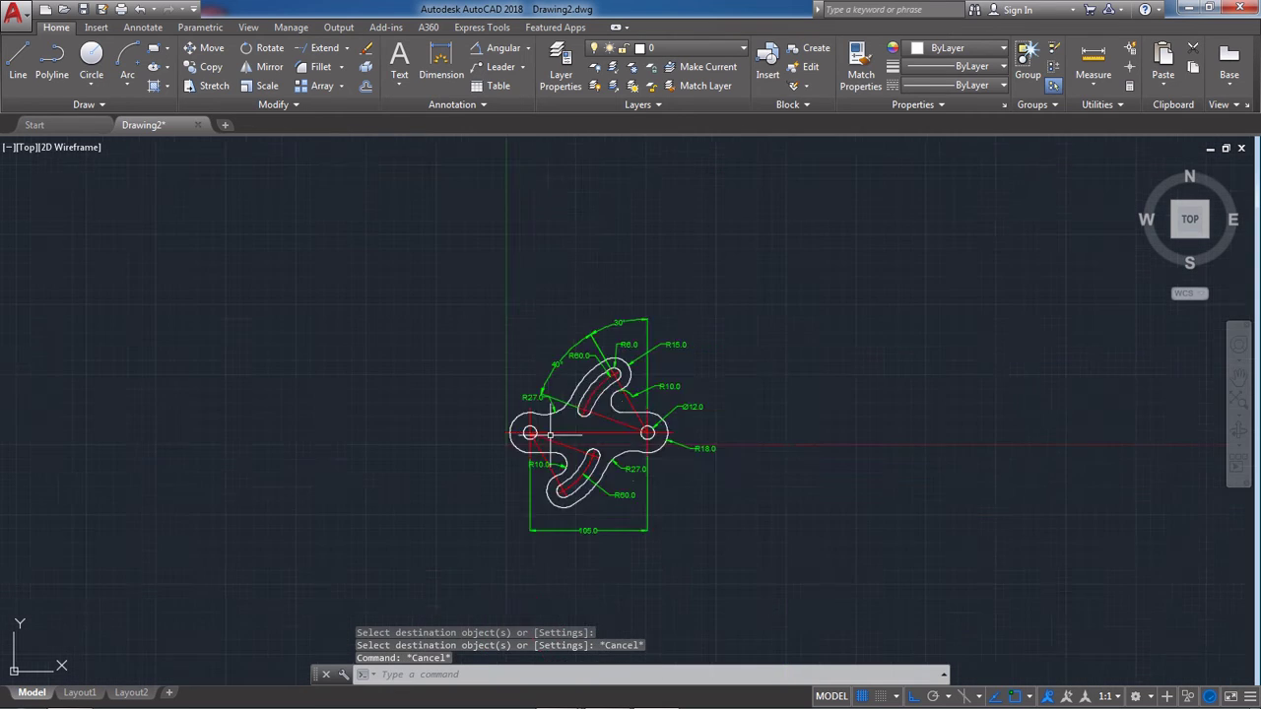
# Step: Move the upper-left fillet's R27.0 dimension text inside the plate, just above the horizontal centre line, with its arrow on the fillet
pyautogui.scroll(4, 570, 346)
pyautogui.scroll(2, 517, 217)
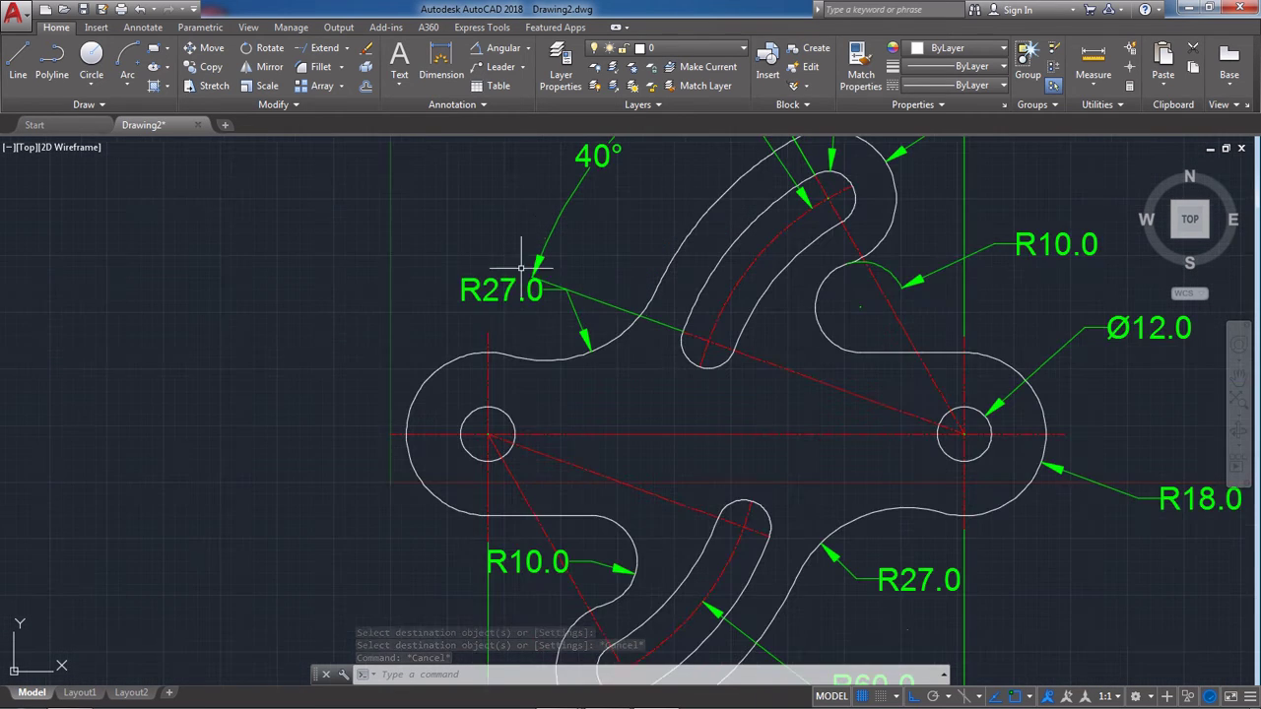
pyautogui.click(484, 292)
pyautogui.click(408, 262)
pyautogui.click(502, 290)
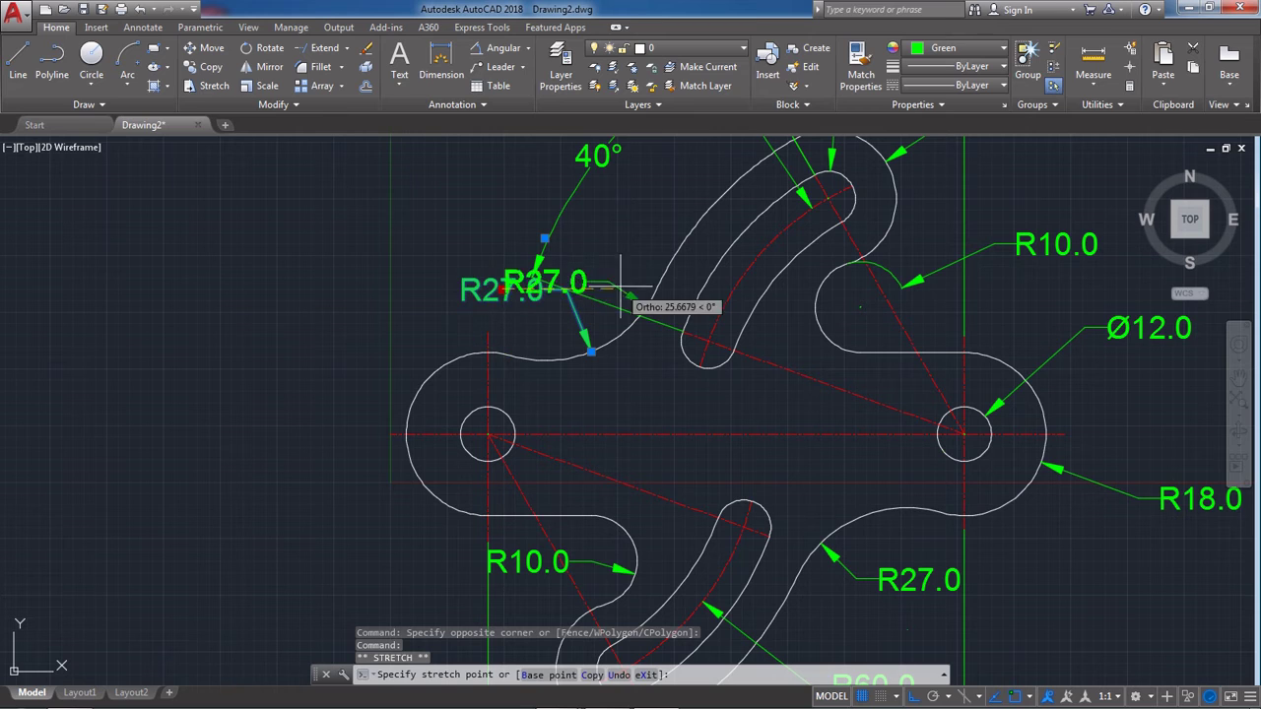
pyautogui.click(643, 419)
pyautogui.click(549, 276)
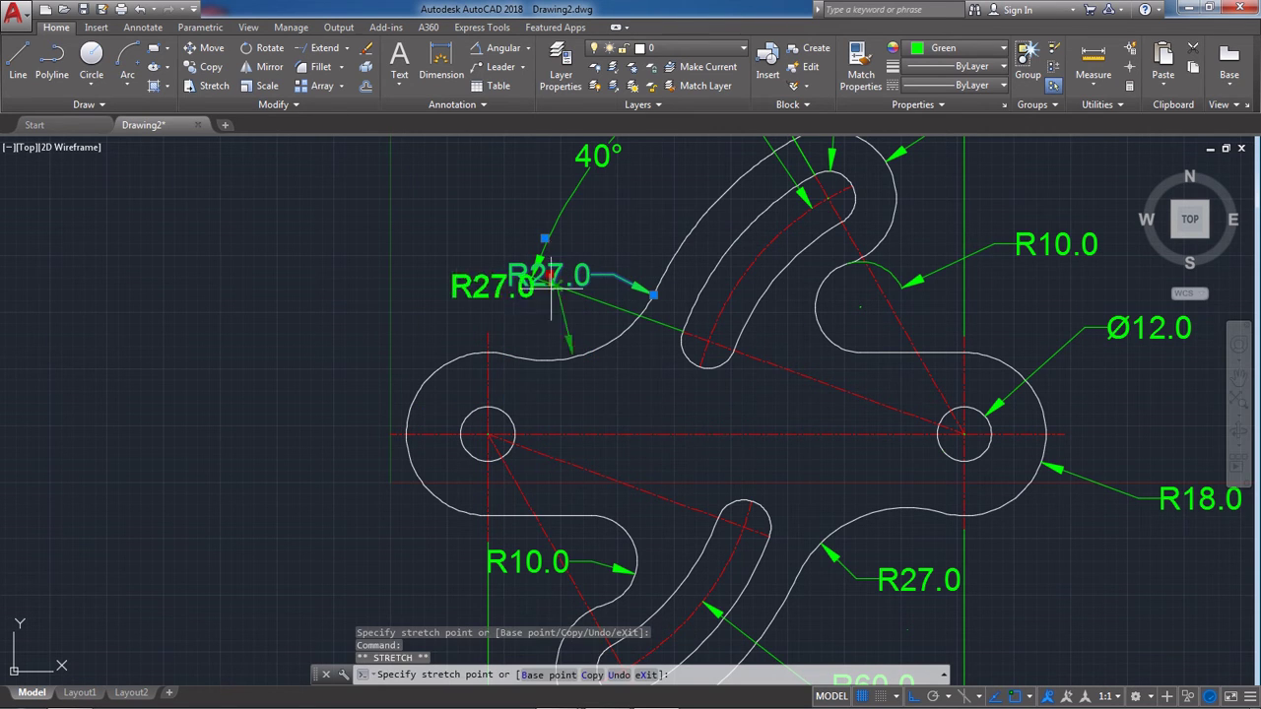
pyautogui.click(676, 422)
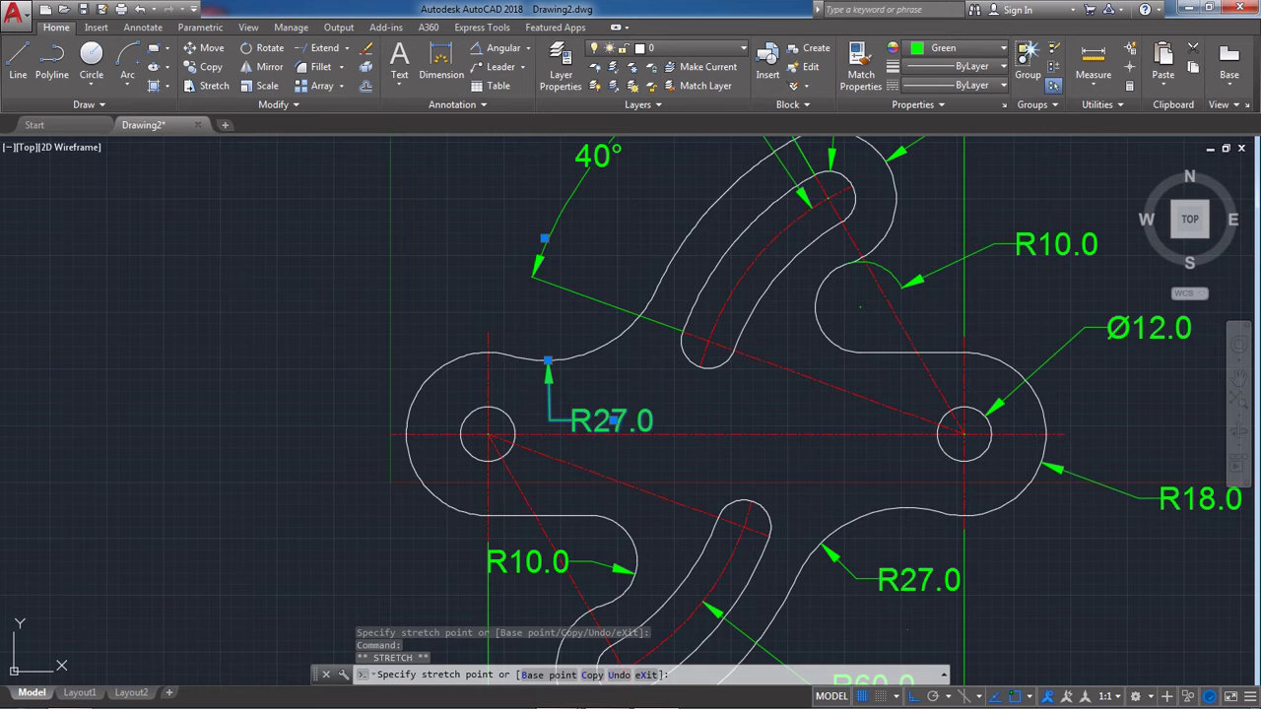
pyautogui.click(612, 419)
pyautogui.click(650, 414)
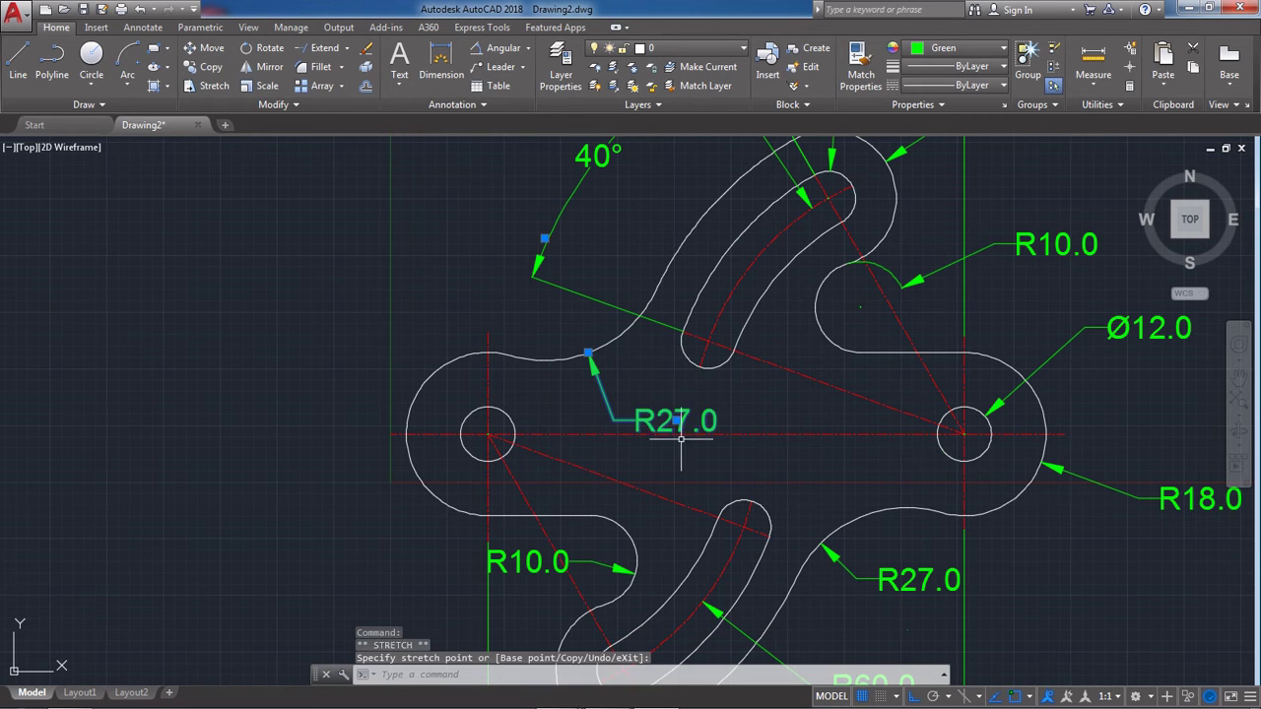
pyautogui.press('Escape')
# Step: Add an angular dimension between the left hole's vertical line and the line to the lower slot's bottom end, placed below the plate
pyautogui.scroll(-3, 568, 452)
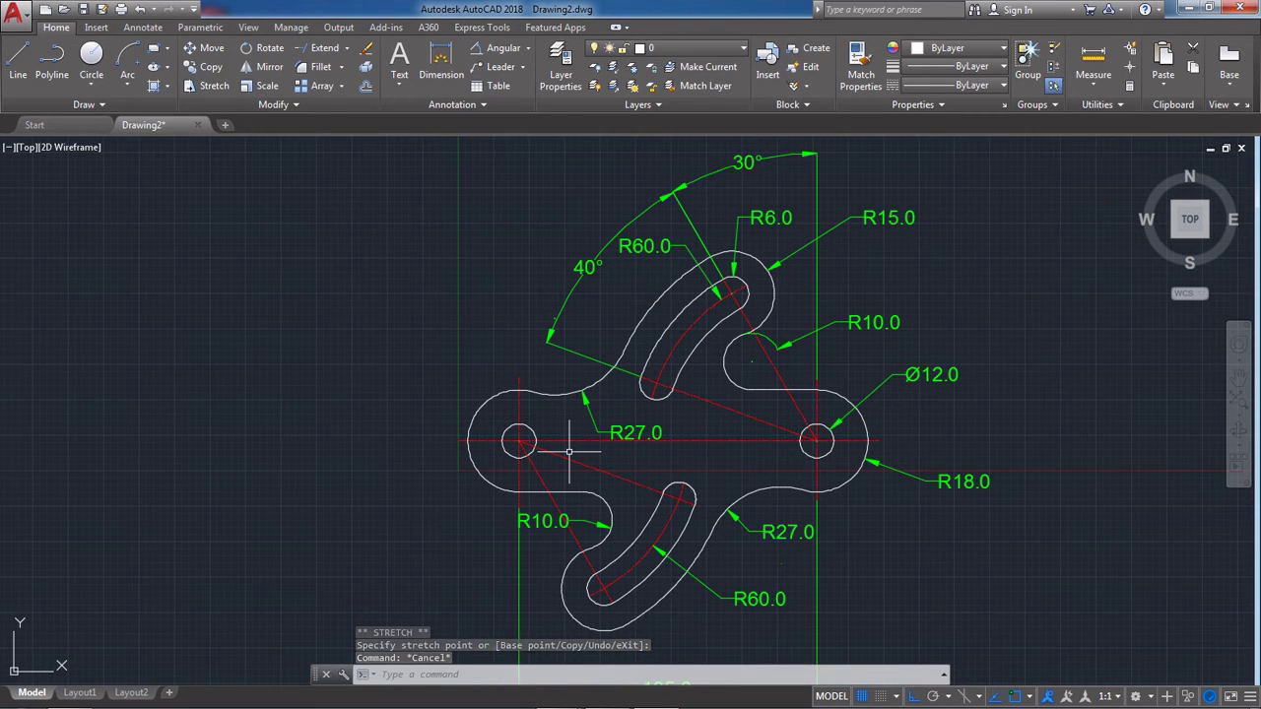
pyautogui.moveTo(650, 470); pyautogui.dragTo(652, 442, button='middle')
pyautogui.click(503, 49)
pyautogui.moveTo(634, 499); pyautogui.dragTo(624, 403, button='middle')
pyautogui.scroll(6, 624, 403)
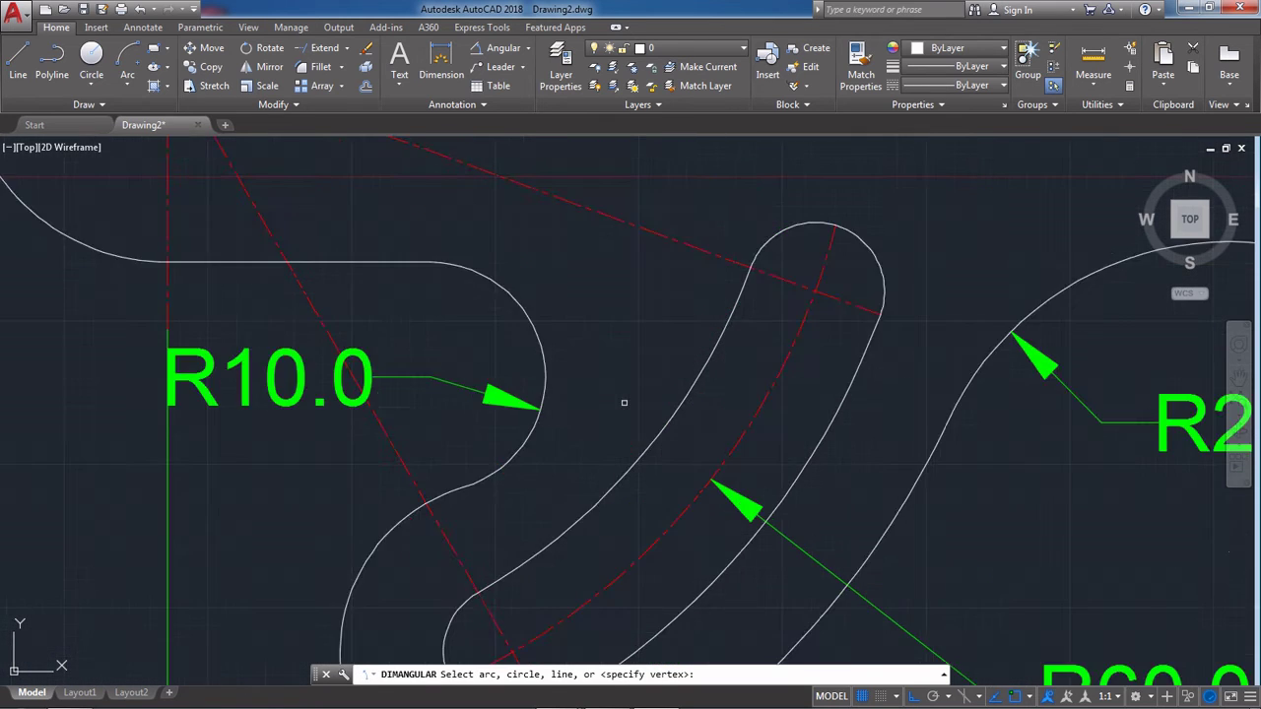
pyautogui.scroll(-4, 624, 402)
pyautogui.click(480, 278)
pyautogui.click(445, 296)
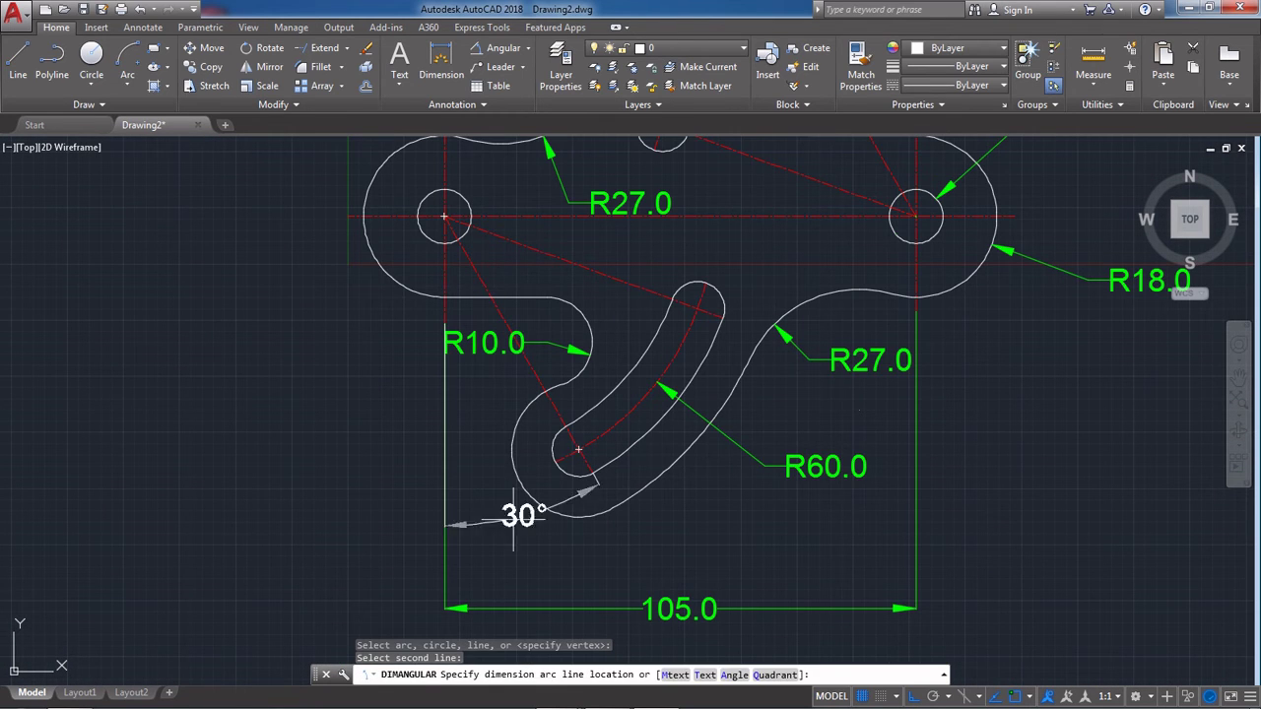
pyautogui.click(537, 571)
# Step: Add an angular dimension between the two centre lines to the lower slot's ends, its arc in line with the neighbouring 30° dimension
pyautogui.press('Return')
pyautogui.click(519, 252)
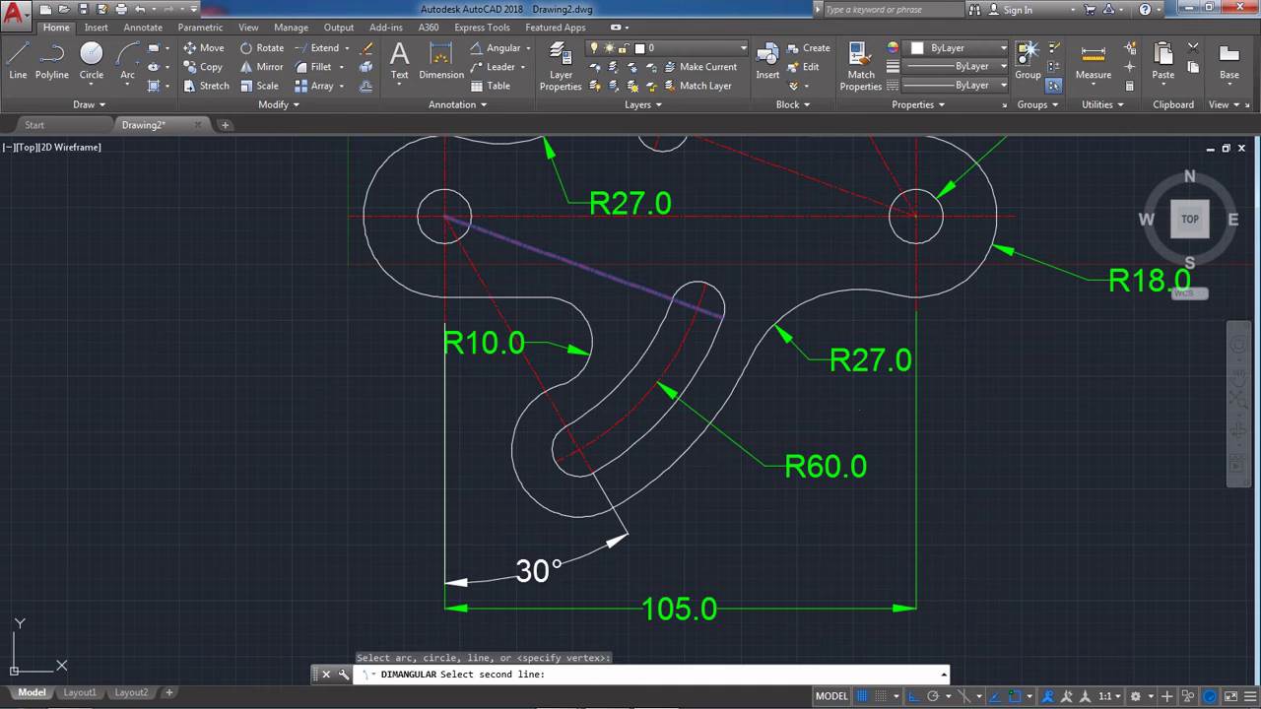
pyautogui.click(610, 508)
pyautogui.click(683, 501)
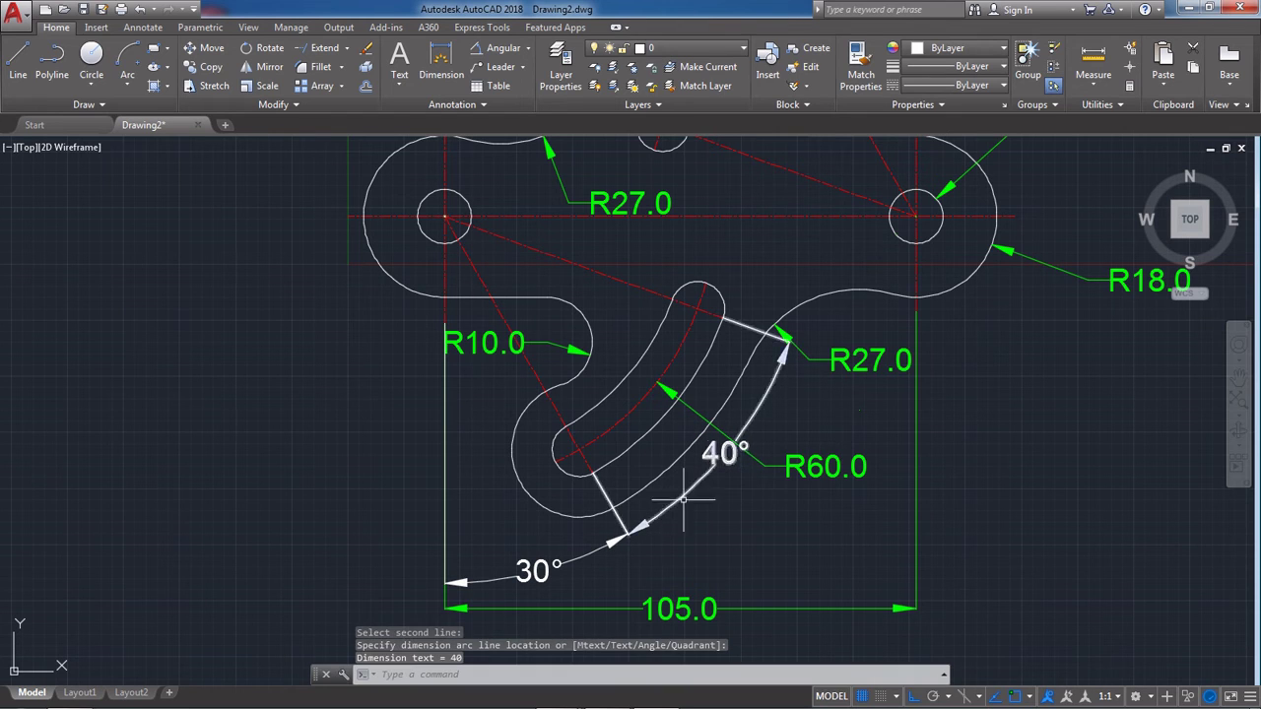
pyautogui.click(860, 69)
pyautogui.click(863, 368)
pyautogui.click(711, 470)
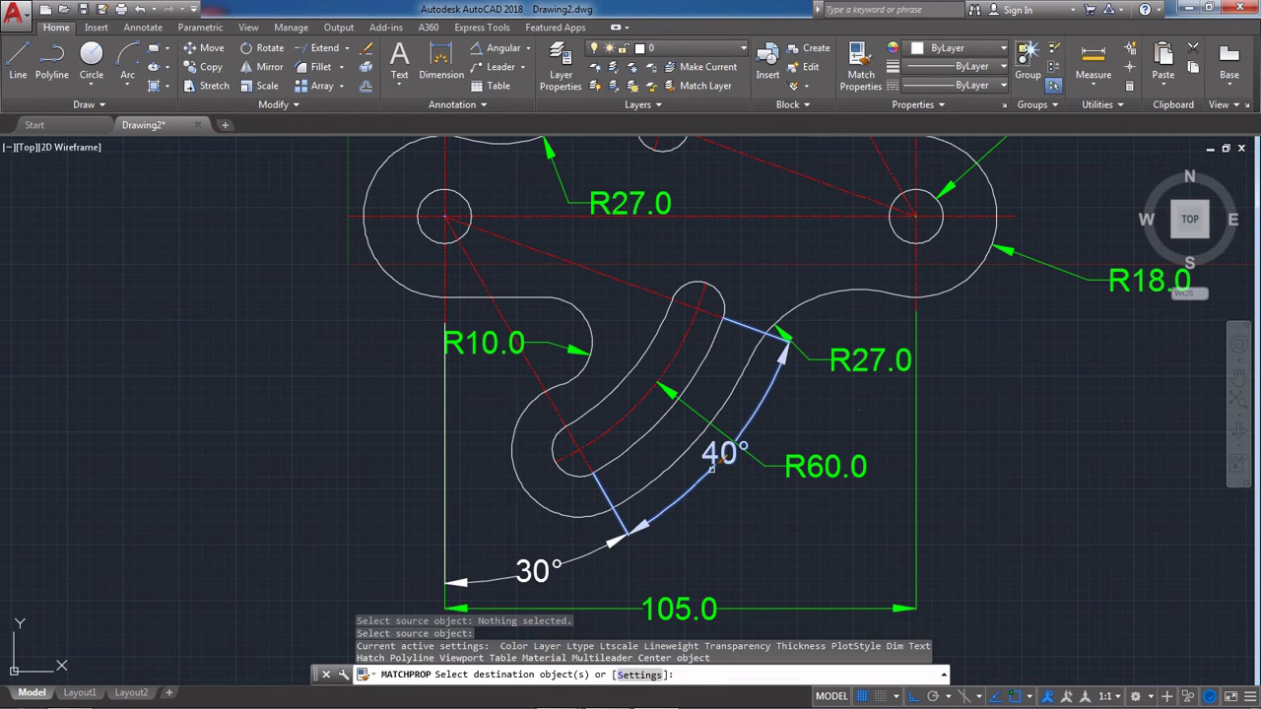
pyautogui.press('Escape')
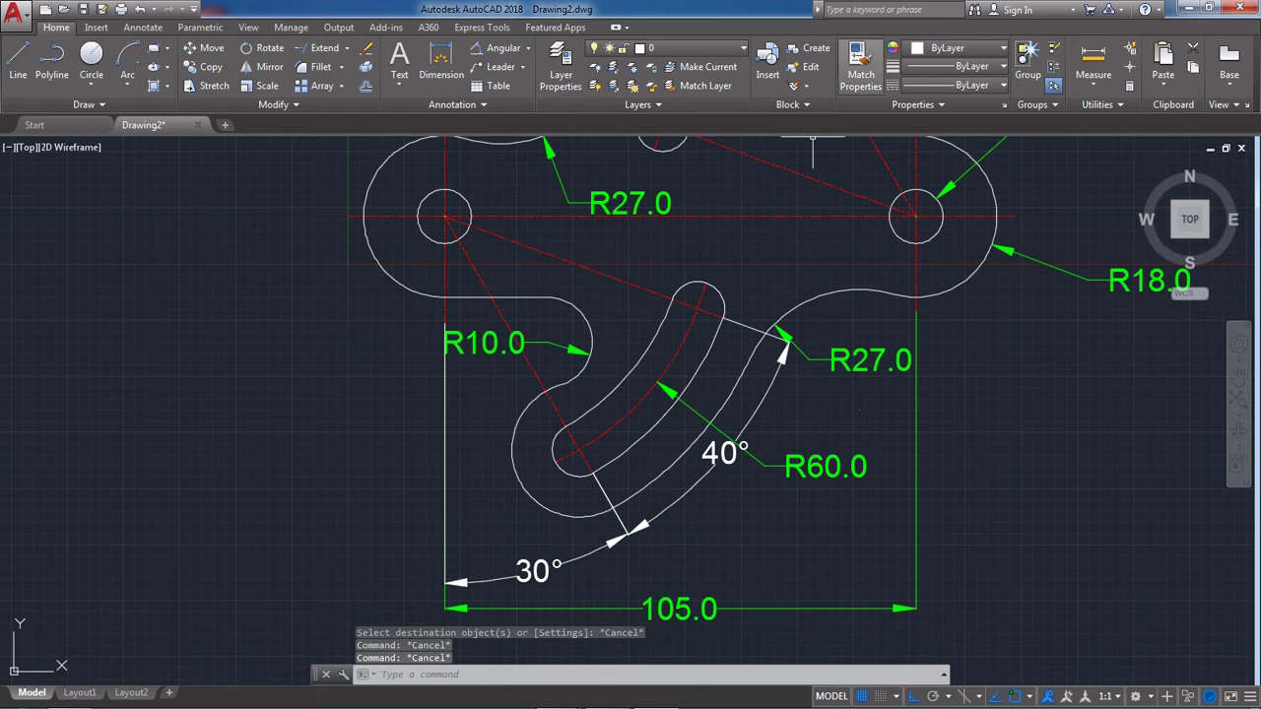
# Step: Match the properties of the lower slot's white 40° and 30° angular dimensions to the green R27.0 dimension
pyautogui.click(860, 69)
pyautogui.click(861, 360)
pyautogui.click(726, 453)
pyautogui.click(595, 554)
pyautogui.press('Escape')
pyautogui.press('Escape')
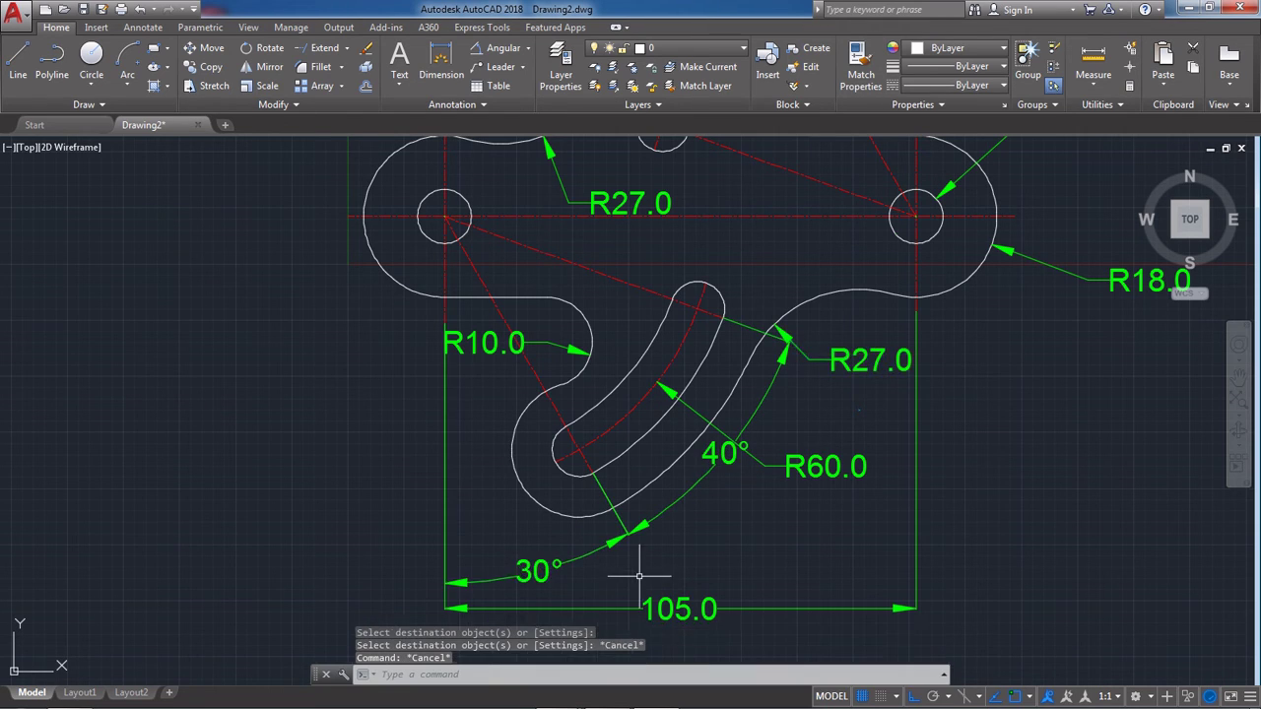
# Step: Reposition the lower-right fillet's R27.0 dimension text slightly lower, clear of the 40° dimension's arrow
pyautogui.scroll(-2, 642, 578)
pyautogui.moveTo(723, 280); pyautogui.dragTo(689, 388, button='middle')
pyautogui.scroll(3, 708, 585)
pyautogui.click(838, 510)
pyautogui.click(810, 541)
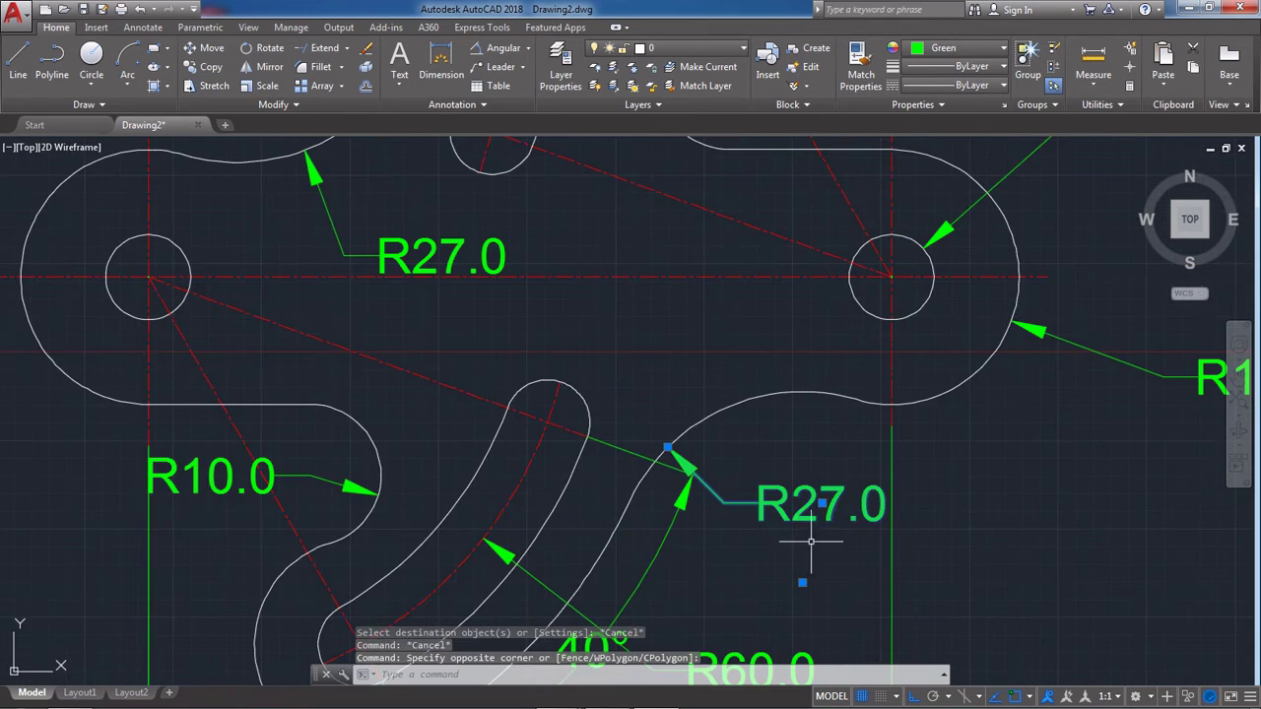
pyautogui.click(823, 503)
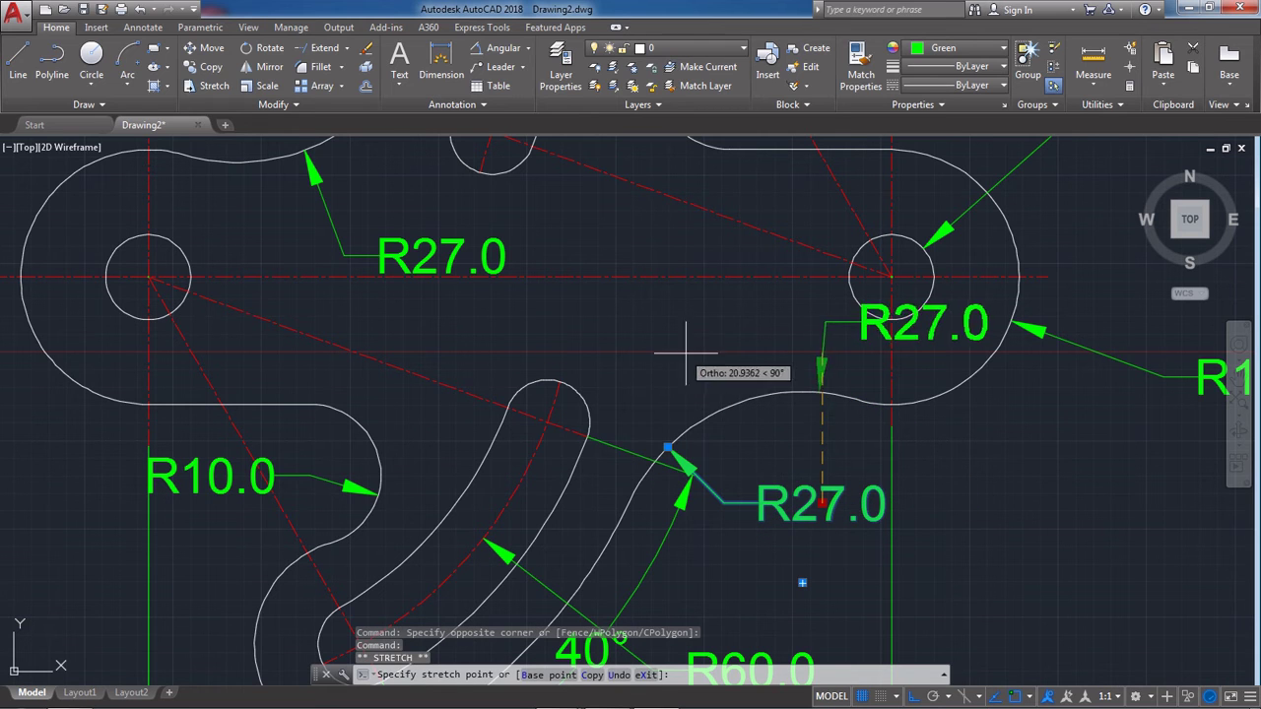
pyautogui.scroll(-5, 664, 385)
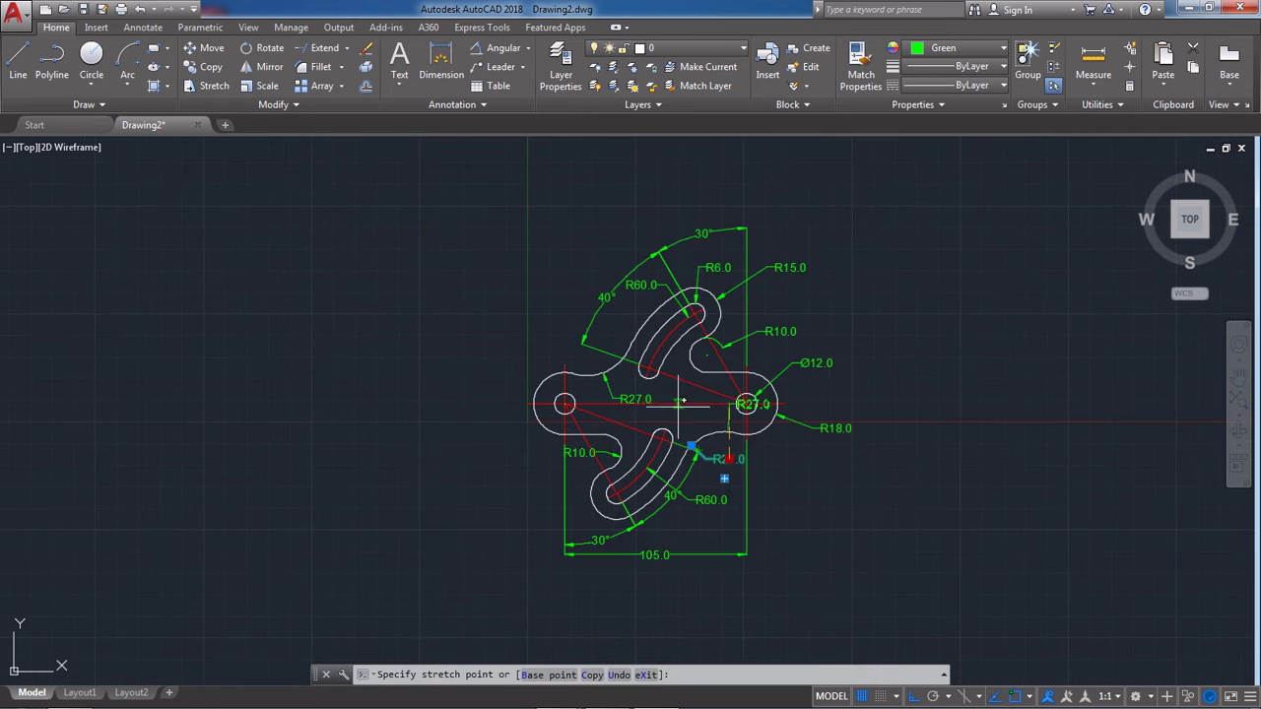
pyautogui.scroll(3, 682, 411)
pyautogui.scroll(3, 682, 412)
pyautogui.scroll(-5, 726, 427)
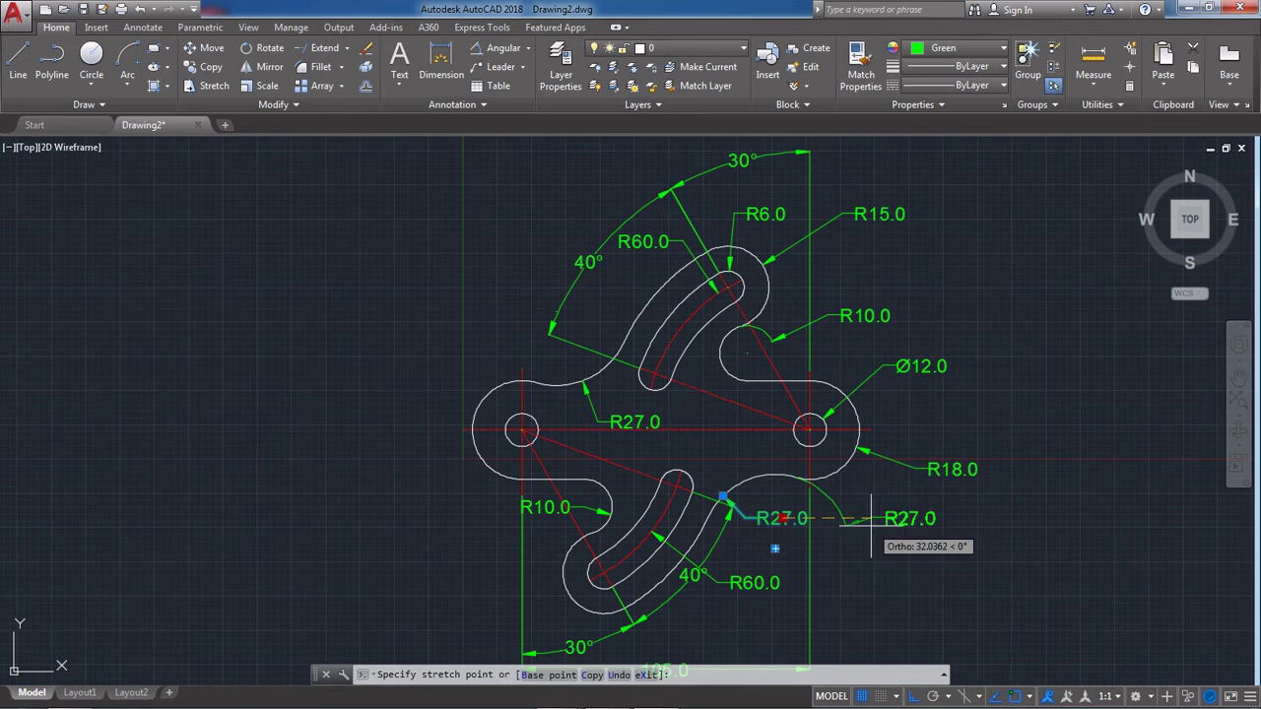
pyautogui.press('Escape')
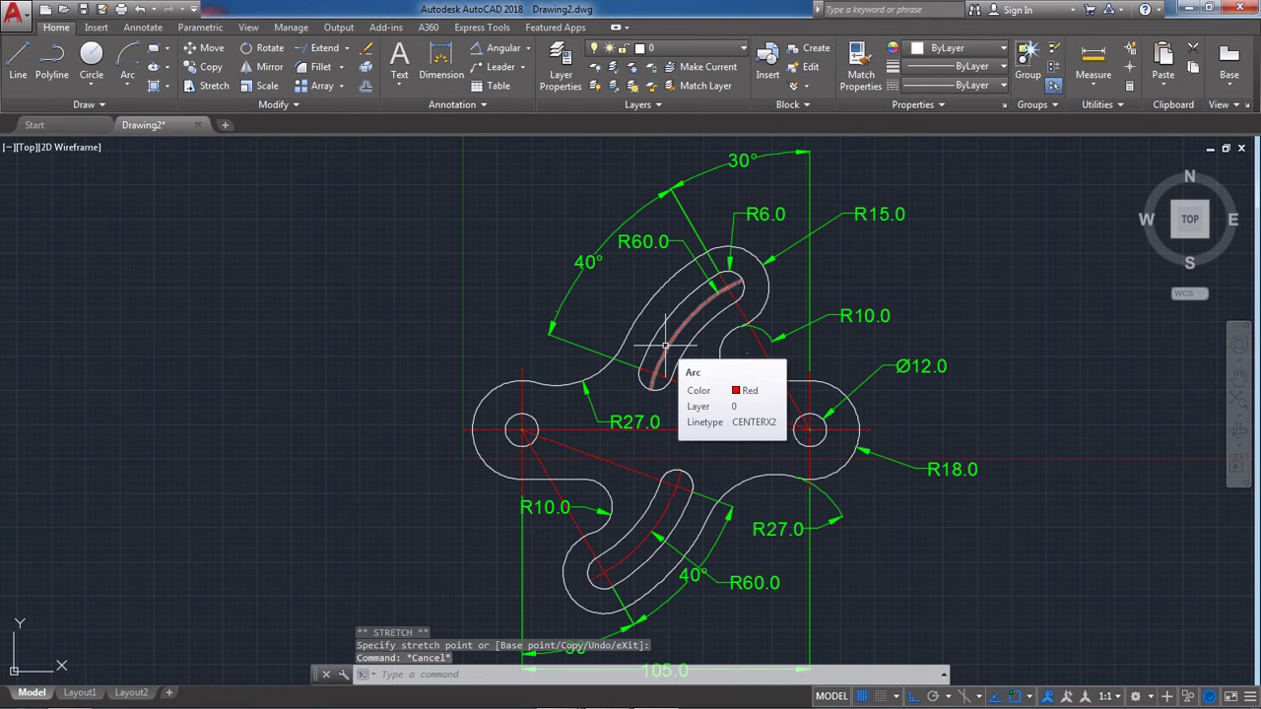
# Step: Reduce the arrow size and text height of the Standard dimension style
pyautogui.write('d')
pyautogui.press('Return')
pyautogui.hotkey('alt', 'm')
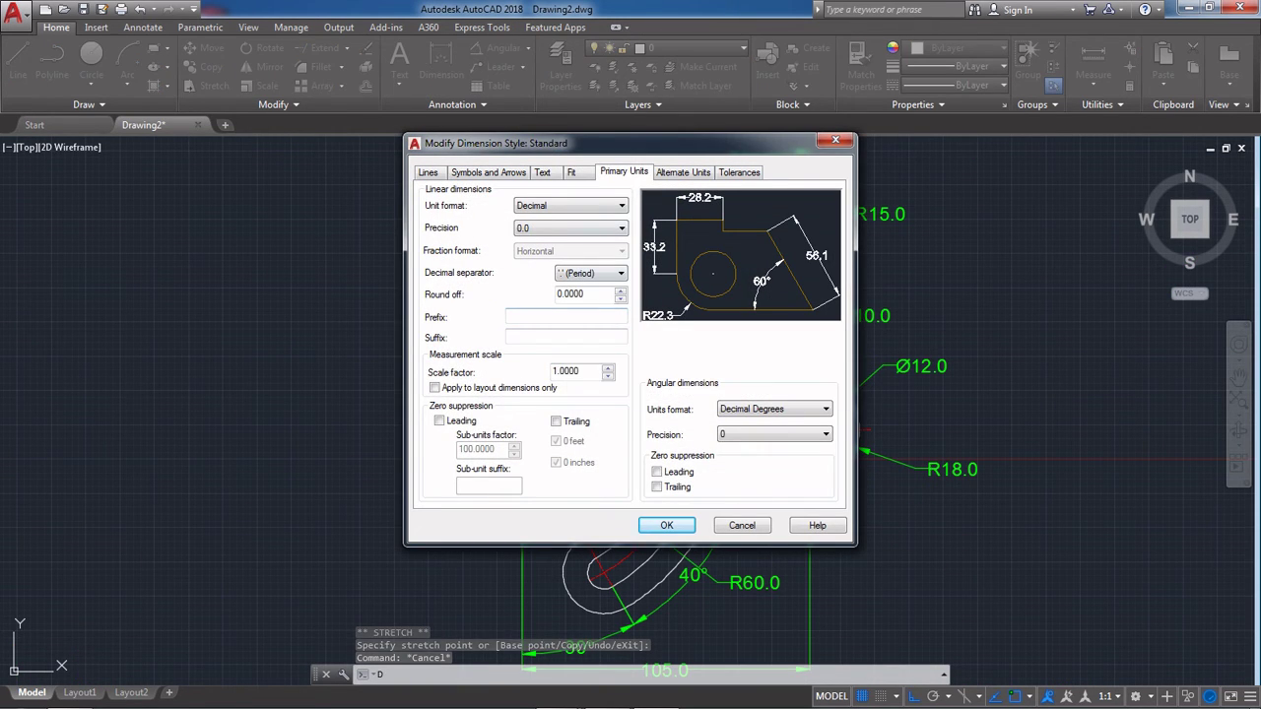
pyautogui.hotkey('ctrl', 'Tab')
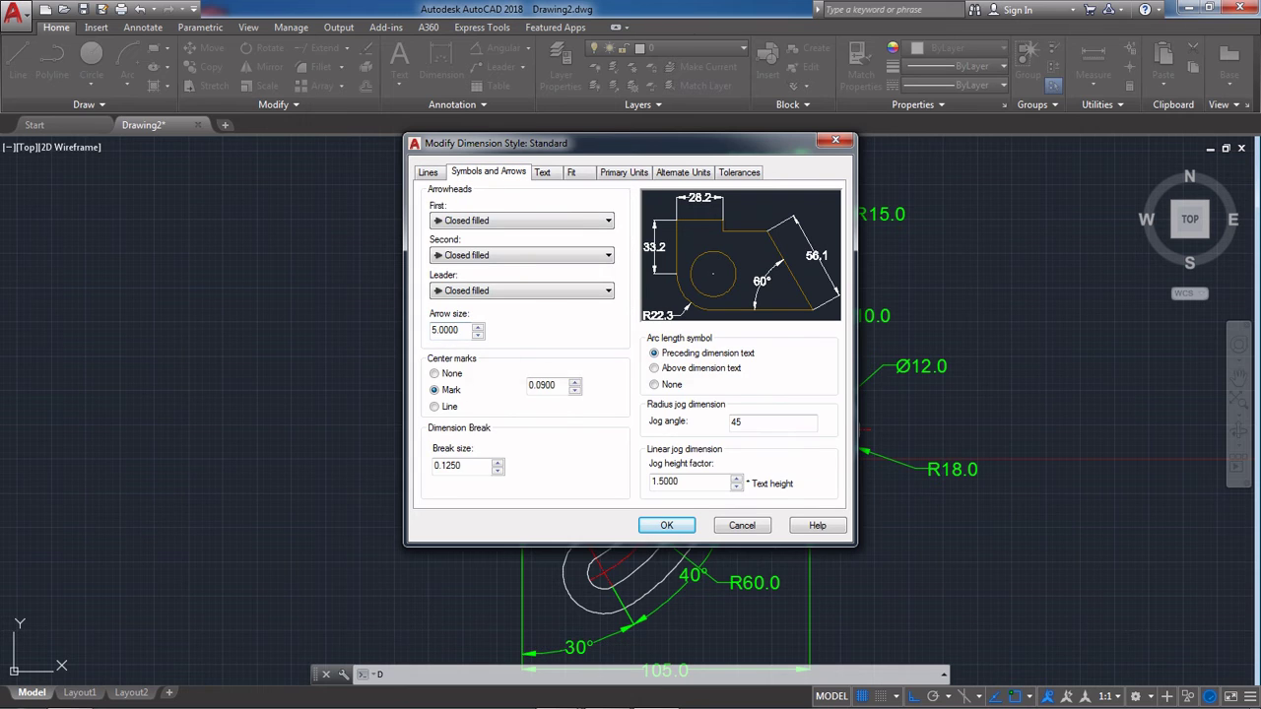
pyautogui.hotkey('ctrl', 'Tab')
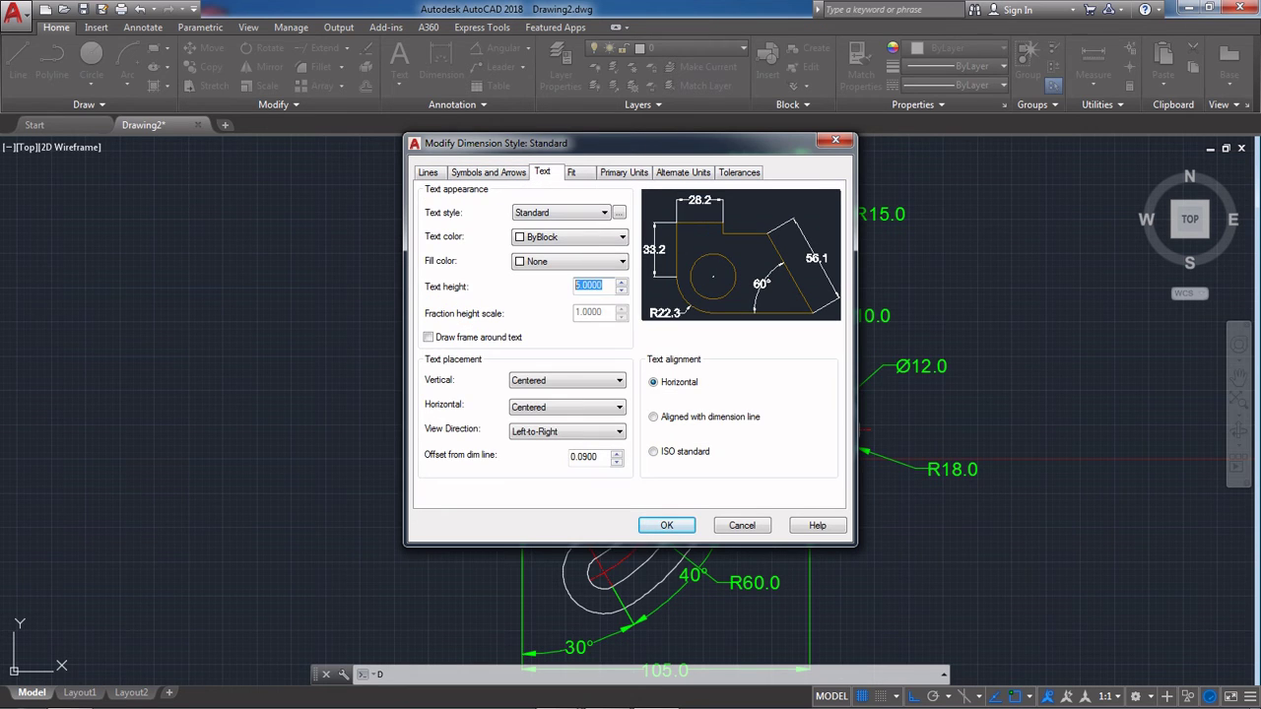
pyautogui.press('Return')
pyautogui.press('Return')
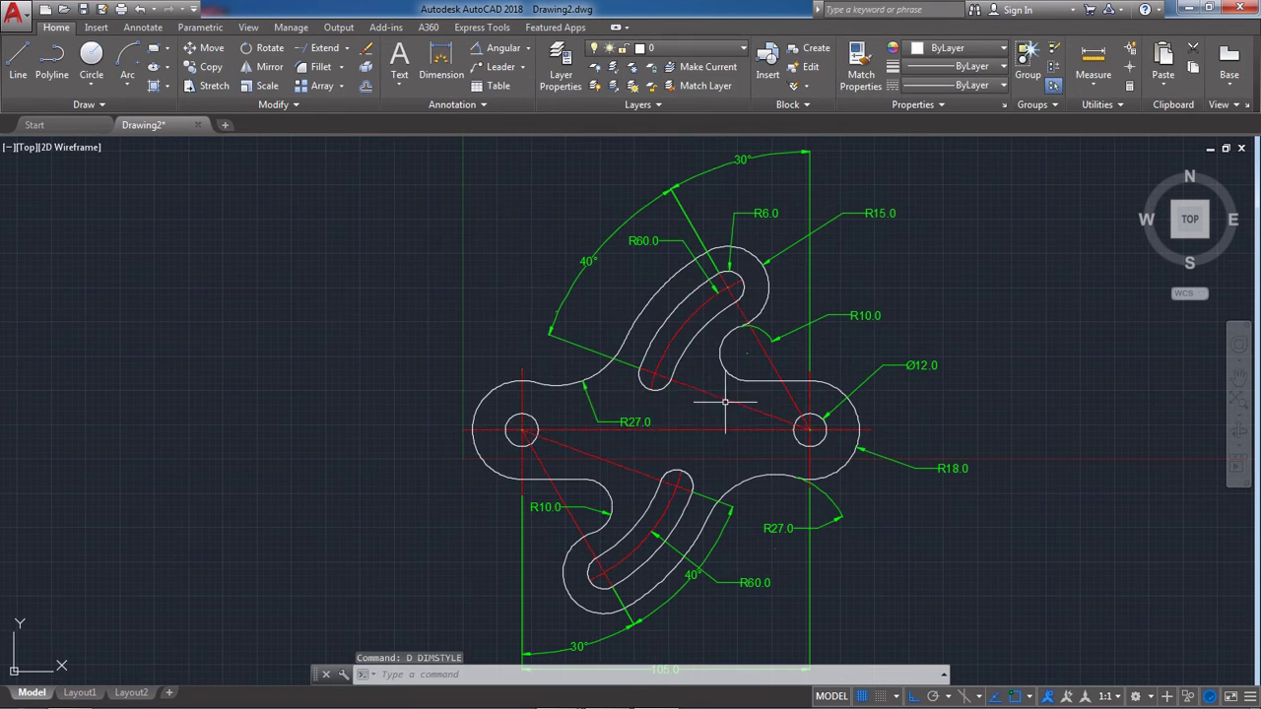
# Step: Move the arrow of the lower-right R27.0 dimension back onto the fillet arc, with its text below the outline
pyautogui.scroll(-2, 705, 356)
pyautogui.scroll(4, 850, 479)
pyautogui.click(932, 429)
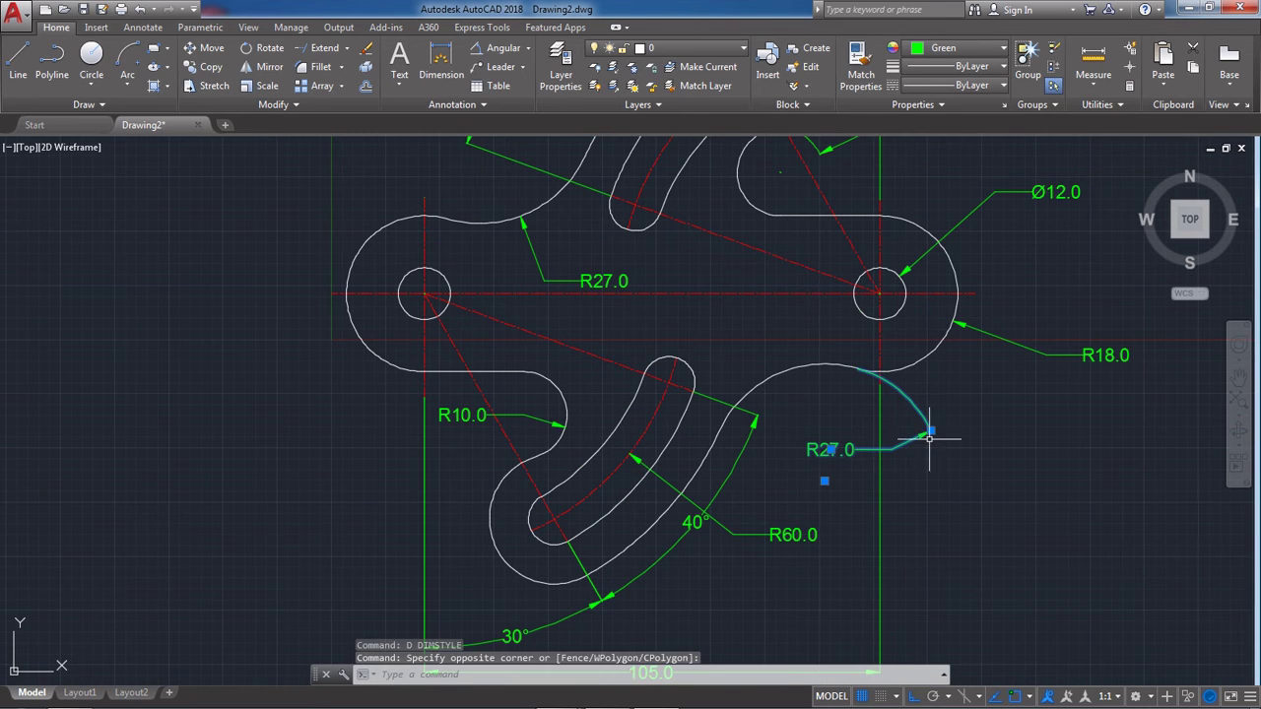
pyautogui.click(932, 430)
pyautogui.click(932, 431)
pyautogui.click(806, 378)
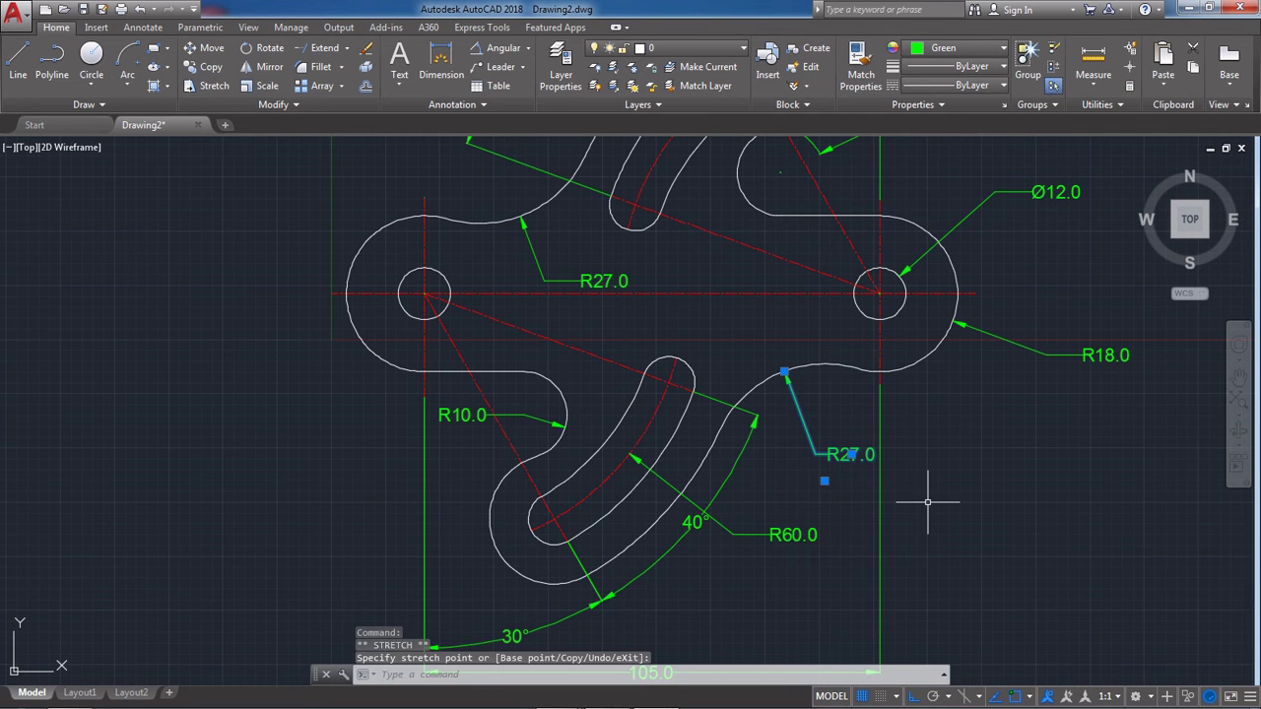
pyautogui.press('Escape')
# Step: Move the lower slot's R60.0 dimension text slightly up and to the right, away from the 40° text
pyautogui.click(770, 508)
pyautogui.click(762, 549)
pyautogui.click(793, 535)
pyautogui.click(830, 499)
pyautogui.press('Escape')
pyautogui.scroll(-2, 680, 585)
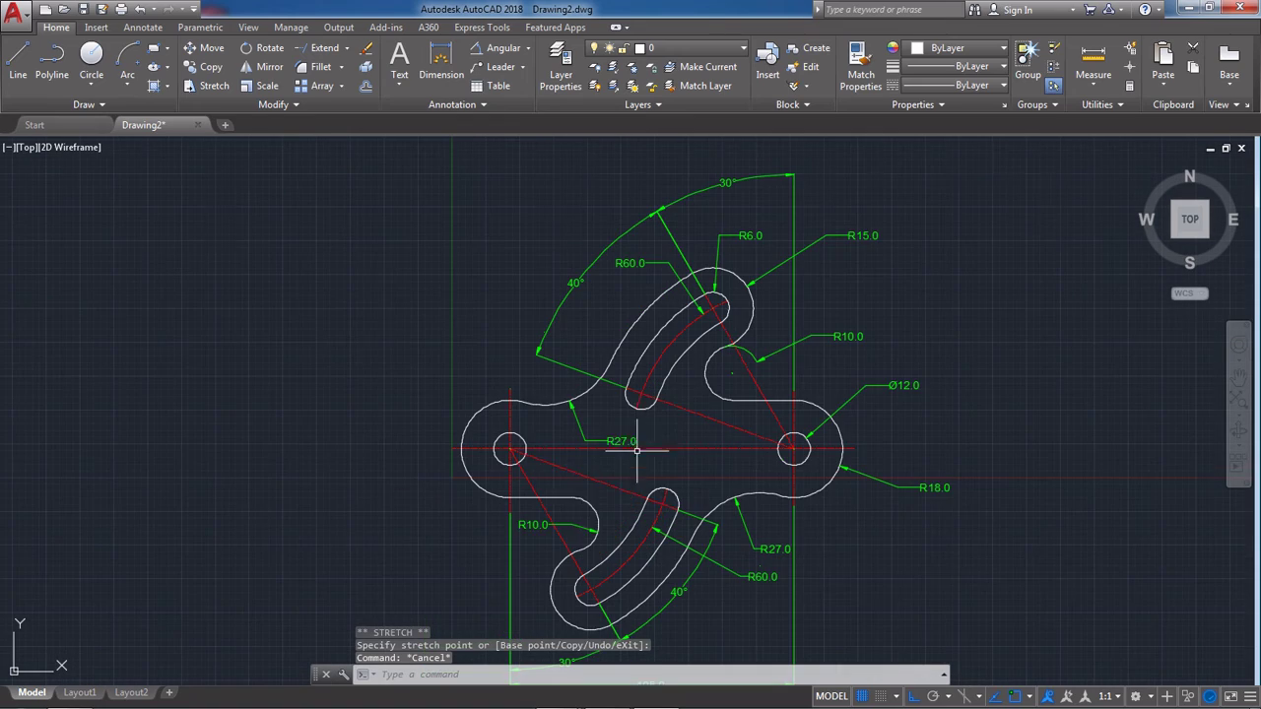
# Step: Move the R18.0 dimension text closer to the plate's right-hand end
pyautogui.scroll(5, 964, 517)
pyautogui.click(902, 467)
pyautogui.click(886, 447)
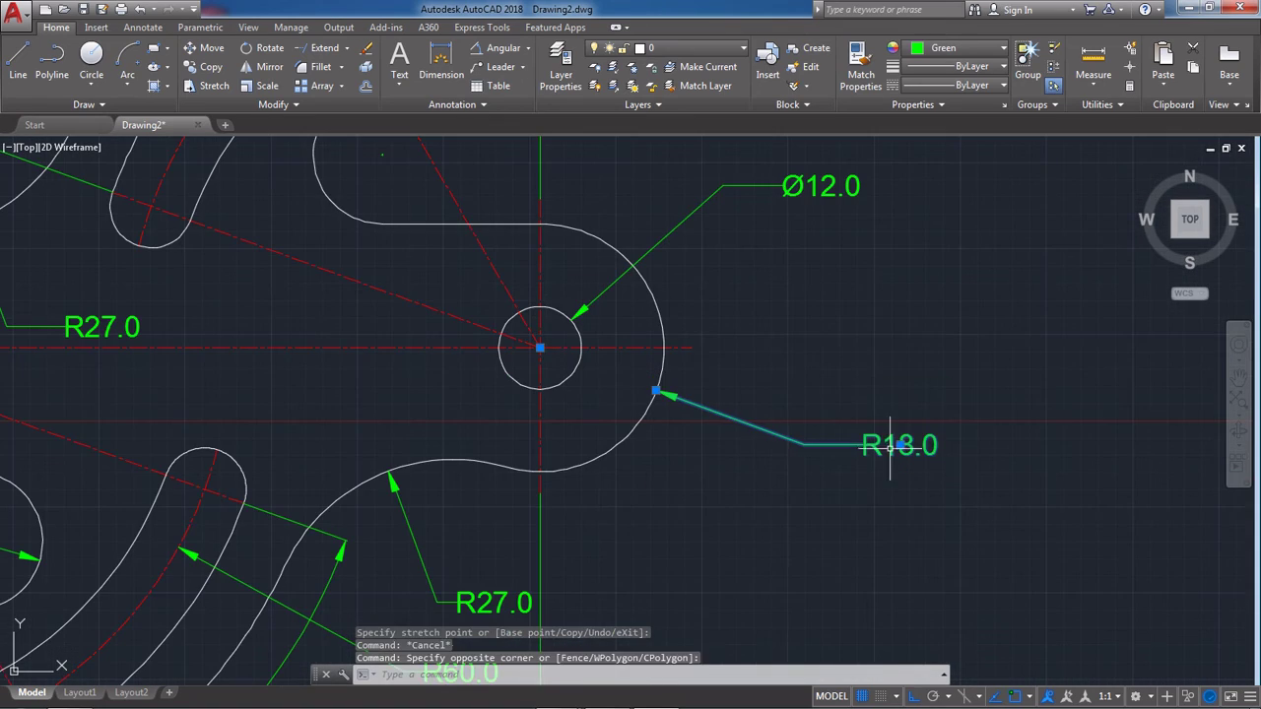
pyautogui.click(901, 444)
pyautogui.click(776, 453)
pyautogui.press('Escape')
# Step: Move the upper-left fillet's R27.0 dimension text up and left, closer to the fillet and clear of the horizontal centre line
pyautogui.scroll(-8, 820, 309)
pyautogui.scroll(9, 656, 358)
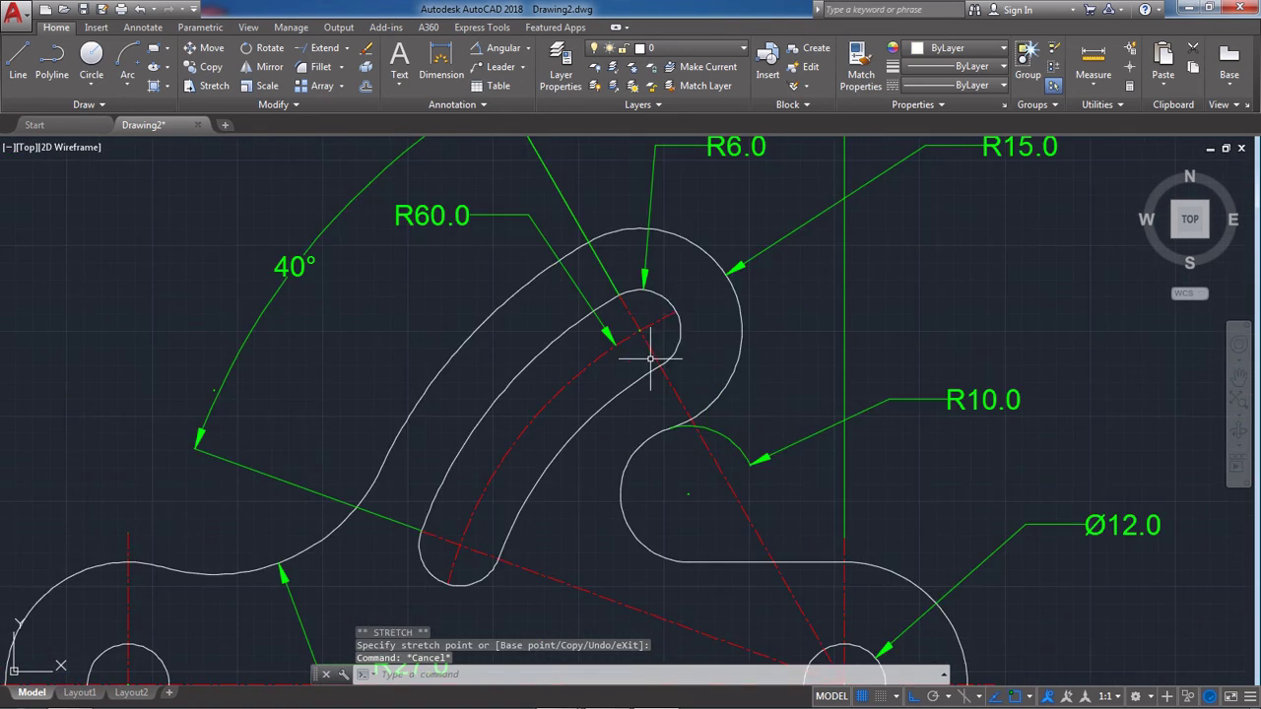
pyautogui.scroll(-4, 667, 450)
pyautogui.scroll(4, 604, 485)
pyautogui.scroll(-5, 605, 463)
pyautogui.click(510, 424)
pyautogui.click(518, 424)
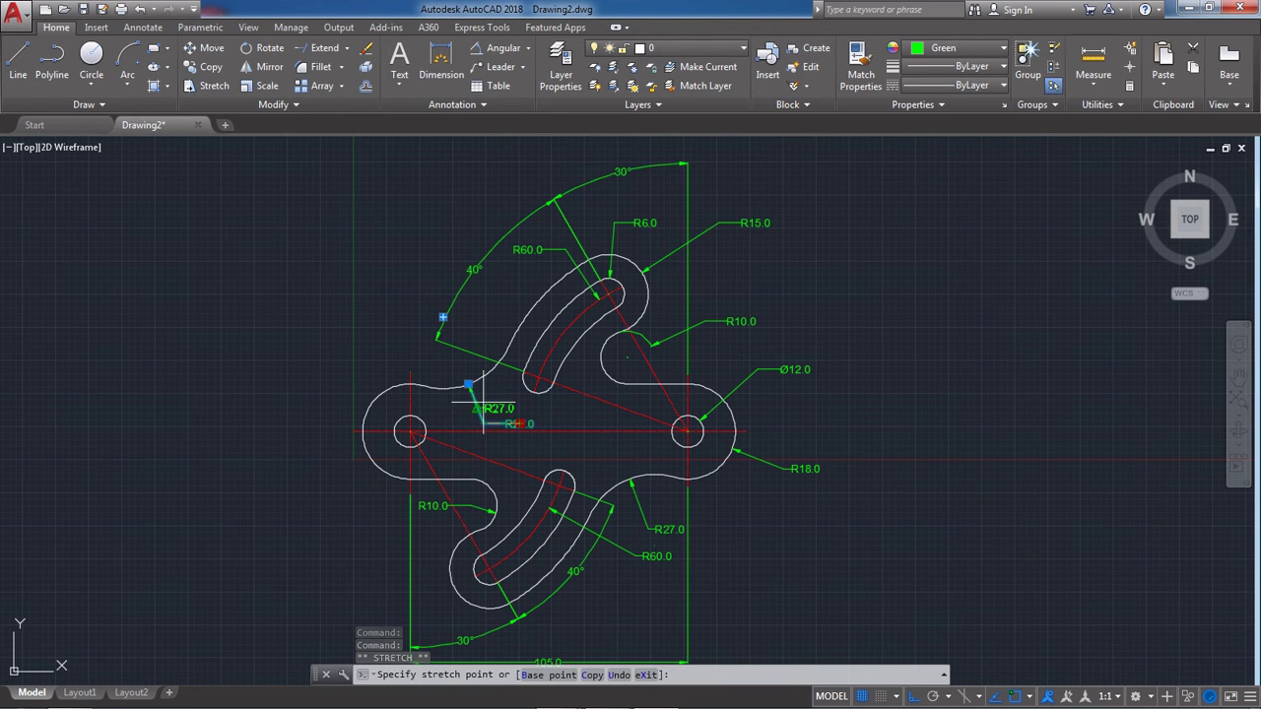
pyautogui.press('Escape')
# Step: Zoom to the whole drawing and look over the arrangement of its dimensions
pyautogui.write('z')
pyautogui.press('Return')
pyautogui.write('a')
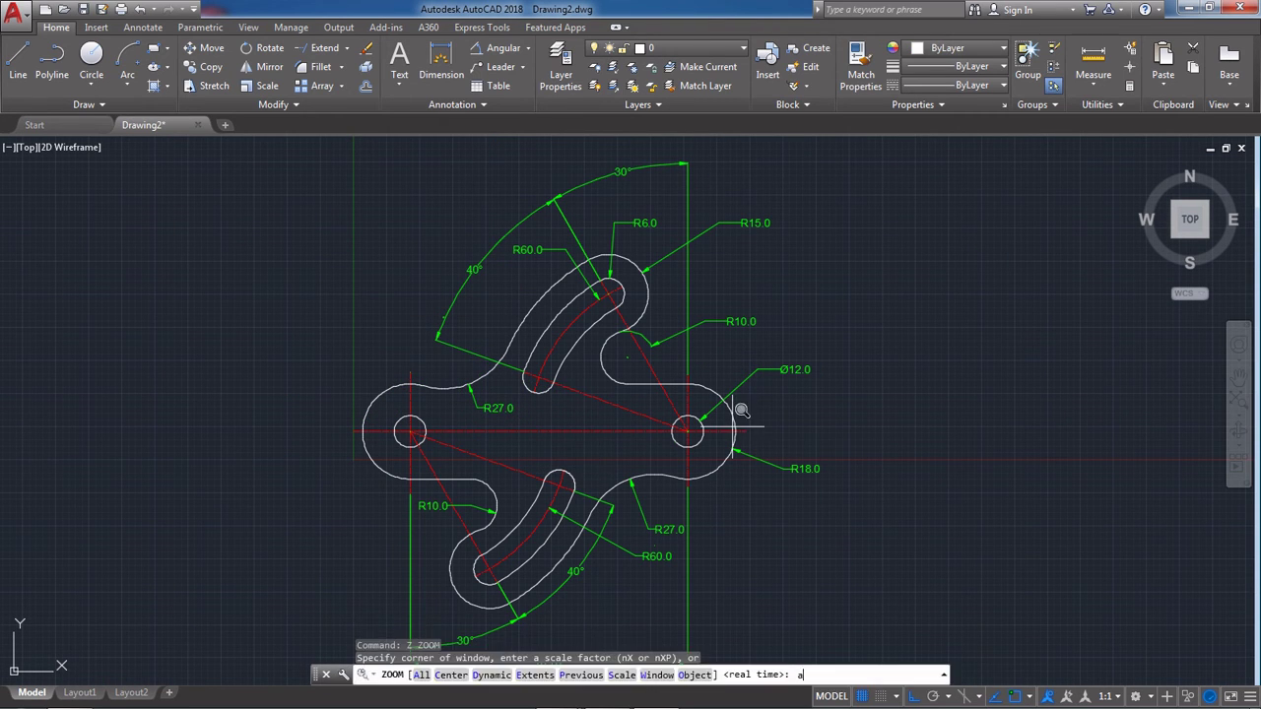
pyautogui.press('Return')
pyautogui.scroll(-4, 656, 296)
pyautogui.scroll(6, 638, 361)
pyautogui.scroll(-5, 637, 362)
# Step: Switch to the reference image in Windows Photo Viewer and examine its radii, angles and overall length for comparison
pyautogui.moveTo(824, 706)
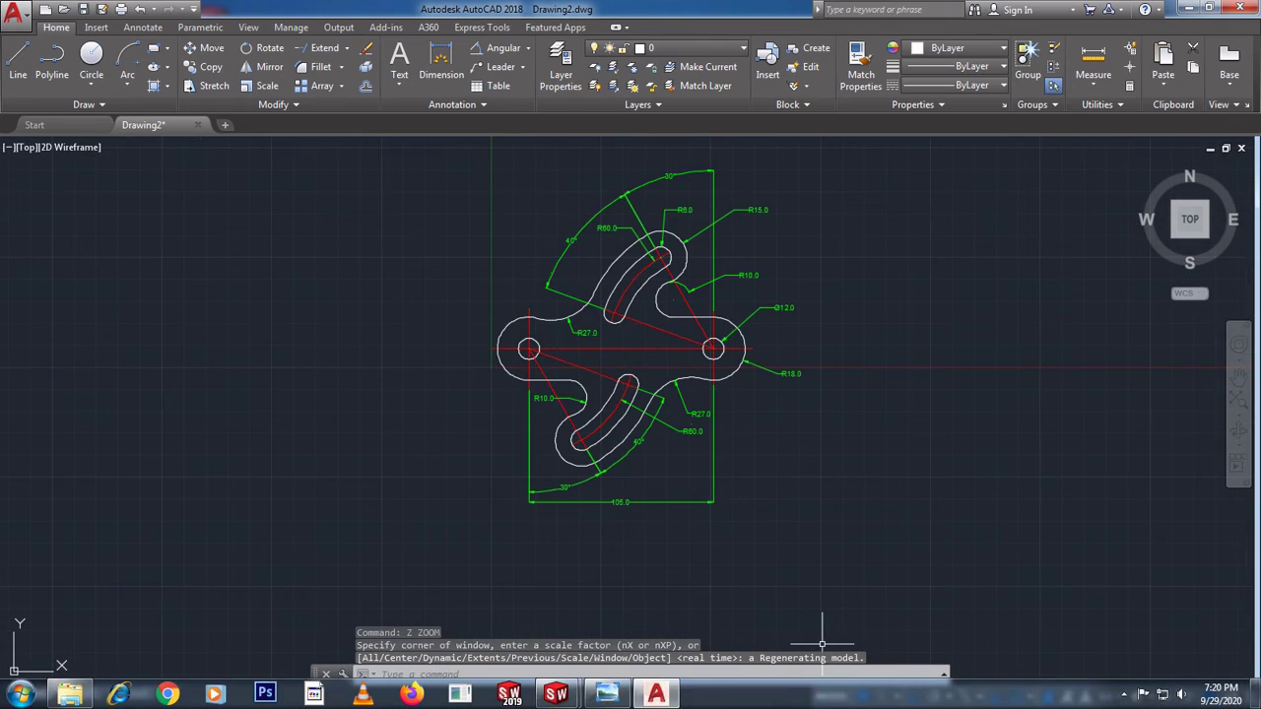
pyautogui.click(613, 695)
pyautogui.scroll(4, 630, 353)
pyautogui.scroll(-2, 631, 353)
pyautogui.scroll(-2, 658, 366)
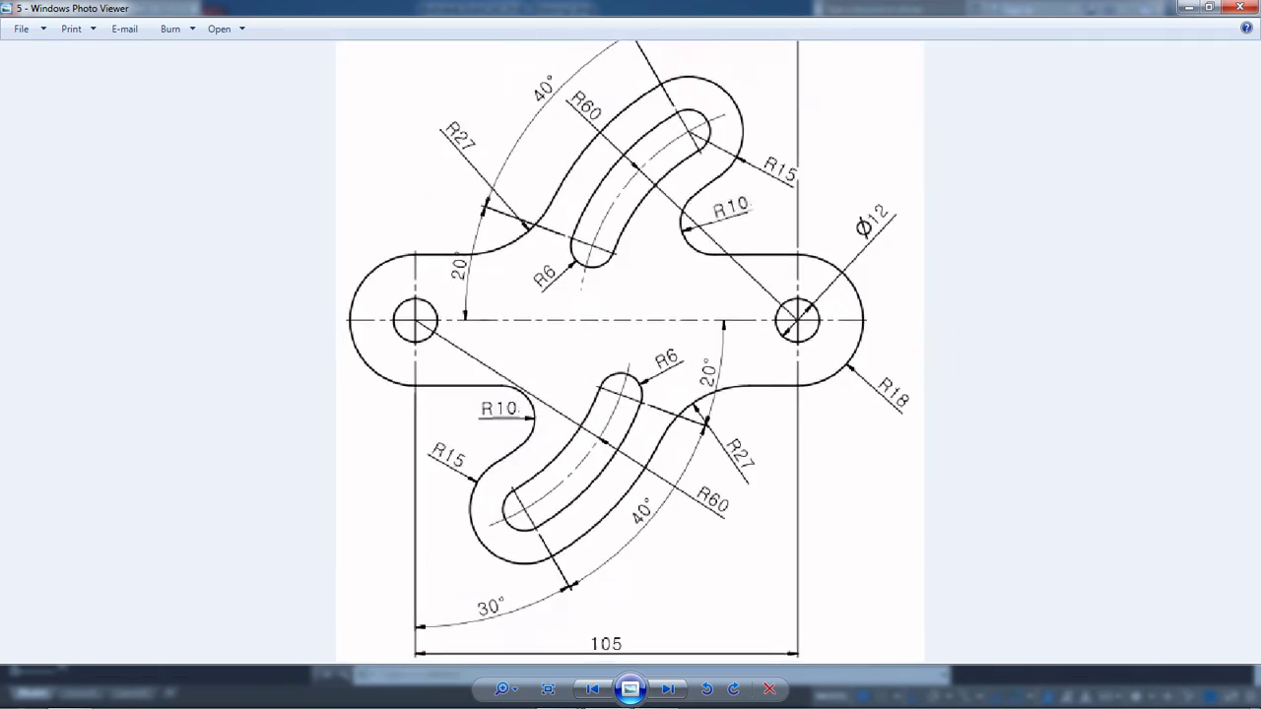
pyautogui.scroll(-1, 630, 352)
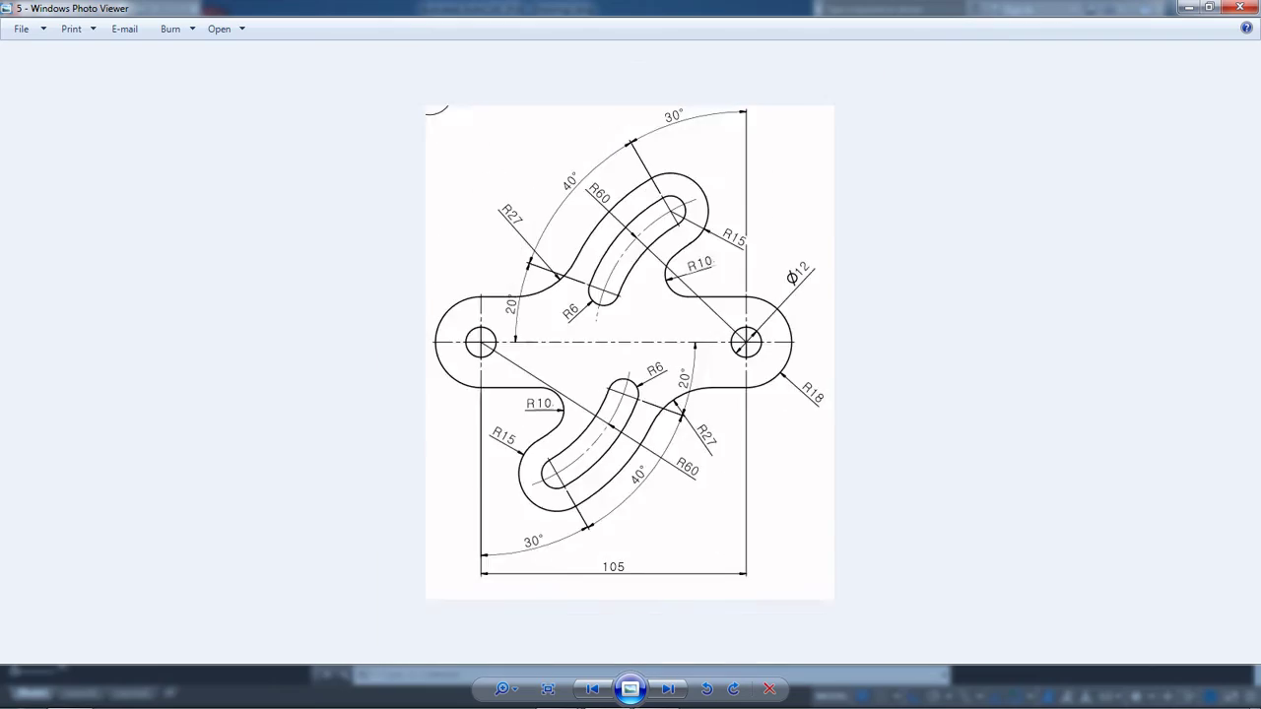
pyautogui.scroll(1, 631, 353)
pyautogui.scroll(-1, 630, 353)
pyautogui.scroll(2, 631, 353)
pyautogui.scroll(-2, 631, 353)
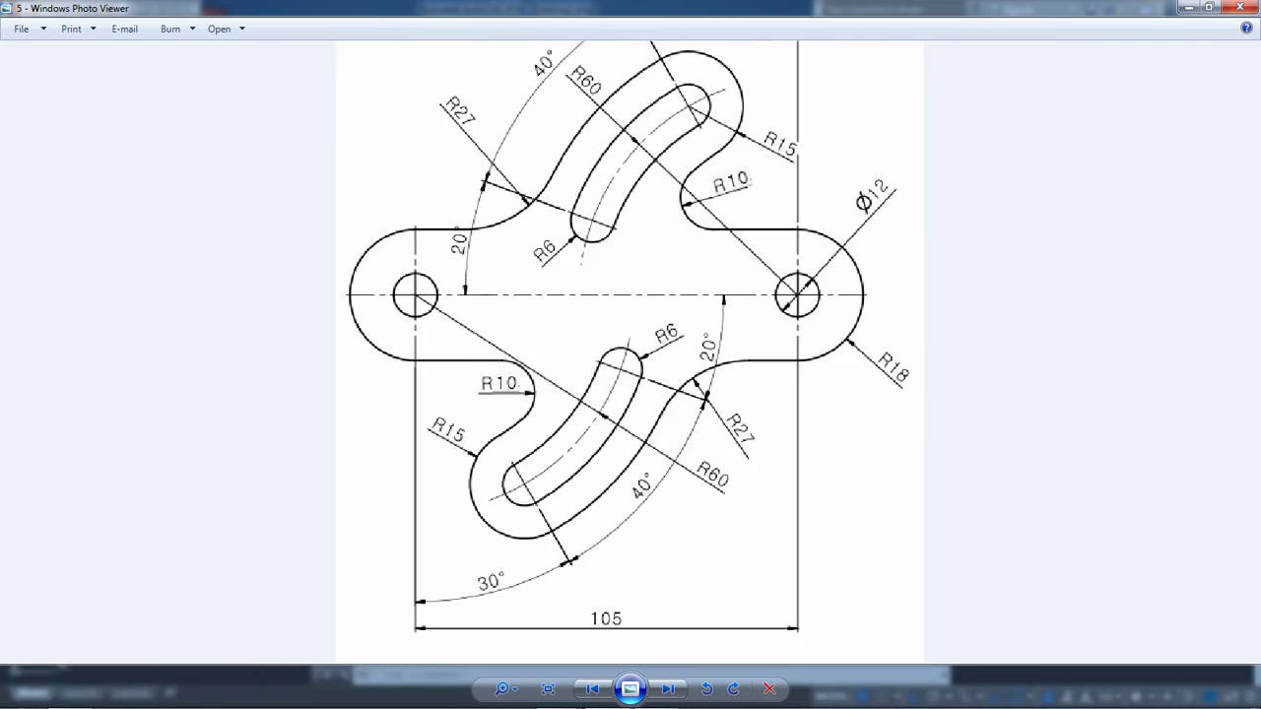
# Step: Switch back to AutoCAD and inspect the finished plate and its dimensions, both close up and zoomed to the full drawing
pyautogui.click(654, 693)
pyautogui.scroll(-2, 647, 463)
pyautogui.scroll(4, 647, 345)
pyautogui.scroll(-4, 647, 345)
pyautogui.scroll(7, 597, 492)
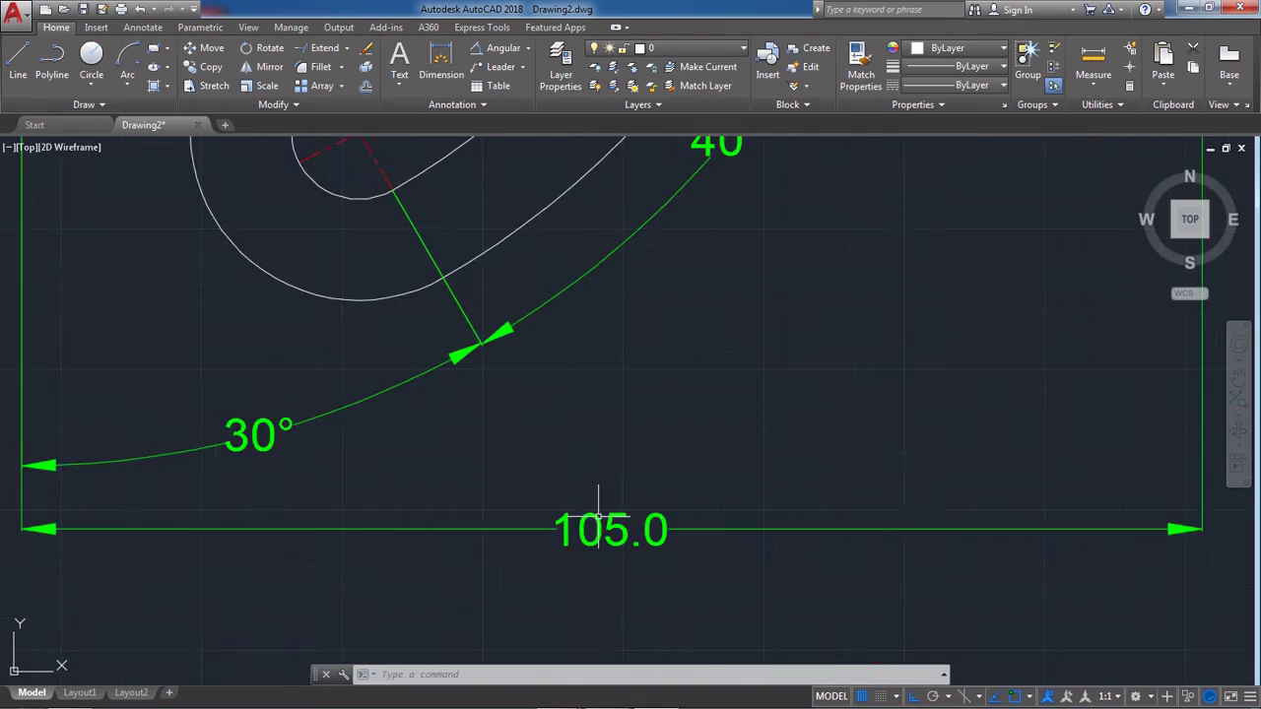
pyautogui.scroll(-6, 597, 520)
pyautogui.scroll(2, 561, 236)
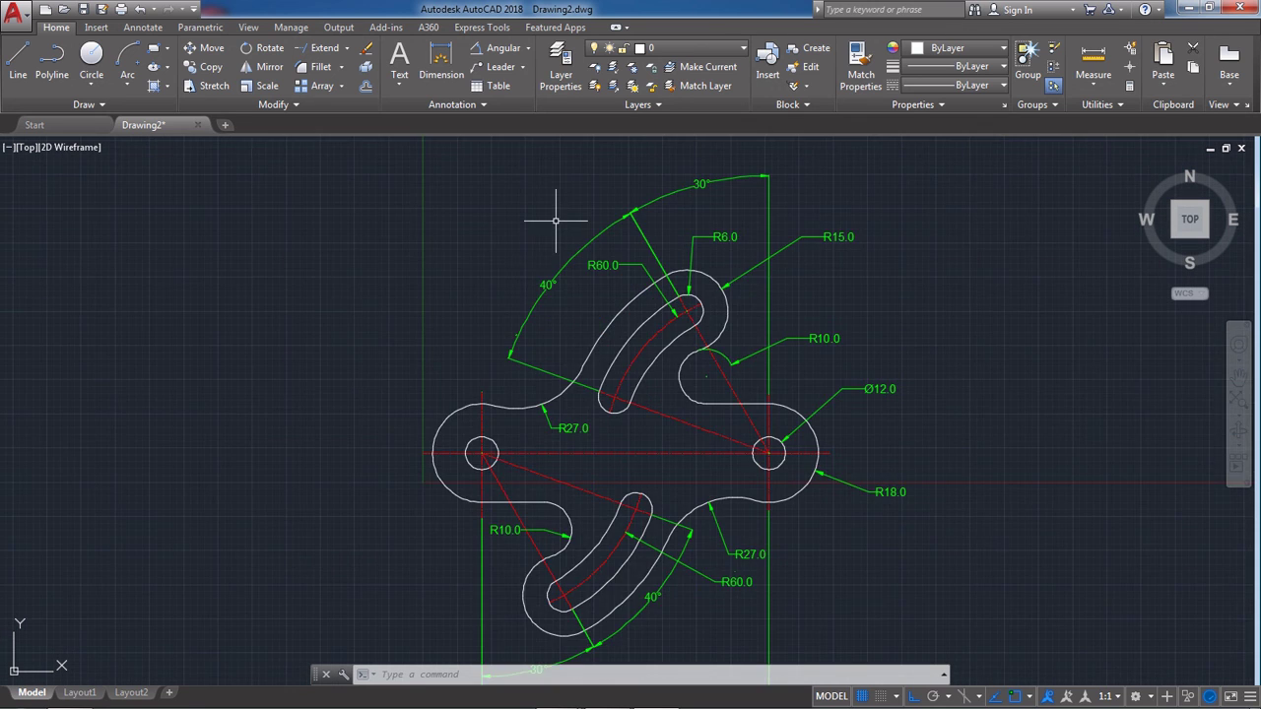
pyautogui.scroll(-2, 559, 239)
pyautogui.write('z')
pyautogui.press('Return')
pyautogui.write('a')
pyautogui.press('Return')
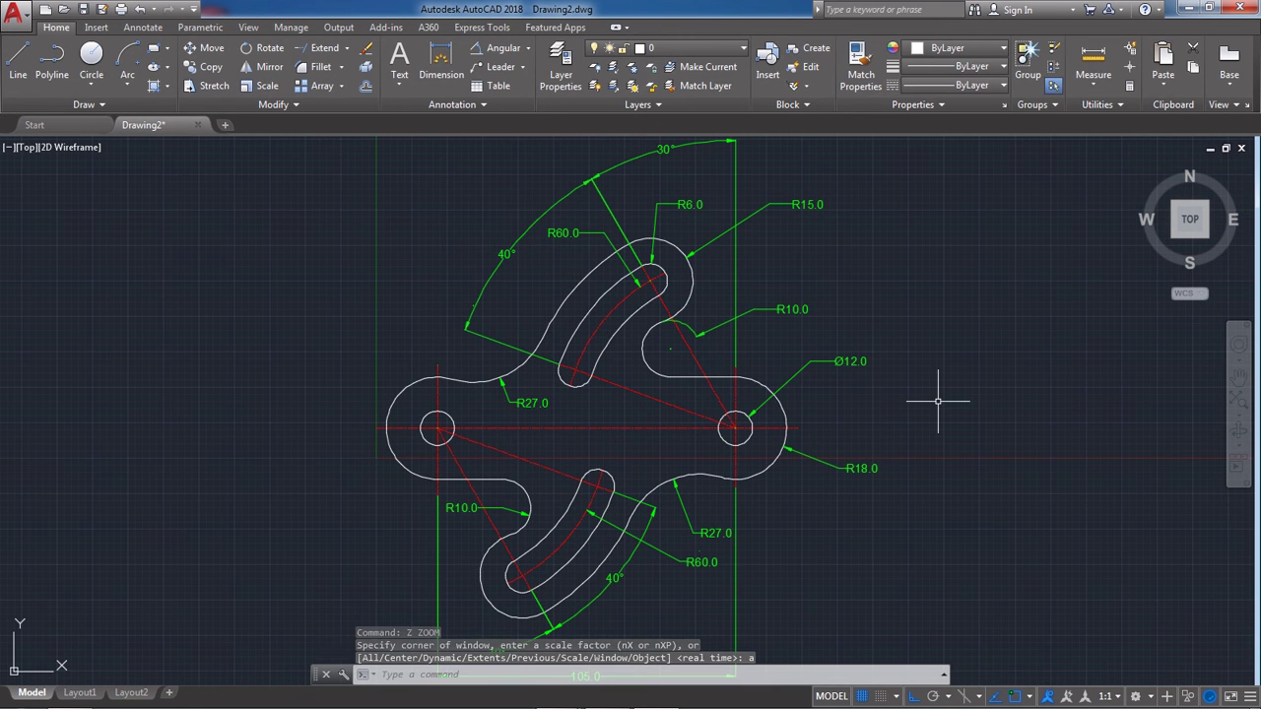
pyautogui.scroll(-2, 938, 401)
pyautogui.scroll(2, 816, 450)
pyautogui.scroll(-3, 678, 370)
pyautogui.scroll(3, 680, 367)
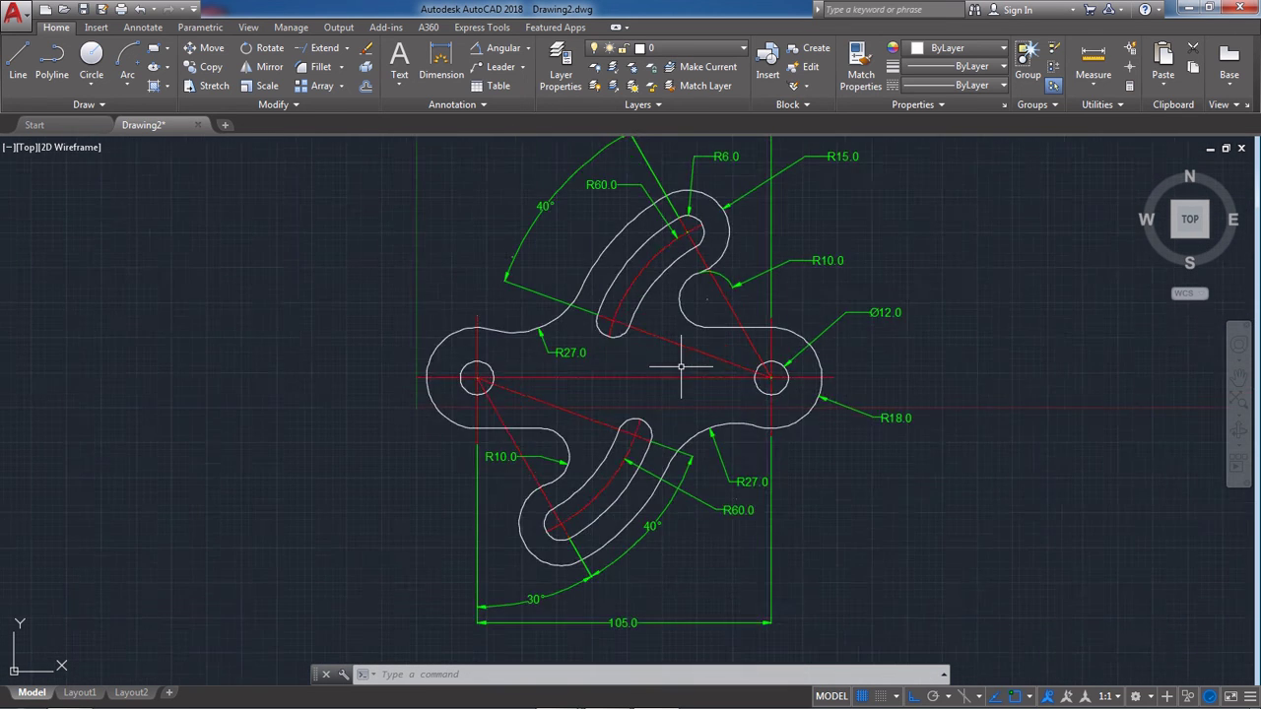
pyautogui.scroll(2, 679, 367)
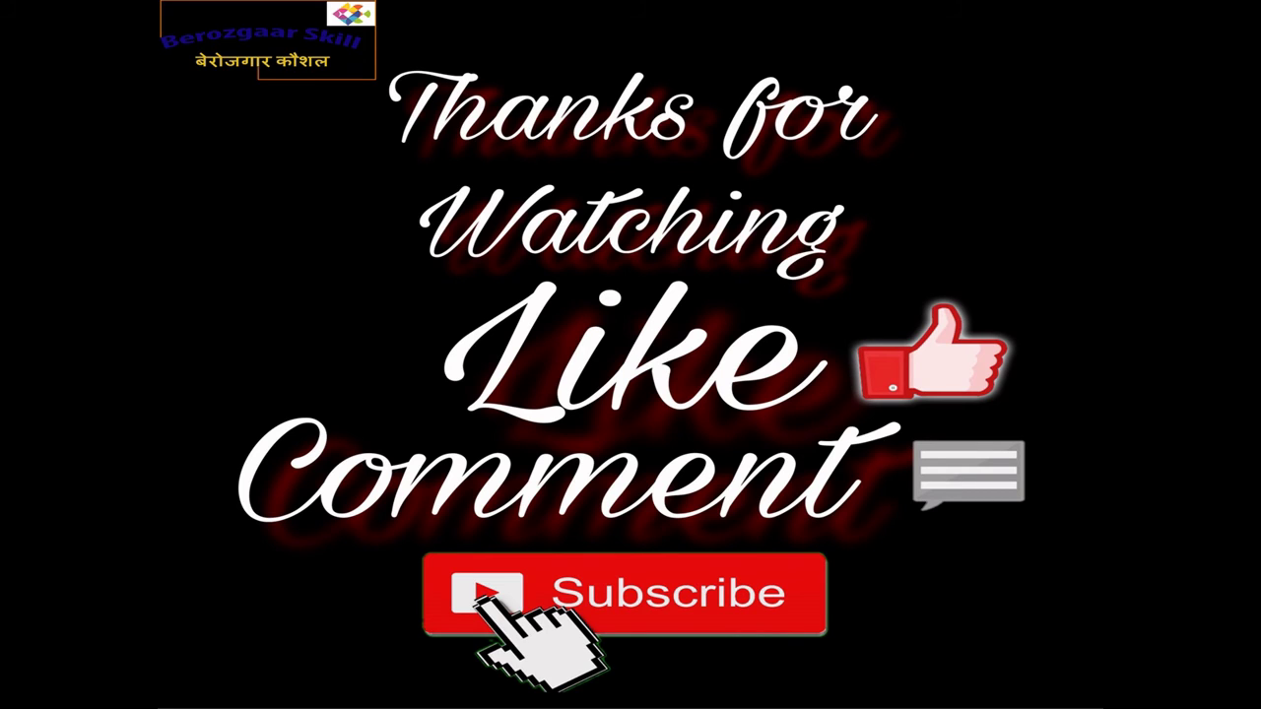